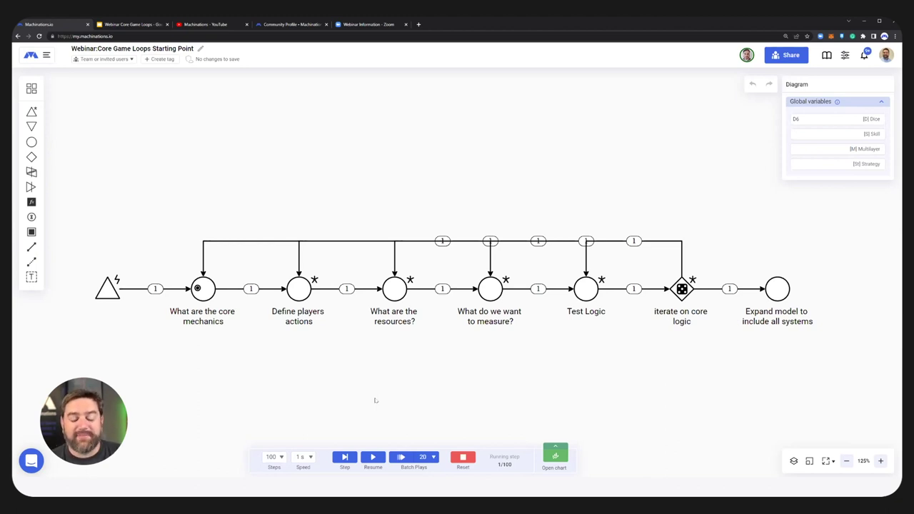
# Simulate the core-loop workflow diagram by advancing one step, playing it, pausing it and resuming playback
pyautogui.click(344, 458)
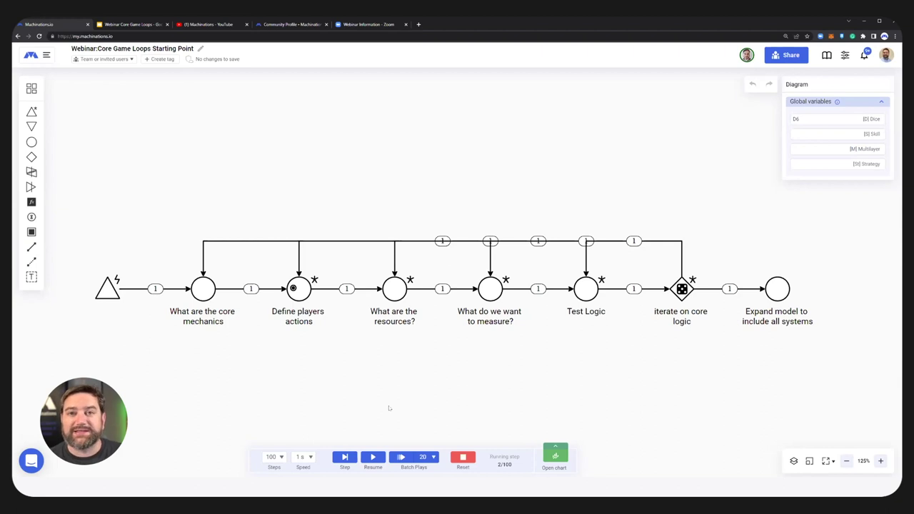
pyautogui.click(373, 459)
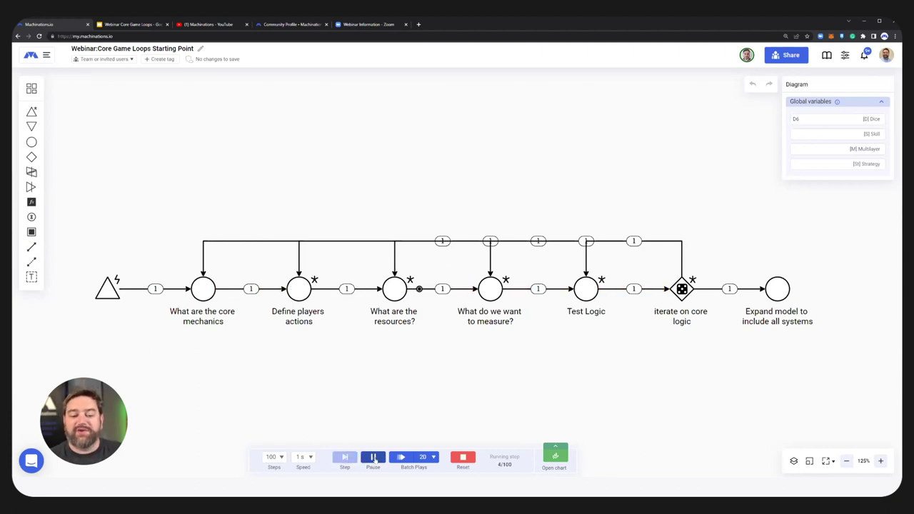
pyautogui.click(373, 459)
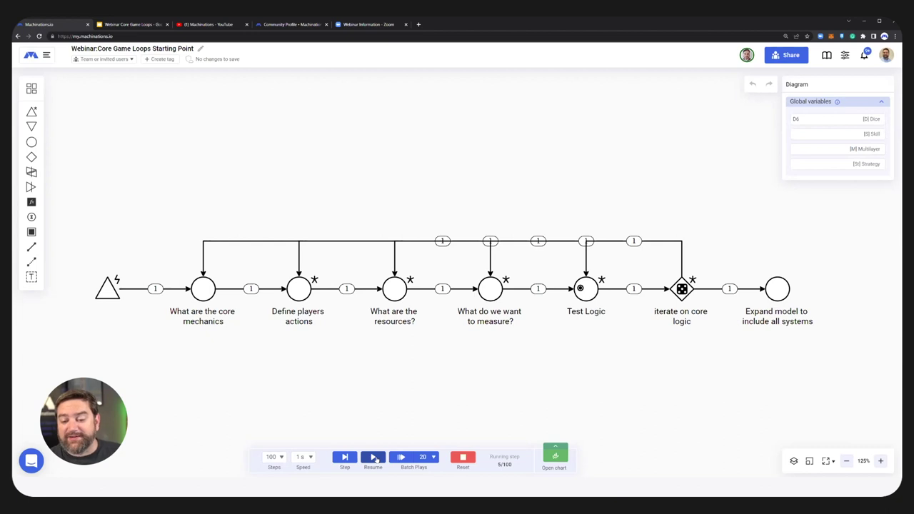
pyautogui.click(373, 458)
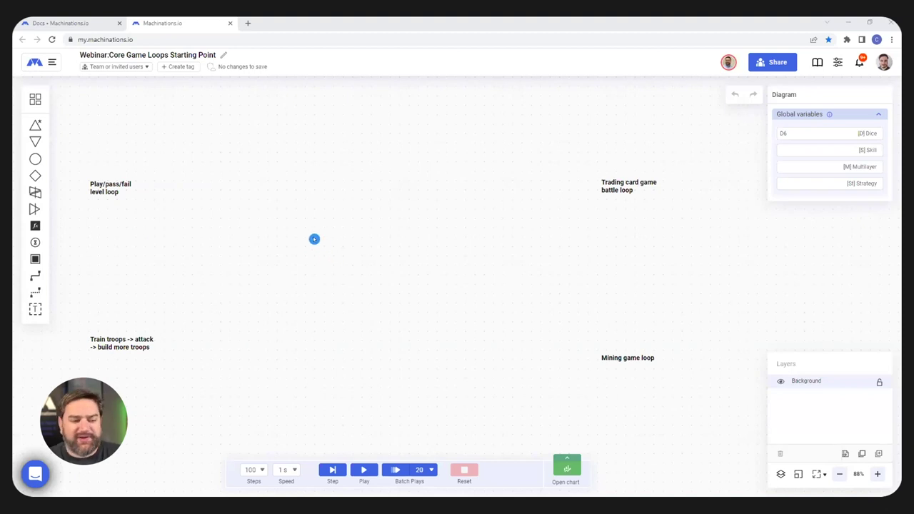
# Look over the game loop headings and the workflow diagram above them to see which loops need modelling
pyautogui.scroll(-3, 357, 214)
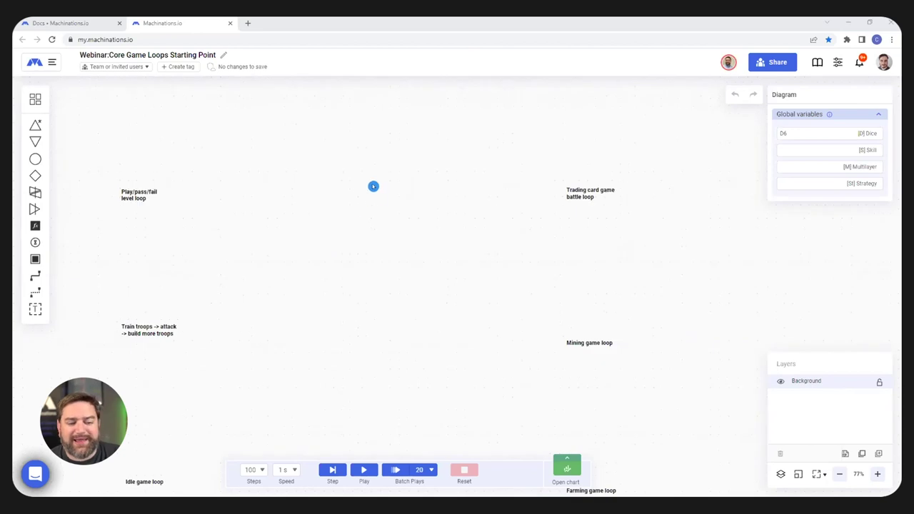
pyautogui.scroll(3, 331, 290)
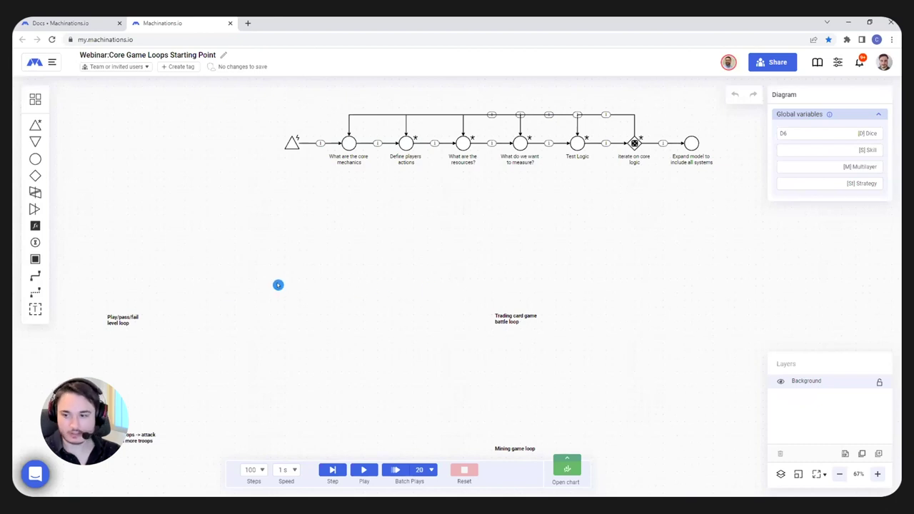
pyautogui.scroll(-1, 279, 283)
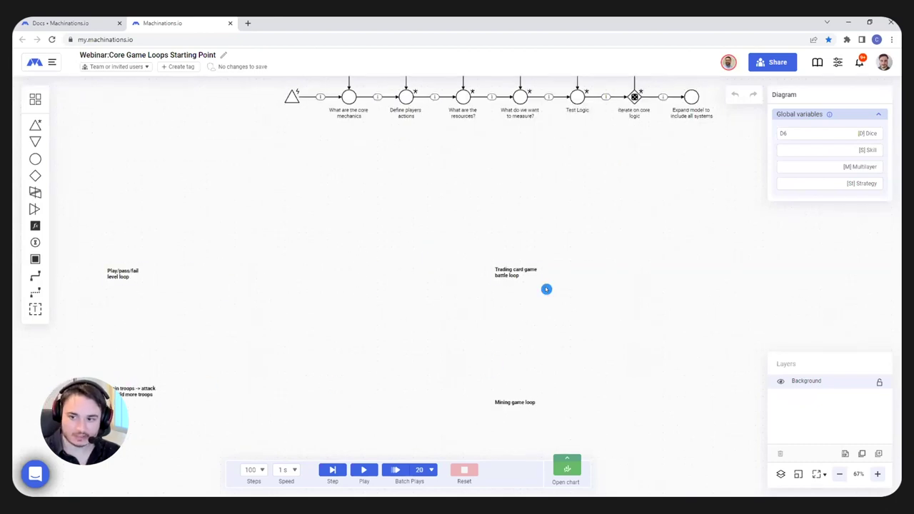
pyautogui.scroll(-3, 279, 349)
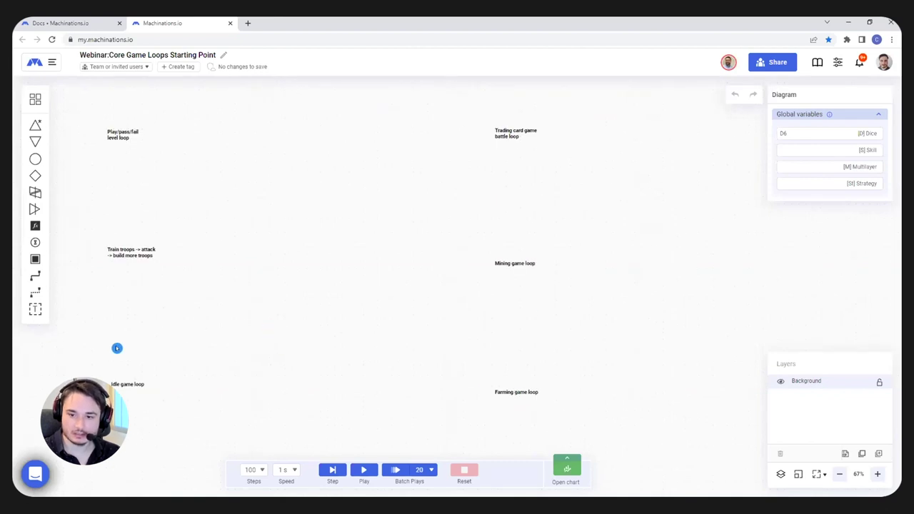
pyautogui.scroll(-3, 251, 326)
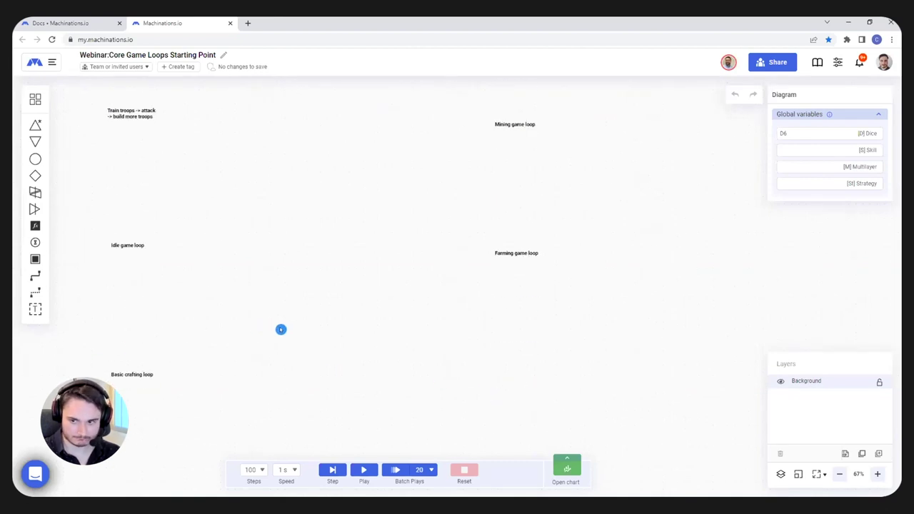
pyautogui.scroll(2, 281, 330)
pyautogui.scroll(3, 281, 329)
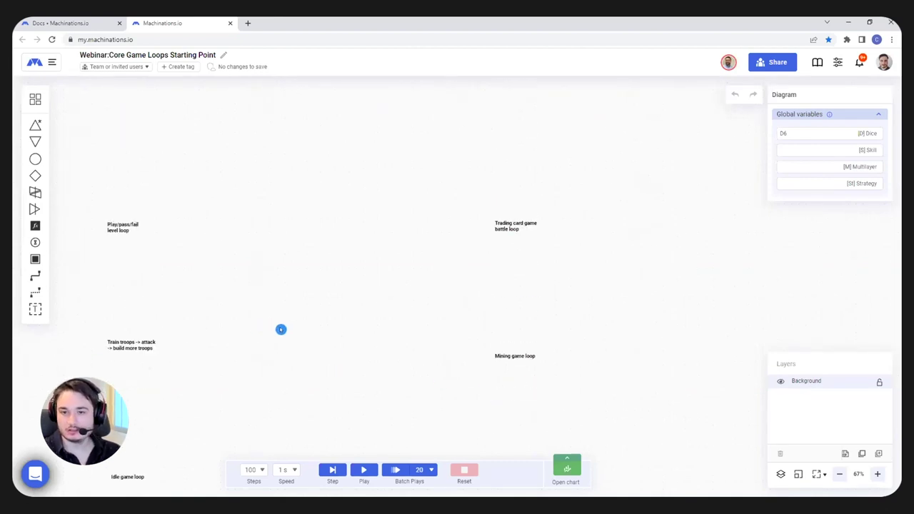
pyautogui.scroll(2, 281, 329)
pyautogui.click(136, 334)
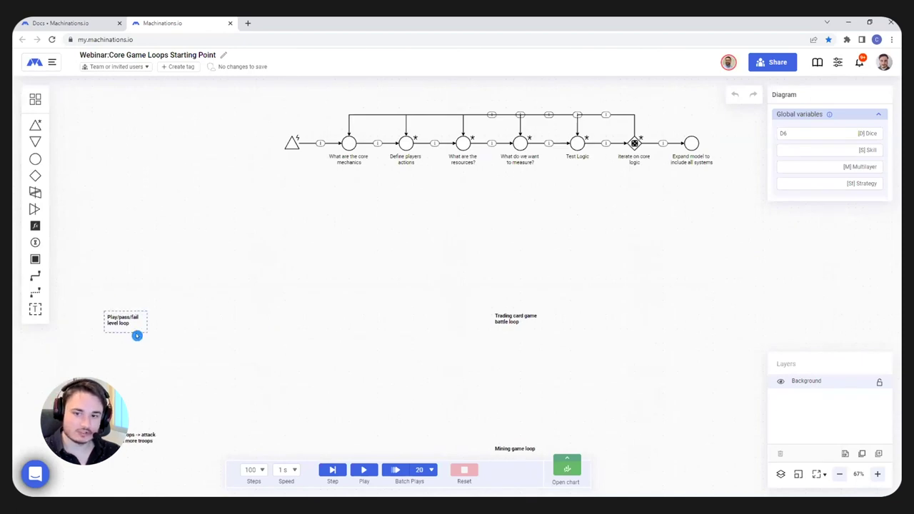
pyautogui.click(139, 337)
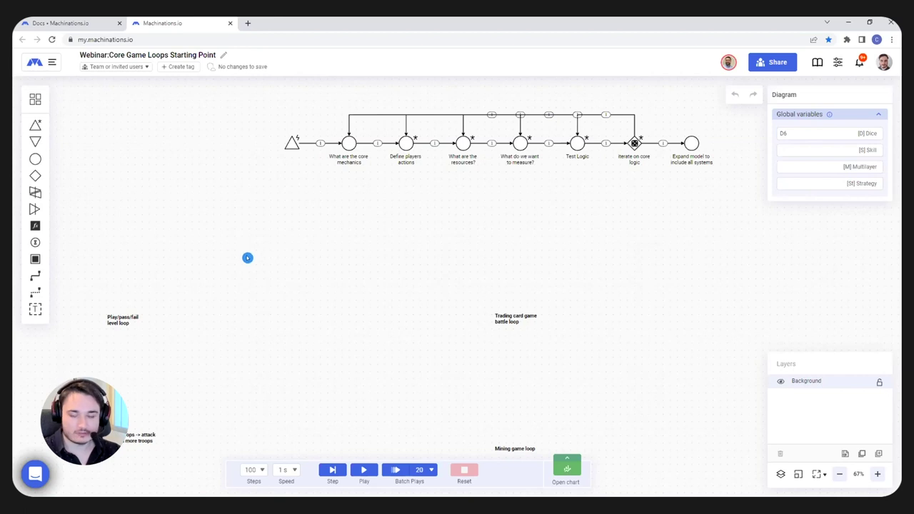
pyautogui.scroll(6, 250, 348)
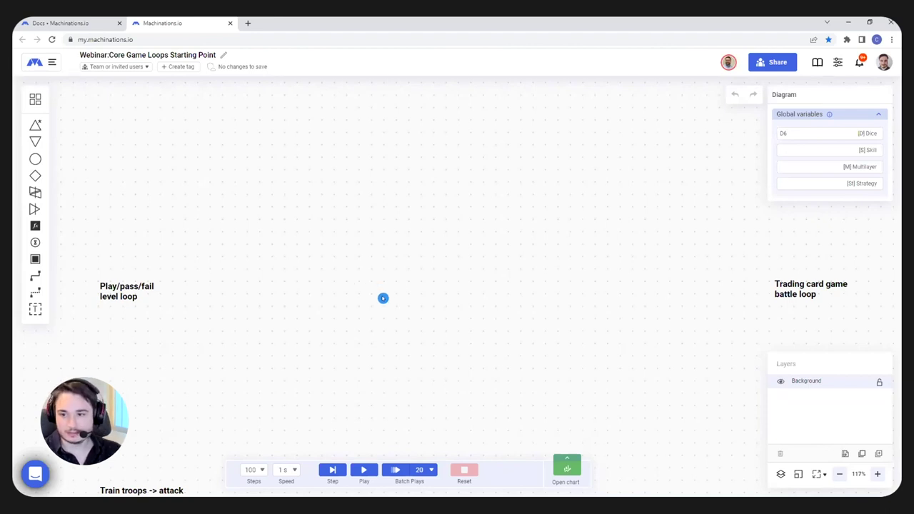
pyautogui.scroll(6, 576, 128)
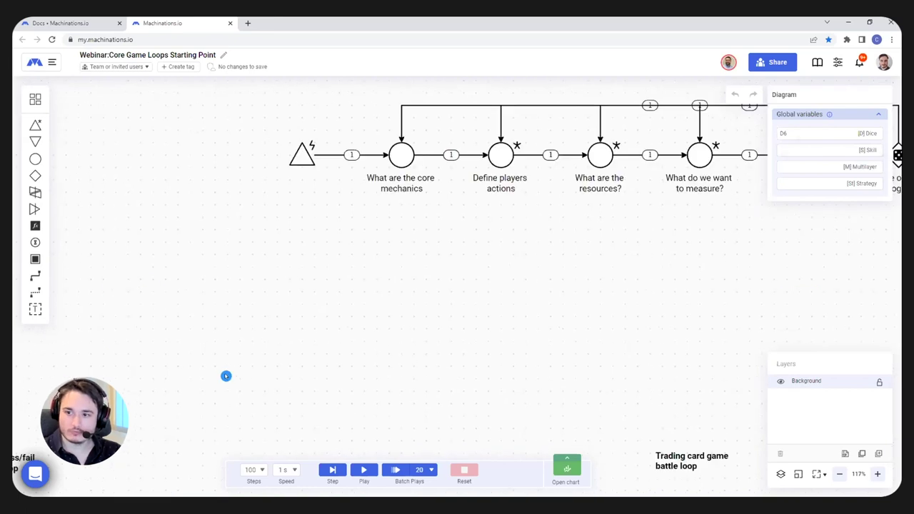
pyautogui.scroll(-5, 304, 251)
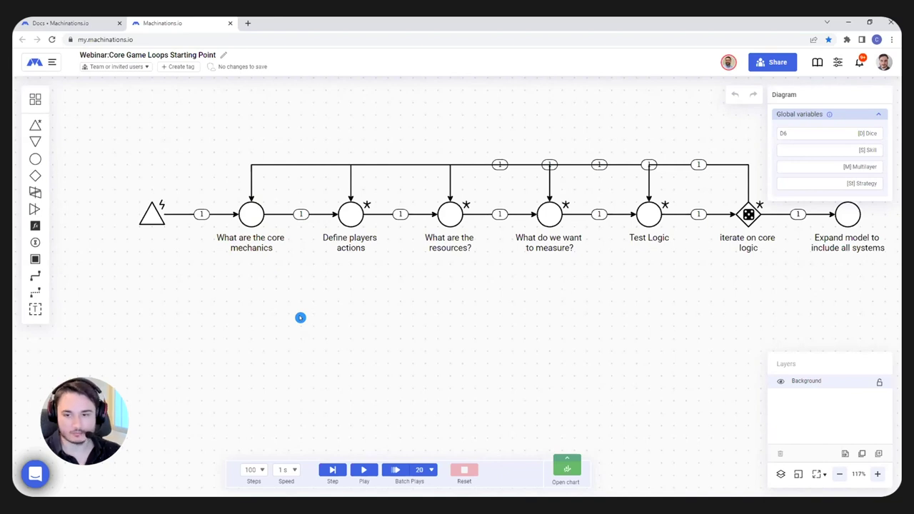
# Beside the Play/pass/fail level loop heading, build a connected chain of pool, gate and pool, with the last pool raised above the gate
pyautogui.scroll(-10, 210, 365)
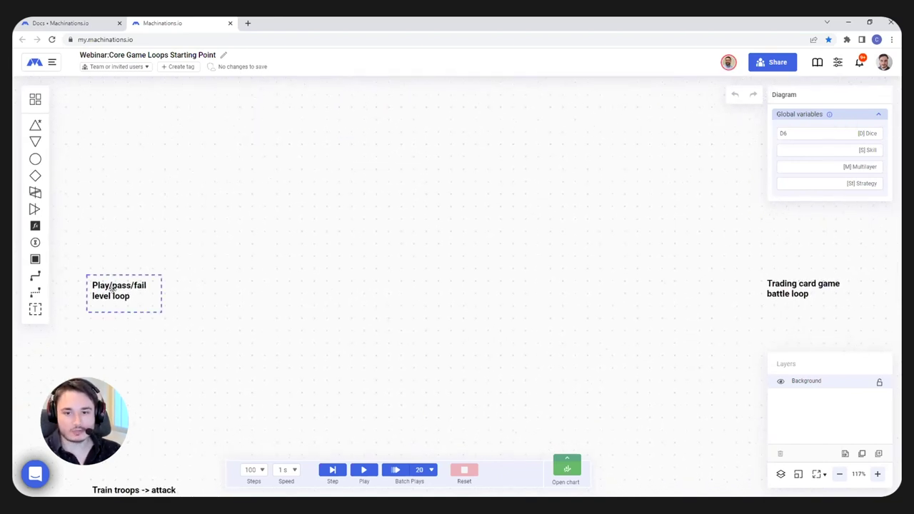
pyautogui.click(35, 159)
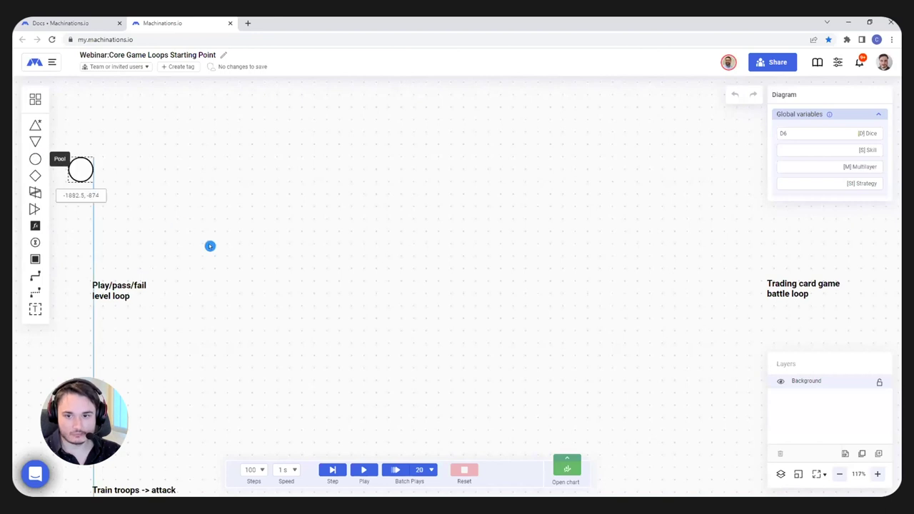
pyautogui.click(239, 287)
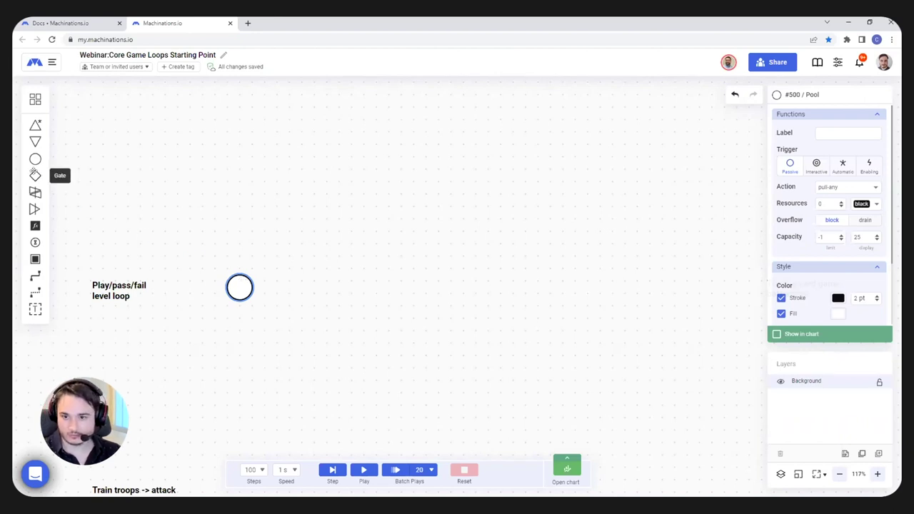
pyautogui.click(35, 175)
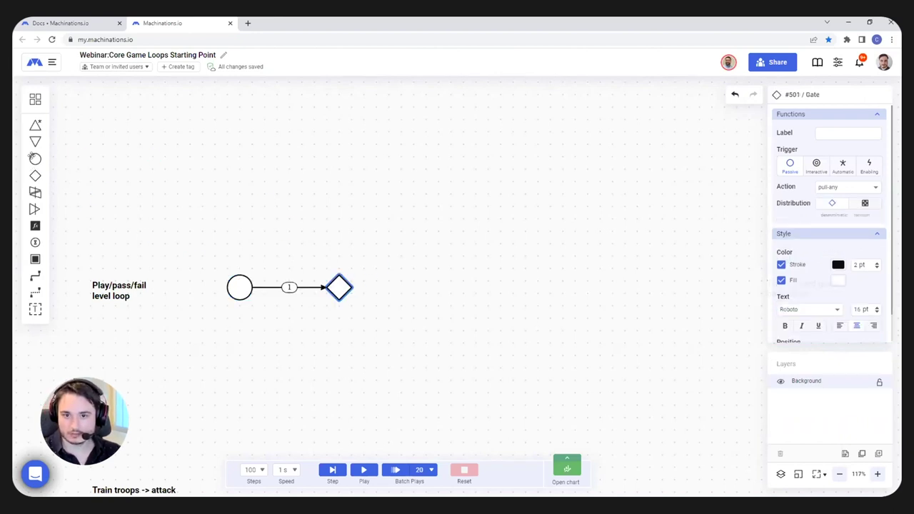
pyautogui.click(35, 159)
pyautogui.moveTo(439, 284); pyautogui.dragTo(438, 218)
# Make straight the default connection style and apply it to the connection between the gate and the upper pool
pyautogui.click(437, 273)
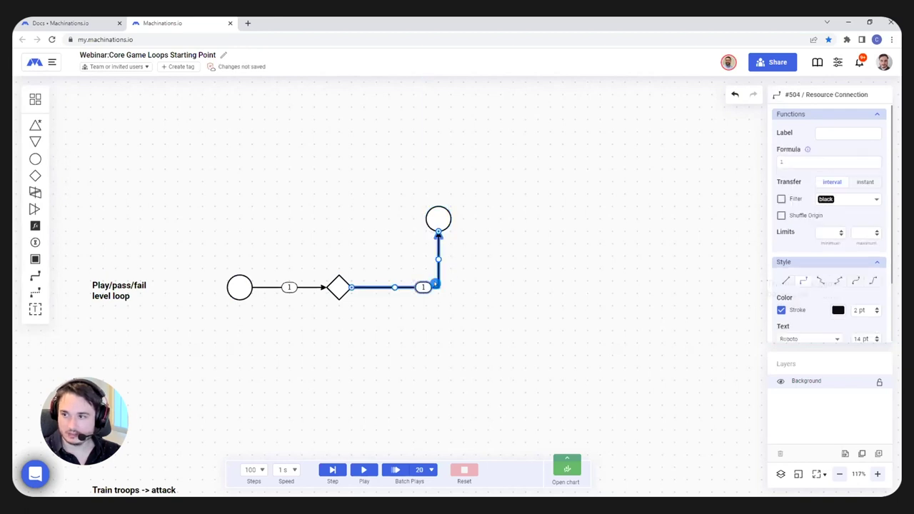
pyautogui.click(838, 62)
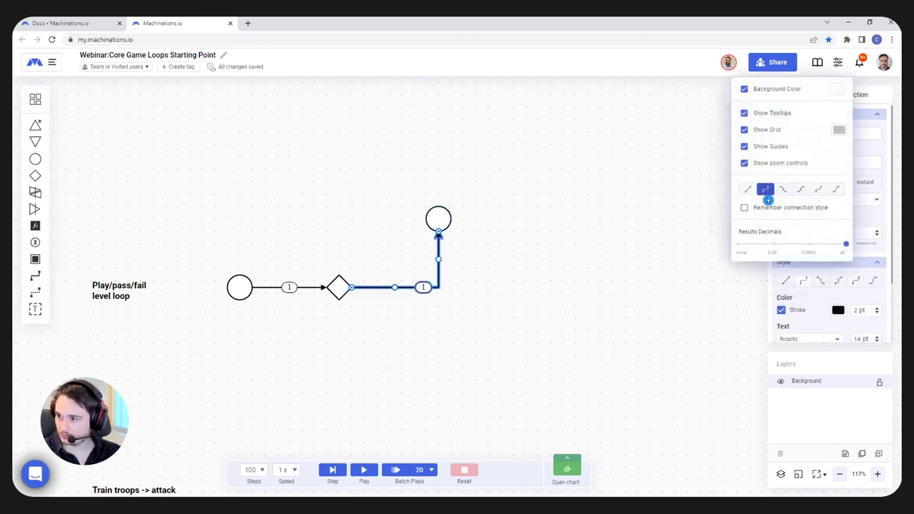
pyautogui.click(500, 261)
pyautogui.click(439, 273)
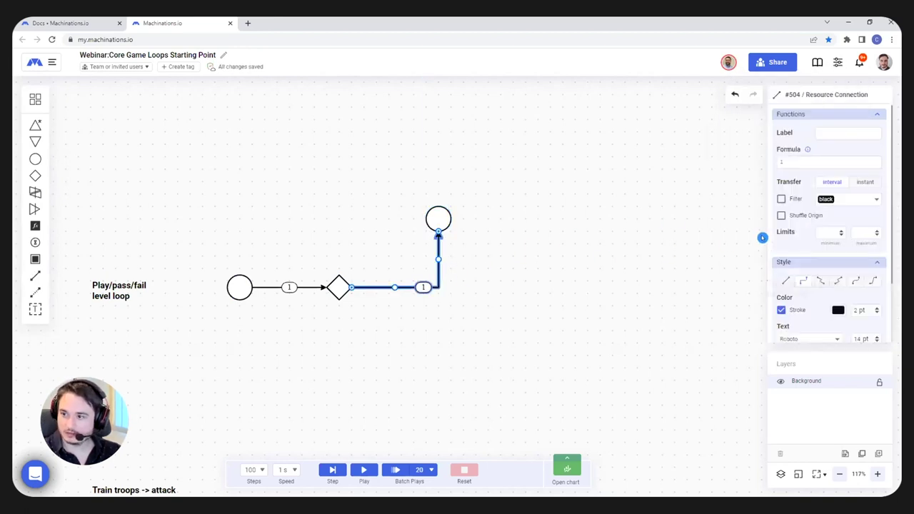
pyautogui.click(783, 281)
# Add a second output pool connected from the gate and place it diagonally below, opposite the upper pool
pyautogui.click(438, 220)
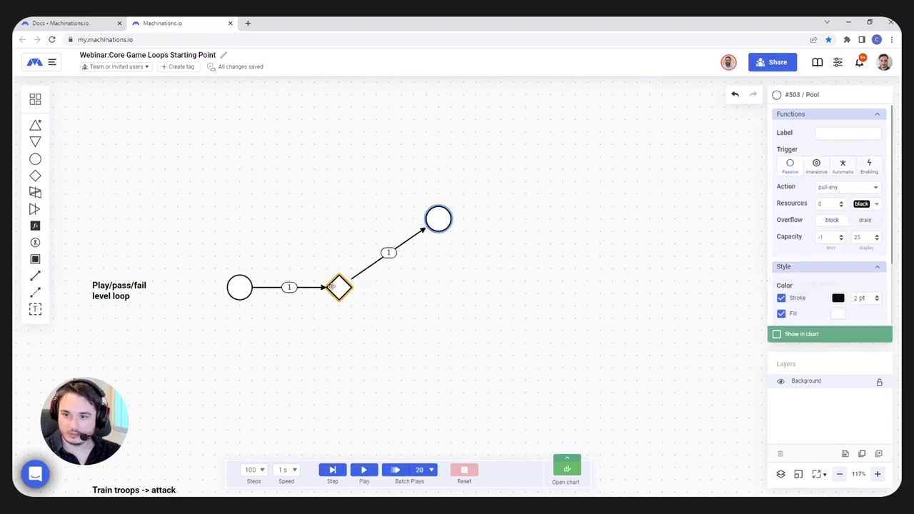
pyautogui.click(338, 288)
pyautogui.click(35, 158)
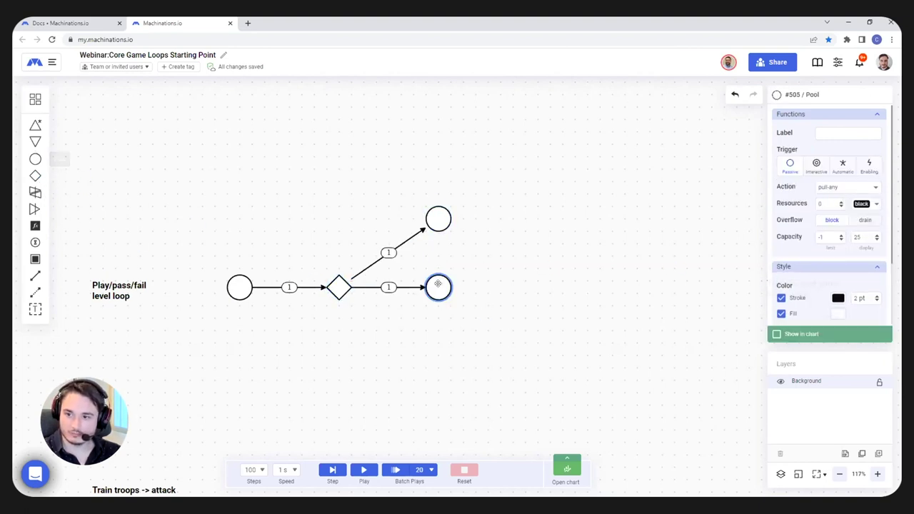
pyautogui.moveTo(434, 340); pyautogui.dragTo(434, 341)
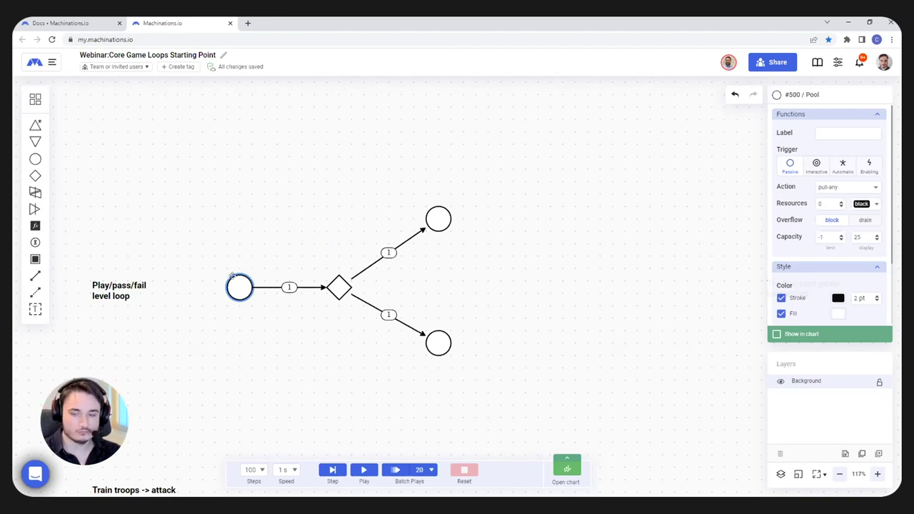
# Examine the gate and the resource connection feeding it from the first pool
pyautogui.click(340, 287)
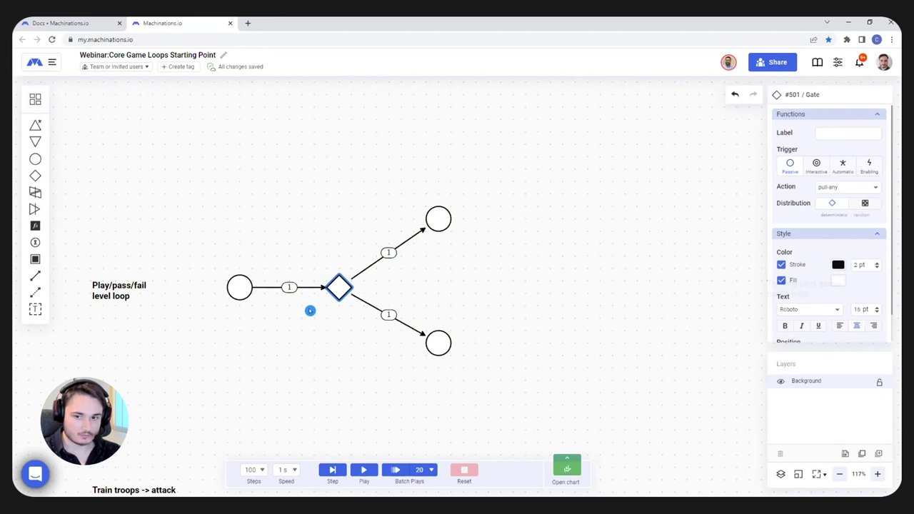
pyautogui.scroll(3, 310, 310)
pyautogui.click(293, 280)
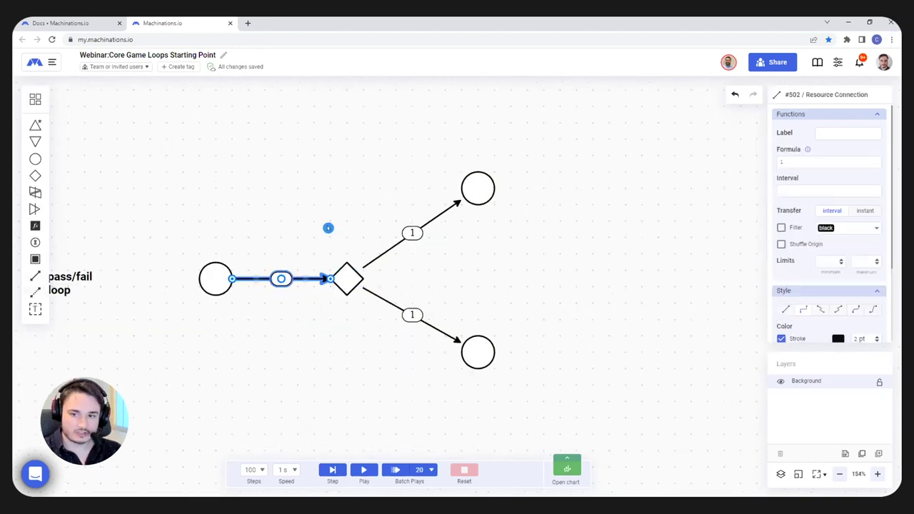
pyautogui.click(327, 228)
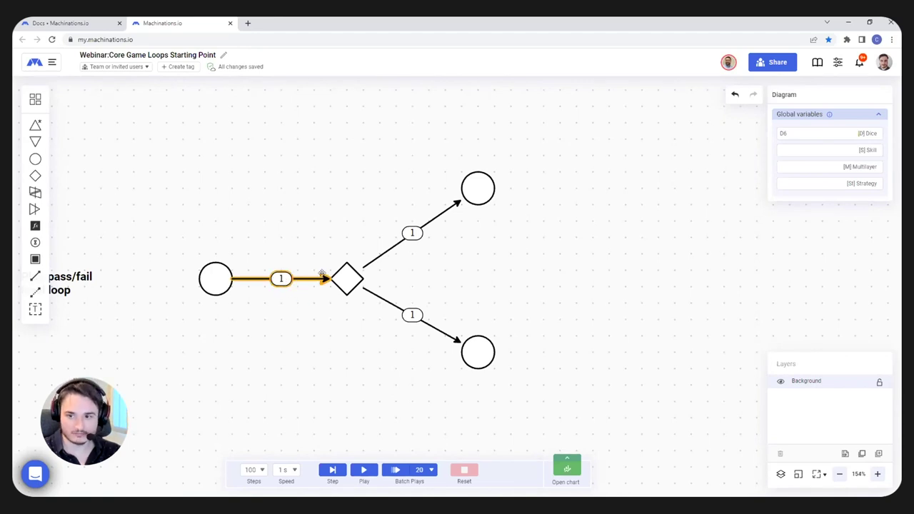
pyautogui.click(281, 280)
pyautogui.click(239, 292)
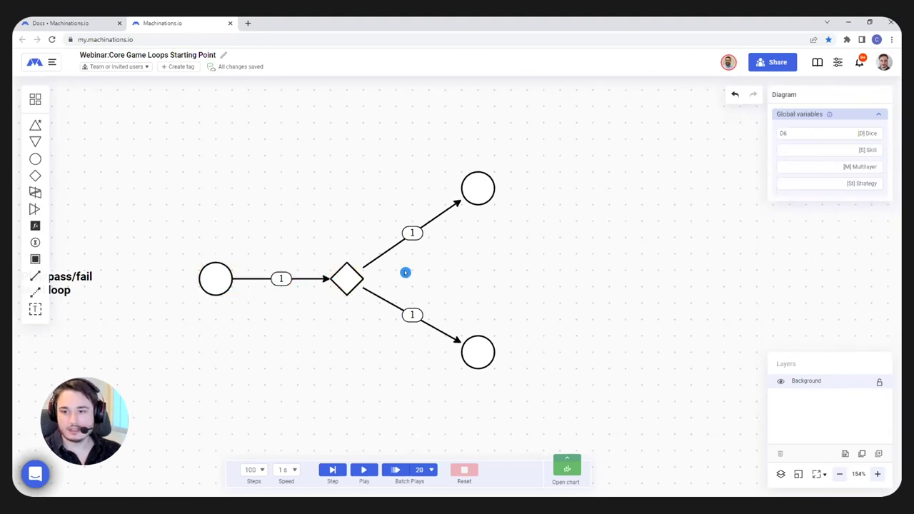
pyautogui.click(348, 280)
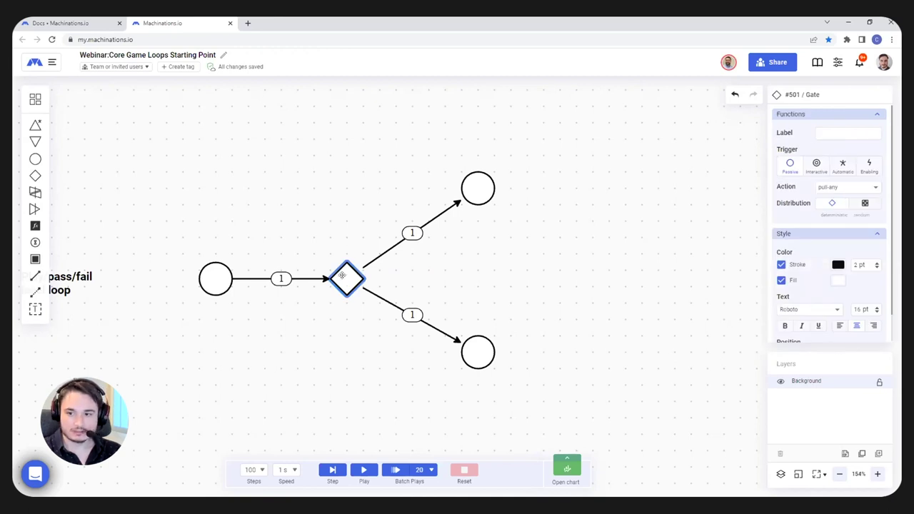
pyautogui.click(428, 272)
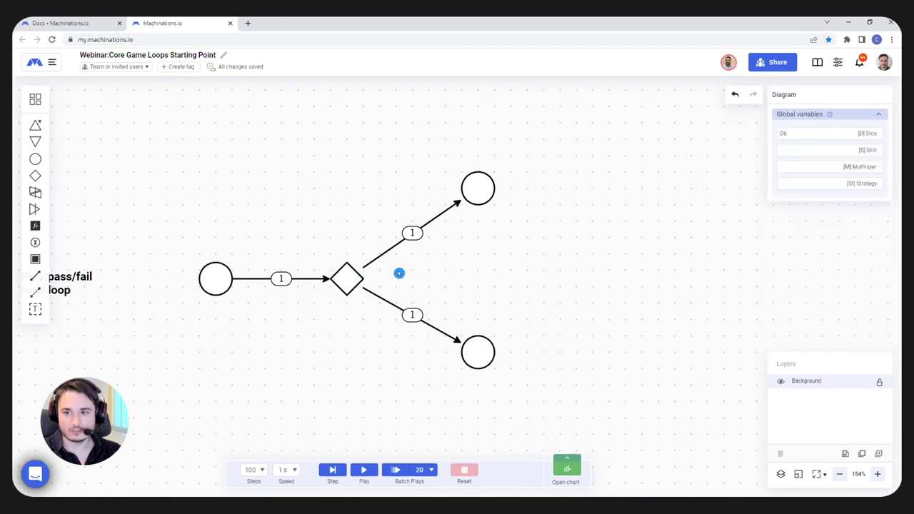
# Set the distribution of the gate between the pools to random
pyautogui.click(350, 278)
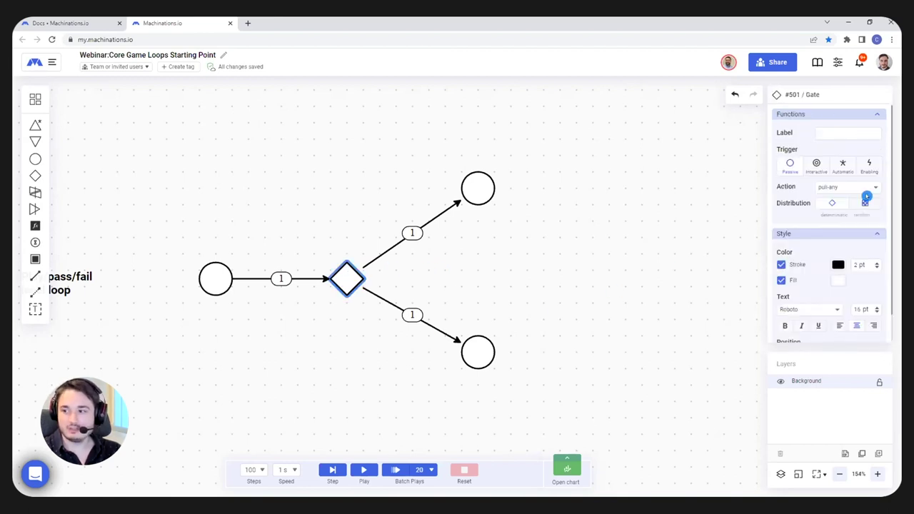
pyautogui.click(865, 203)
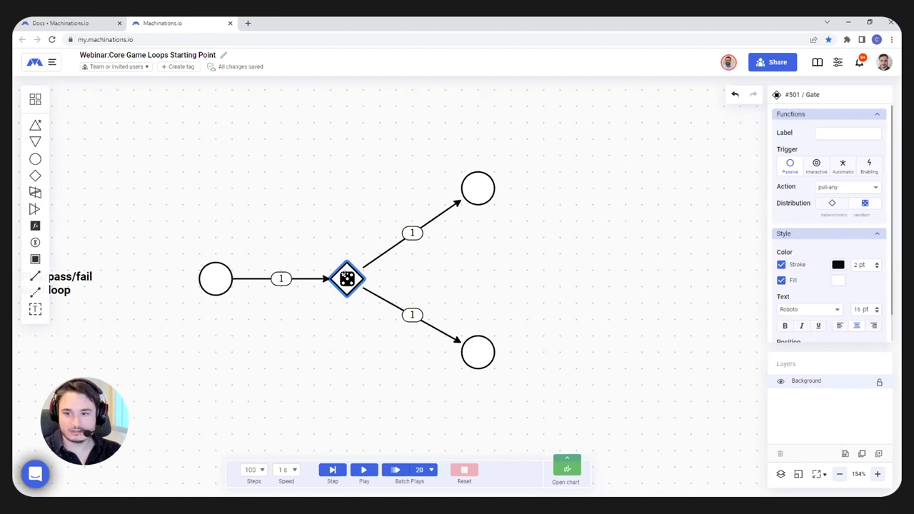
pyautogui.click(402, 275)
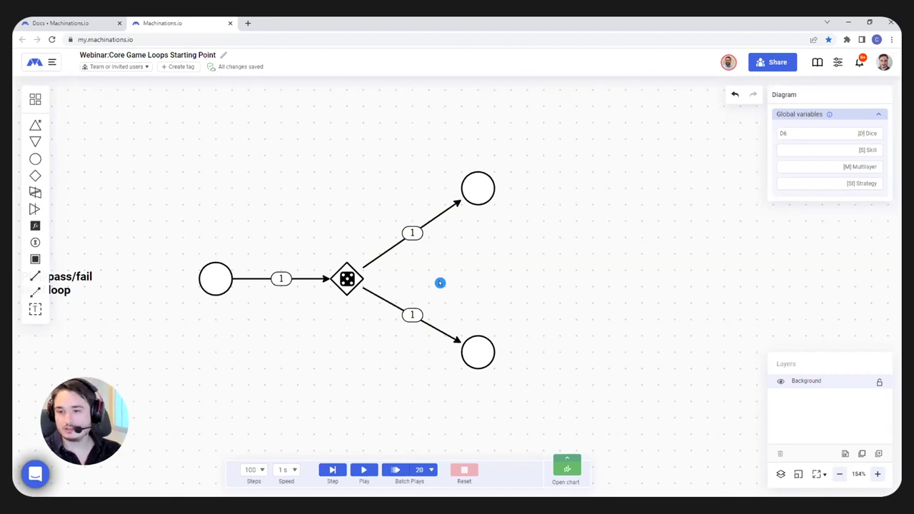
# Set the formula of both resource connections leaving the gate to 50%
pyautogui.click(381, 251)
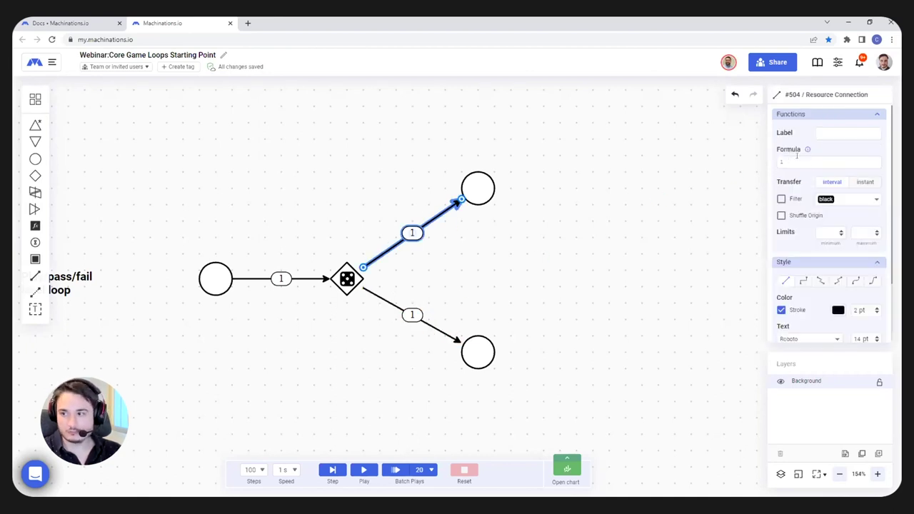
pyautogui.press('Tab')
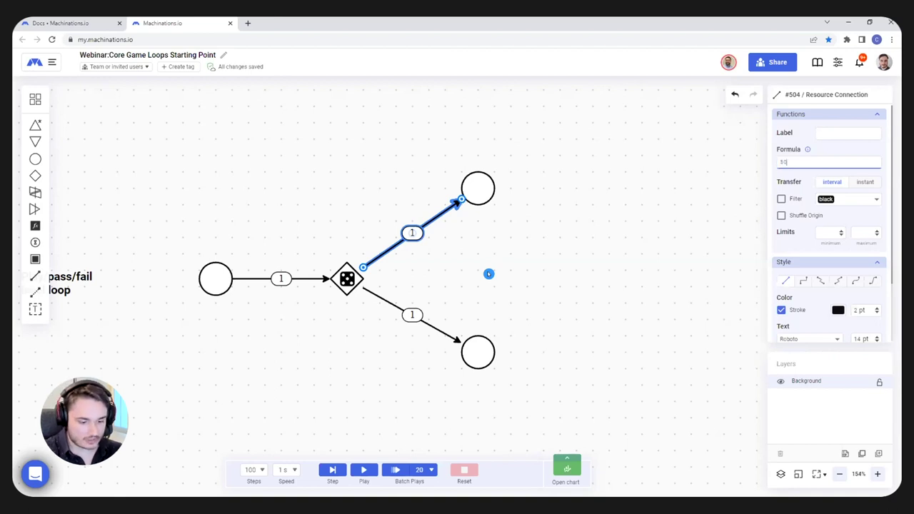
pyautogui.write('50%')
pyautogui.press('Return')
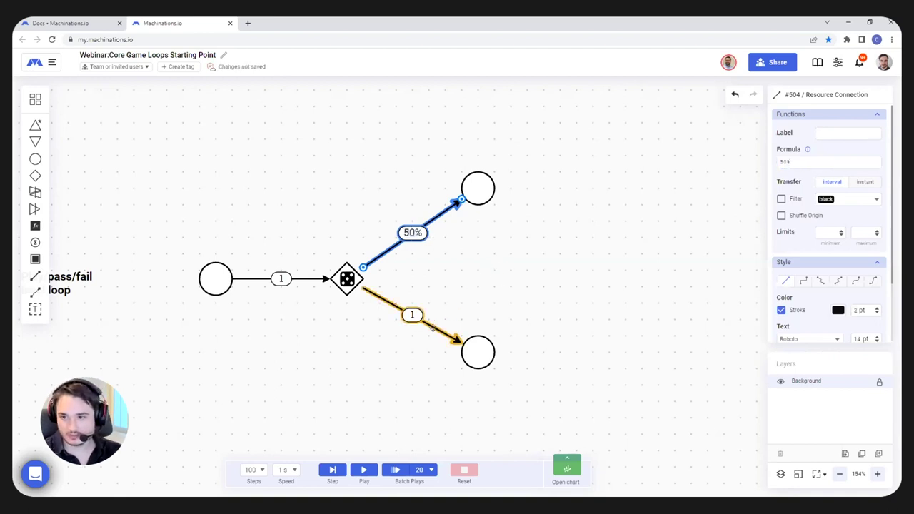
pyautogui.click(448, 318)
pyautogui.moveTo(822, 171); pyautogui.dragTo(770, 171)
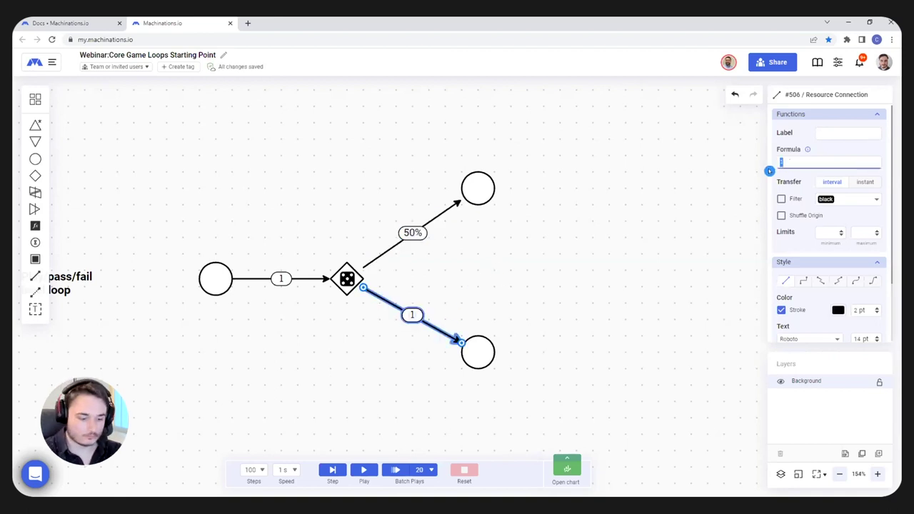
pyautogui.press('Return')
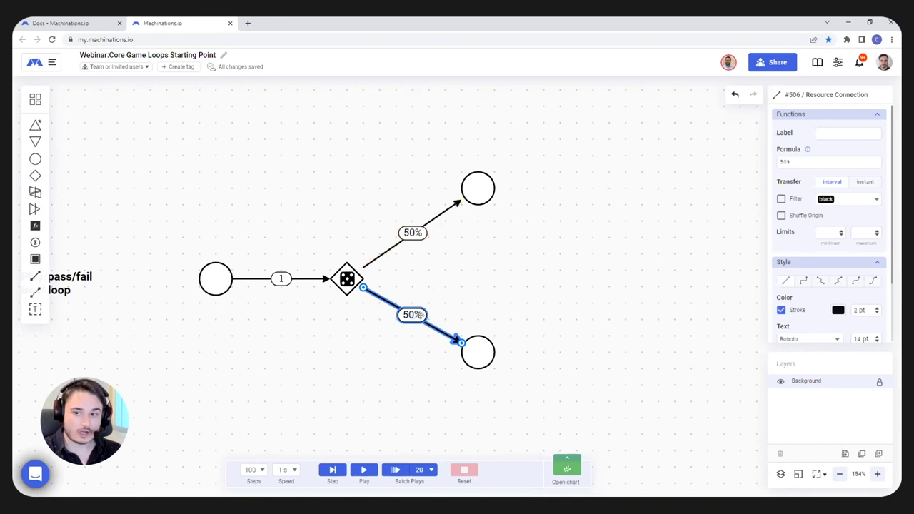
pyautogui.click(479, 282)
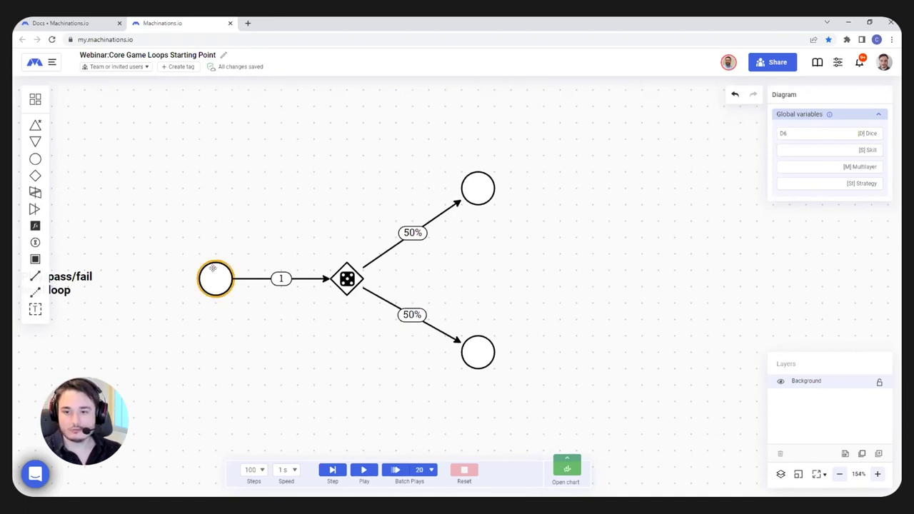
# Label the gate's upper output pool "Win" and its lower output pool "Lose"
pyautogui.click(474, 188)
pyautogui.click(833, 137)
pyautogui.write('W')
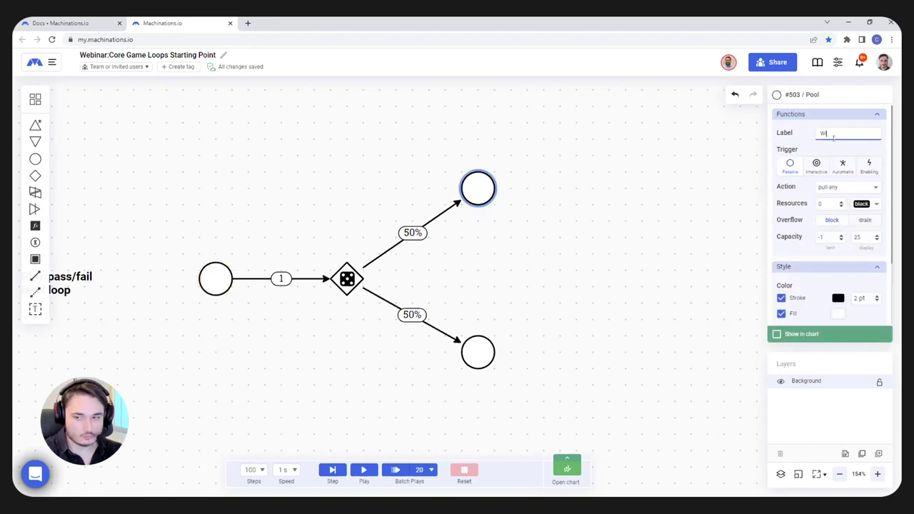
pyautogui.write('in')
pyautogui.click(487, 345)
pyautogui.click(853, 133)
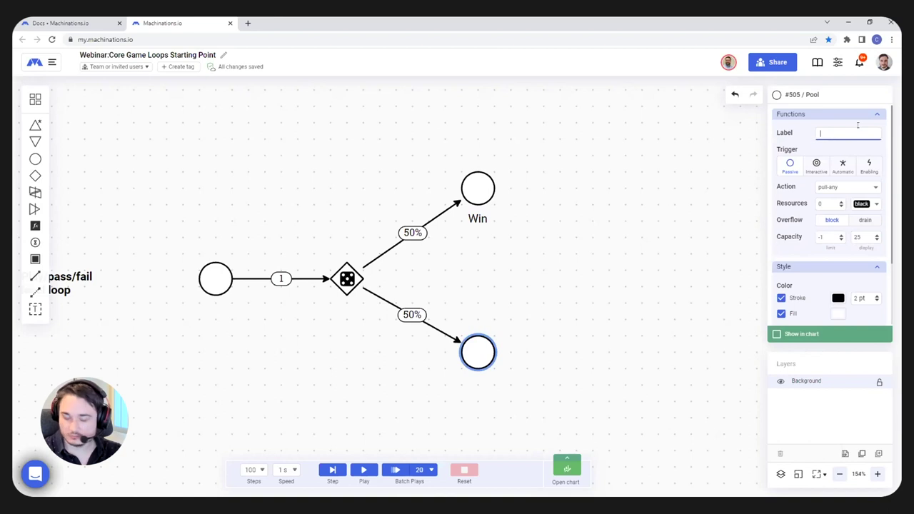
pyautogui.write('Lose')
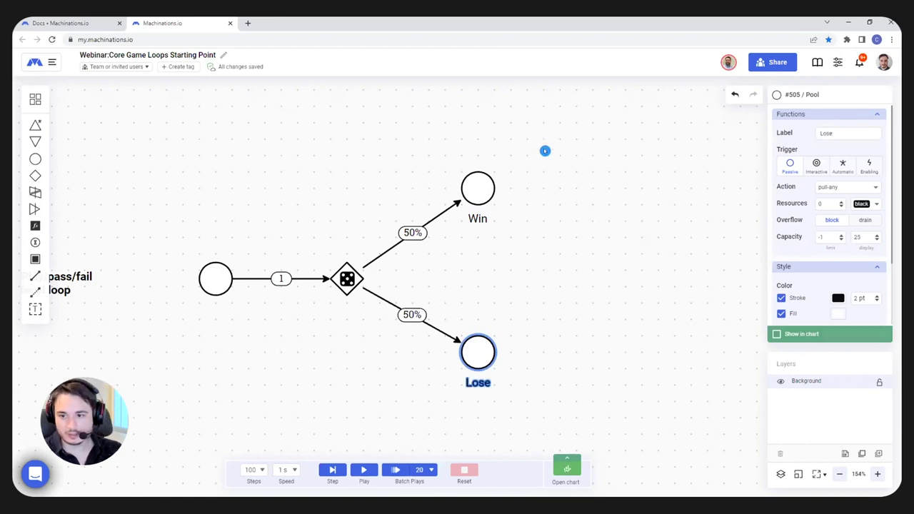
# Give the starting pool 1 resource and make the gate's trigger automatic
pyautogui.click(215, 278)
pyautogui.click(841, 200)
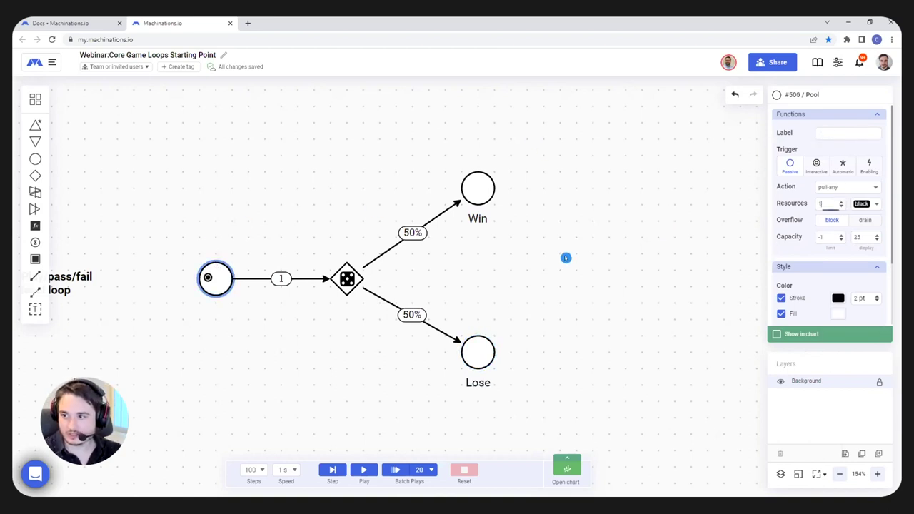
pyautogui.click(565, 258)
pyautogui.click(348, 279)
pyautogui.click(351, 443)
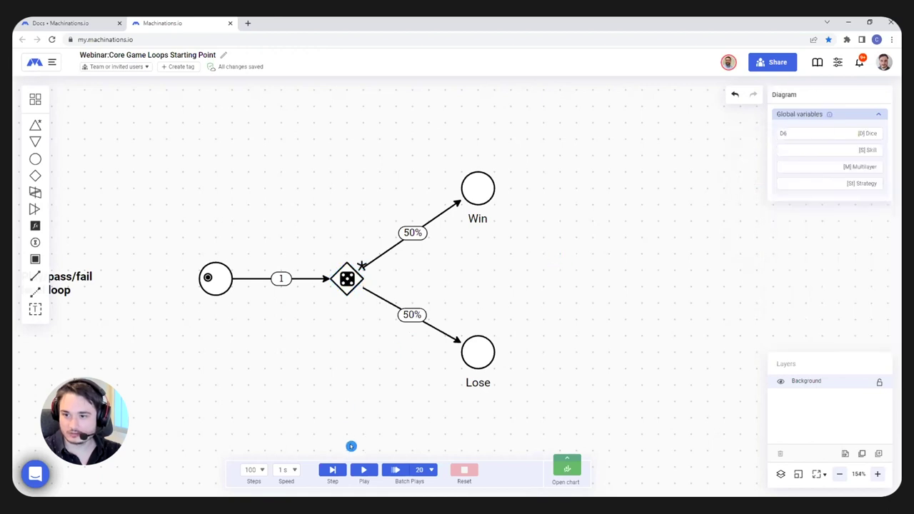
# Run the simulation for a single step to test the win/lose split, and reset it
pyautogui.click(332, 470)
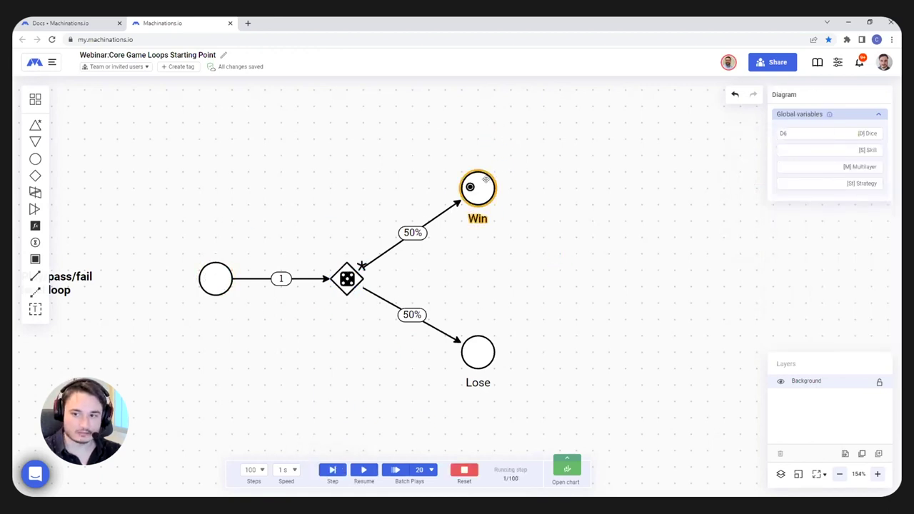
pyautogui.click(465, 470)
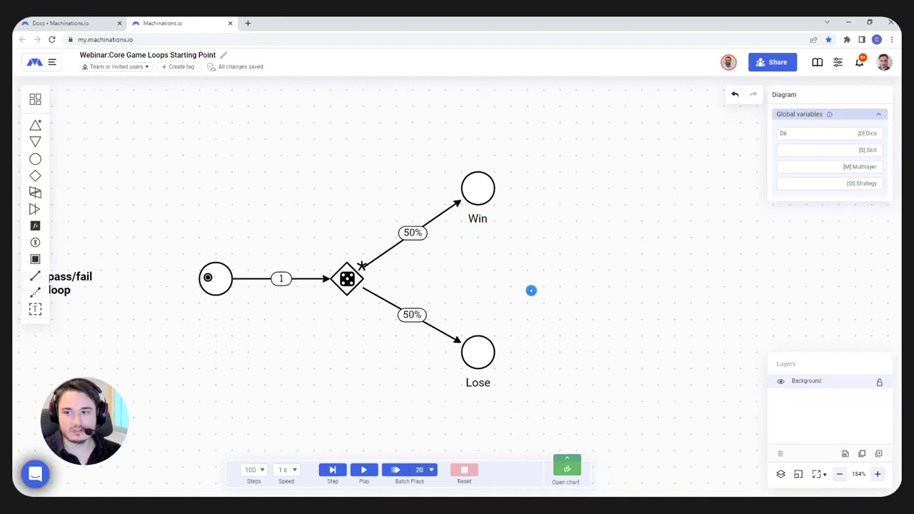
# Examine the play/pass/fail loop alongside the chain of core design questions above it
pyautogui.scroll(-5, 531, 291)
pyautogui.scroll(5, 449, 298)
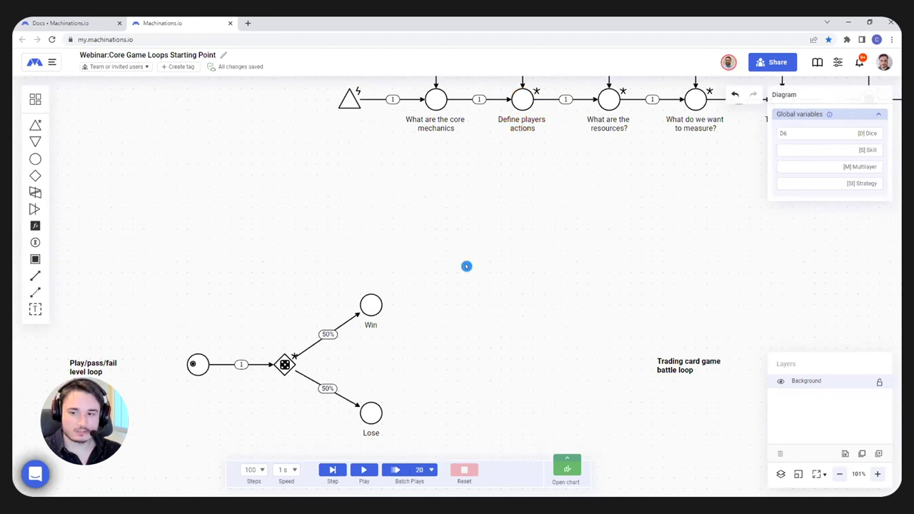
pyautogui.scroll(-2, 465, 265)
pyautogui.scroll(3, 435, 290)
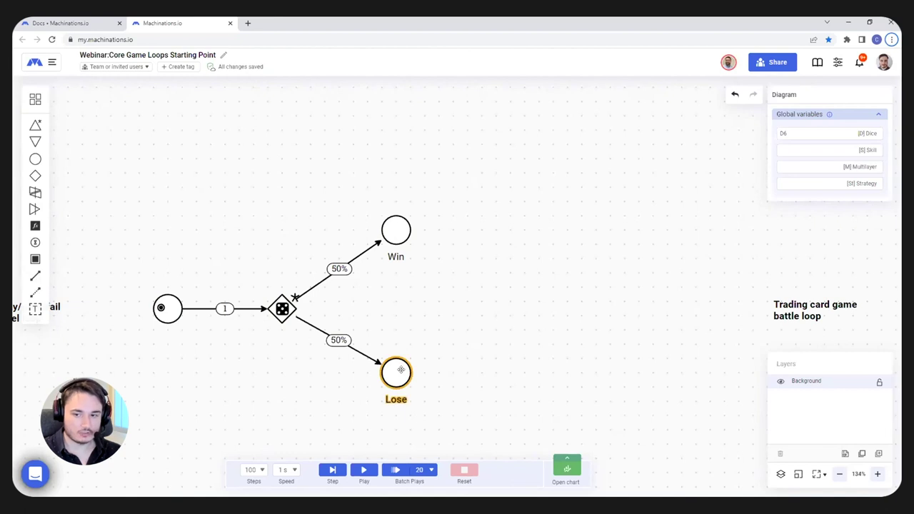
pyautogui.scroll(-4, 426, 327)
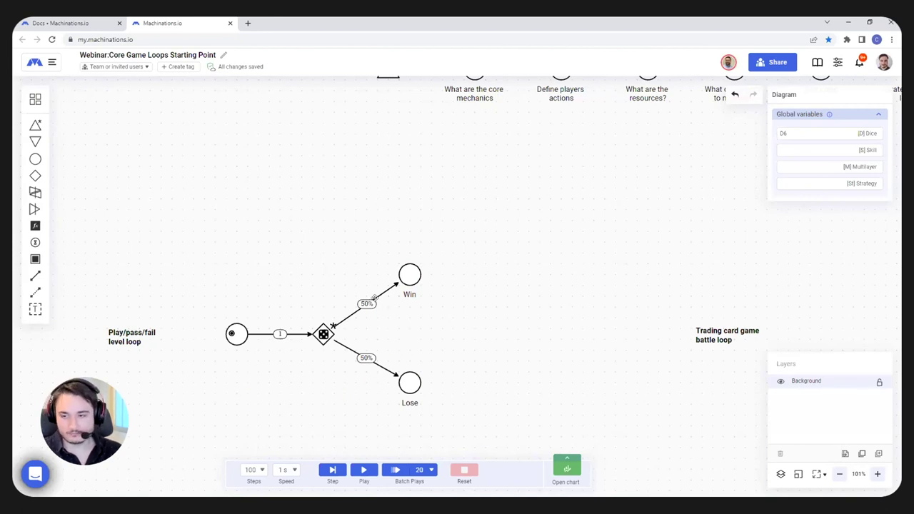
pyautogui.moveTo(502, 229); pyautogui.dragTo(435, 265)
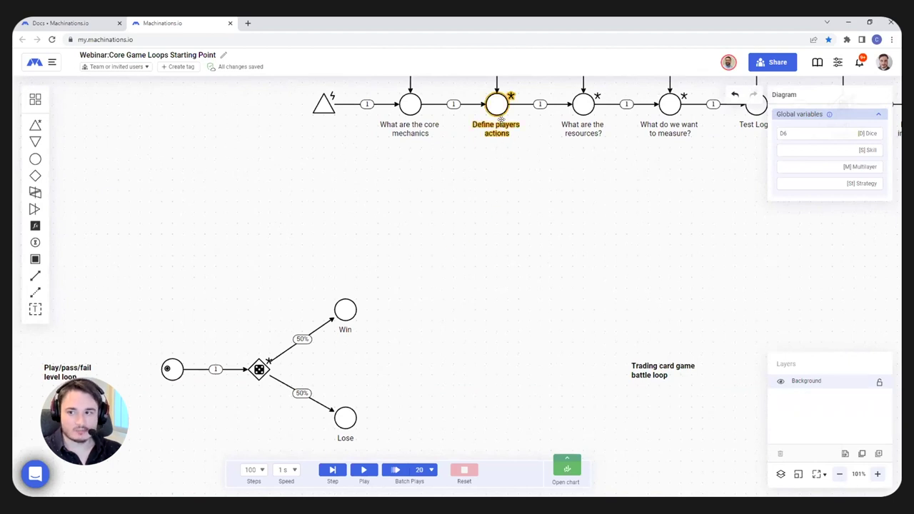
pyautogui.scroll(1, 367, 362)
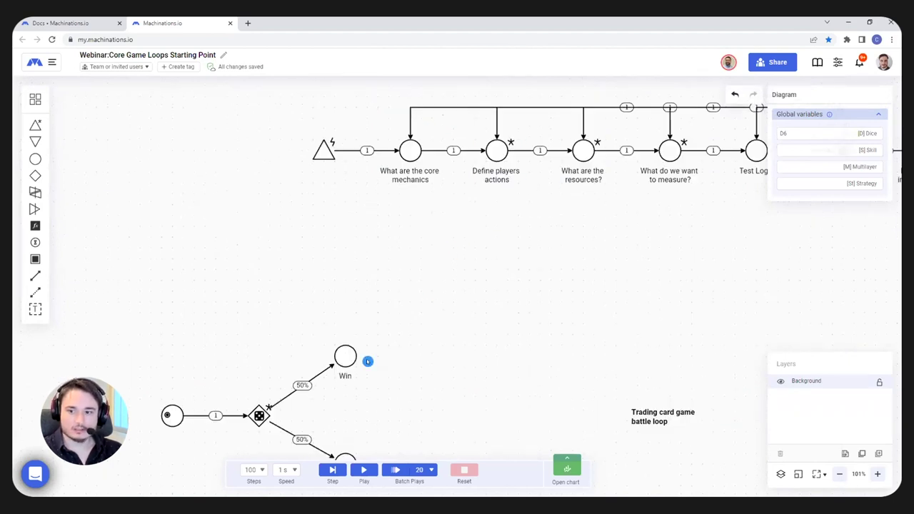
pyautogui.scroll(-2, 366, 328)
pyautogui.scroll(3, 336, 239)
# Add a separate pool labelled "Level" well to the right of the Win pool, on the same row
pyautogui.click(336, 238)
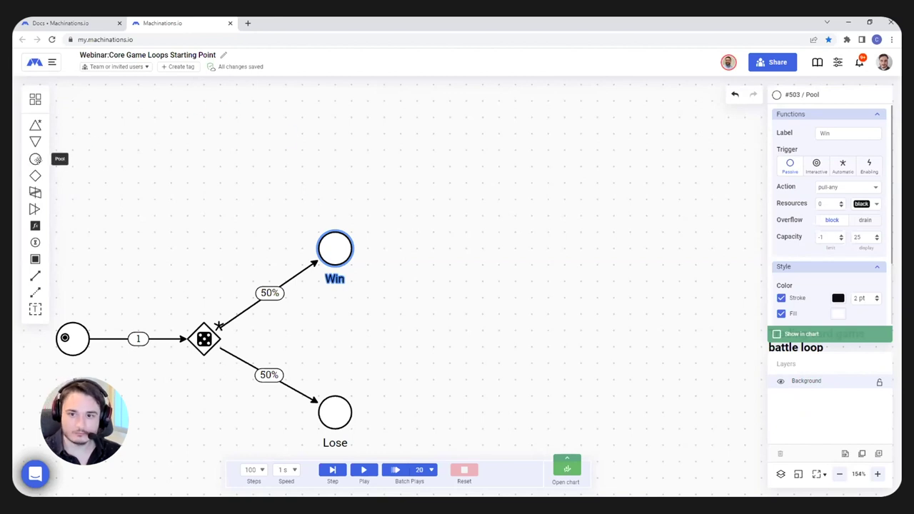
pyautogui.click(35, 158)
pyautogui.click(540, 251)
pyautogui.click(842, 131)
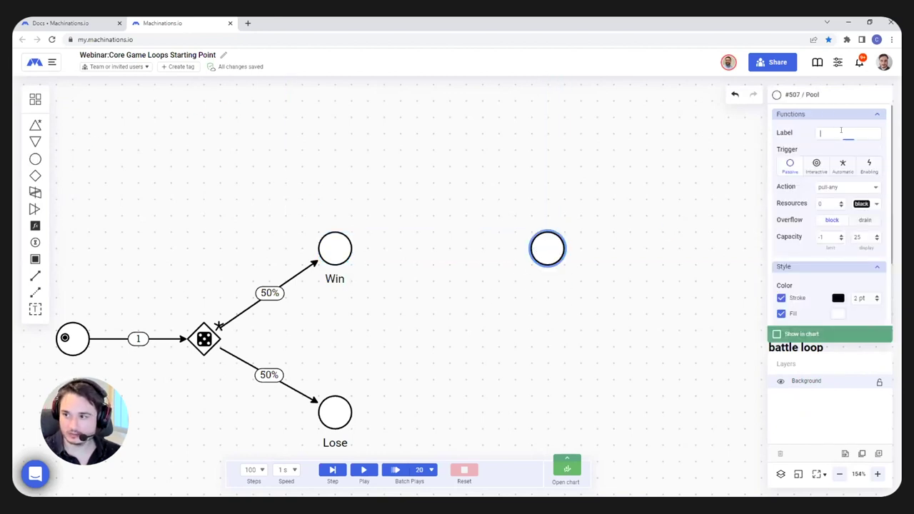
pyautogui.write('Level')
pyautogui.press('Return')
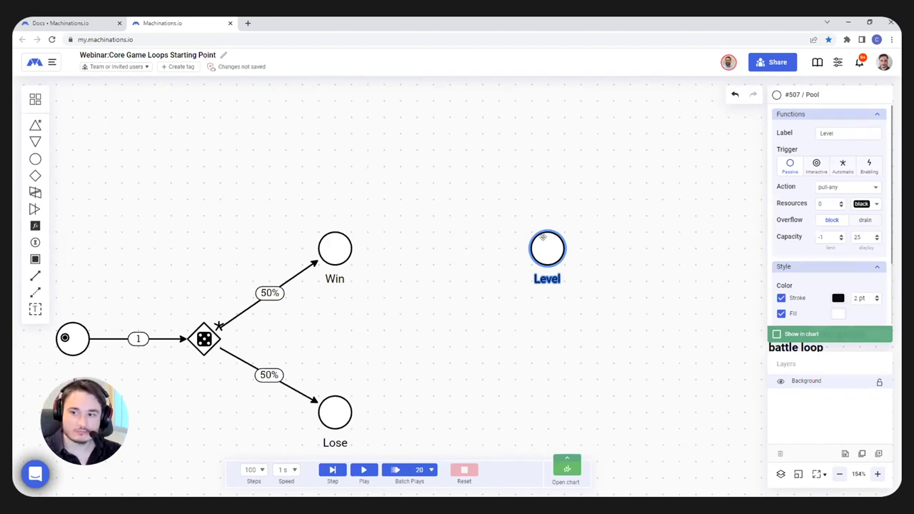
pyautogui.moveTo(540, 250); pyautogui.dragTo(572, 249)
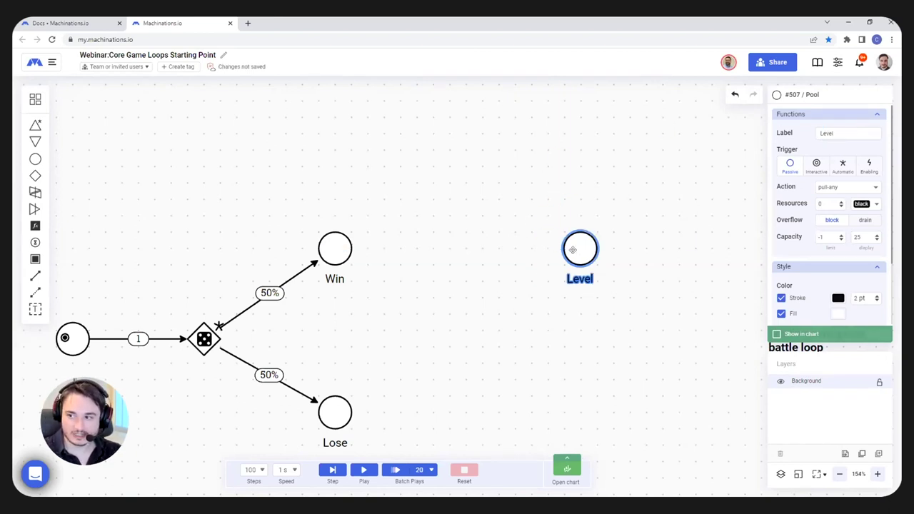
# Give the Level pool 1 starting resource and set its display capacity to -1
pyautogui.click(841, 202)
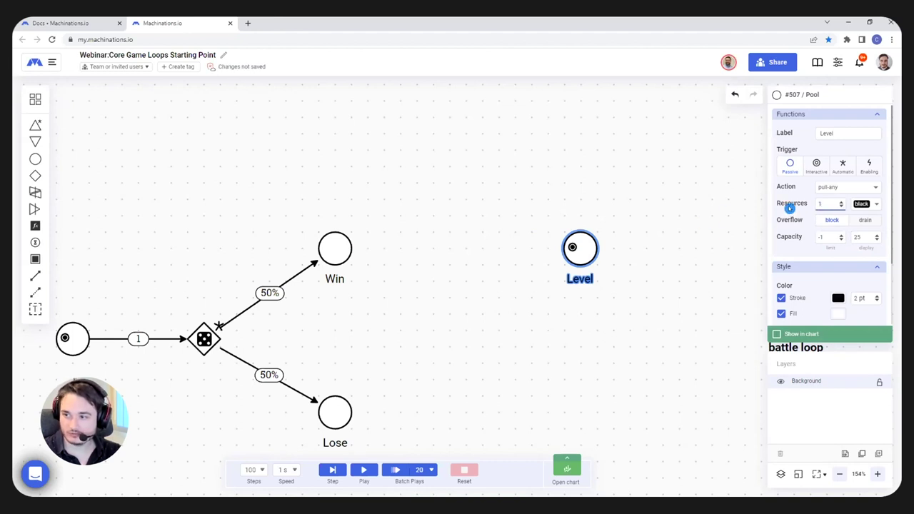
pyautogui.doubleClick(858, 238)
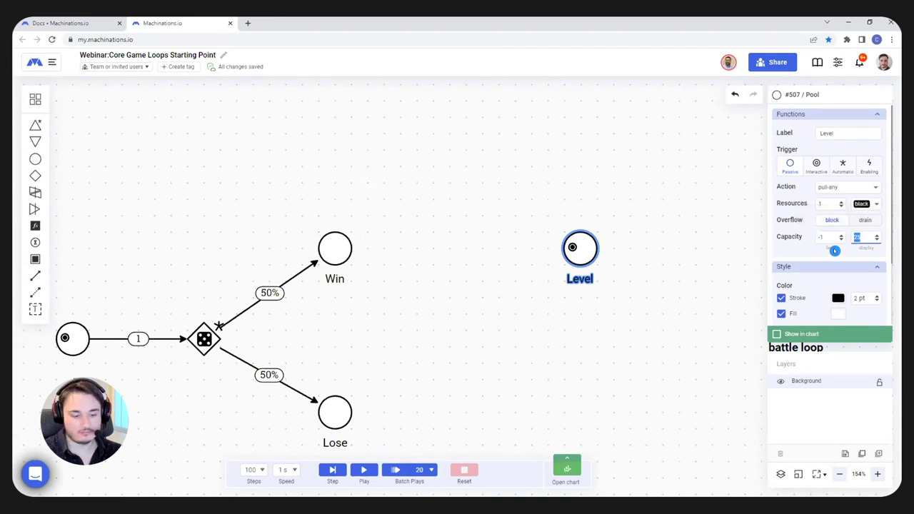
pyautogui.write('-1')
pyautogui.press('Return')
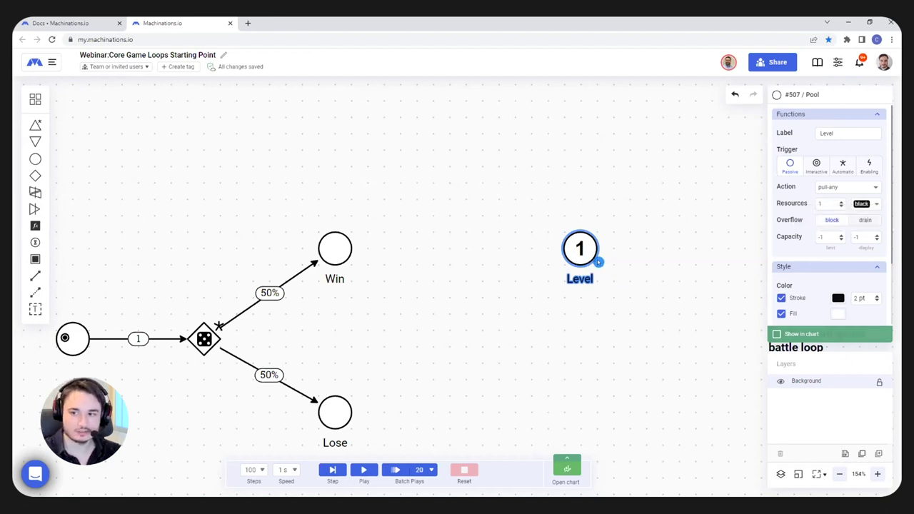
pyautogui.click(563, 193)
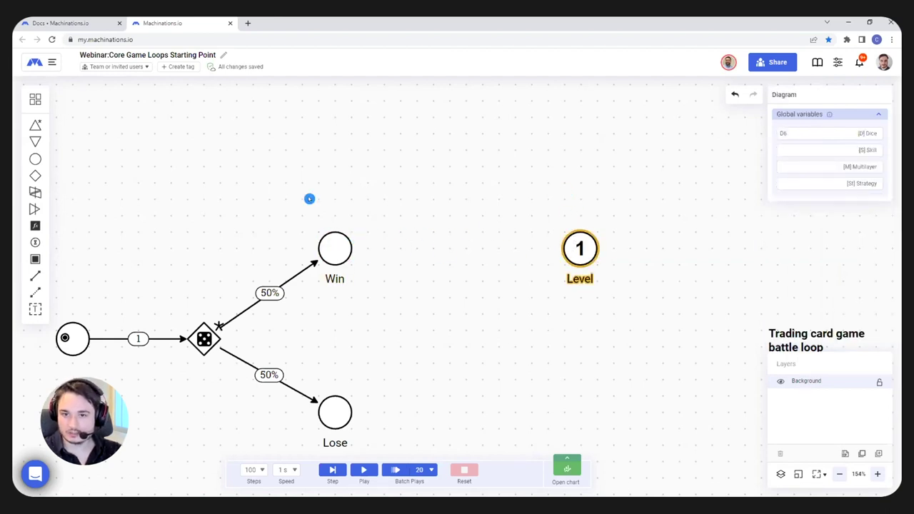
# Place a passive source between the Win and Level pools and link it to Level with a resource connection
pyautogui.moveTo(35, 126); pyautogui.dragTo(441, 252)
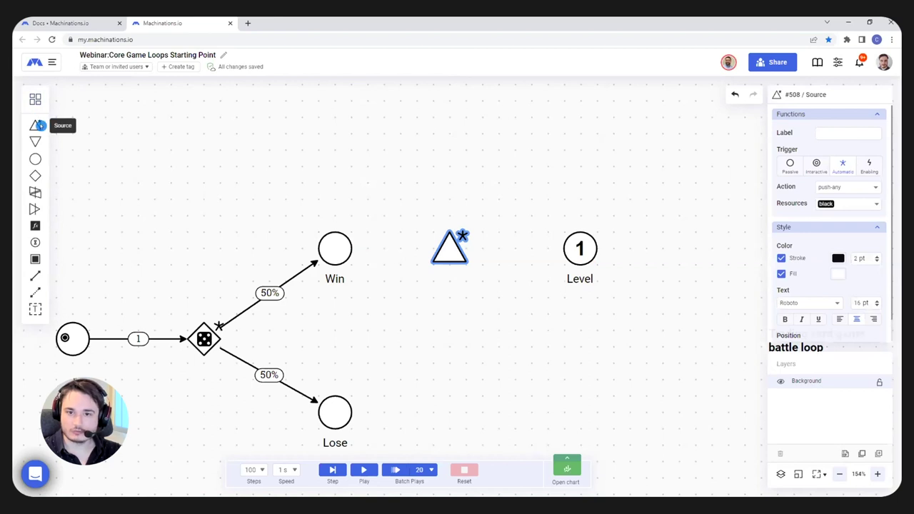
pyautogui.click(784, 174)
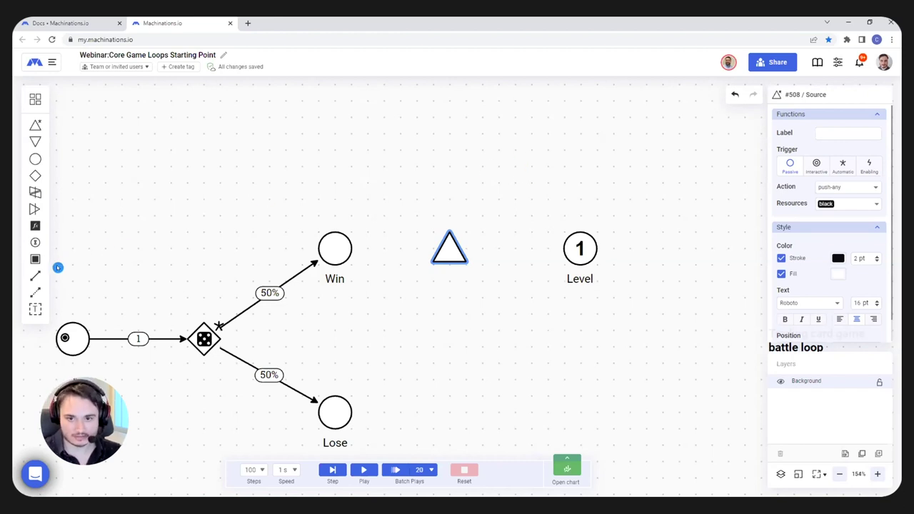
pyautogui.click(35, 276)
pyautogui.moveTo(457, 250); pyautogui.dragTo(580, 249)
pyautogui.click(531, 201)
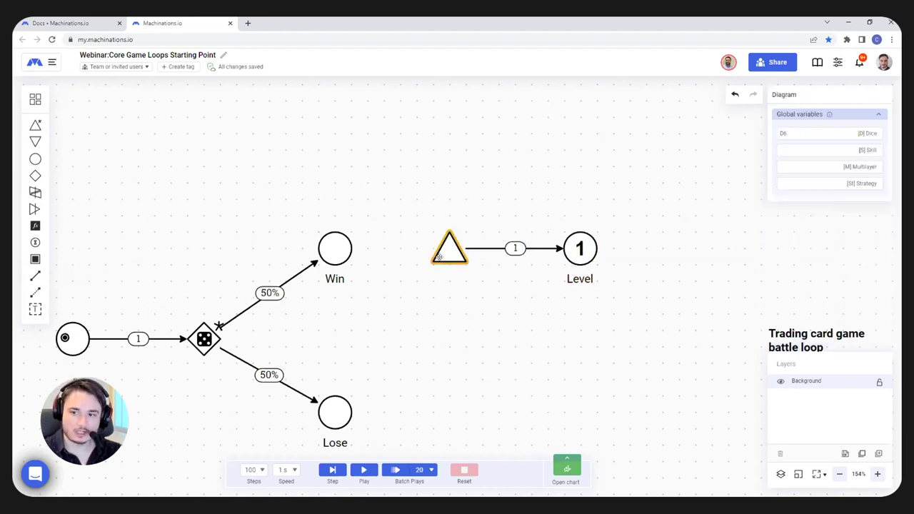
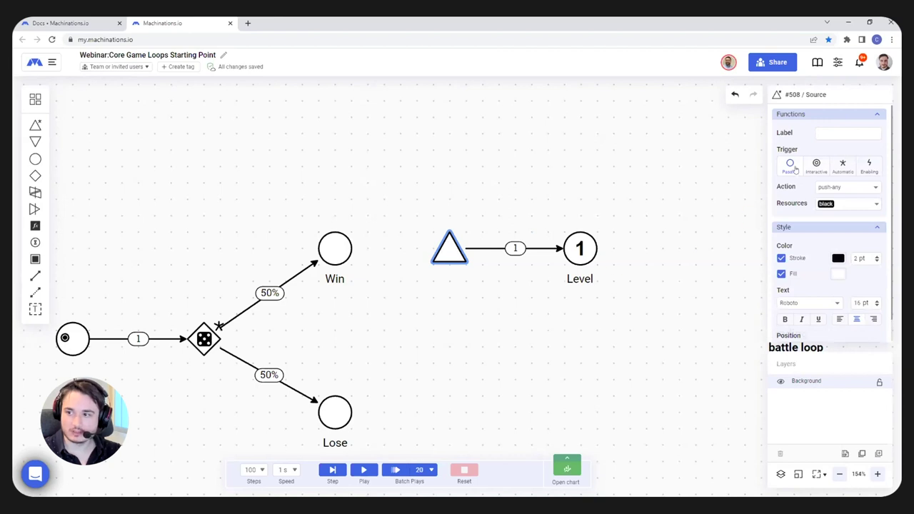
pyautogui.click(783, 177)
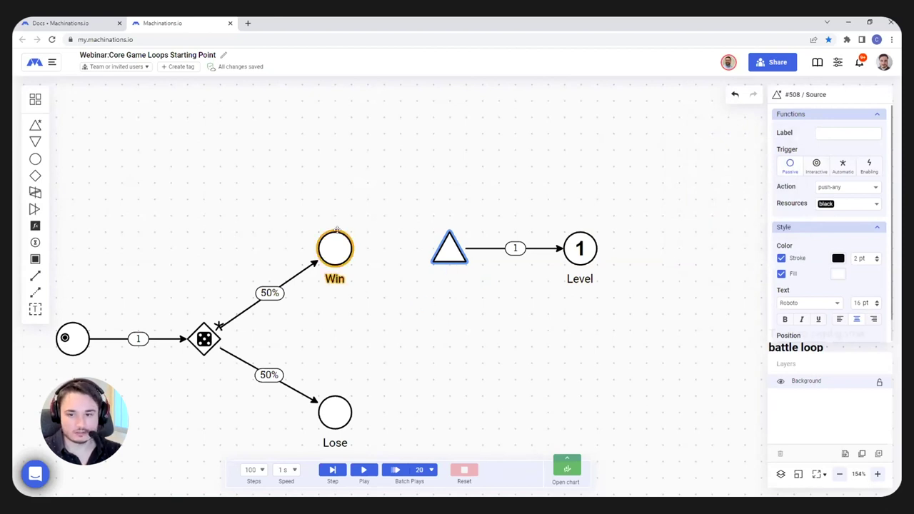
# Play the simulation with the passive source feeding the Level pool, and reset it
pyautogui.click(364, 470)
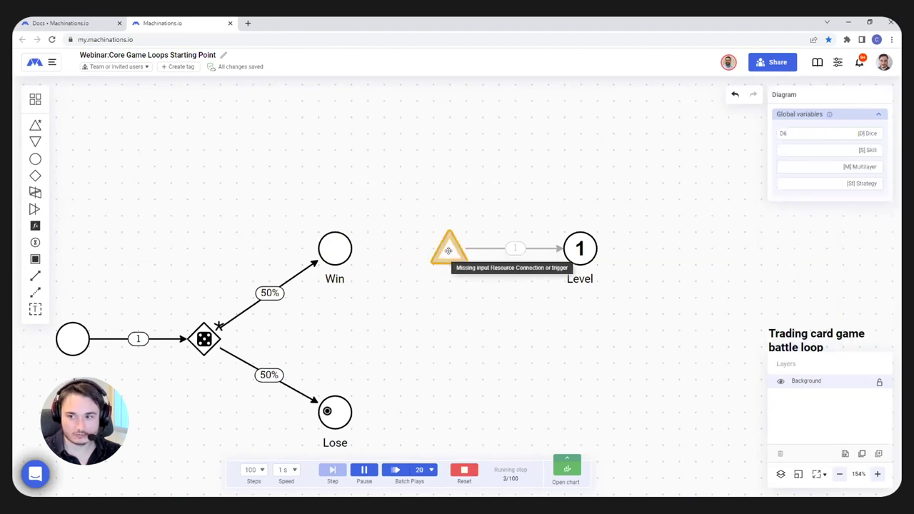
pyautogui.click(465, 470)
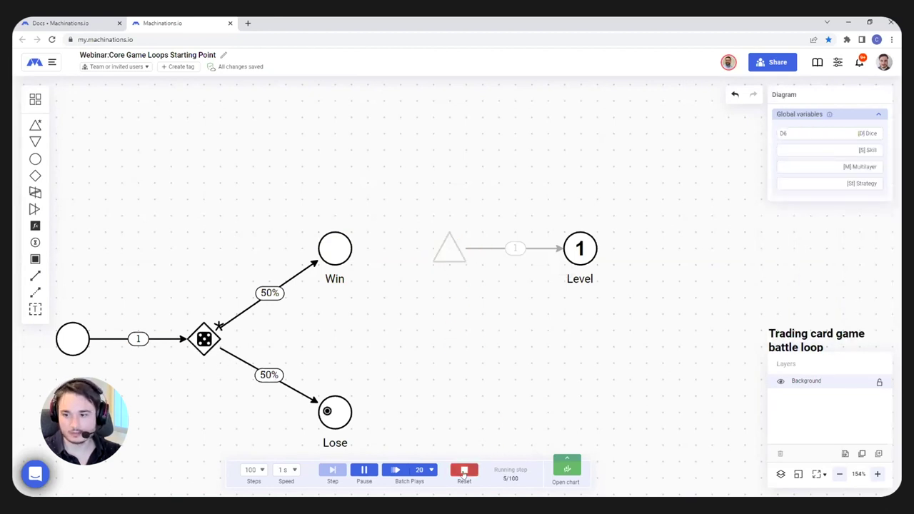
# Change the source's trigger to automatic and play the simulation
pyautogui.click(452, 254)
pyautogui.click(843, 163)
pyautogui.click(510, 312)
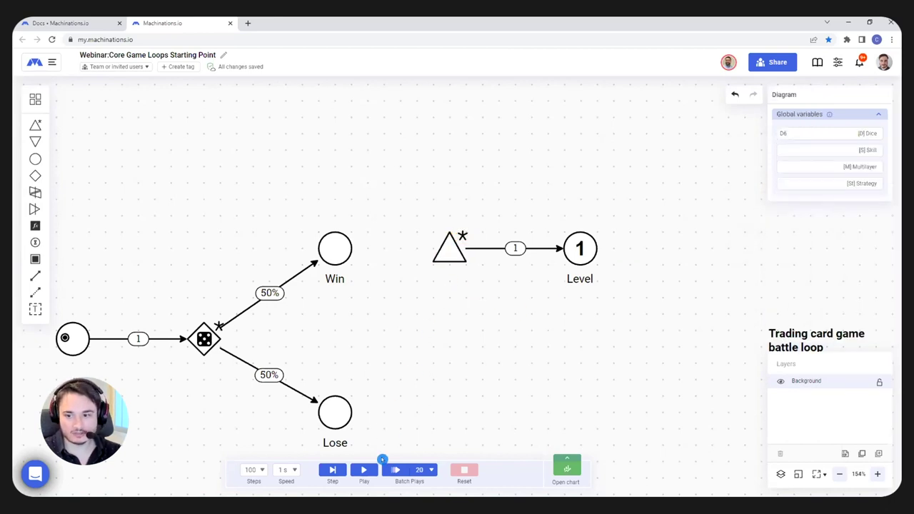
pyautogui.click(371, 468)
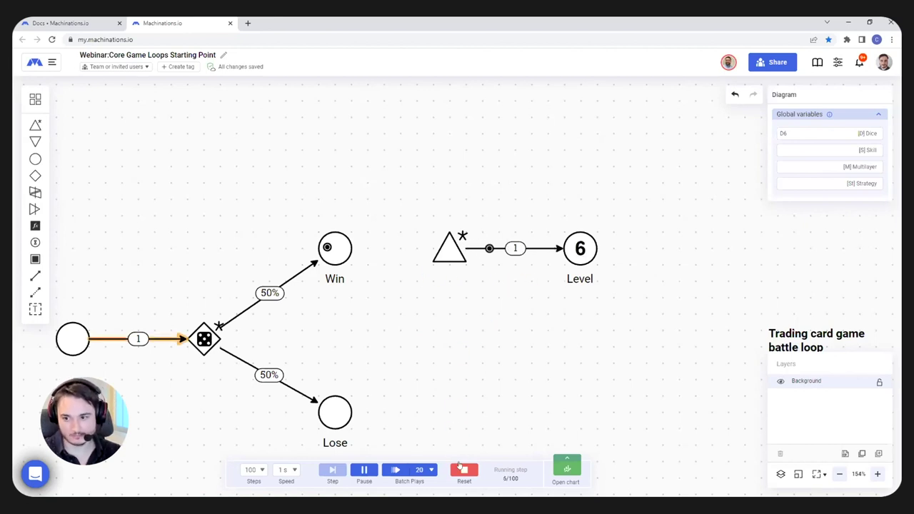
# Reset the simulation and set the source's trigger back to passive
pyautogui.click(458, 468)
pyautogui.click(451, 250)
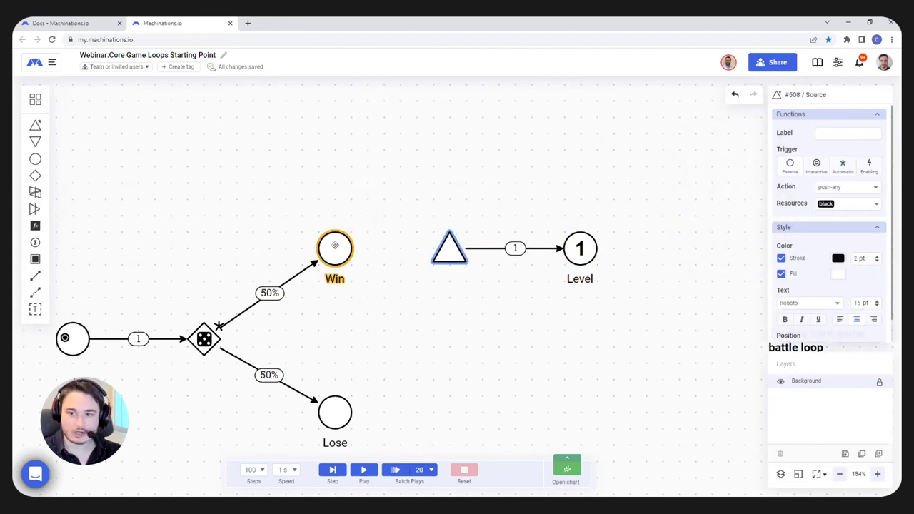
# Link the Win pool to the source with a state connection and set its formula to *
pyautogui.click(37, 293)
pyautogui.moveTo(330, 250); pyautogui.dragTo(443, 250)
pyautogui.click(393, 278)
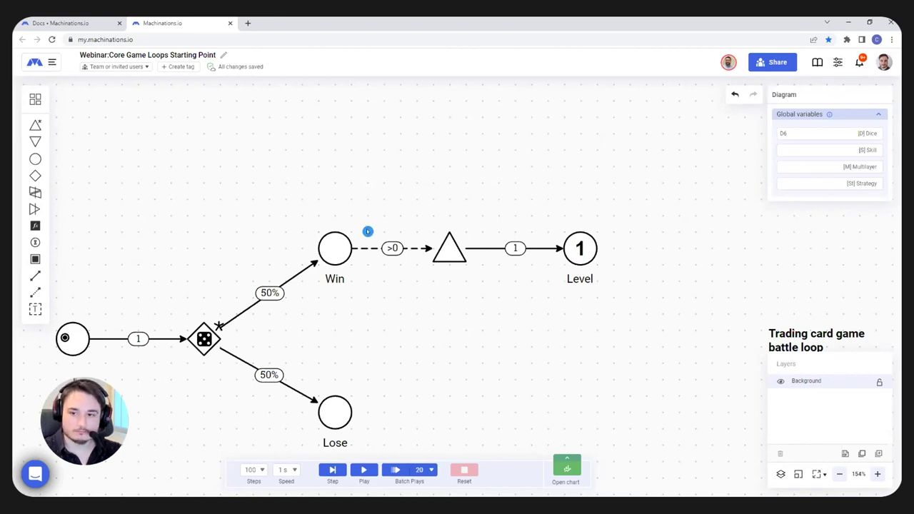
pyautogui.click(393, 247)
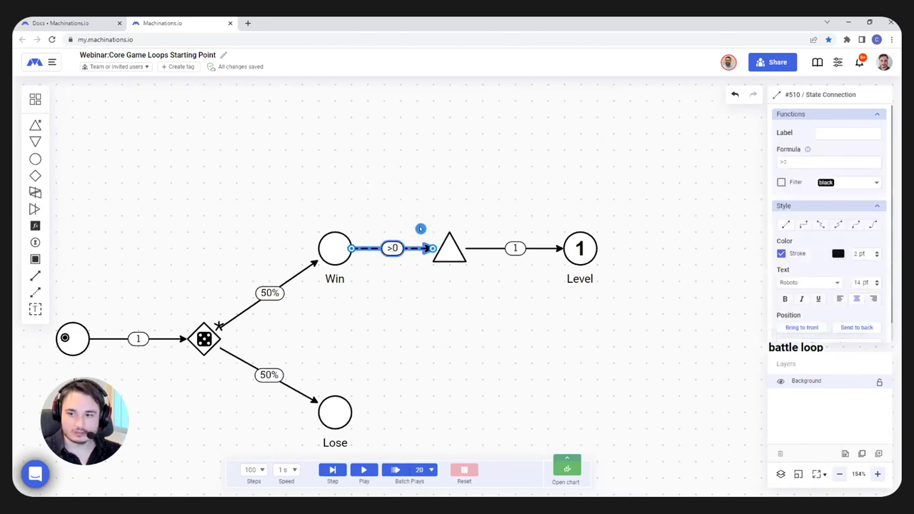
pyautogui.moveTo(793, 163); pyautogui.dragTo(765, 163)
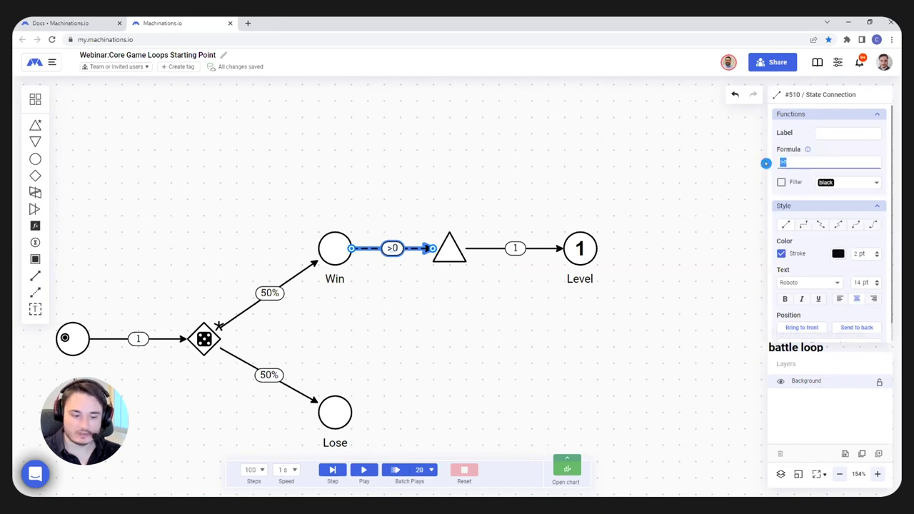
pyautogui.write('*')
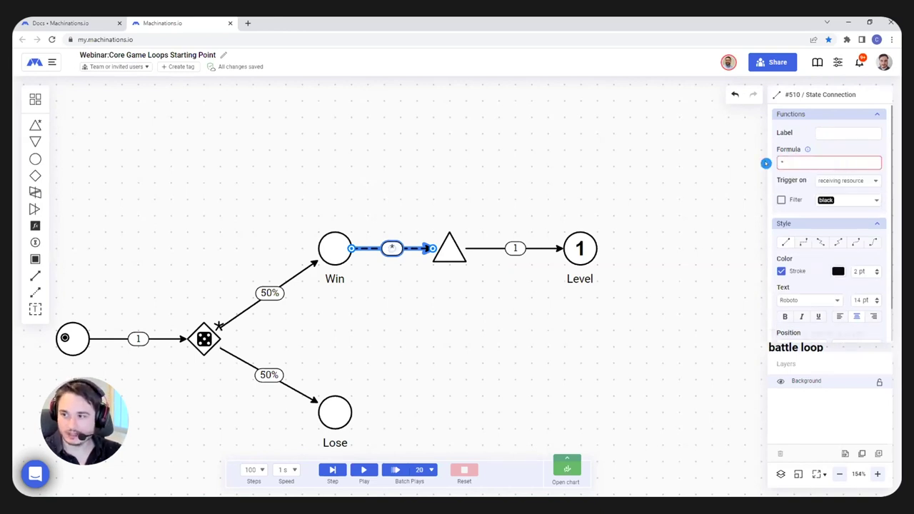
pyautogui.click(464, 172)
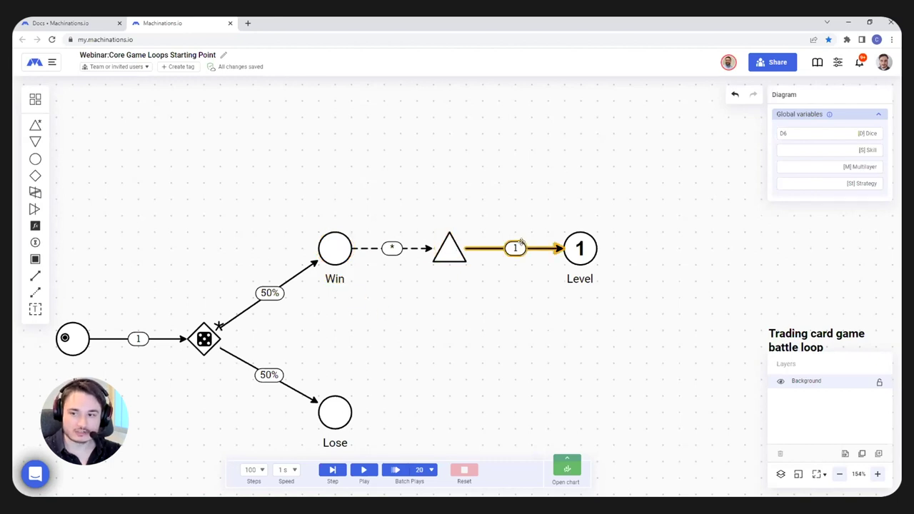
# Advance the simulation two single steps to test the Win trigger, play on, and reset it
pyautogui.click(330, 471)
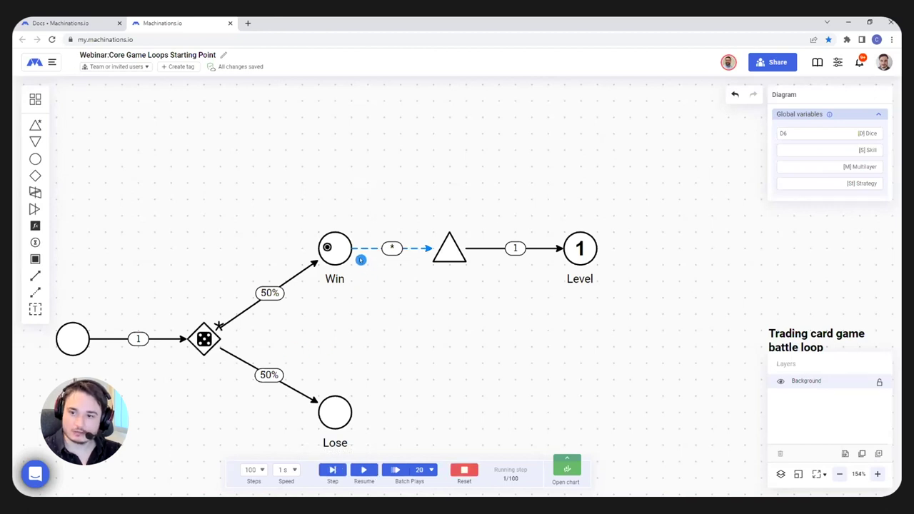
pyautogui.click(334, 250)
pyautogui.click(447, 251)
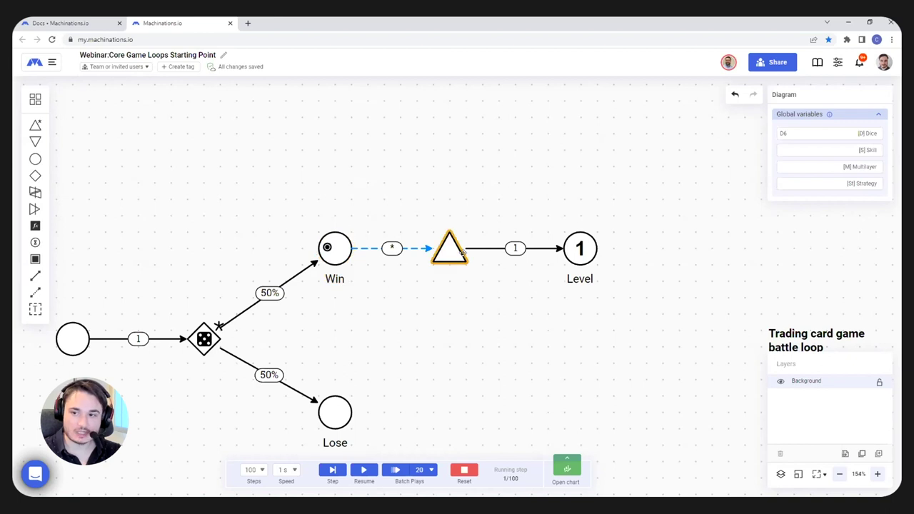
pyautogui.click(332, 470)
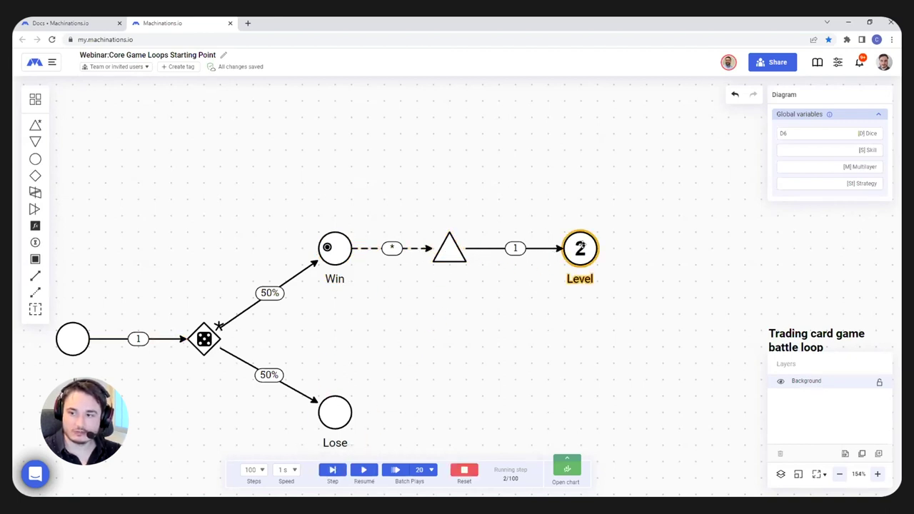
pyautogui.click(364, 470)
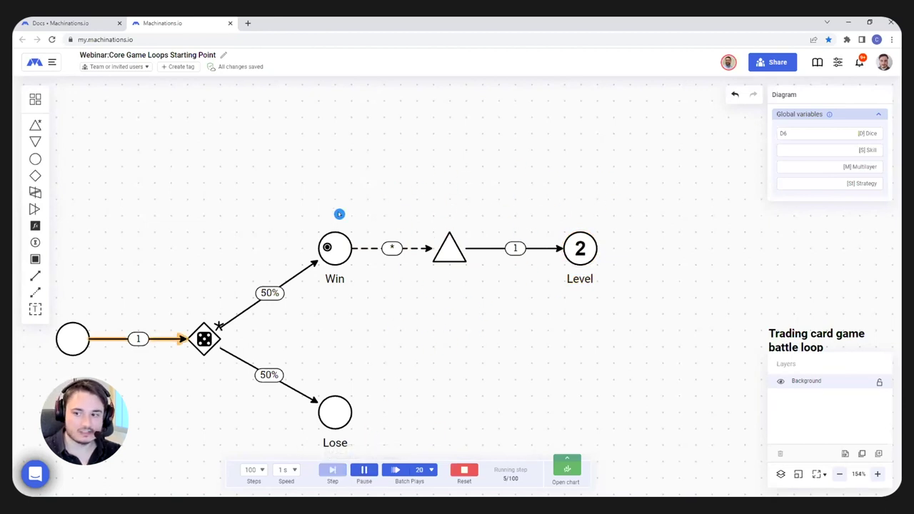
pyautogui.click(465, 471)
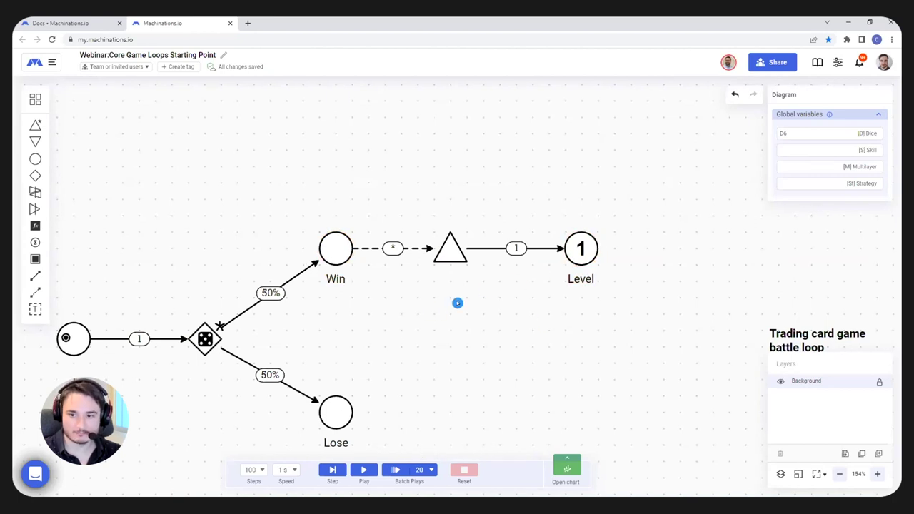
# Play the simulation again to check the Win and Lose outcomes, and reset it
pyautogui.moveTo(418, 317); pyautogui.dragTo(486, 285)
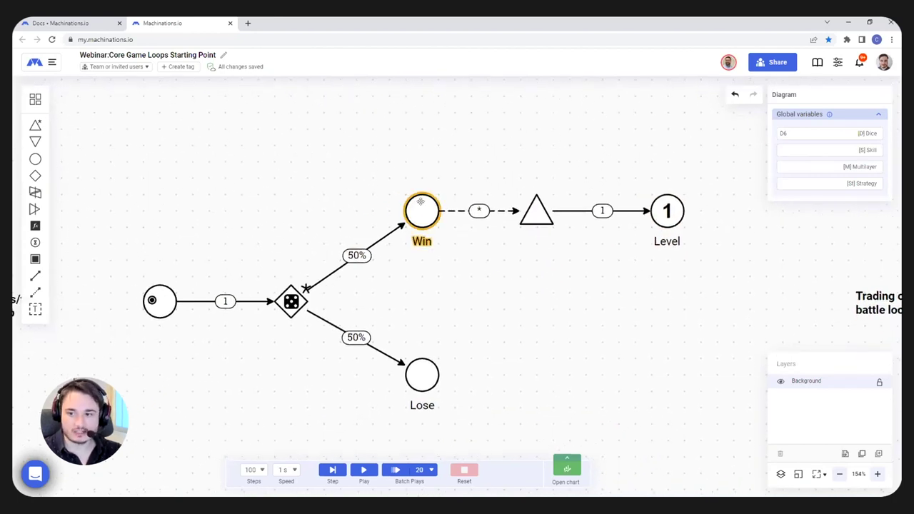
pyautogui.click(365, 468)
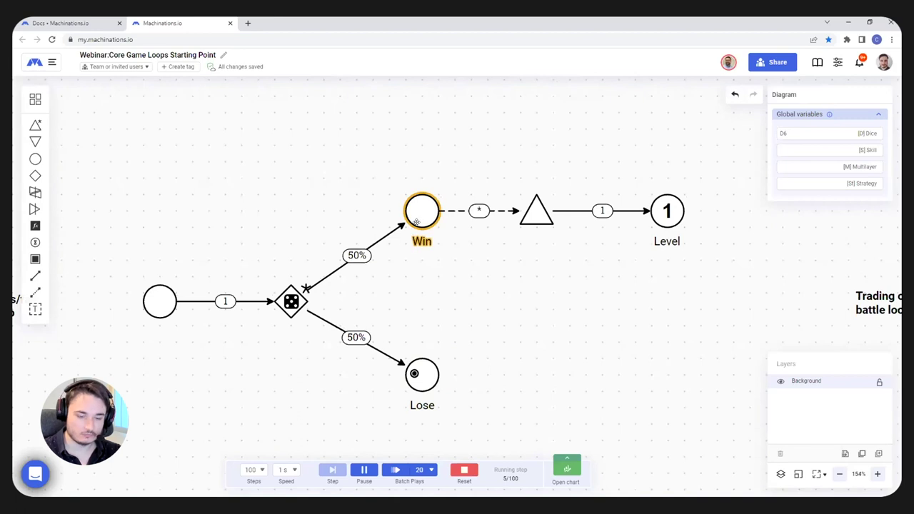
pyautogui.click(460, 469)
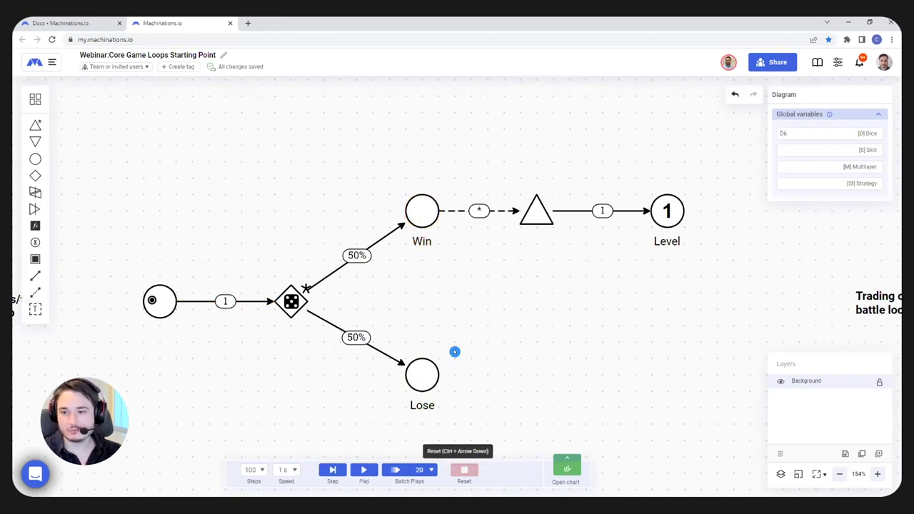
# Place a gate ahead of the starting pool, in line with the random gate
pyautogui.moveTo(447, 261); pyautogui.dragTo(505, 267)
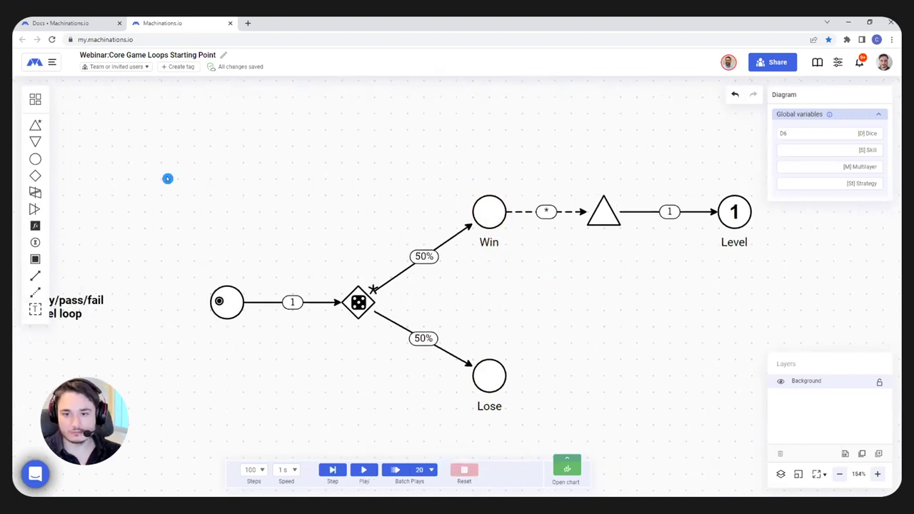
pyautogui.click(35, 176)
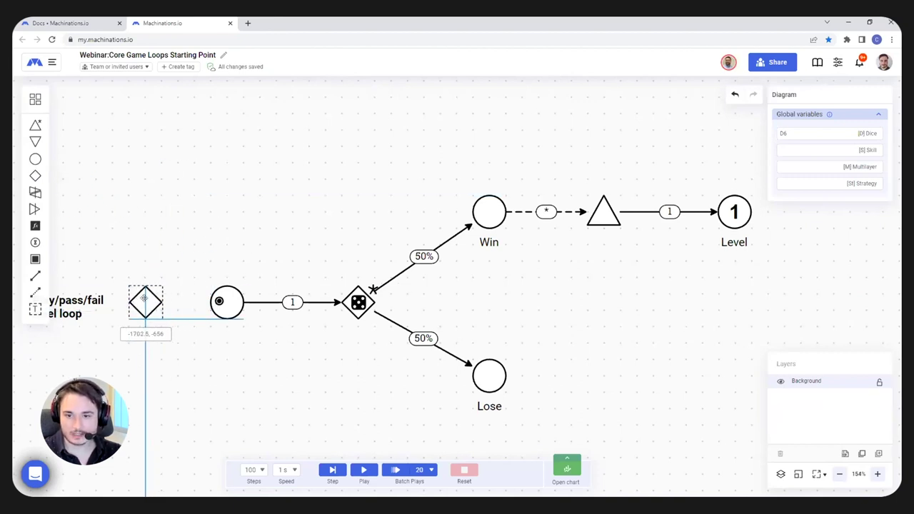
pyautogui.click(143, 300)
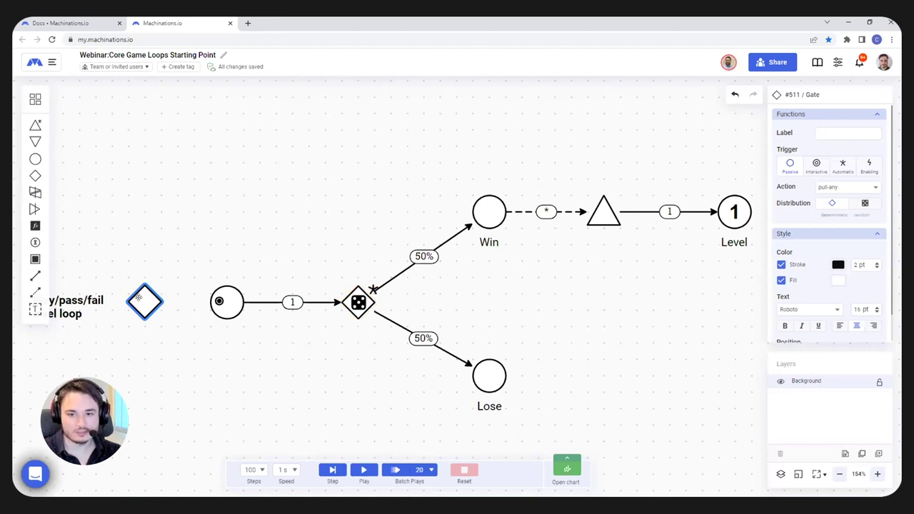
pyautogui.click(359, 302)
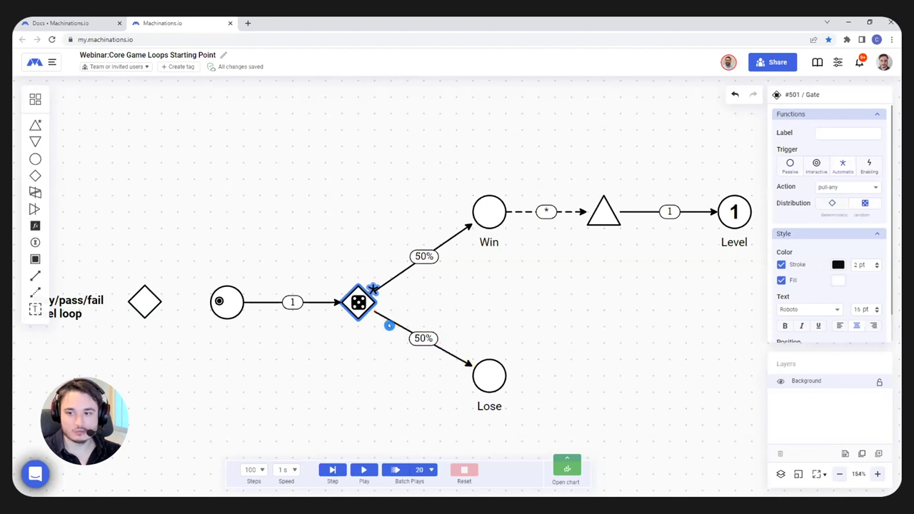
pyautogui.click(145, 302)
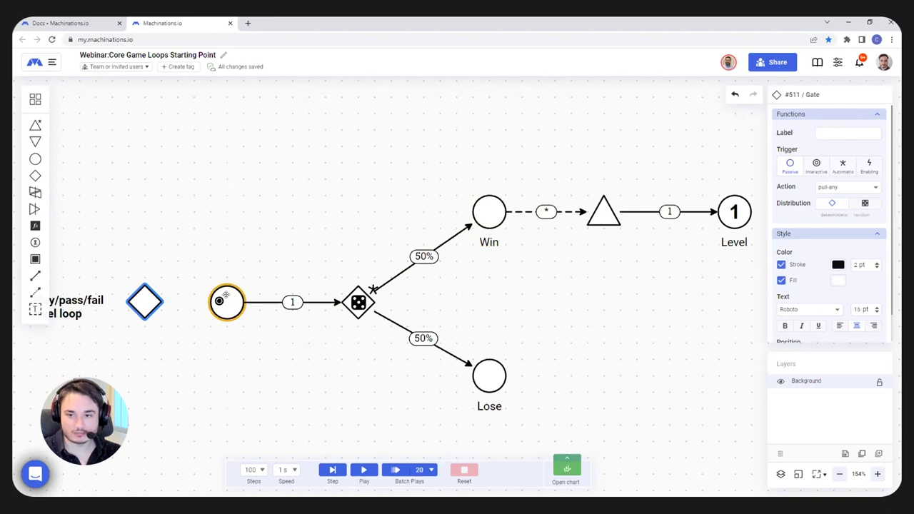
# Draw a resource connection from Win back to the new gate and give it the right-angled line style
pyautogui.click(34, 275)
pyautogui.click(491, 212)
pyautogui.click(145, 301)
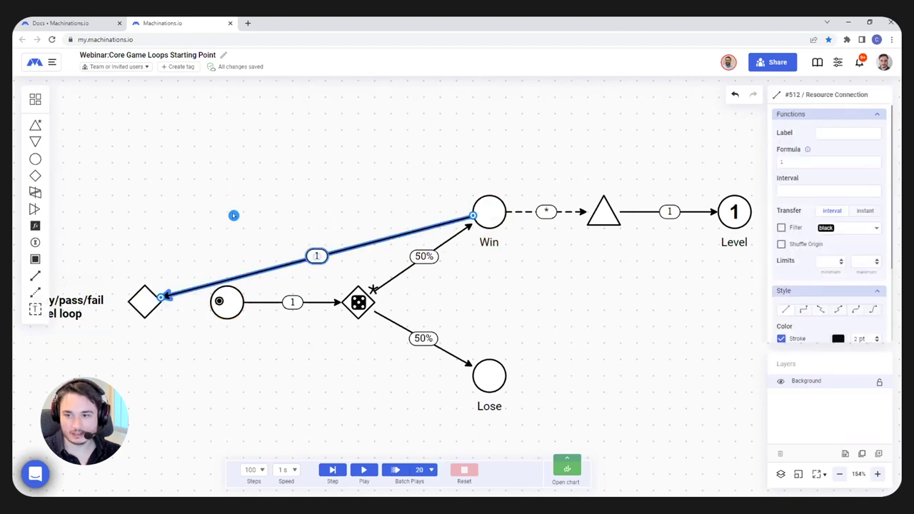
pyautogui.click(803, 310)
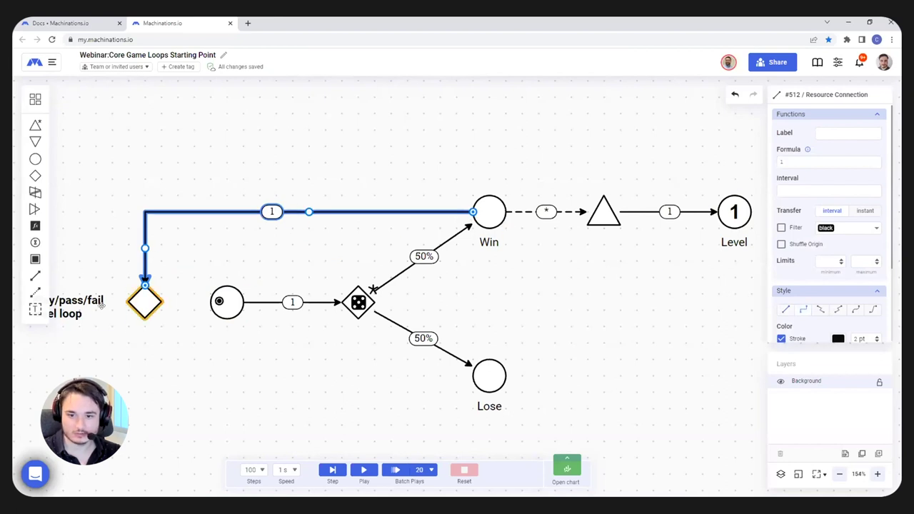
# Draw a resource connection from Lose back to the new gate, also with the right-angled line style
pyautogui.click(35, 276)
pyautogui.click(490, 374)
pyautogui.click(145, 301)
pyautogui.click(799, 308)
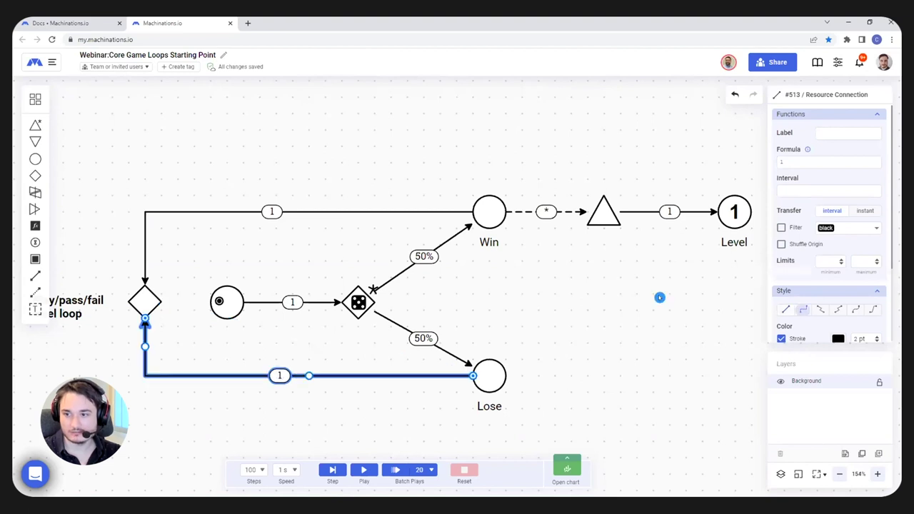
# Set the new gate's trigger to automatic and link it to the starting pool with a resource connection
pyautogui.click(145, 301)
pyautogui.click(840, 167)
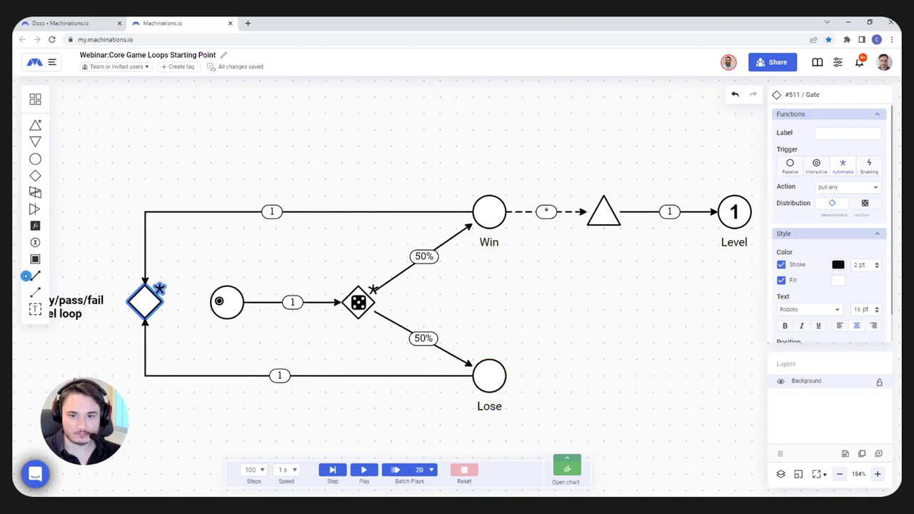
pyautogui.click(35, 276)
pyautogui.moveTo(147, 300); pyautogui.dragTo(227, 301)
pyautogui.click(254, 260)
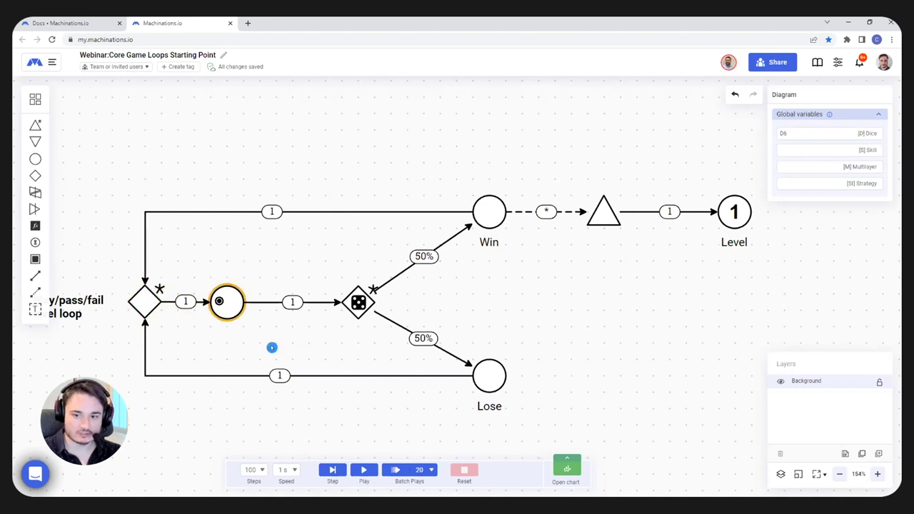
# Play the closed level loop to test it, and reset the simulation
pyautogui.click(364, 470)
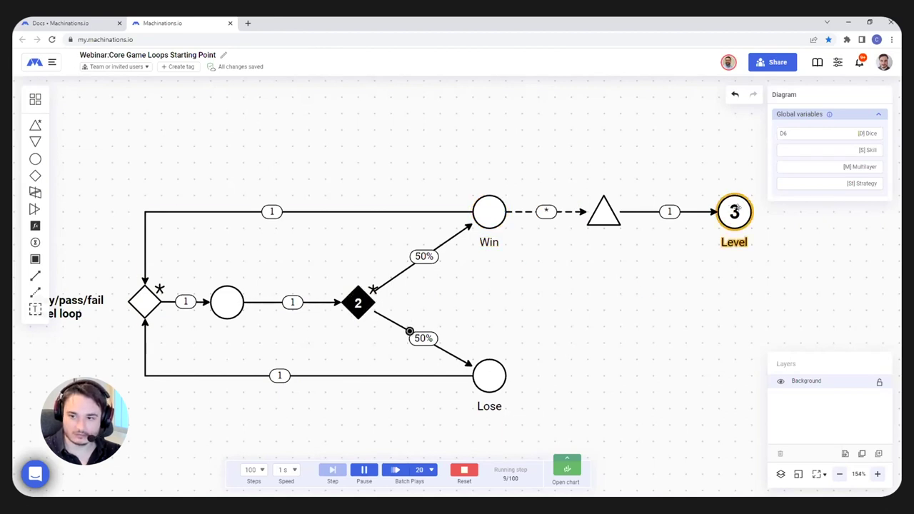
pyautogui.click(465, 471)
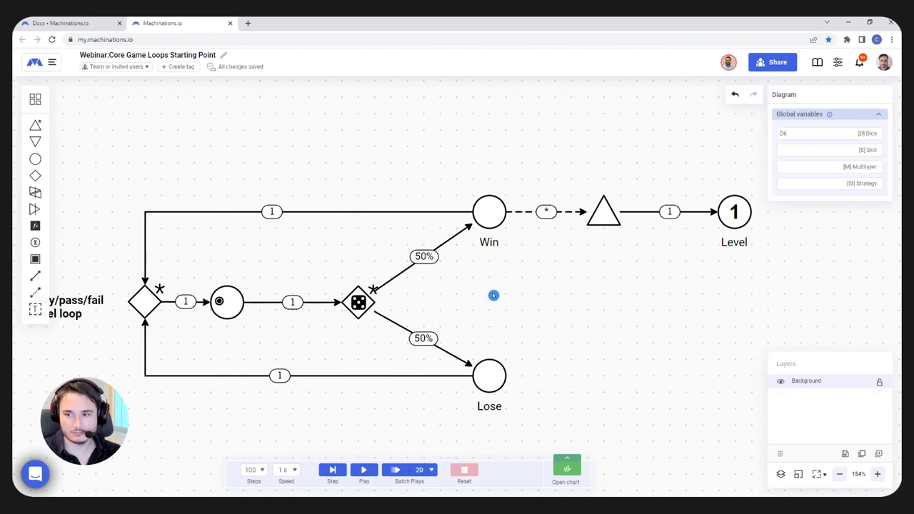
# Include the Level pool in the chart and open the execution chart
pyautogui.scroll(-5, 494, 295)
pyautogui.scroll(3, 435, 317)
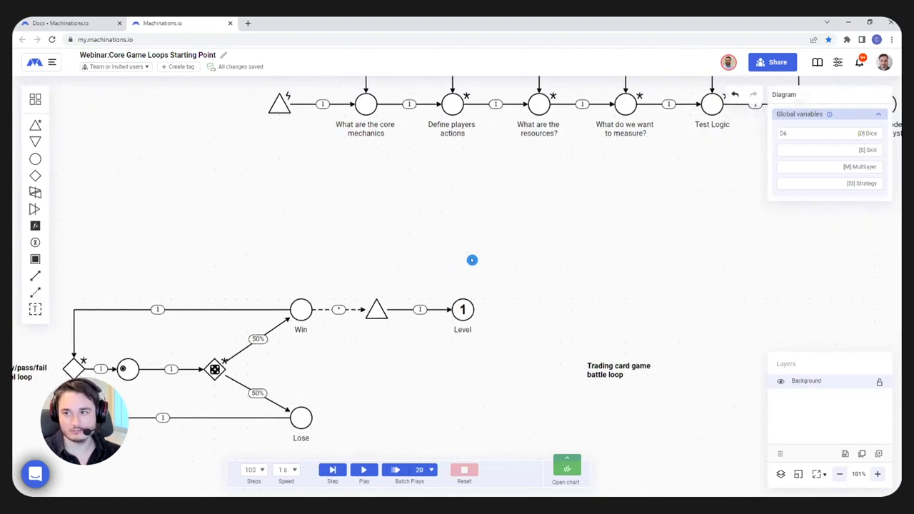
pyautogui.scroll(2, 472, 260)
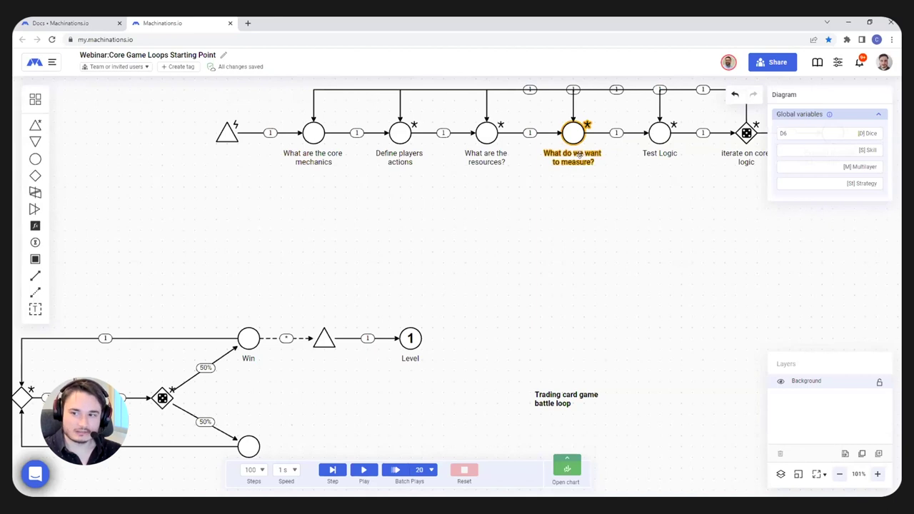
pyautogui.moveTo(388, 250); pyautogui.dragTo(504, 135)
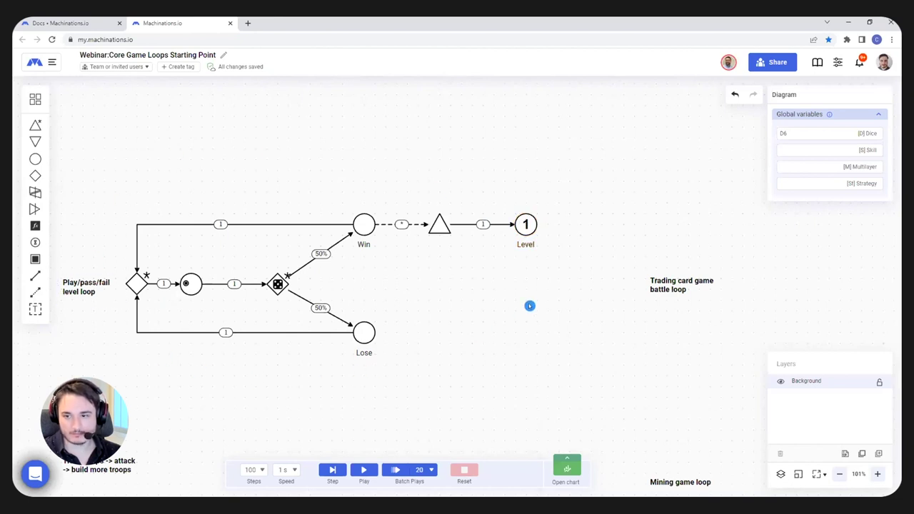
pyautogui.click(524, 221)
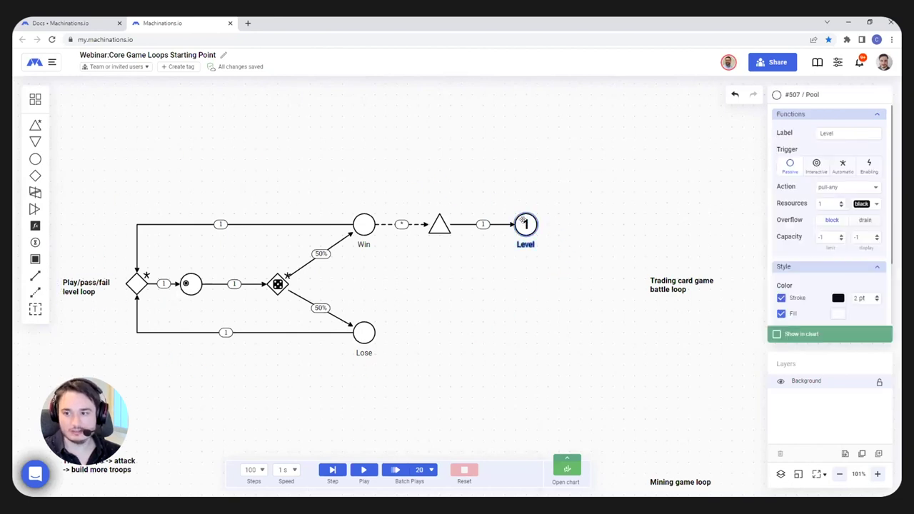
pyautogui.rightClick(525, 222)
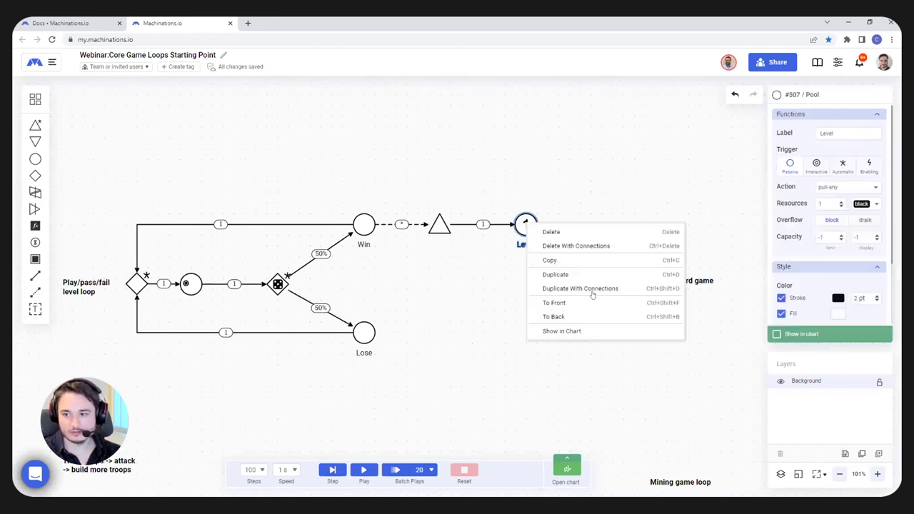
pyautogui.click(572, 333)
pyautogui.click(566, 465)
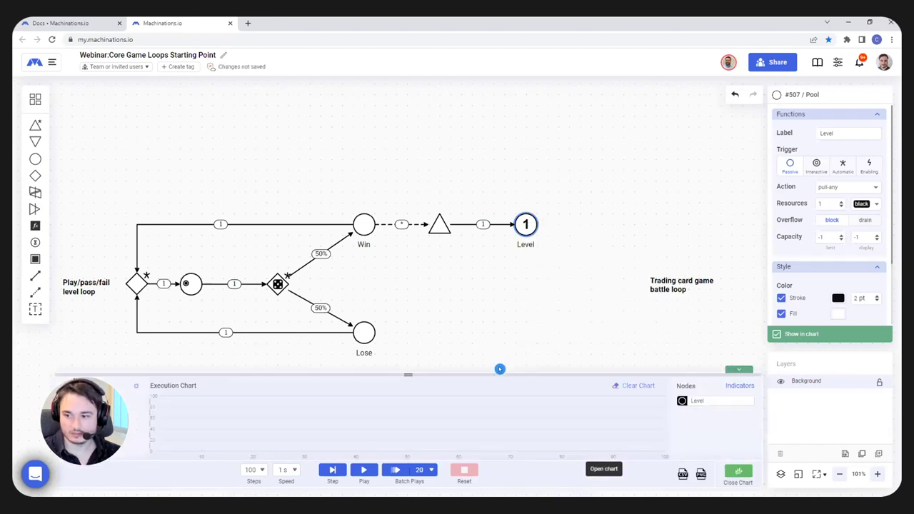
# Enlarge the execution chart and bring the whole level loop into view above it
pyautogui.moveTo(409, 375); pyautogui.dragTo(409, 285)
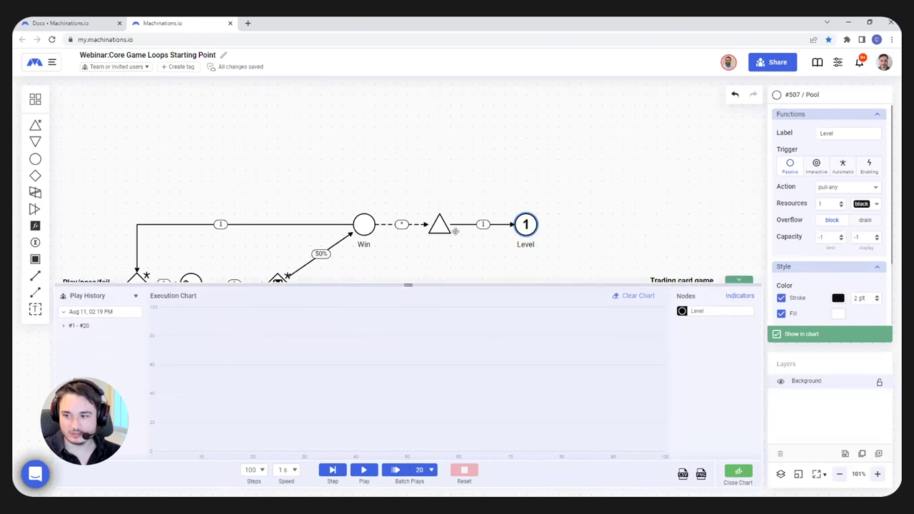
pyautogui.scroll(-1, 673, 256)
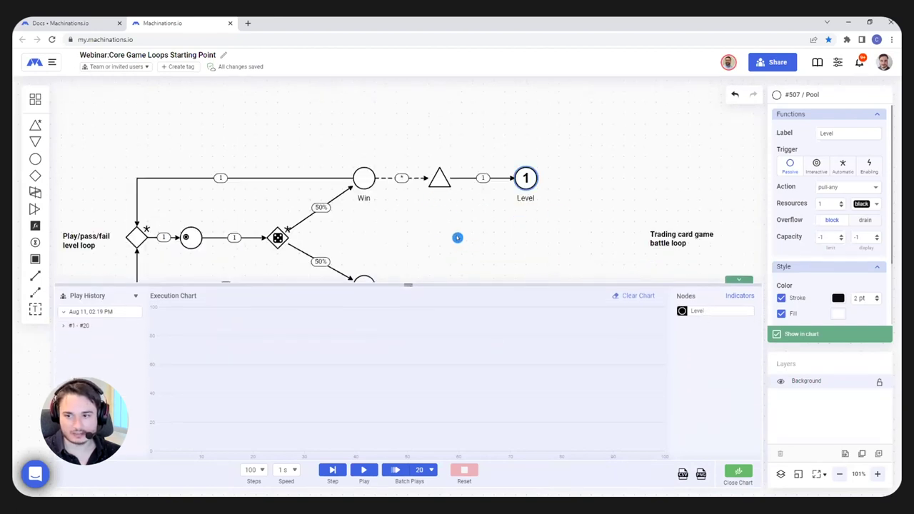
pyautogui.scroll(-1, 457, 237)
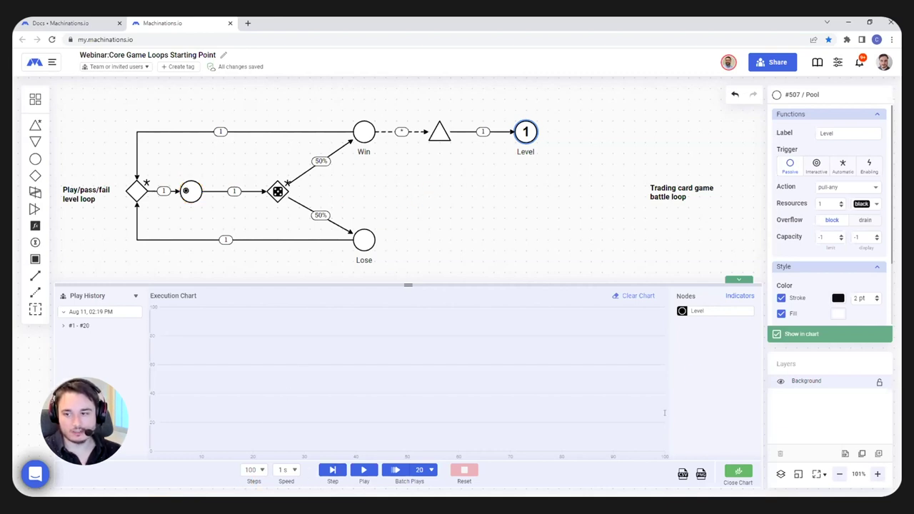
# Run a batch of 20 plays and add mean average, min value and max value indicators for Level to the execution chart
pyautogui.moveTo(408, 283); pyautogui.dragTo(408, 194)
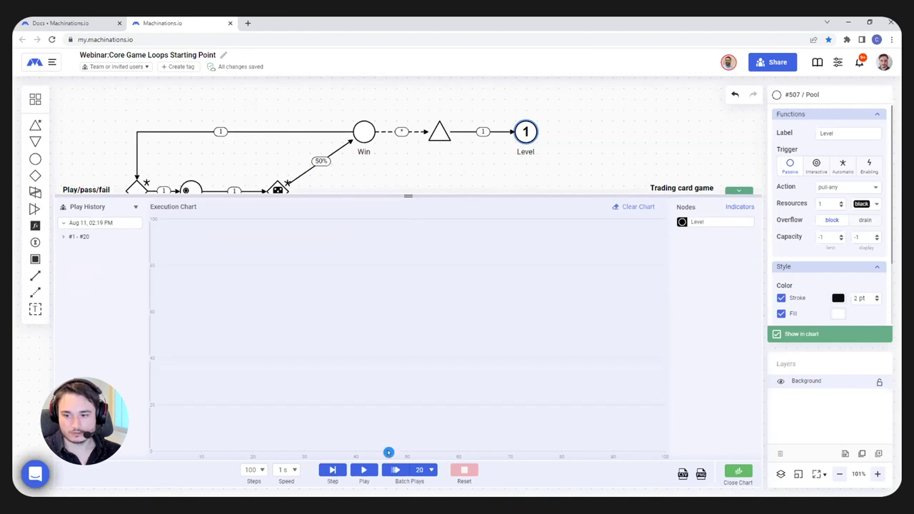
pyautogui.click(256, 482)
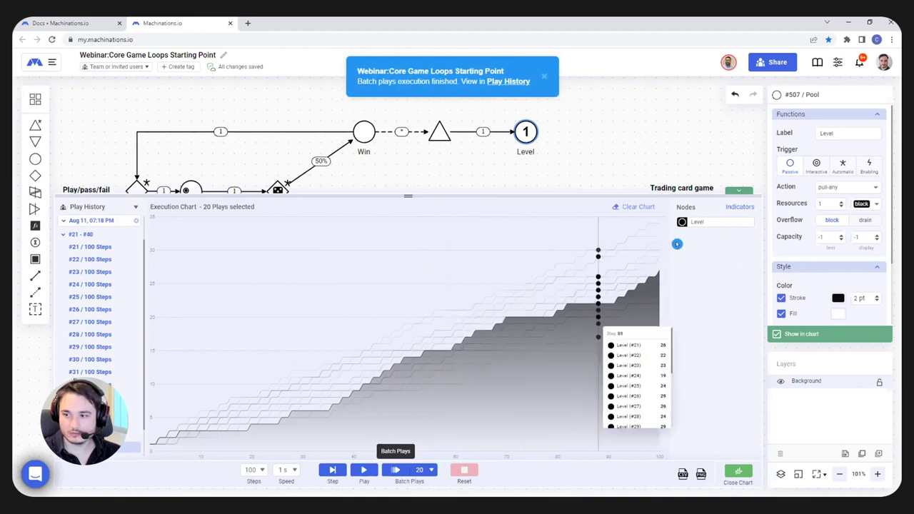
pyautogui.click(706, 225)
pyautogui.click(707, 225)
pyautogui.click(708, 226)
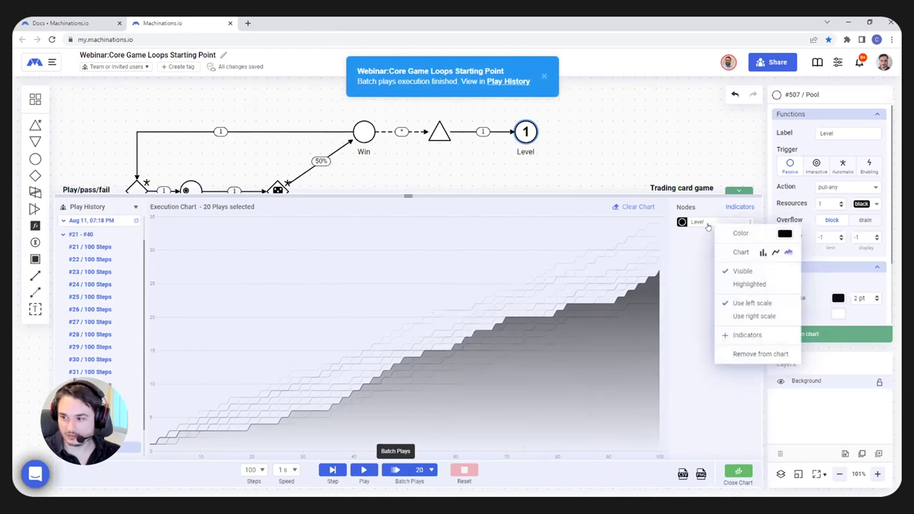
pyautogui.click(754, 337)
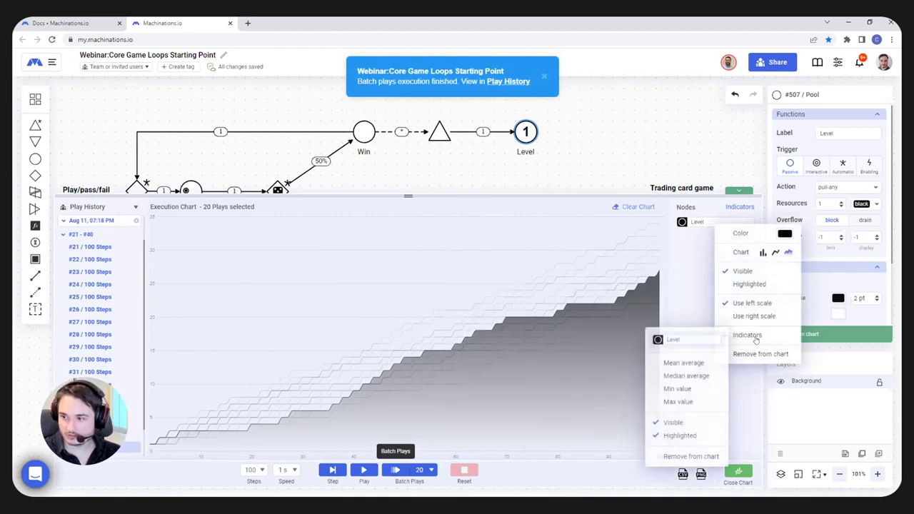
pyautogui.click(684, 364)
pyautogui.click(679, 389)
pyautogui.click(682, 402)
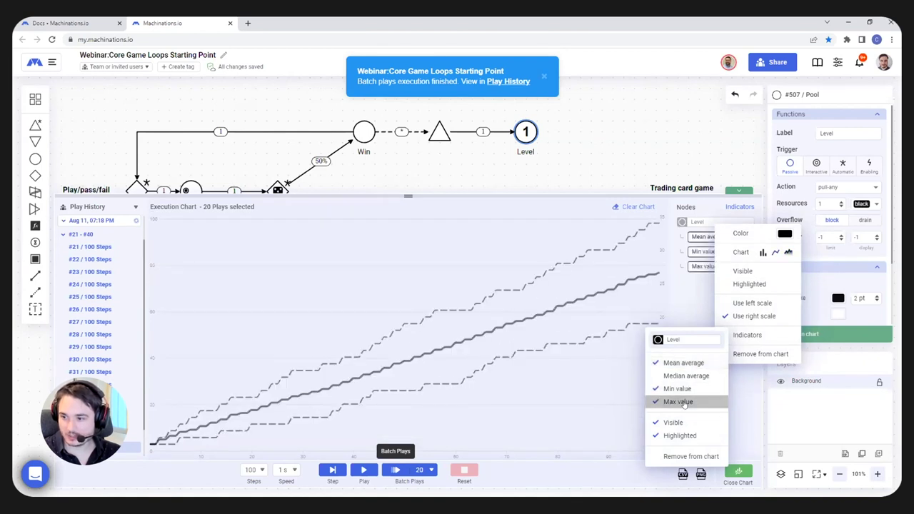
pyautogui.click(614, 357)
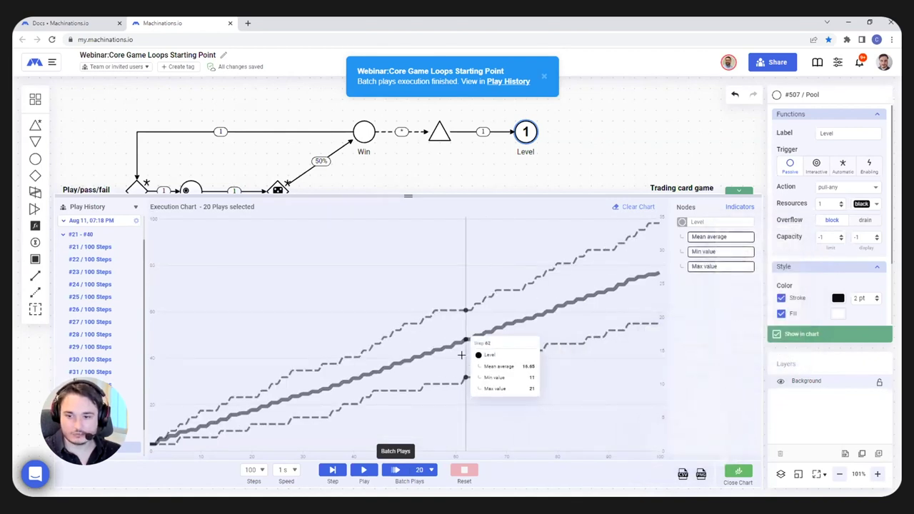
# Enlarge the execution chart further and examine Level's mean, minimum and maximum curves across the 100 steps
pyautogui.moveTo(407, 169); pyautogui.dragTo(407, 133)
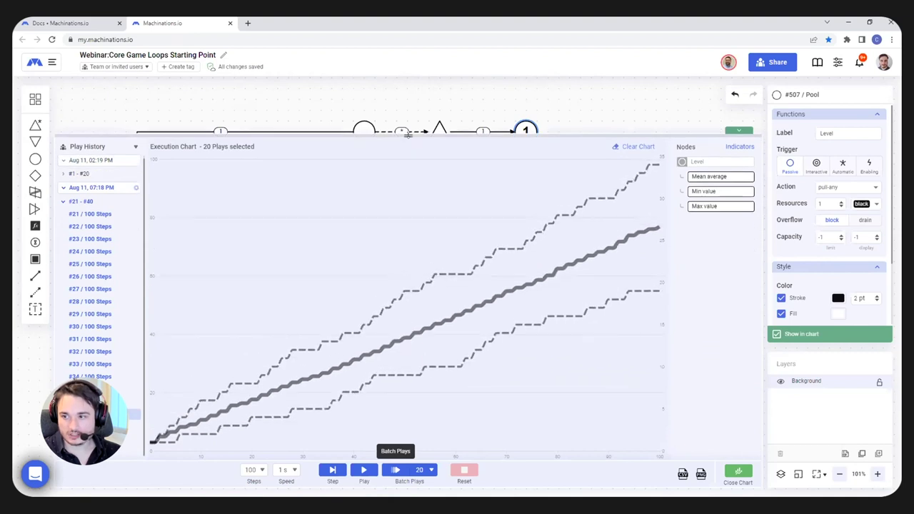
pyautogui.moveTo(657, 243)
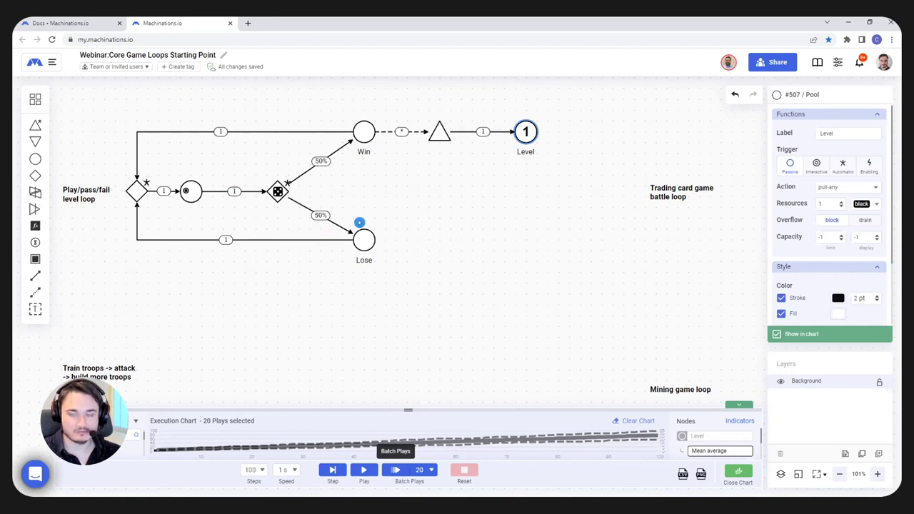
pyautogui.scroll(2, 426, 224)
pyautogui.click(428, 225)
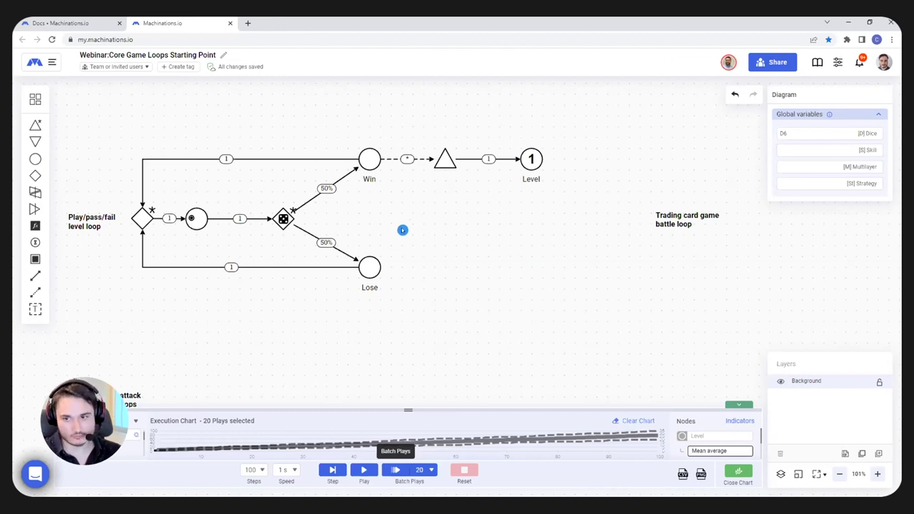
pyautogui.scroll(-3, 402, 230)
pyautogui.moveTo(451, 258); pyautogui.dragTo(462, 252)
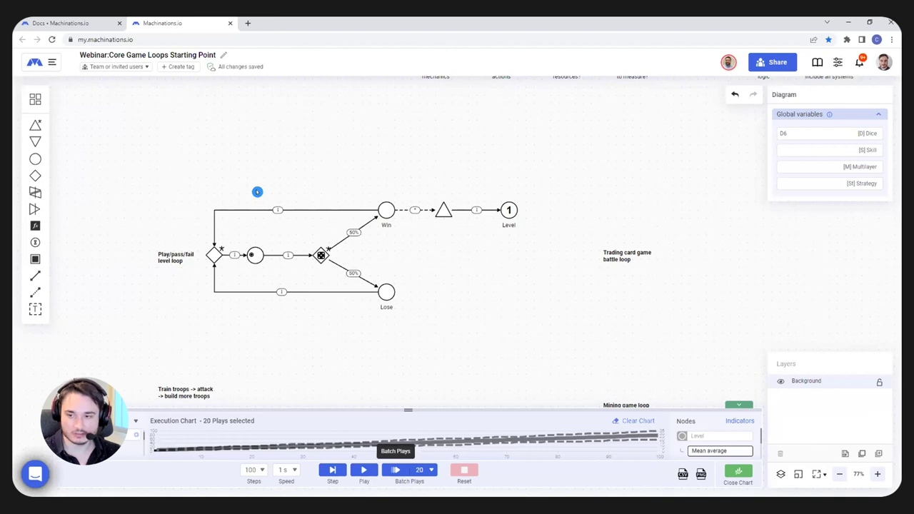
pyautogui.moveTo(390, 178)
pyautogui.mouseDown()
pyautogui.moveTo(345, 245)
pyautogui.moveTo(345, 217)
pyautogui.moveTo(374, 176)
pyautogui.mouseUp()
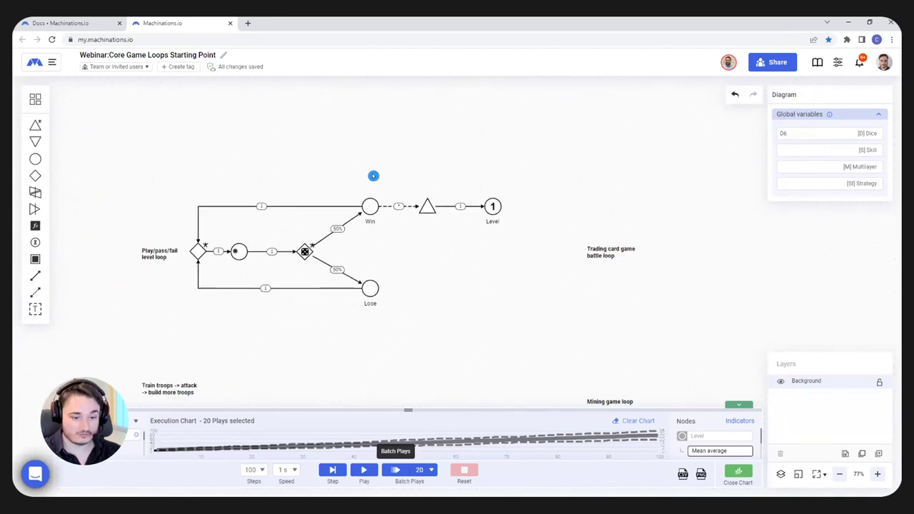
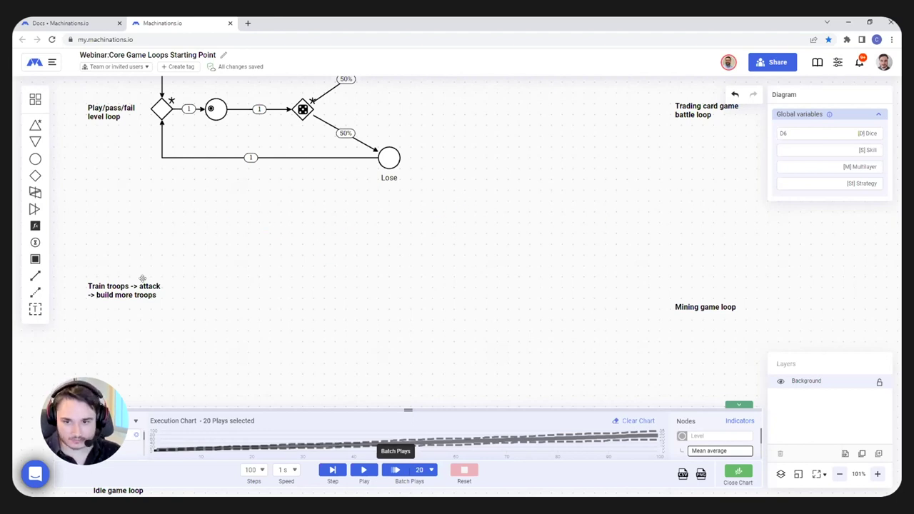
# Shift the "Train troops -> attack -> build more troops" label slightly to the left to free space beside it
pyautogui.moveTo(102, 290); pyautogui.dragTo(67, 290)
pyautogui.click(228, 262)
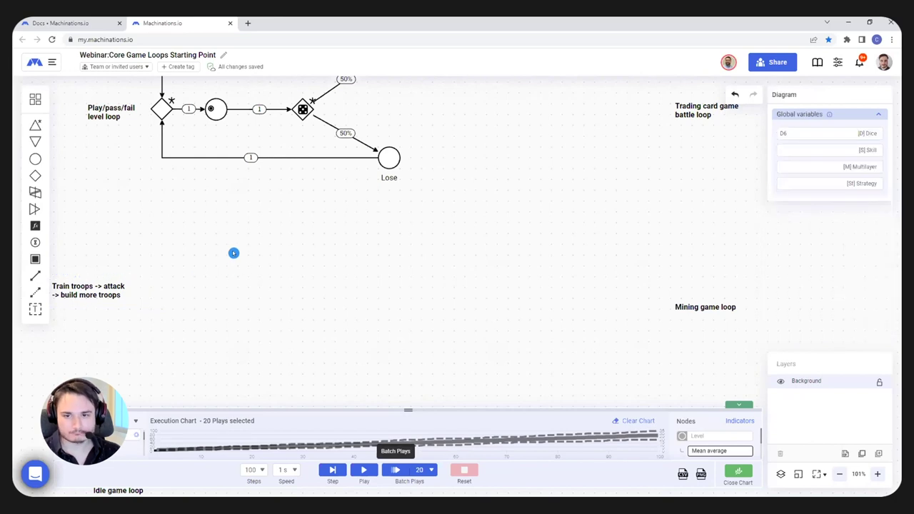
pyautogui.scroll(5, 302, 255)
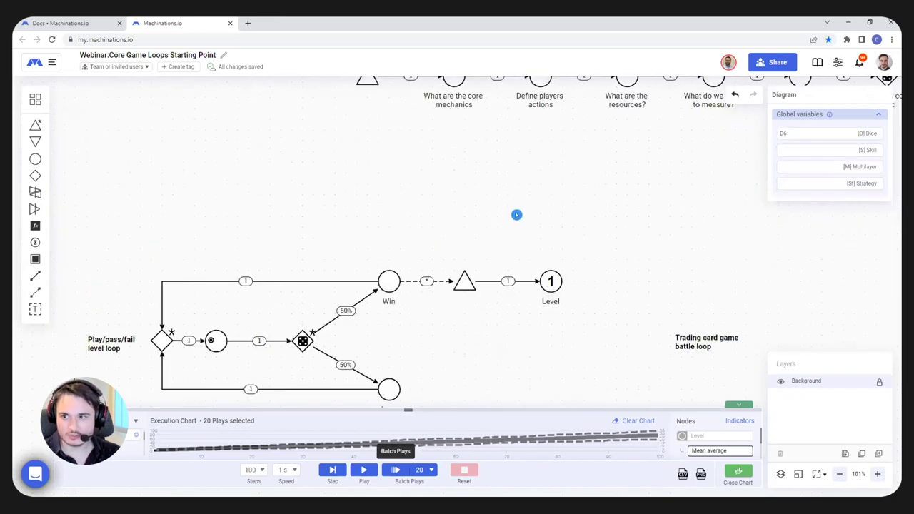
pyautogui.scroll(1, 479, 254)
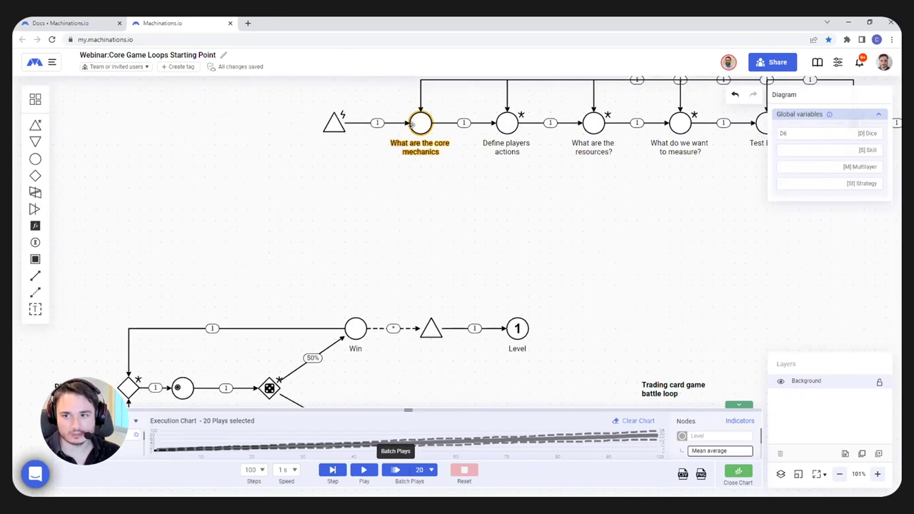
pyautogui.scroll(-5, 316, 215)
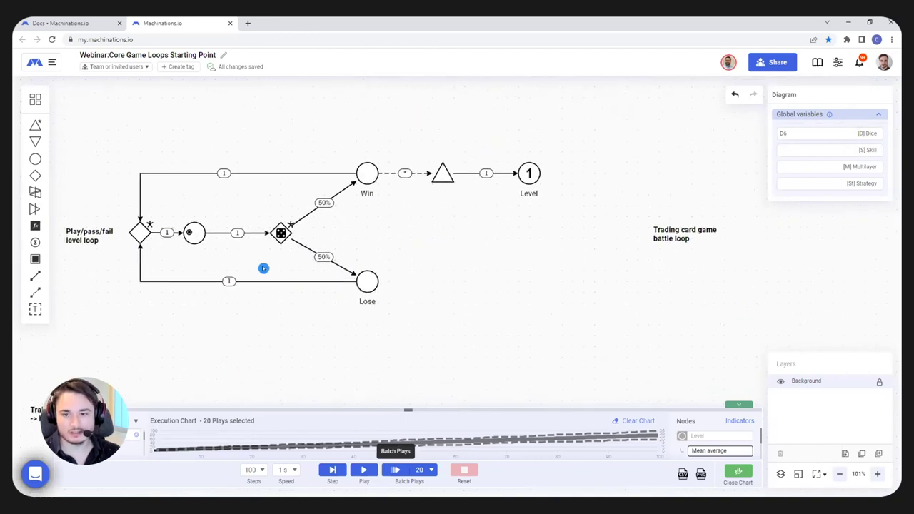
# Add a pool beside the train troops label and label it Resources
pyautogui.moveTo(35, 164); pyautogui.dragTo(163, 292)
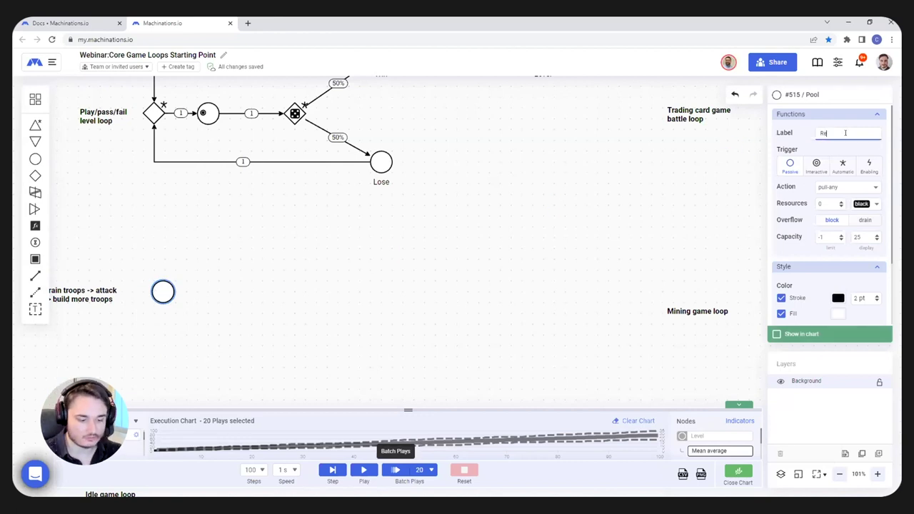
pyautogui.press('Return')
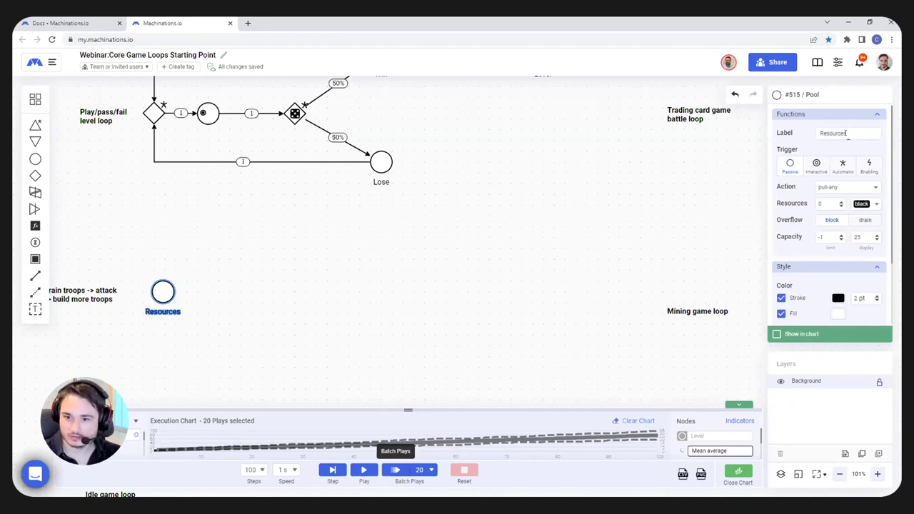
pyautogui.click(236, 250)
pyautogui.click(161, 290)
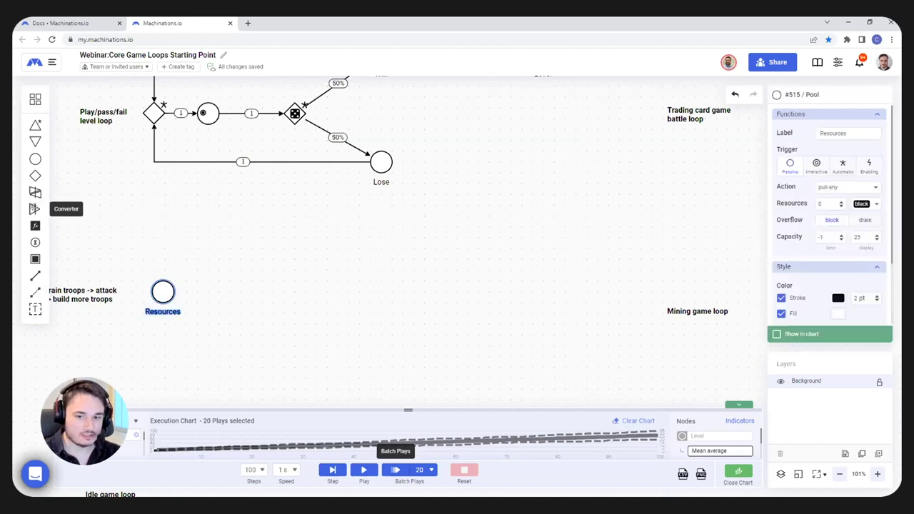
# Chain a converter and a second pool after the Resources pool with resource connections, and shift the chain to the right
pyautogui.click(34, 209)
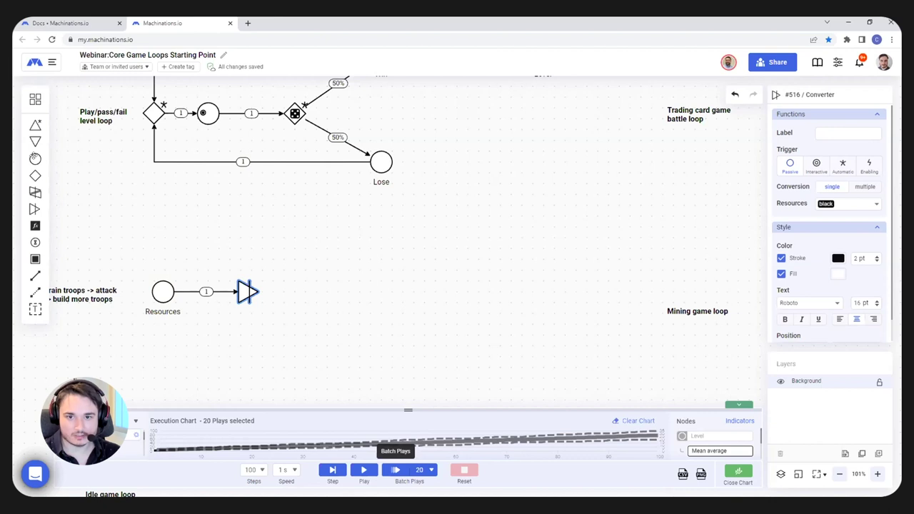
pyautogui.click(35, 158)
pyautogui.moveTo(136, 248); pyautogui.dragTo(427, 303)
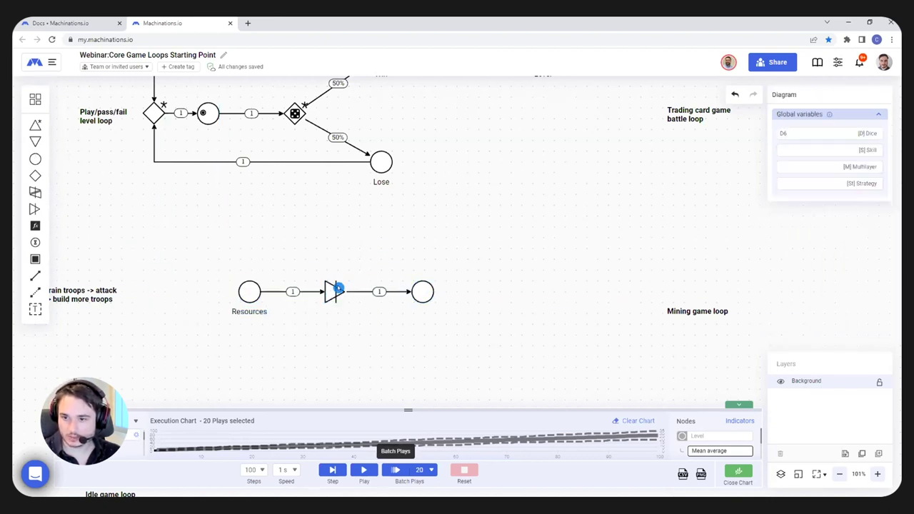
pyautogui.click(333, 292)
# Set the Resources pool's starting amount to 100
pyautogui.click(265, 285)
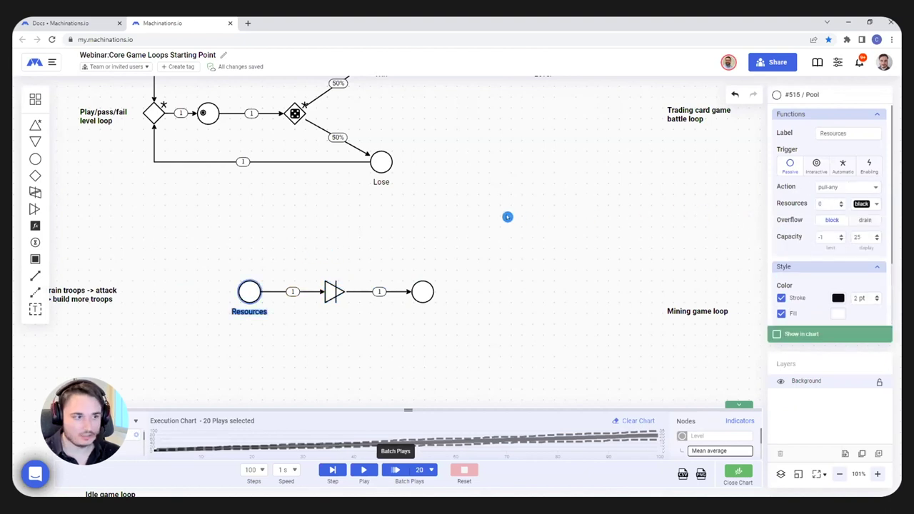
pyautogui.click(821, 204)
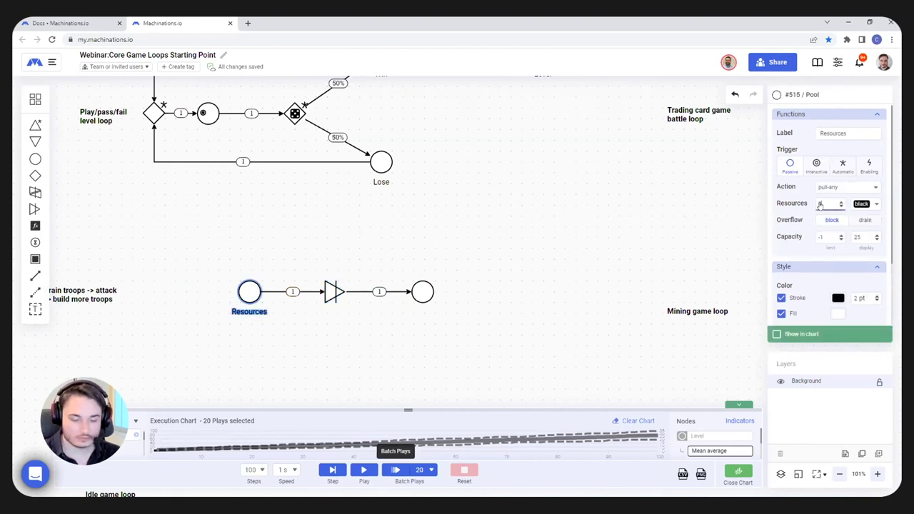
pyautogui.write('100')
pyautogui.press('Return')
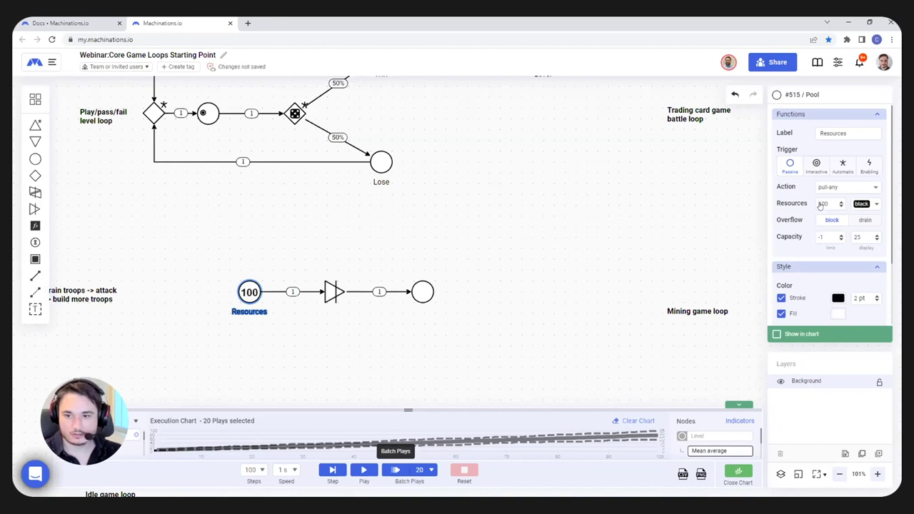
# Set the formula of the connection from Resources to the converter to 10
pyautogui.scroll(3, 364, 281)
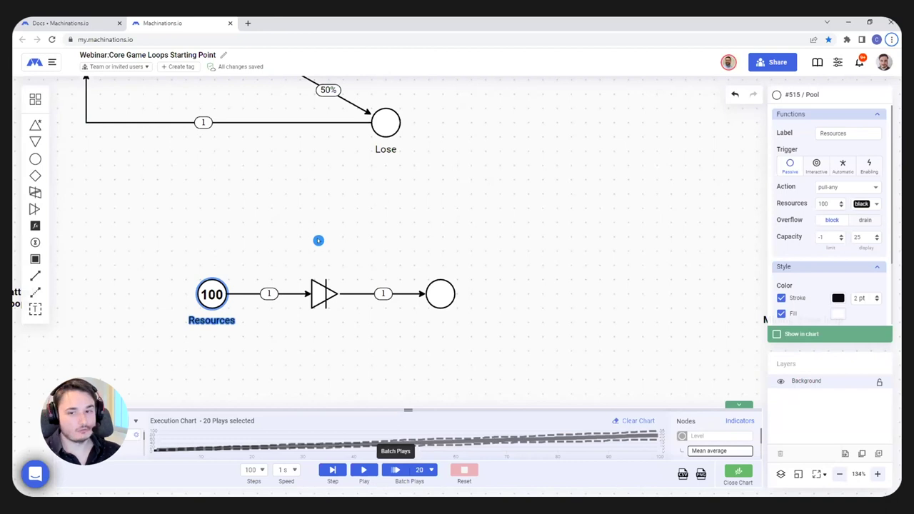
pyautogui.click(293, 289)
pyautogui.click(811, 159)
pyautogui.write('0')
pyautogui.press('Return')
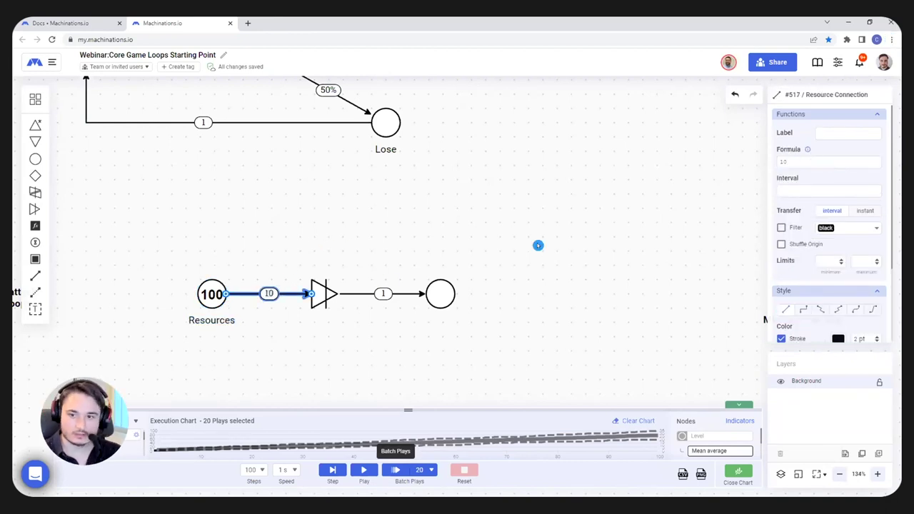
pyautogui.click(538, 245)
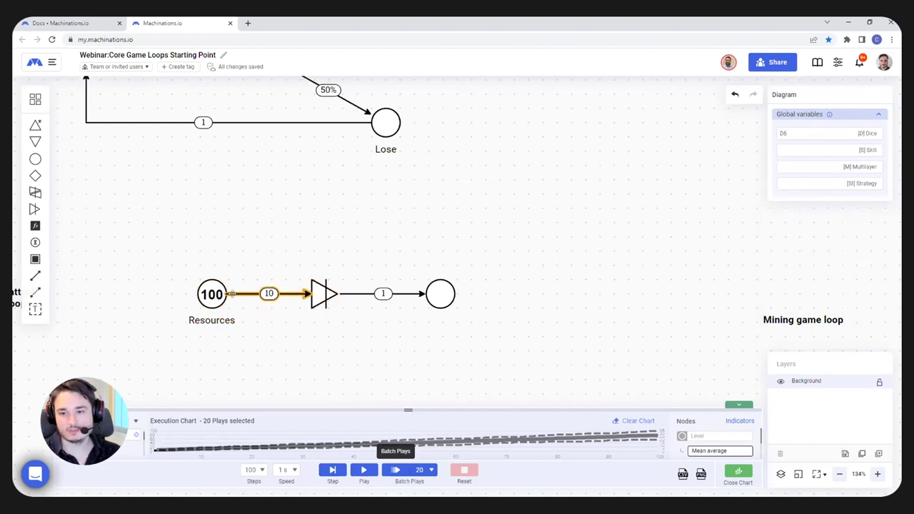
# Label the pool after the converter Soldiers
pyautogui.click(435, 295)
pyautogui.click(841, 133)
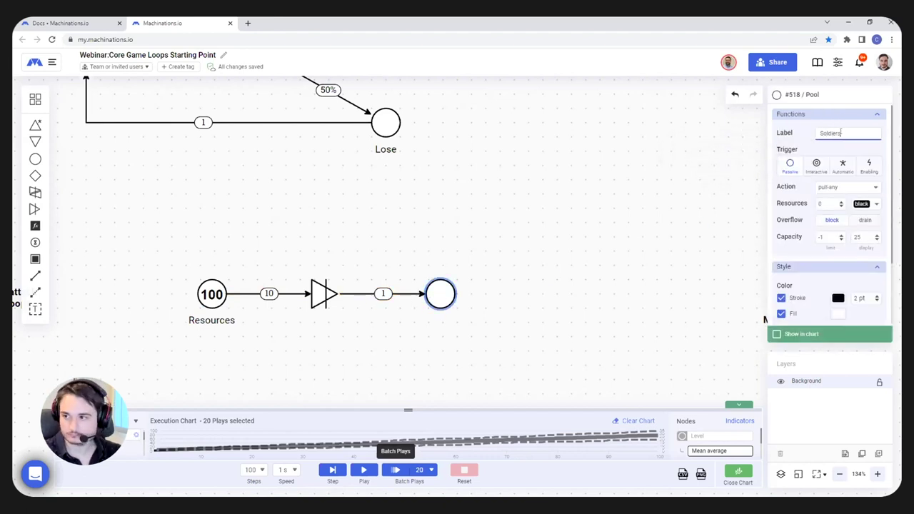
pyautogui.click(592, 188)
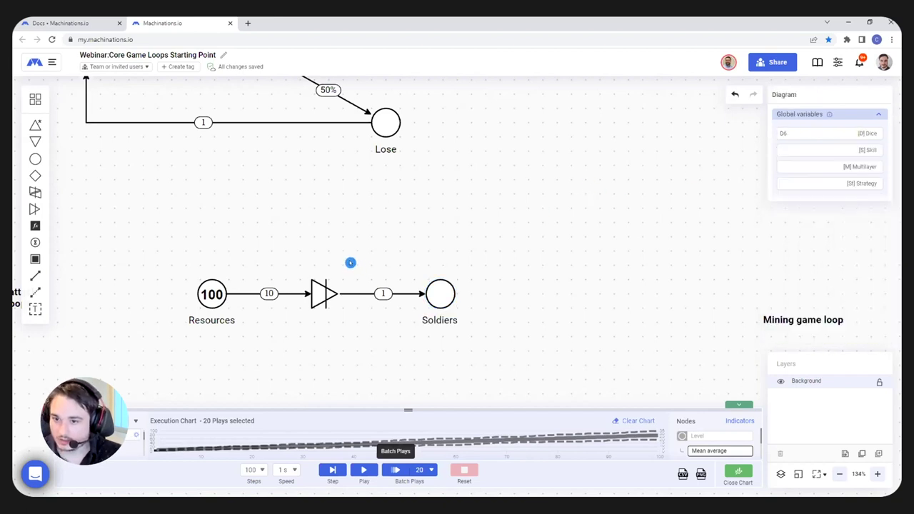
# Set the converter's trigger to automatic and collapse the execution chart
pyautogui.click(321, 286)
pyautogui.click(843, 165)
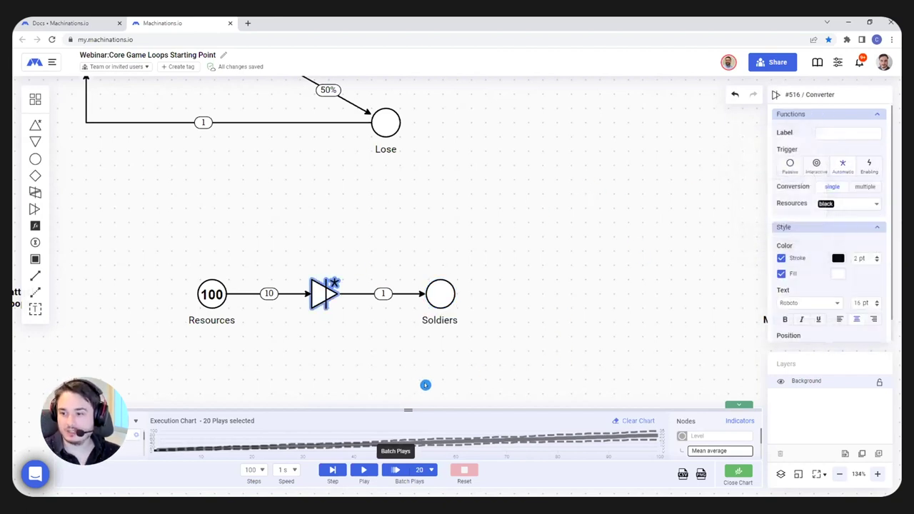
pyautogui.moveTo(405, 408); pyautogui.dragTo(418, 488)
pyautogui.click(544, 291)
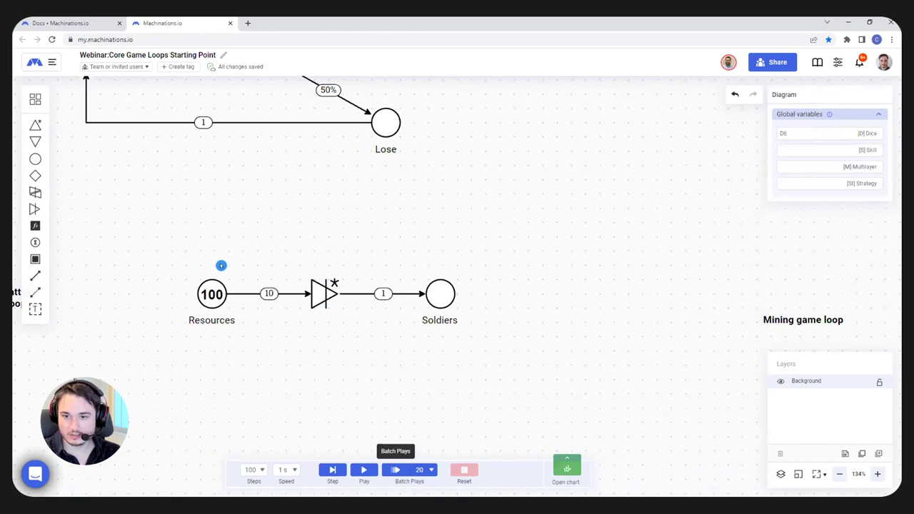
# Play the Resources-to-Soldiers conversion twice to test it, resetting the simulation after each run
pyautogui.click(363, 470)
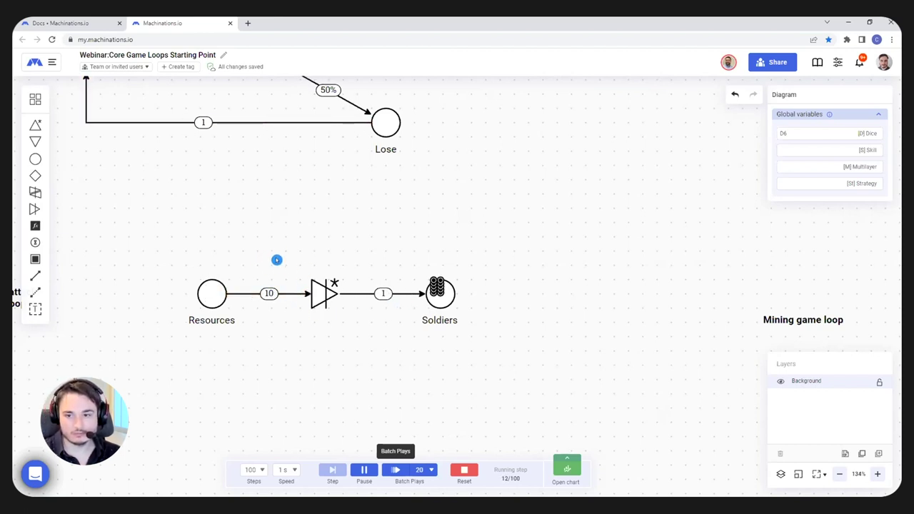
pyautogui.click(465, 470)
pyautogui.click(359, 468)
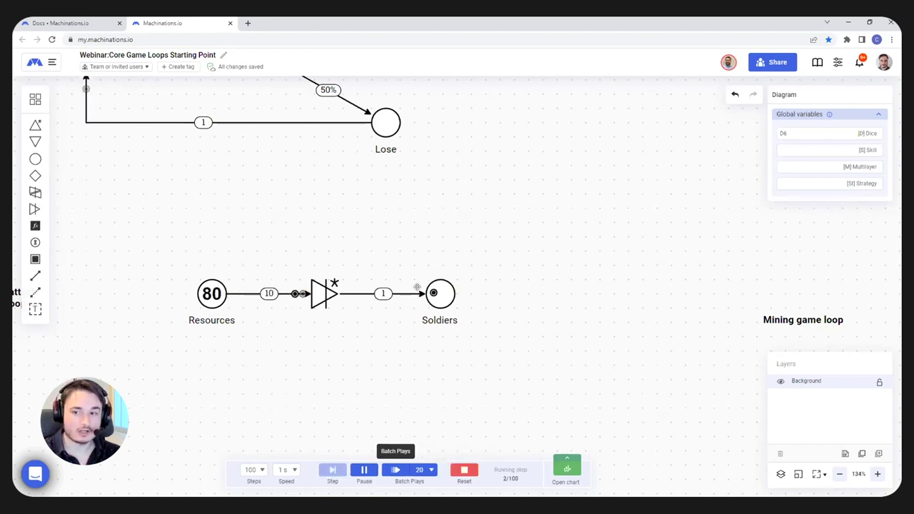
pyautogui.click(460, 472)
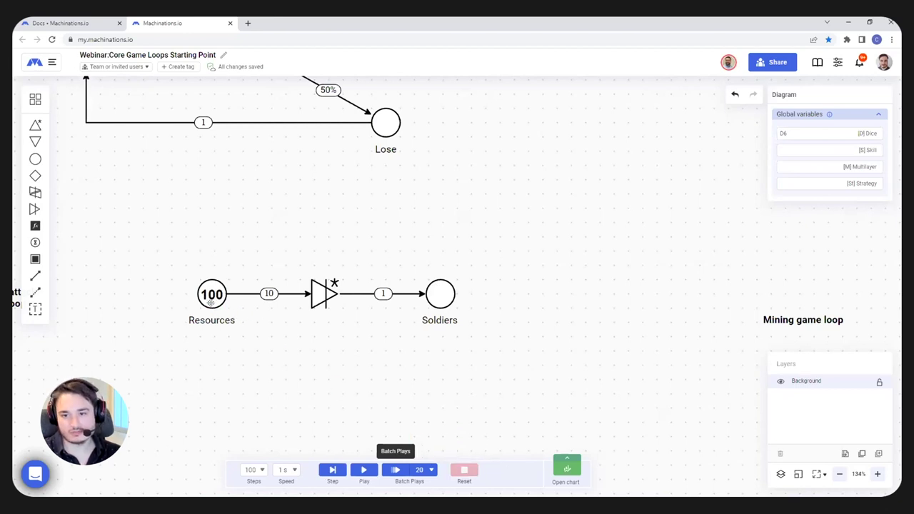
pyautogui.click(210, 301)
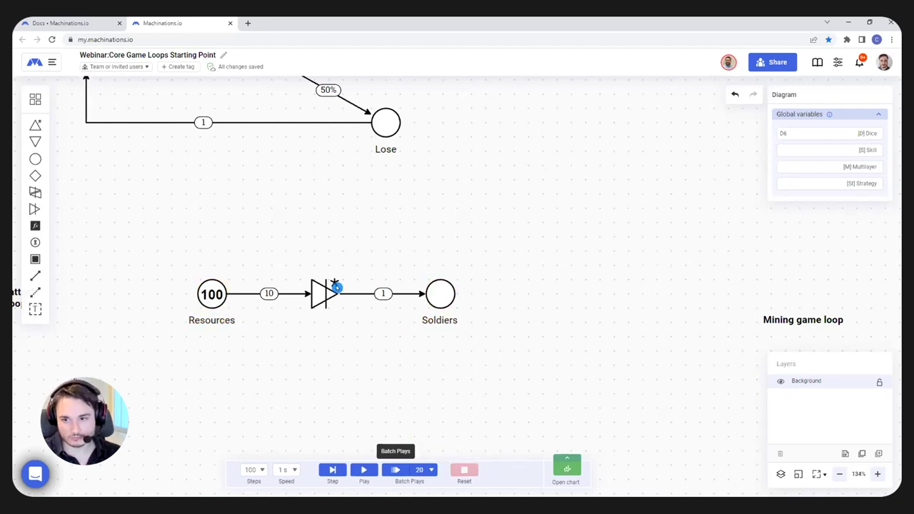
# Set the converter to multiple conversions per step, then test it with one simulation step and reset
pyautogui.click(314, 294)
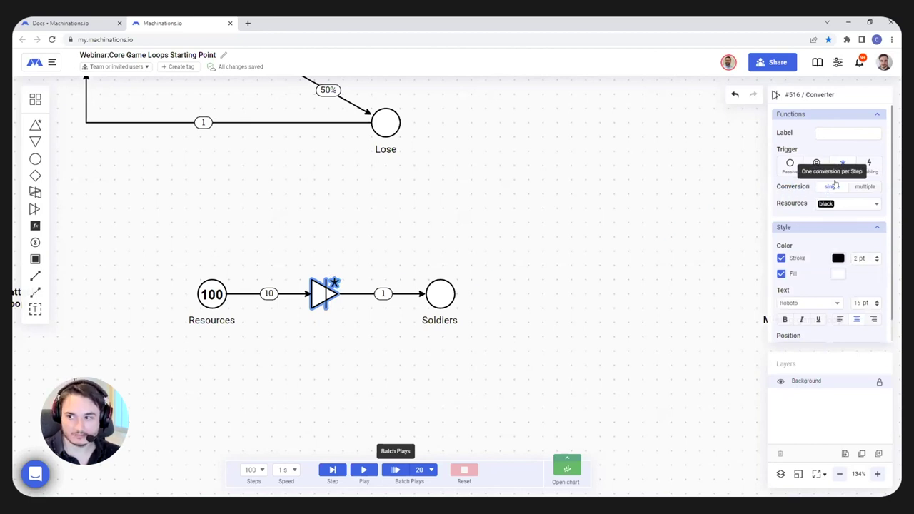
pyautogui.click(865, 187)
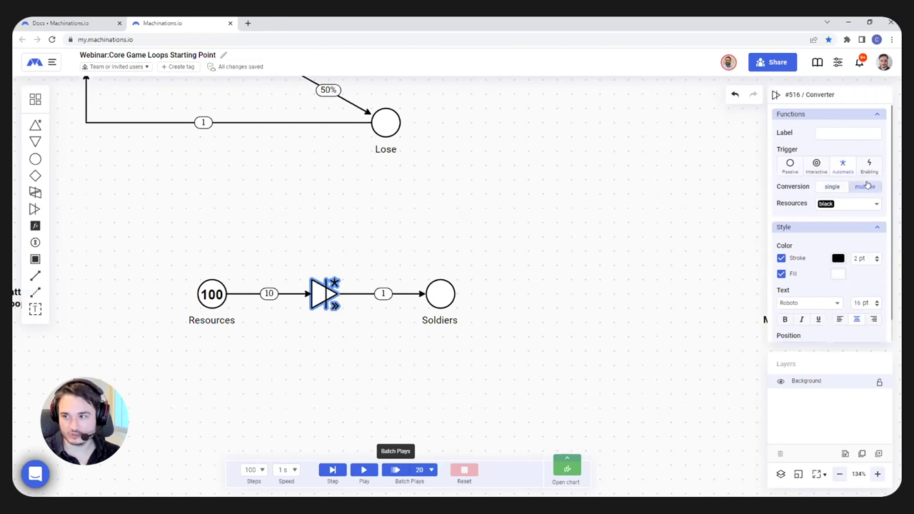
pyautogui.click(484, 207)
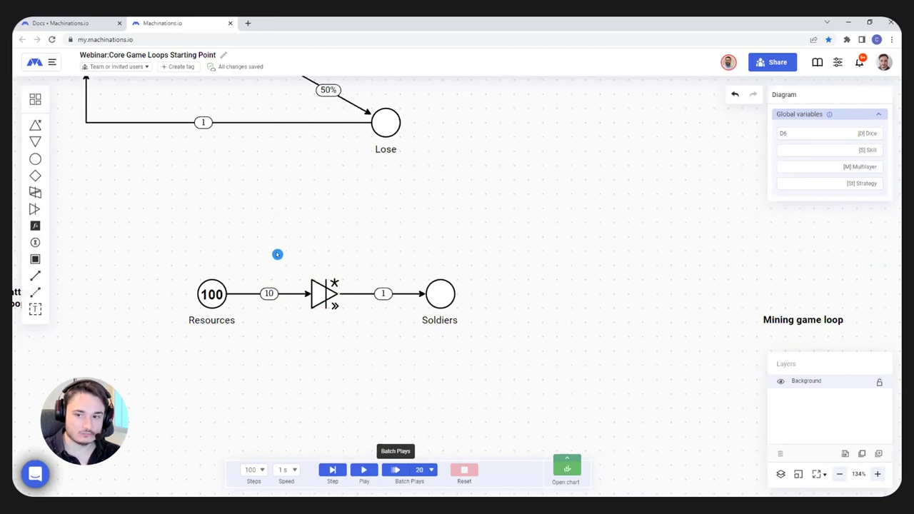
pyautogui.click(327, 465)
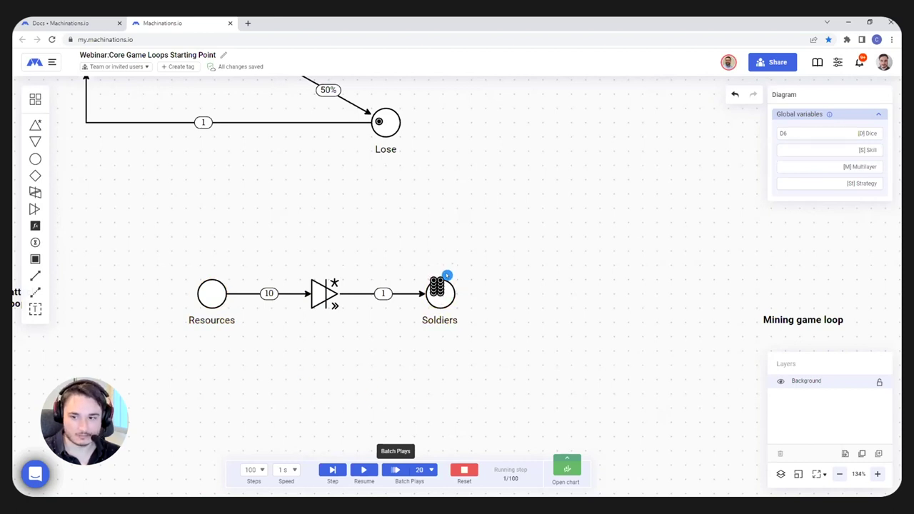
pyautogui.click(464, 470)
# Move the whole Resources-to-Soldiers chain closer to the Train troops -> attack -> build more troops caption
pyautogui.scroll(-5, 391, 243)
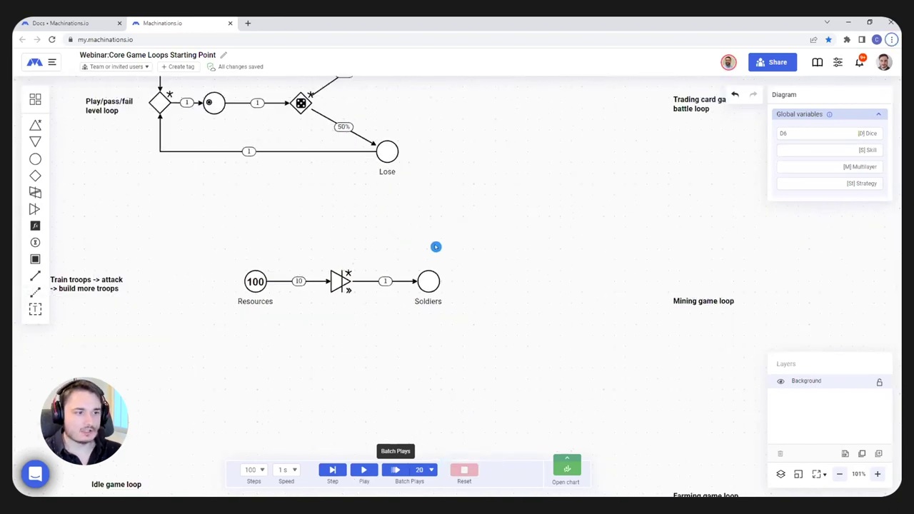
pyautogui.moveTo(253, 257); pyautogui.dragTo(515, 350)
pyautogui.moveTo(451, 287); pyautogui.dragTo(364, 289)
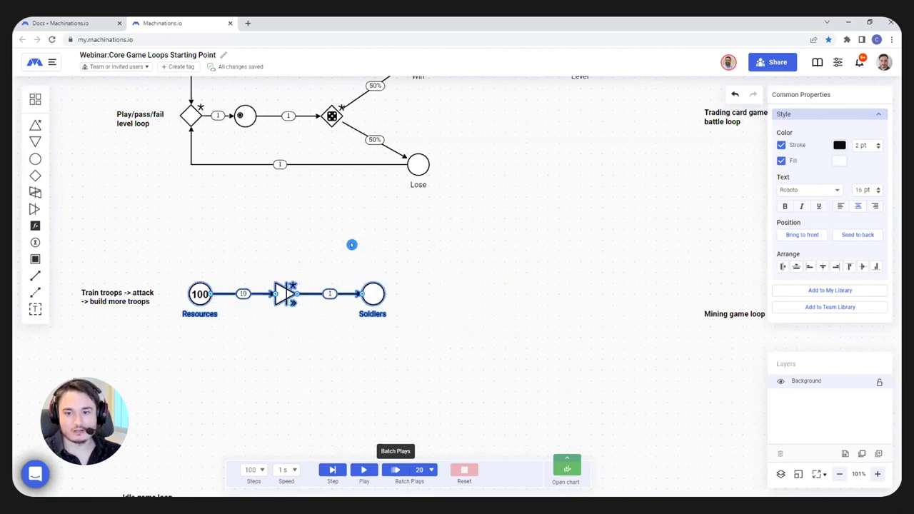
pyautogui.click(346, 250)
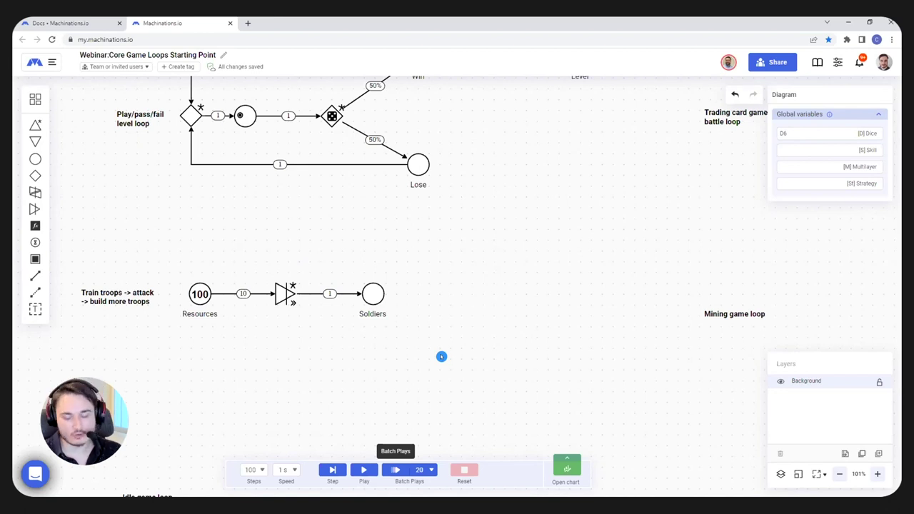
# Extend the chain after Soldiers with a gate and a new pool, linked by resource connections
pyautogui.click(373, 283)
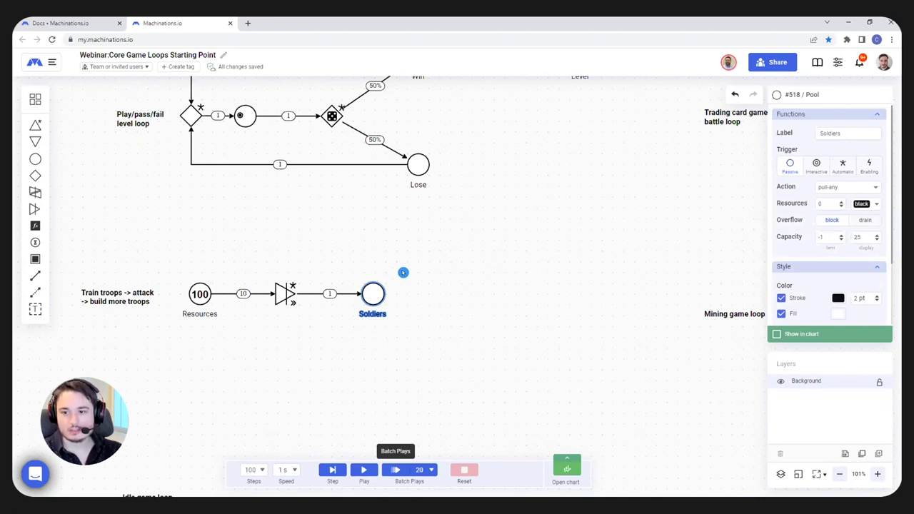
pyautogui.scroll(5, 421, 279)
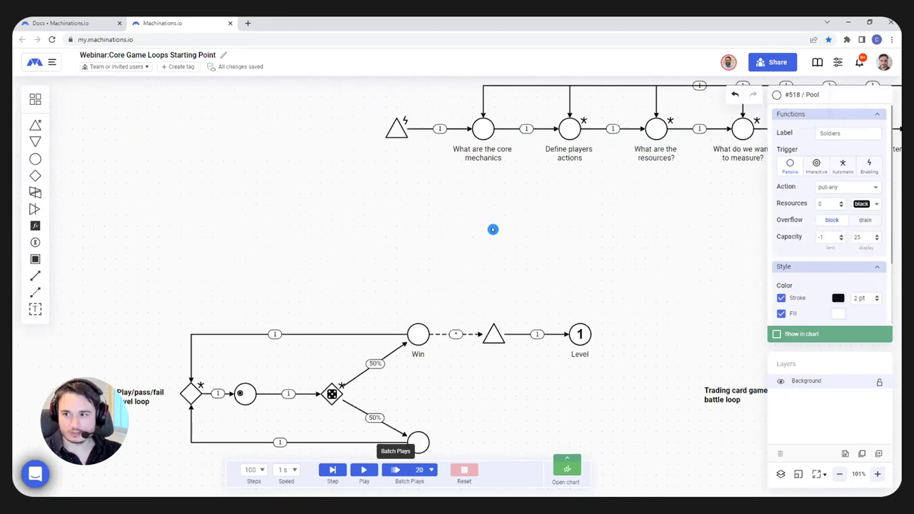
pyautogui.scroll(-4, 455, 220)
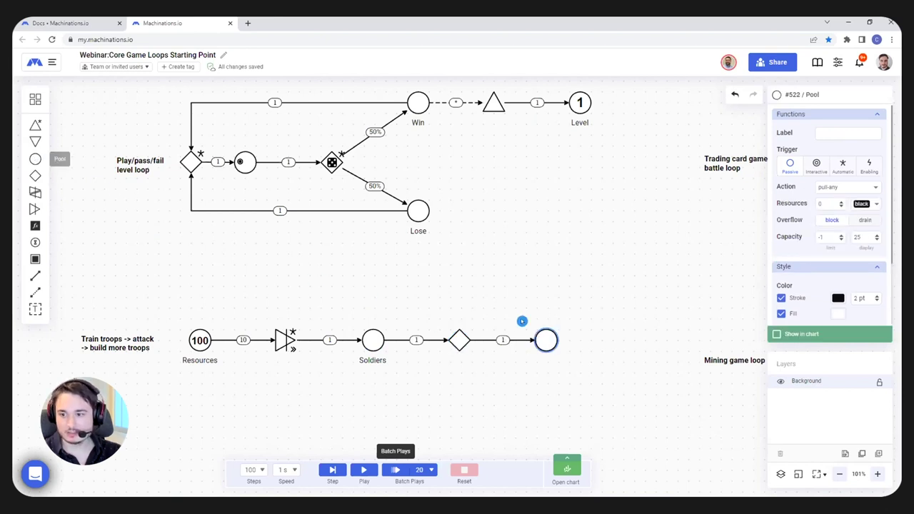
# Give the gate after Soldiers a random distribution and an automatic trigger
pyautogui.scroll(3, 486, 371)
pyautogui.click(451, 332)
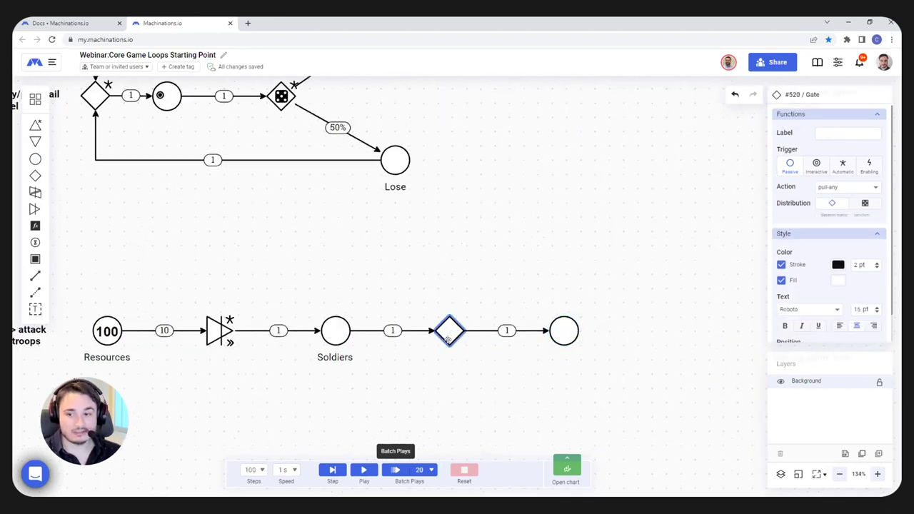
pyautogui.click(864, 205)
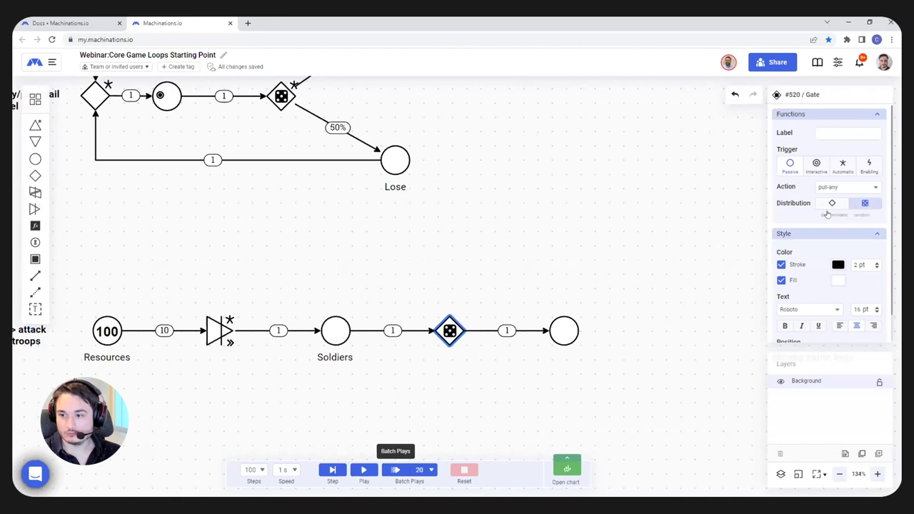
pyautogui.click(493, 299)
pyautogui.click(451, 331)
pyautogui.click(841, 170)
pyautogui.click(479, 316)
# Set the formula of the connection from the gate to the last pool to 70%
pyautogui.click(477, 329)
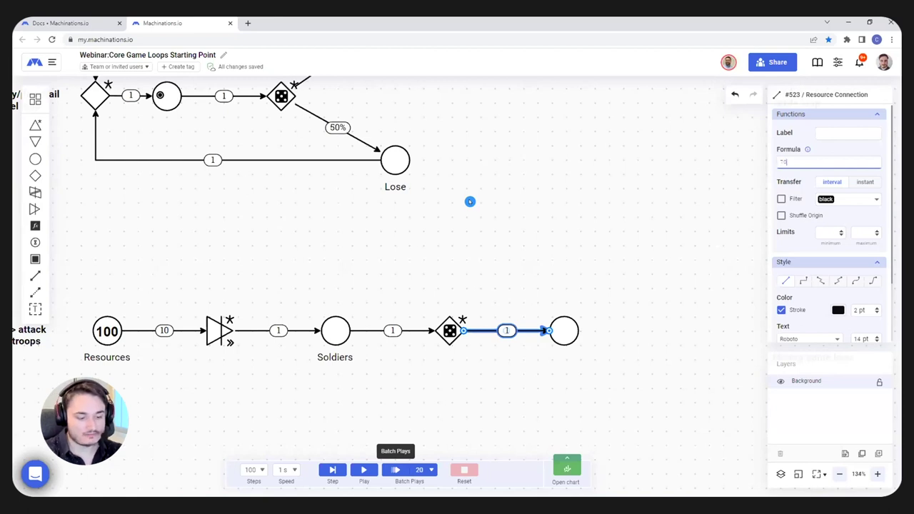
pyautogui.write('70%')
pyautogui.press('Return')
pyautogui.click(482, 254)
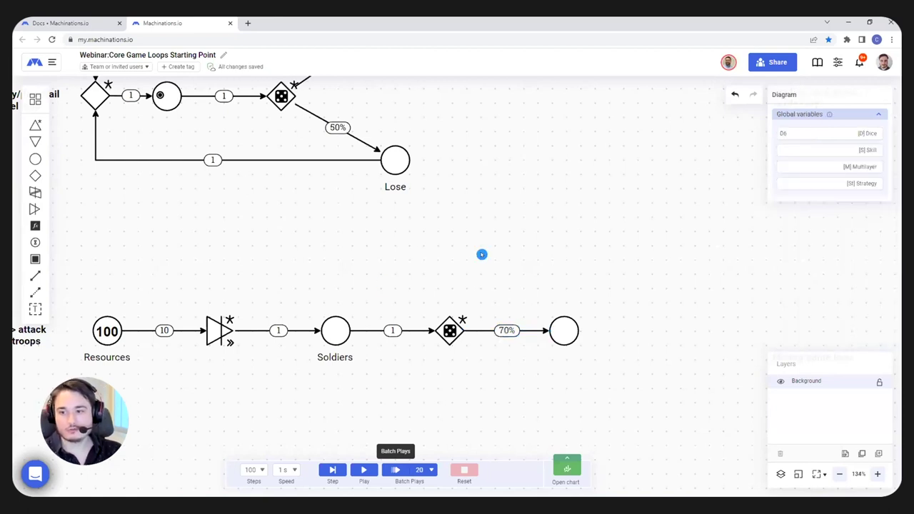
# Run one simulation step and trace the soldiers' path from the Soldiers pool through the gate to the last pool
pyautogui.scroll(-1, 429, 245)
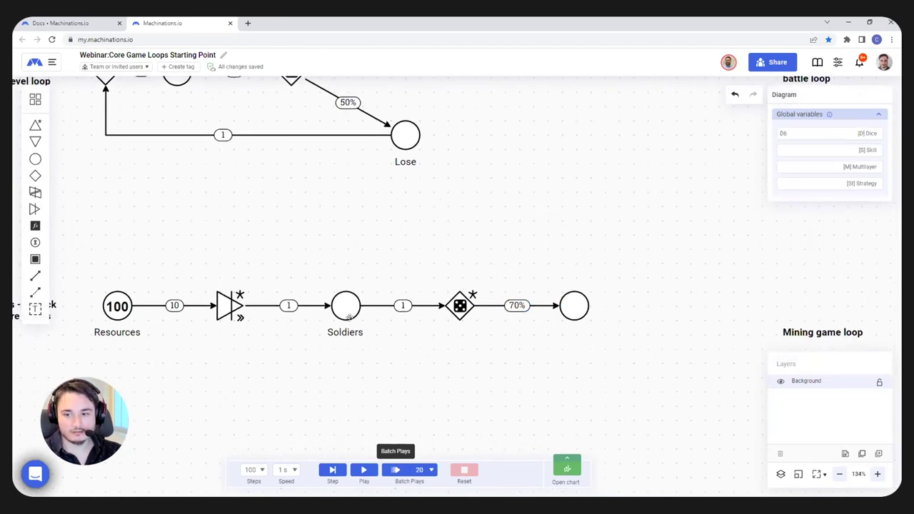
pyautogui.click(328, 476)
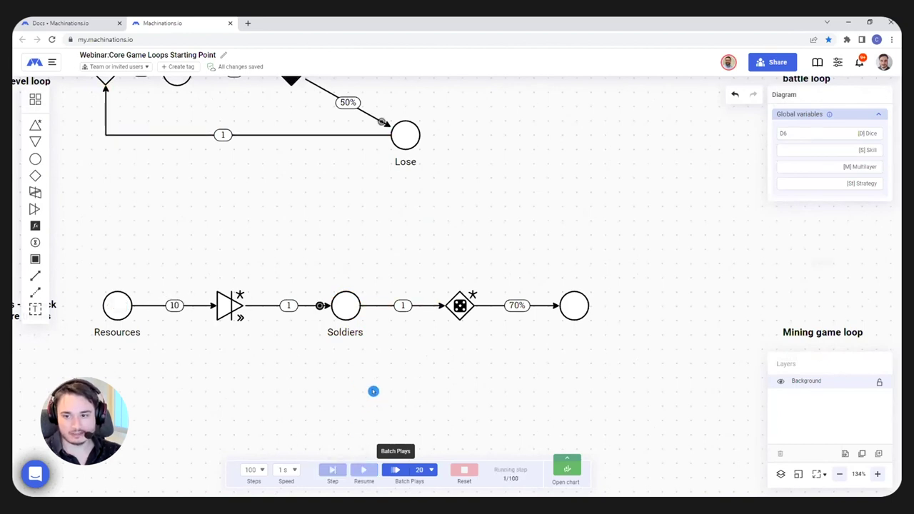
pyautogui.hscroll(2, 396, 245)
pyautogui.scroll(1, 396, 245)
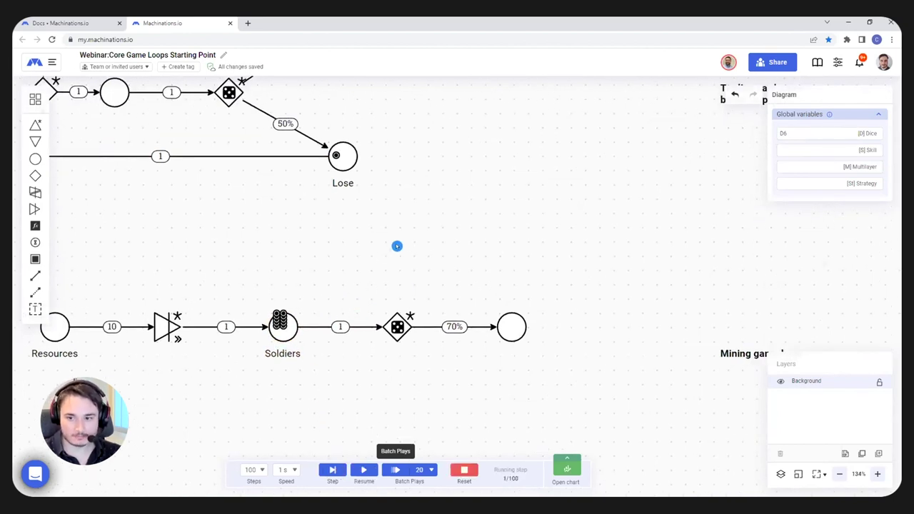
pyautogui.click(317, 327)
pyautogui.click(288, 323)
pyautogui.click(397, 325)
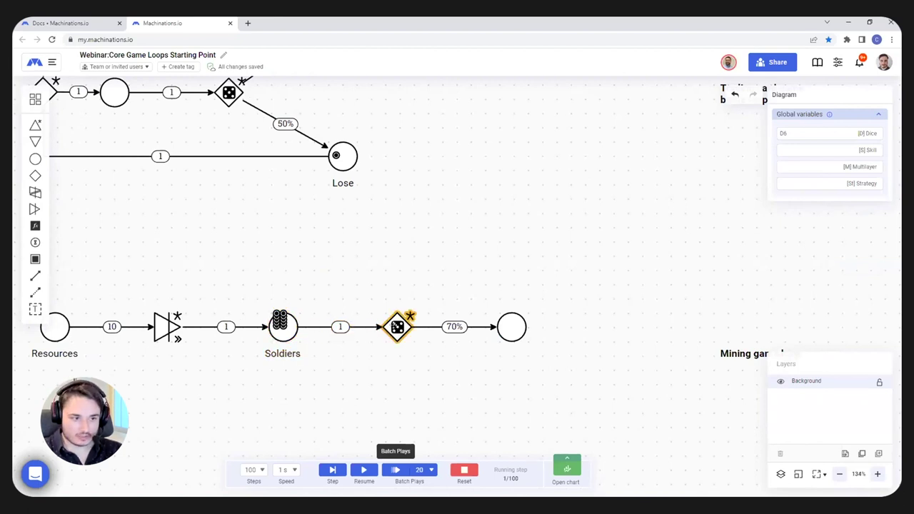
pyautogui.click(419, 327)
pyautogui.click(517, 319)
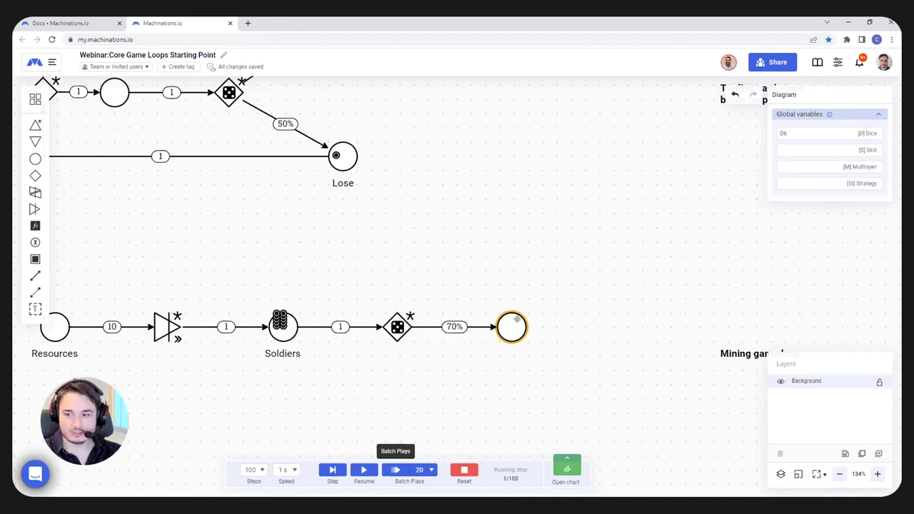
pyautogui.click(523, 273)
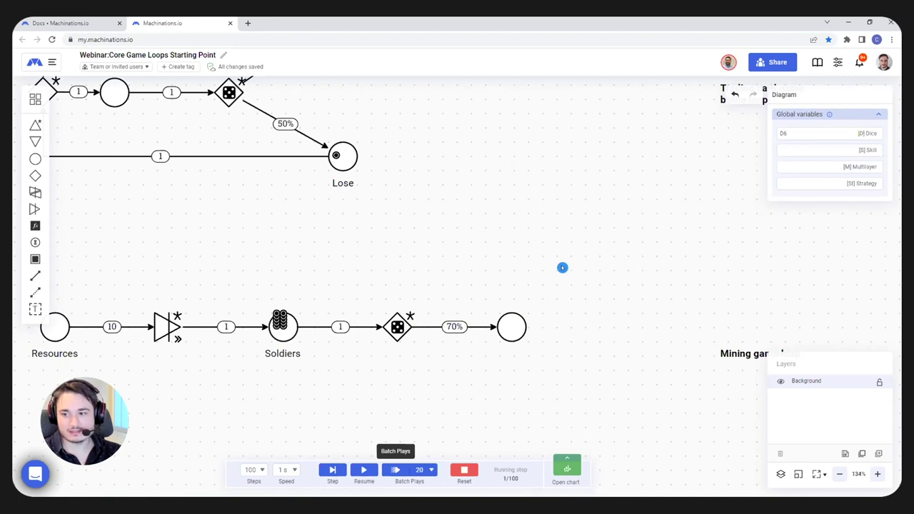
pyautogui.click(420, 327)
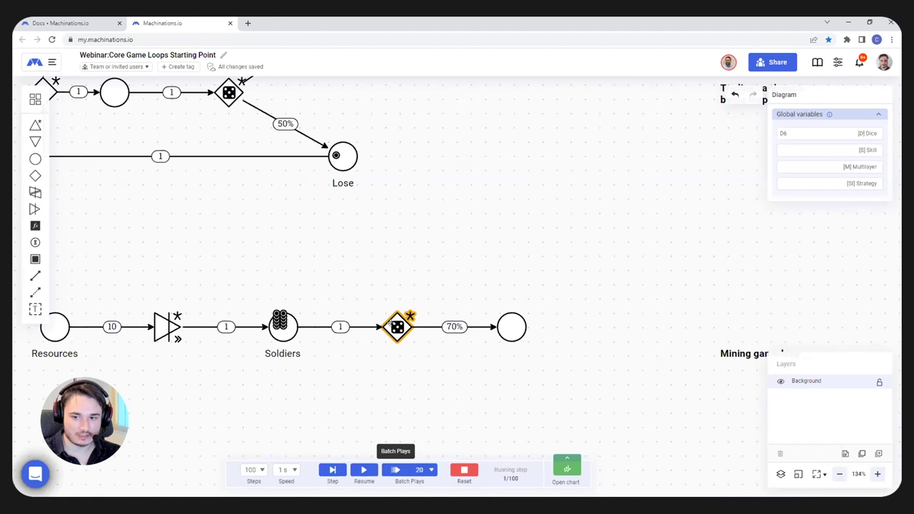
# Advance the simulation four more steps to watch the soldiers pass the gate, then reset it
pyautogui.click(331, 472)
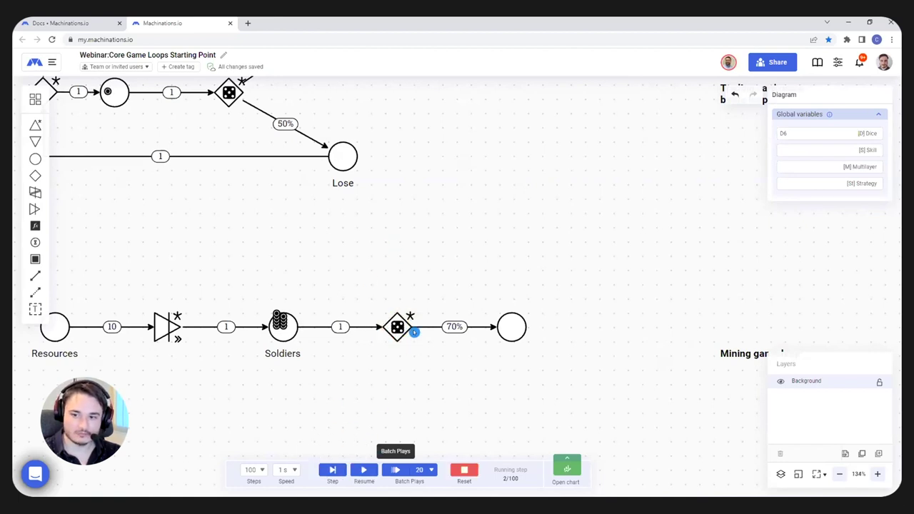
pyautogui.click(332, 469)
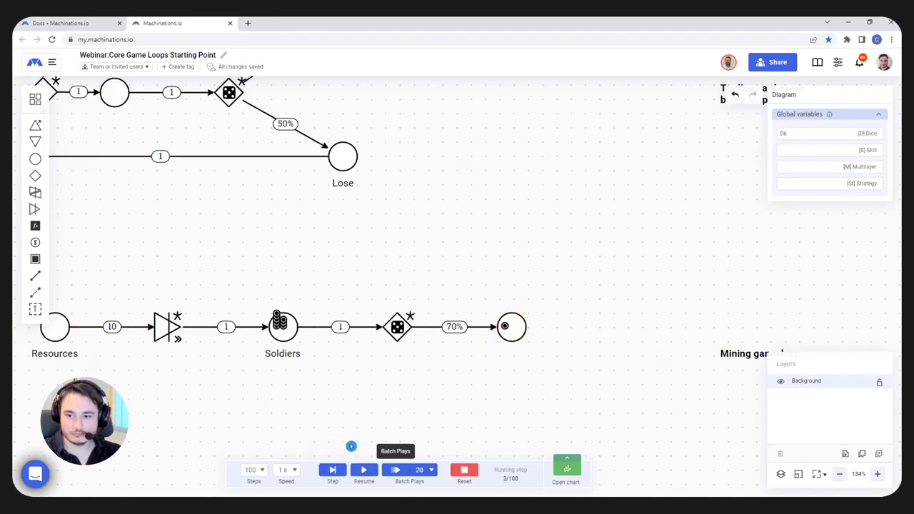
pyautogui.click(332, 469)
pyautogui.click(333, 470)
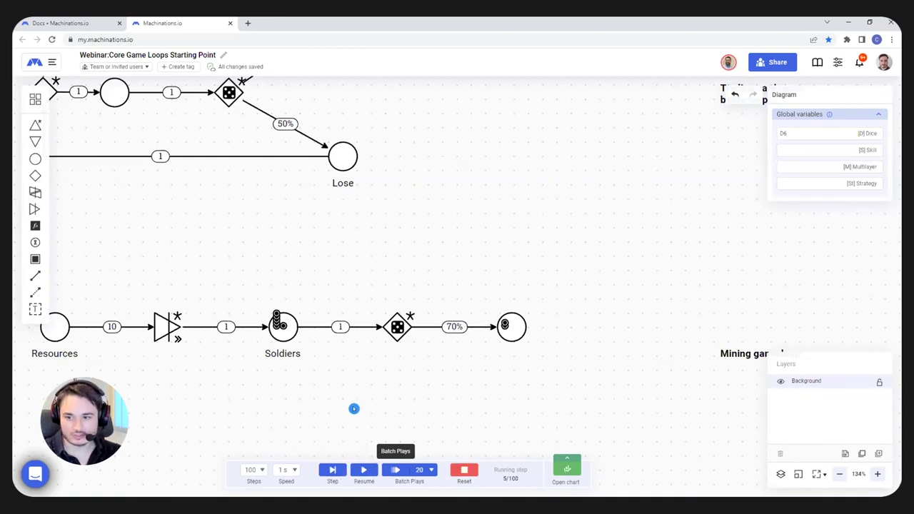
pyautogui.click(465, 470)
pyautogui.hscroll(-3, 377, 377)
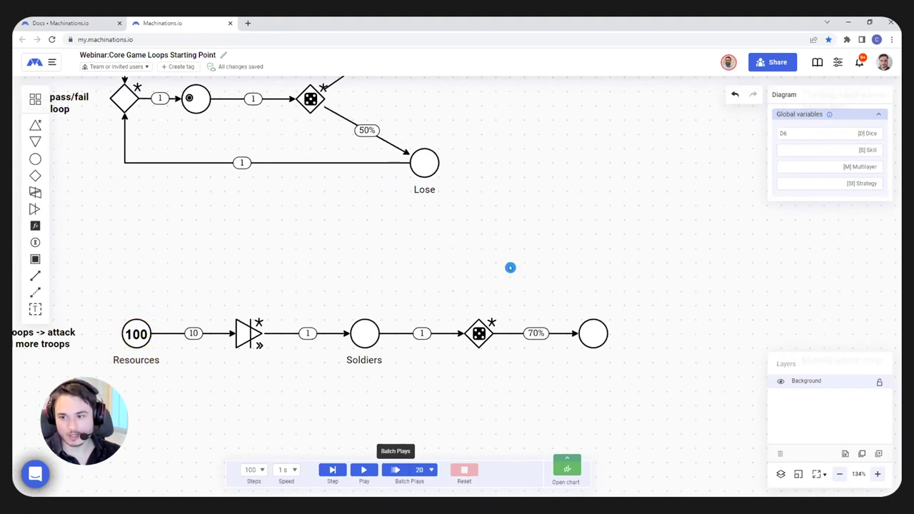
# Set the formula of the connection from Soldiers to the gate to all, then play the loop and reset it
pyautogui.hscroll(2, 510, 267)
pyautogui.scroll(-1, 451, 244)
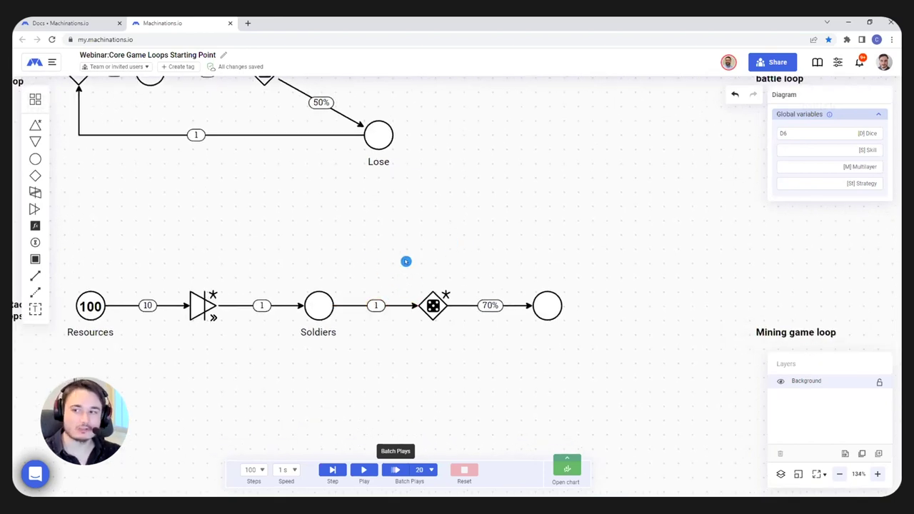
pyautogui.click(393, 306)
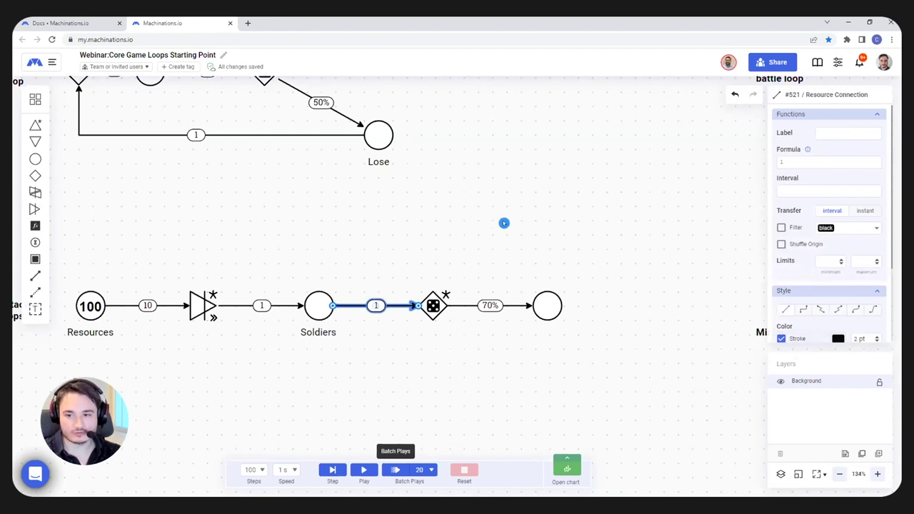
pyautogui.scroll(1, 505, 229)
pyautogui.hscroll(-1, 504, 228)
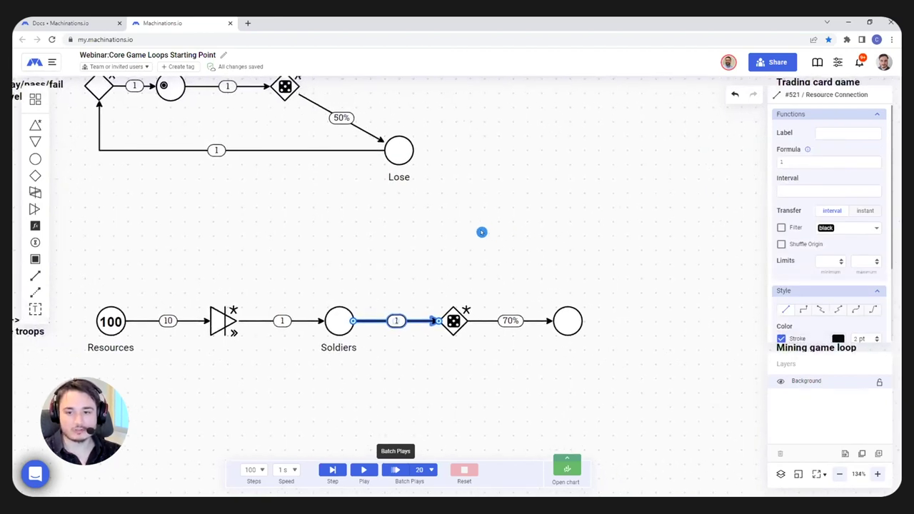
pyautogui.hscroll(1, 482, 230)
pyautogui.click(442, 244)
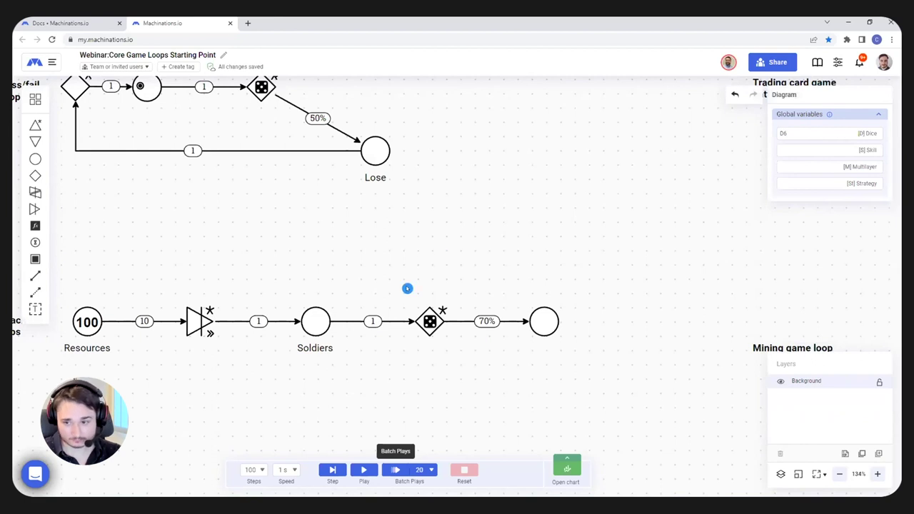
pyautogui.click(388, 321)
pyautogui.click(784, 165)
pyautogui.press('Return')
pyautogui.click(526, 202)
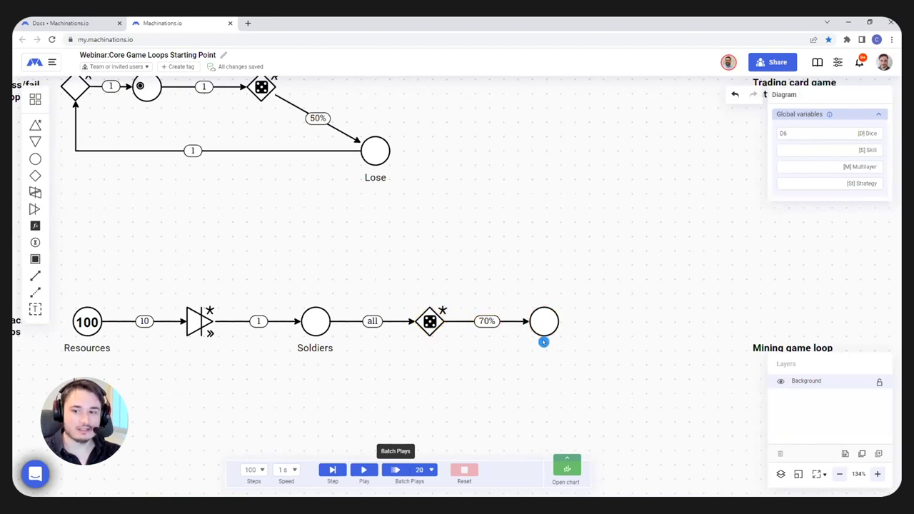
pyautogui.click(363, 470)
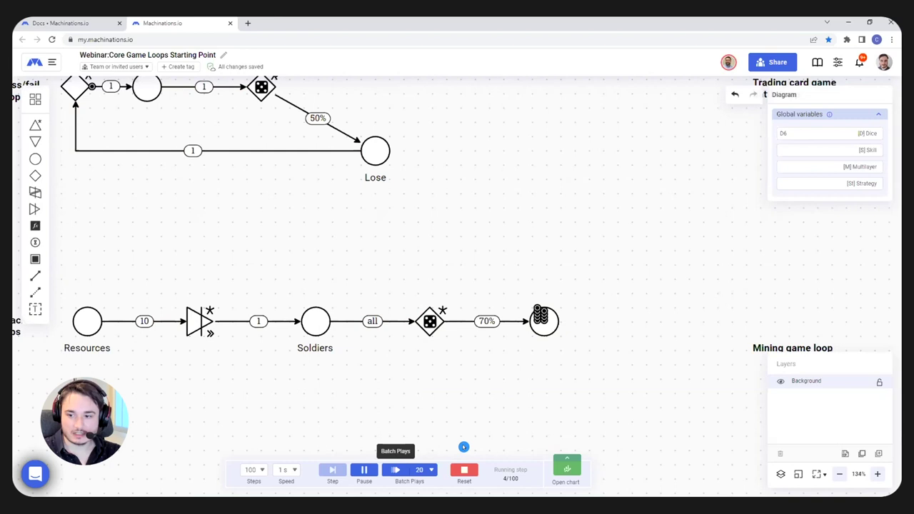
pyautogui.click(464, 471)
# Set the display capacity of the pool after the gate to -1 and label the pool Surviving
pyautogui.click(545, 324)
pyautogui.click(851, 240)
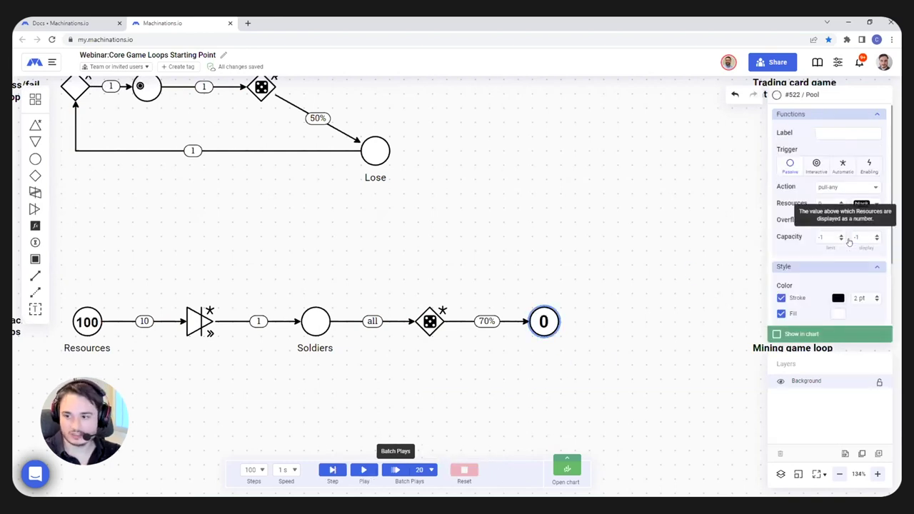
pyautogui.click(441, 411)
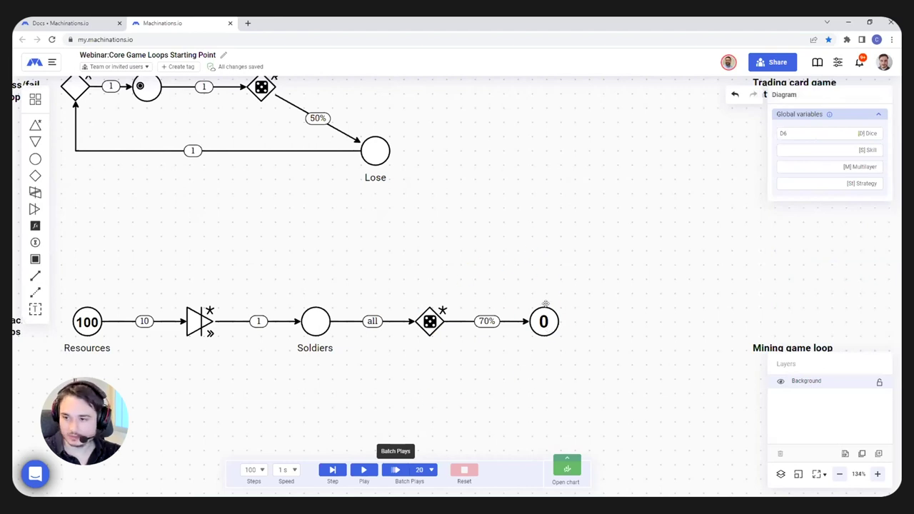
pyautogui.click(544, 322)
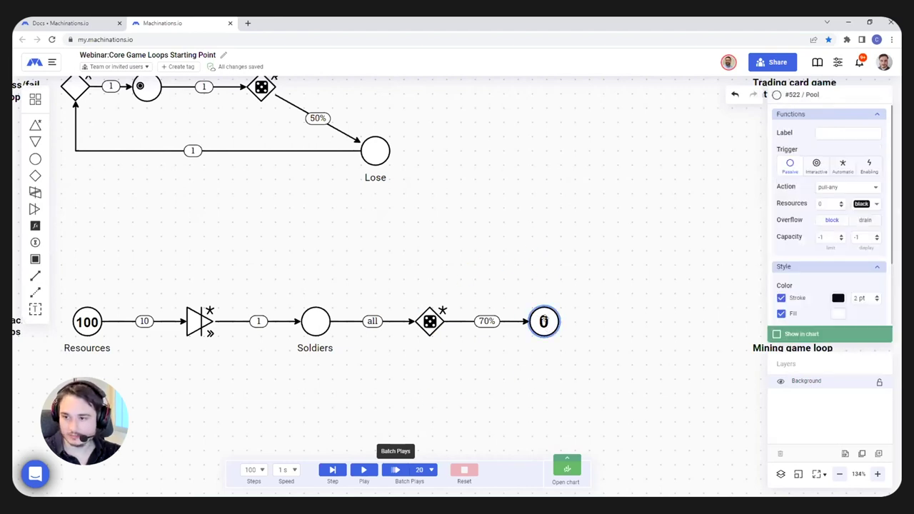
pyautogui.click(840, 132)
pyautogui.write('Surviving')
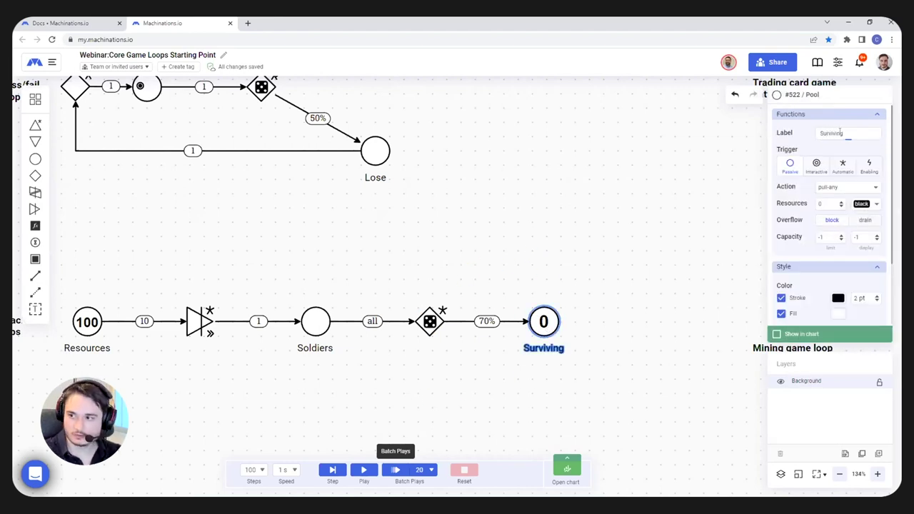
pyautogui.click(620, 169)
pyautogui.scroll(-1, 419, 223)
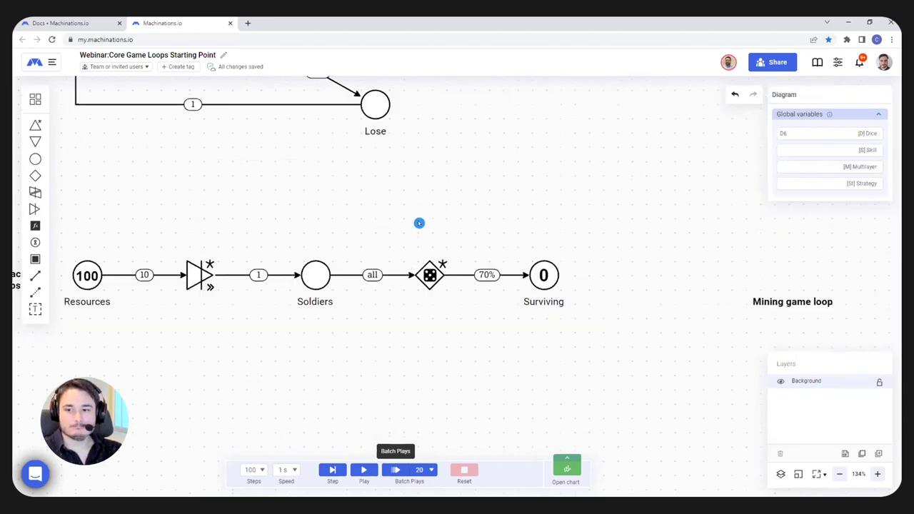
pyautogui.scroll(1, 428, 247)
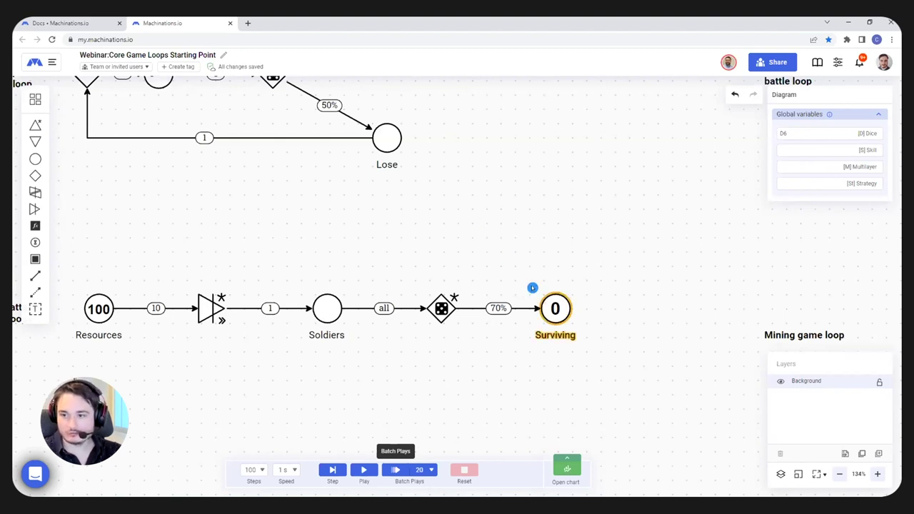
pyautogui.hscroll(-1, 482, 200)
pyautogui.scroll(1, 367, 274)
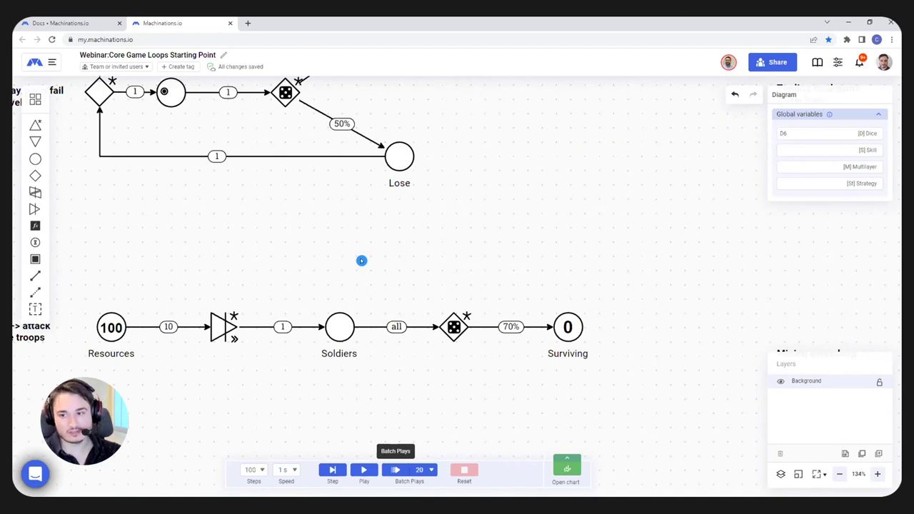
pyautogui.scroll(-2, 349, 256)
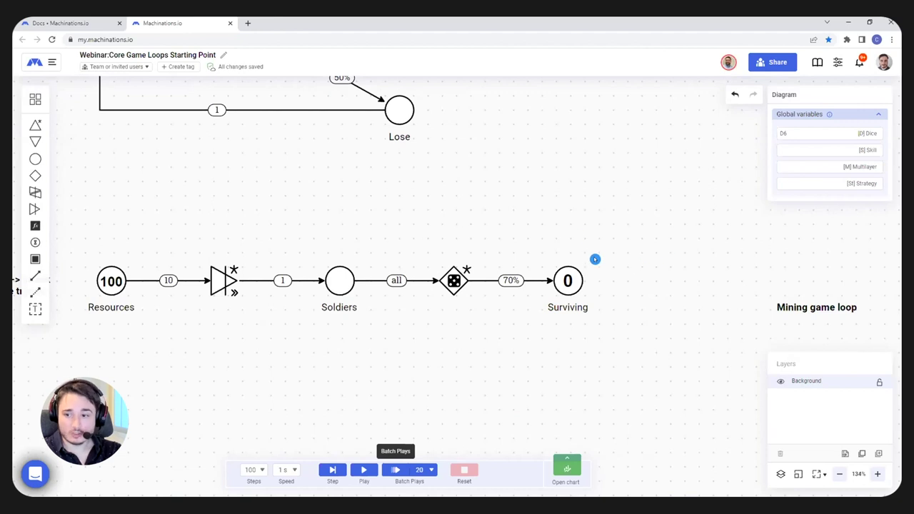
pyautogui.scroll(6, 251, 235)
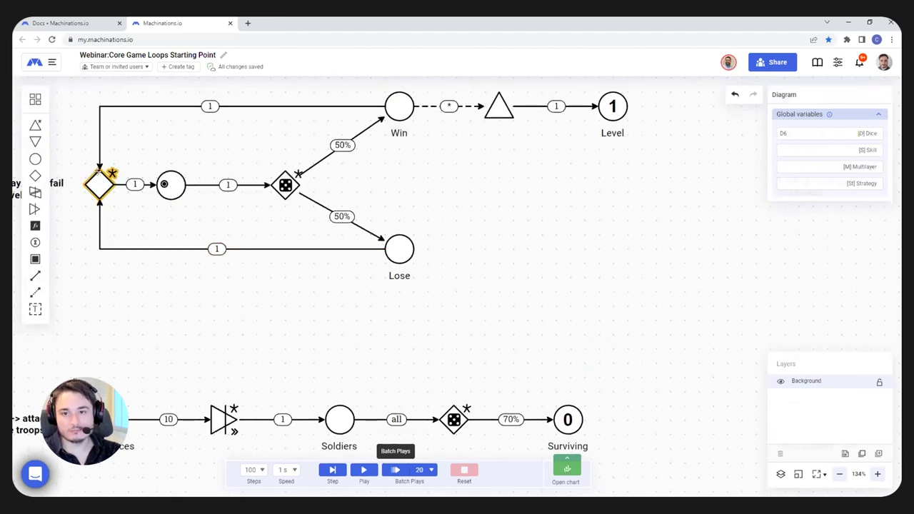
pyautogui.scroll(-6, 375, 300)
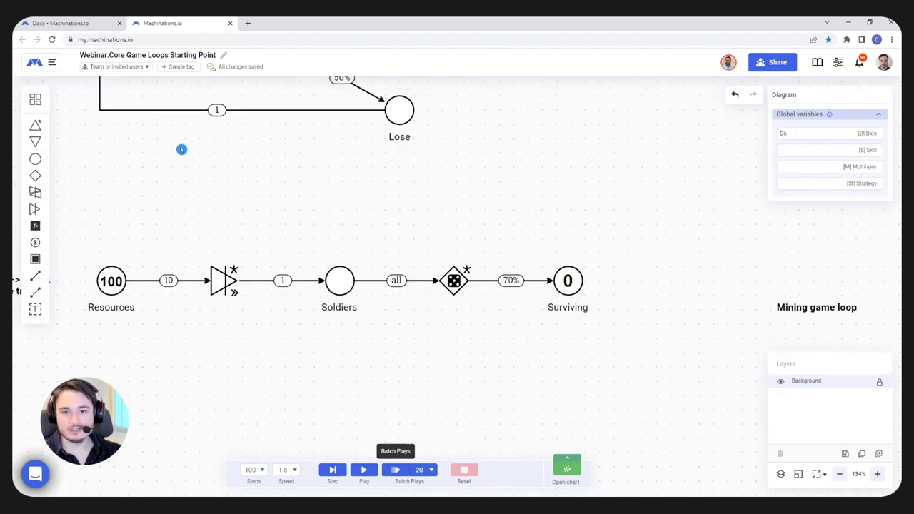
# Place a gate below the 70% gate and link the Surviving pool to it with a right-angled resource connection
pyautogui.moveTo(39, 172); pyautogui.dragTo(455, 380)
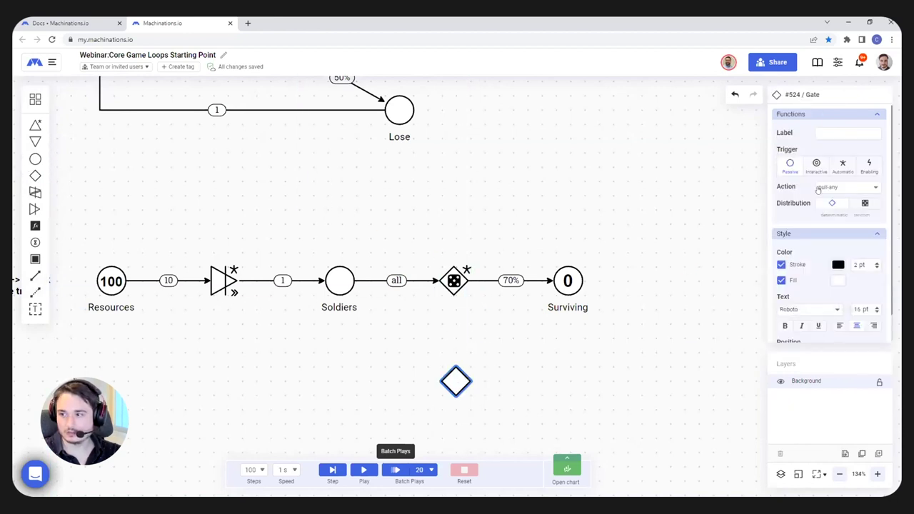
pyautogui.click(35, 276)
pyautogui.moveTo(568, 286); pyautogui.dragTo(456, 382)
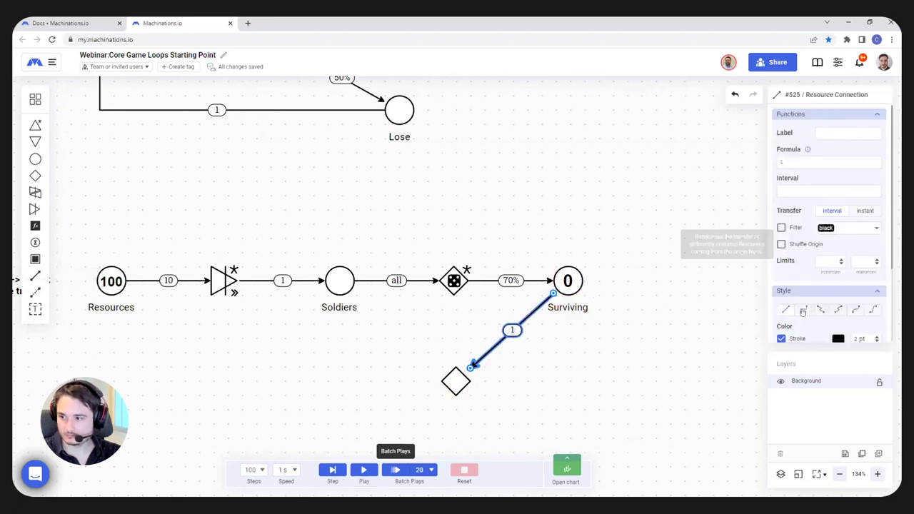
pyautogui.click(803, 310)
pyautogui.moveTo(504, 281); pyautogui.dragTo(518, 383)
pyautogui.click(339, 361)
# Connect the lower gate back to the Soldiers pool with a right-angled resource connection
pyautogui.click(36, 278)
pyautogui.moveTo(456, 381); pyautogui.dragTo(361, 286)
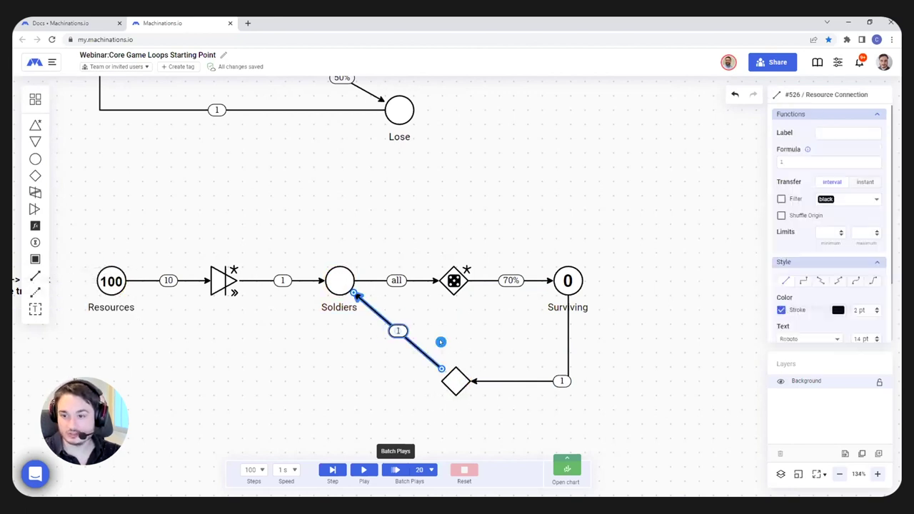
pyautogui.click(799, 283)
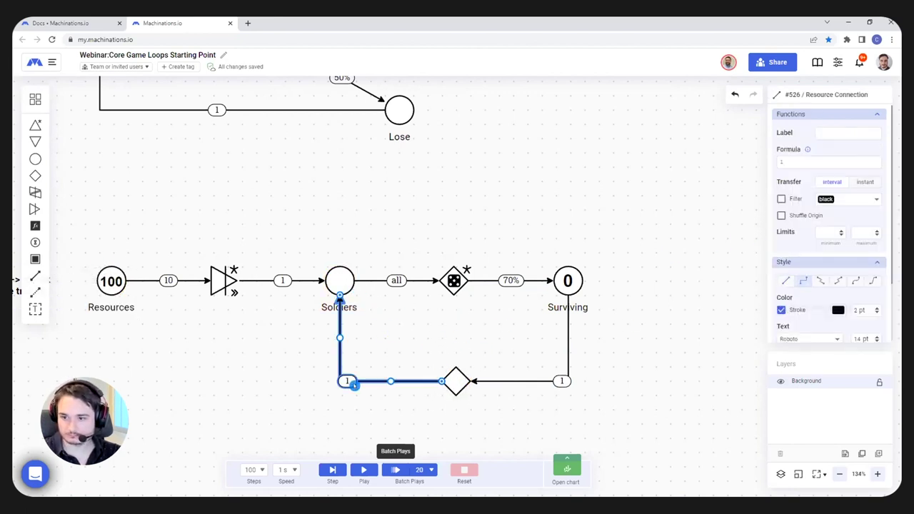
pyautogui.click(436, 339)
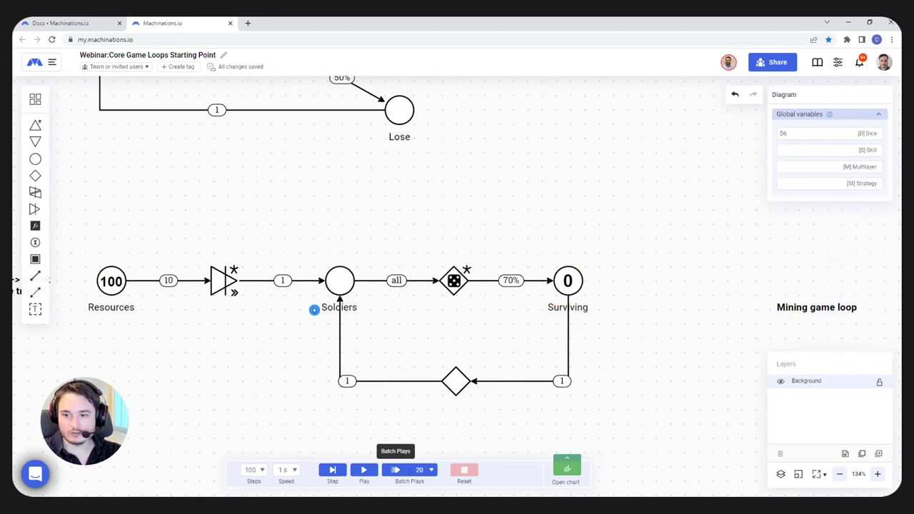
# Set the formula of the connection from Surviving to the lower gate to all
pyautogui.click(516, 379)
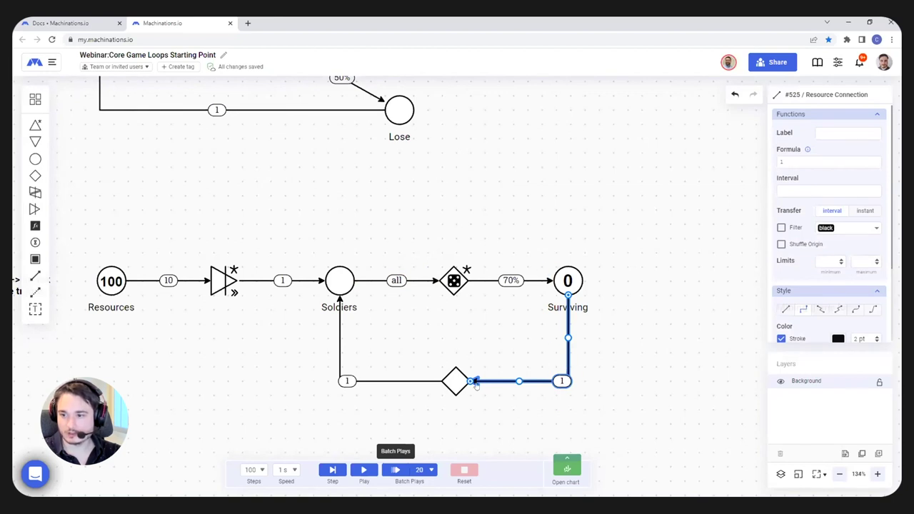
pyautogui.doubleClick(786, 163)
pyautogui.press('Return')
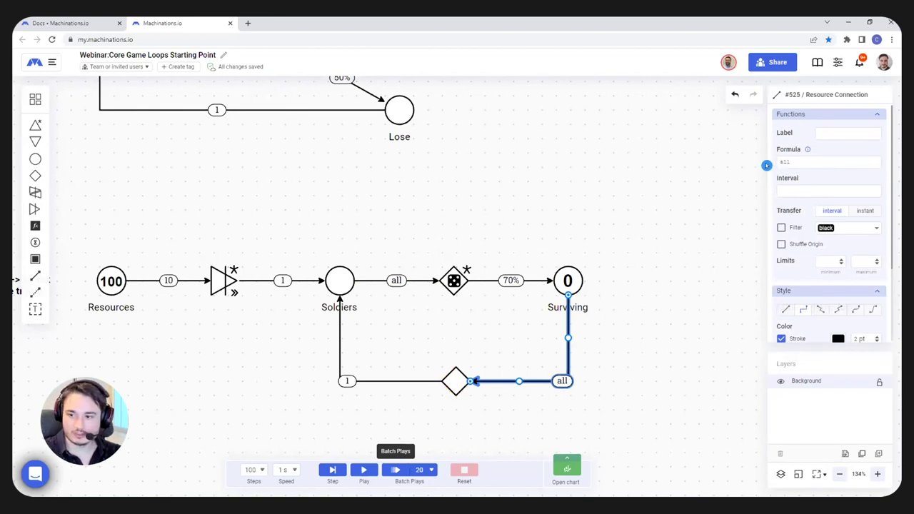
pyautogui.click(547, 139)
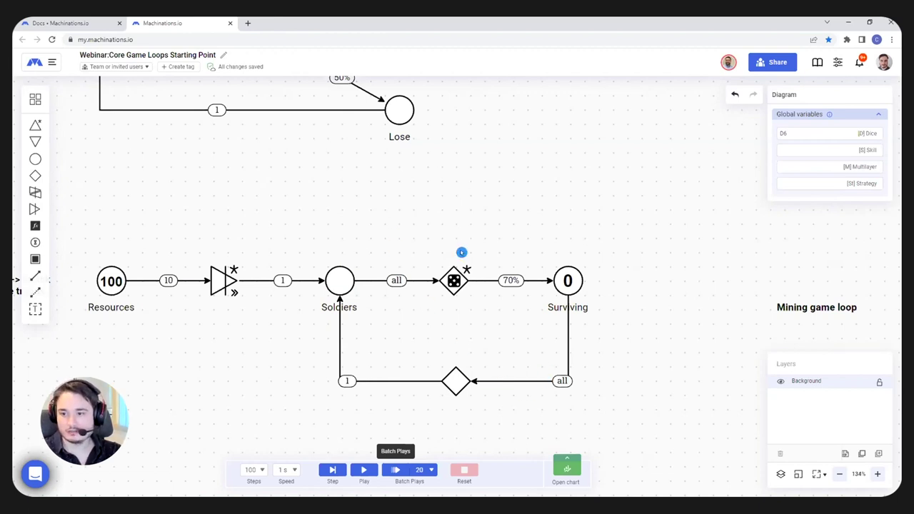
# Set the lower gate's trigger to Automatic, then play the troop loop and reset it
pyautogui.click(453, 378)
pyautogui.click(849, 172)
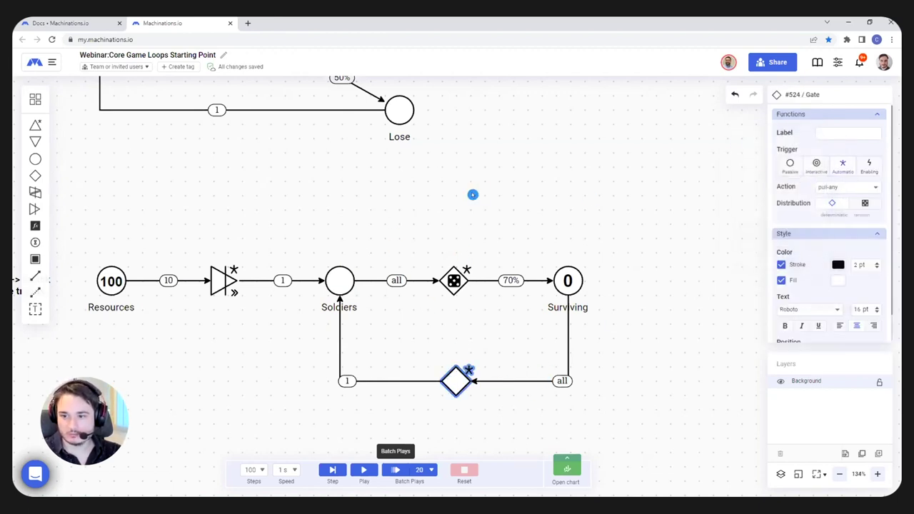
pyautogui.click(391, 198)
pyautogui.moveTo(390, 198); pyautogui.dragTo(400, 197)
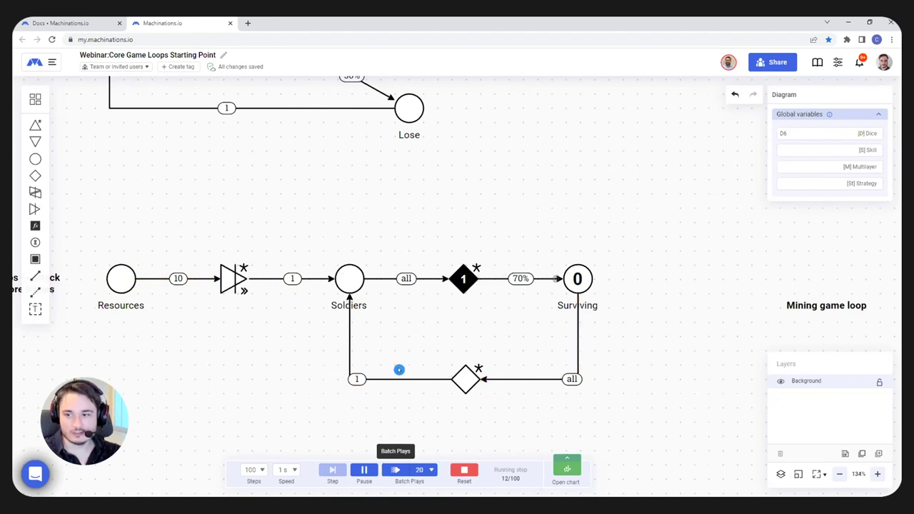
pyautogui.click(466, 478)
# Add a source above the Surviving pool and link it to the Resources pool with a right-angled resource connection
pyautogui.scroll(2, 257, 357)
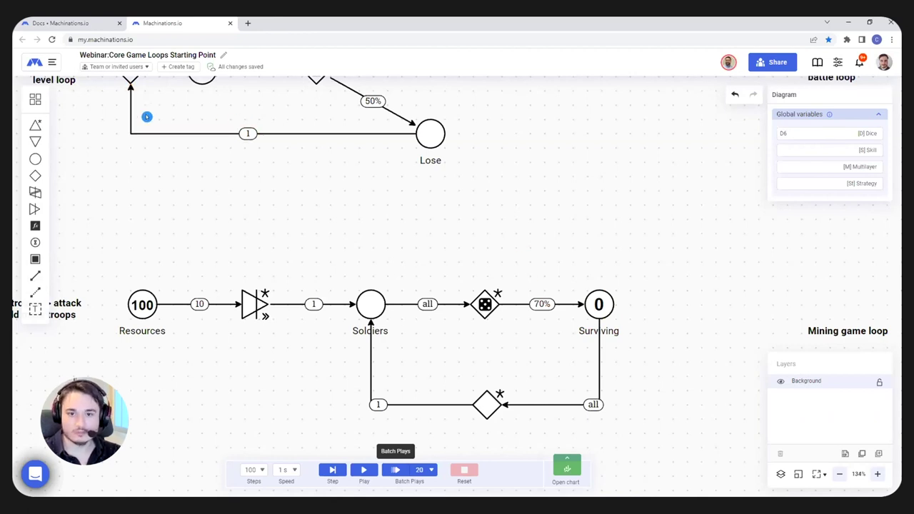
pyautogui.moveTo(36, 125); pyautogui.dragTo(583, 212)
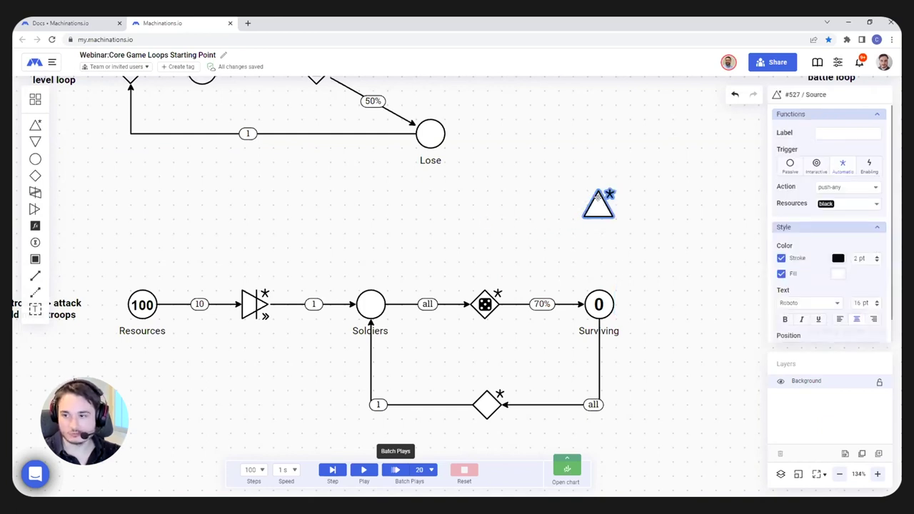
pyautogui.click(35, 275)
pyautogui.moveTo(597, 205); pyautogui.dragTo(142, 303)
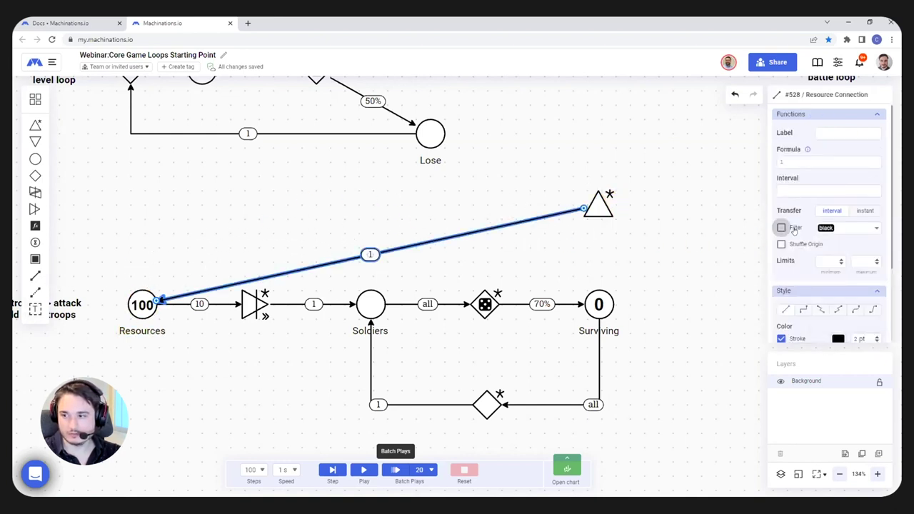
pyautogui.click(803, 309)
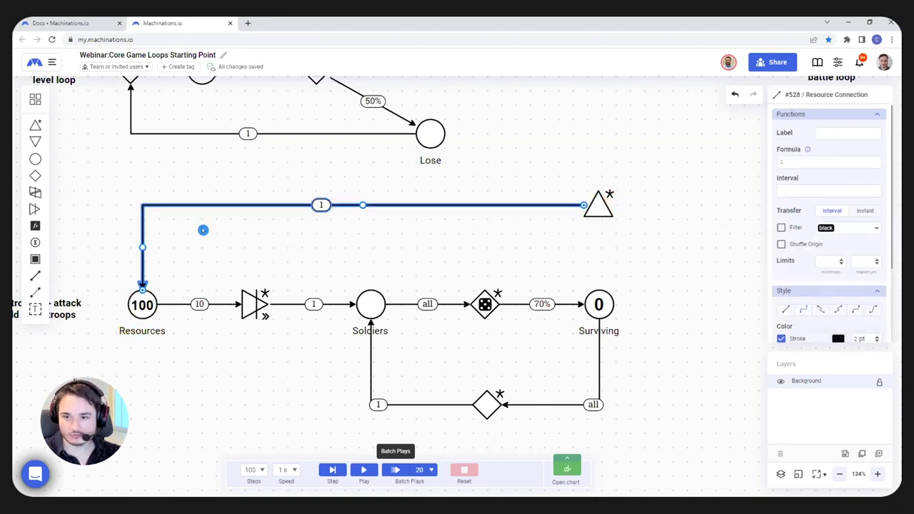
pyautogui.click(397, 248)
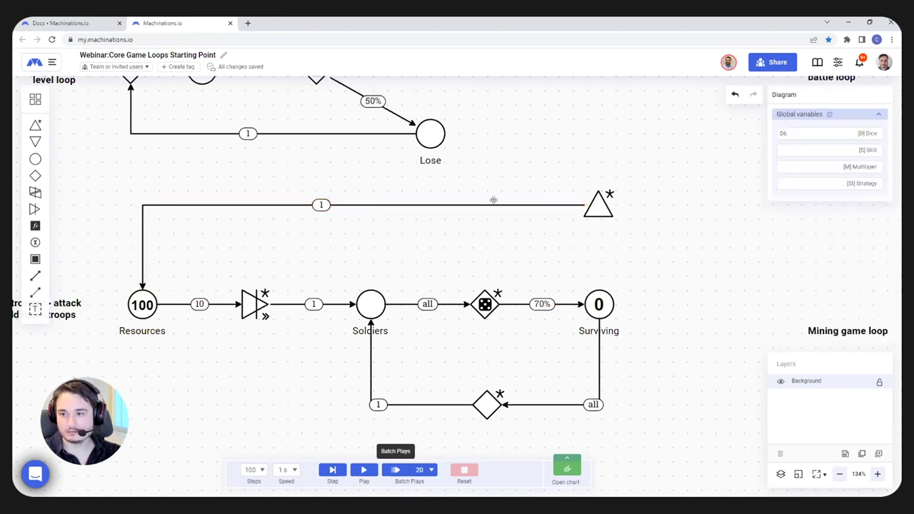
# Move the label of the source-to-Resources connection closer to the source and set its formula to 0
pyautogui.moveTo(321, 205); pyautogui.dragTo(513, 205)
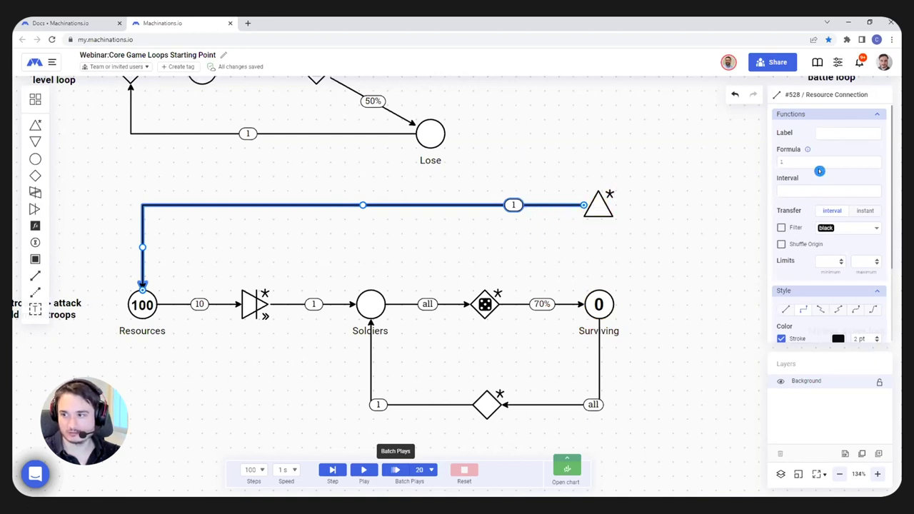
pyautogui.doubleClick(775, 167)
pyautogui.write('0')
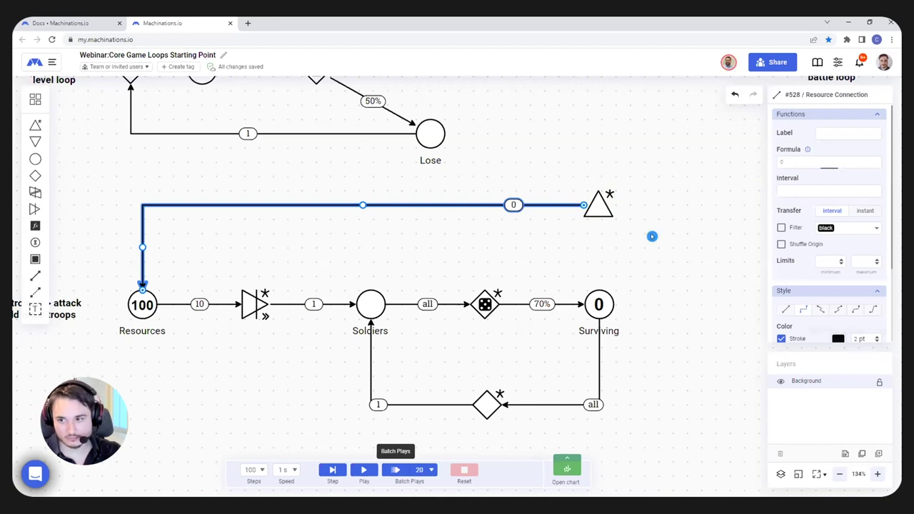
pyautogui.click(636, 243)
# Add a state connection from the Surviving pool to the source's connection label with the formula +5
pyautogui.click(35, 291)
pyautogui.click(599, 305)
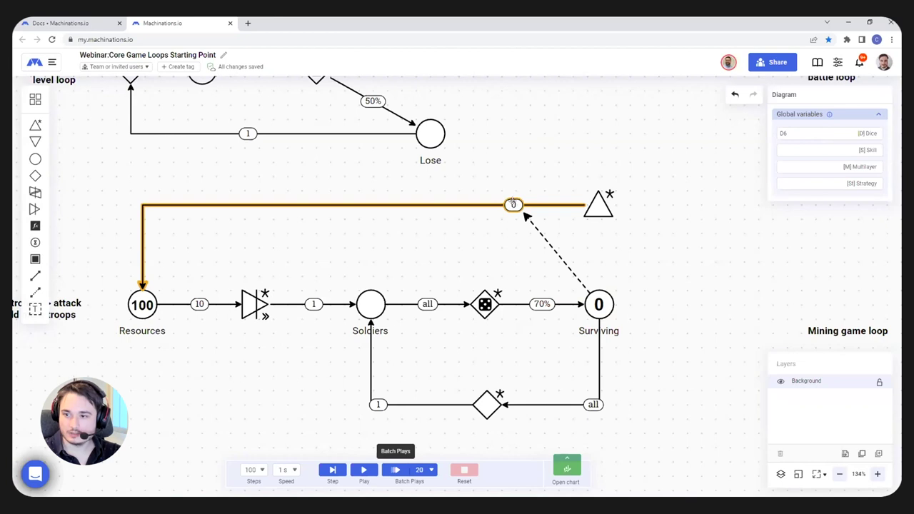
pyautogui.click(512, 206)
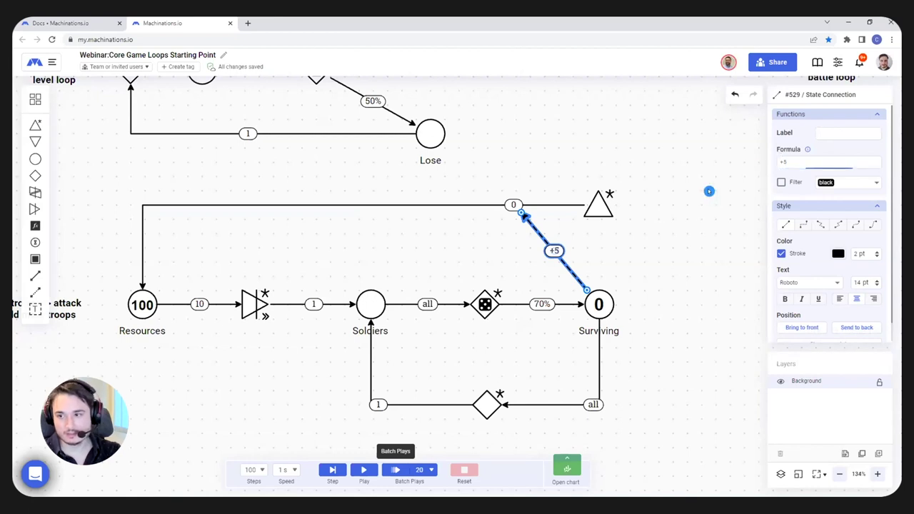
pyautogui.click(598, 262)
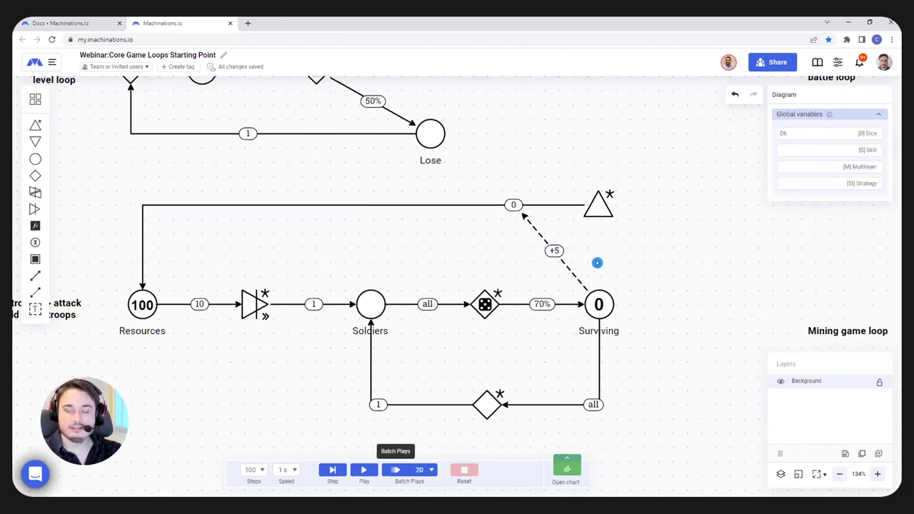
# Advance the simulation five steps to watch how the surviving soldiers generate new resources
pyautogui.click(333, 470)
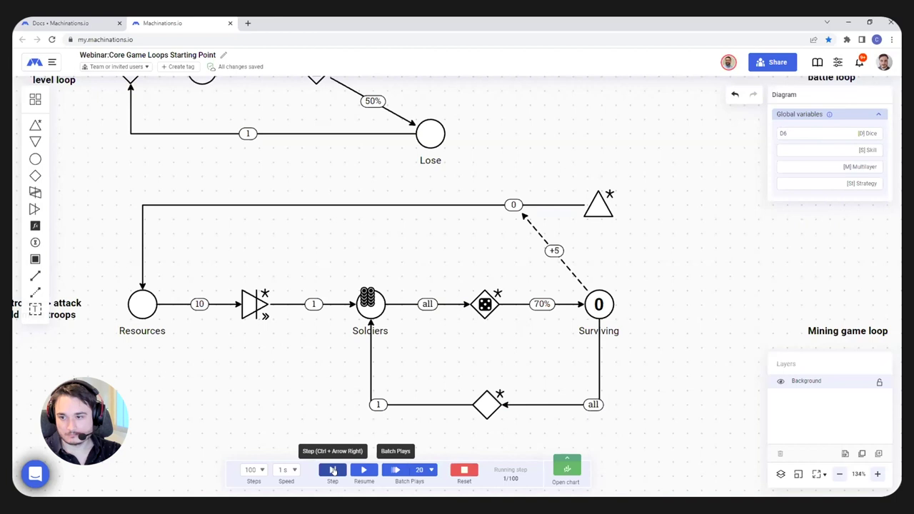
pyautogui.click(333, 470)
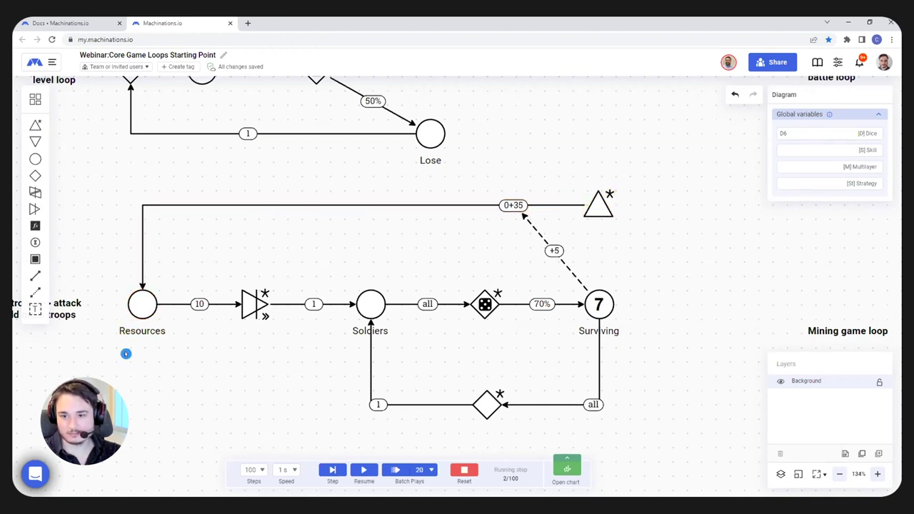
pyautogui.click(332, 470)
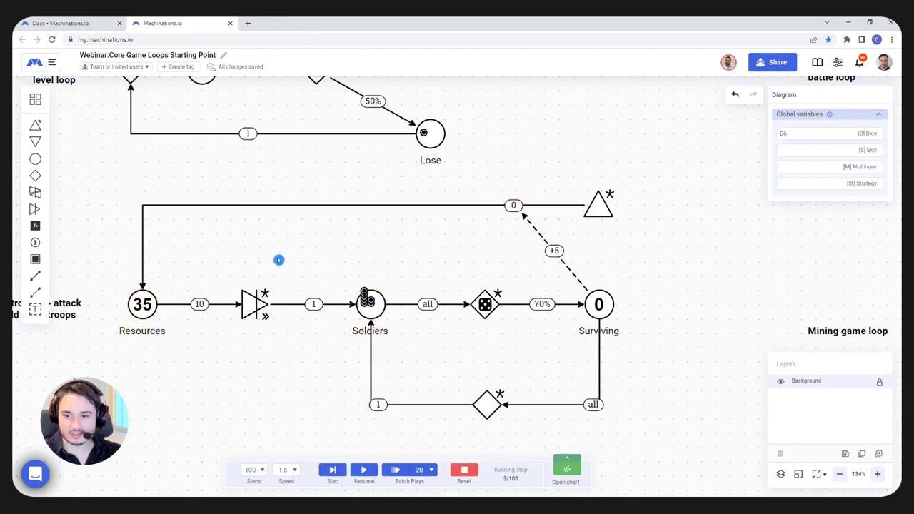
pyautogui.click(333, 468)
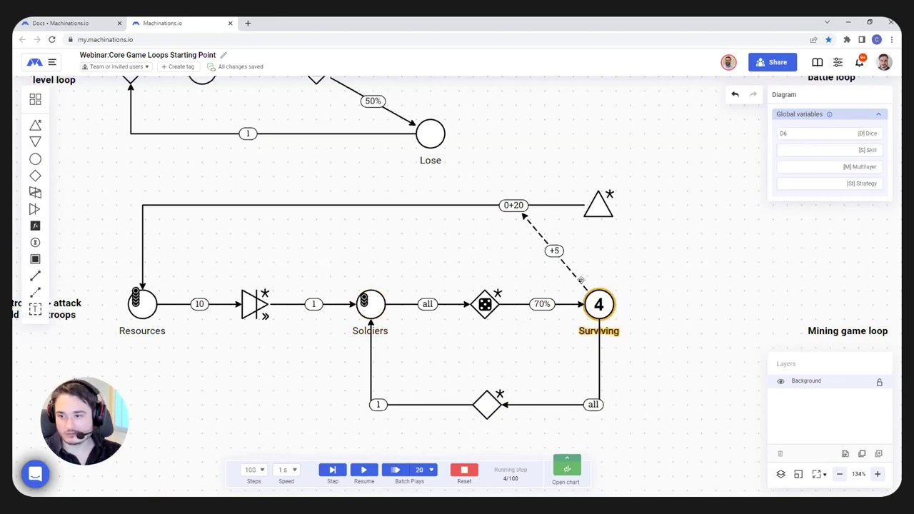
pyautogui.click(333, 470)
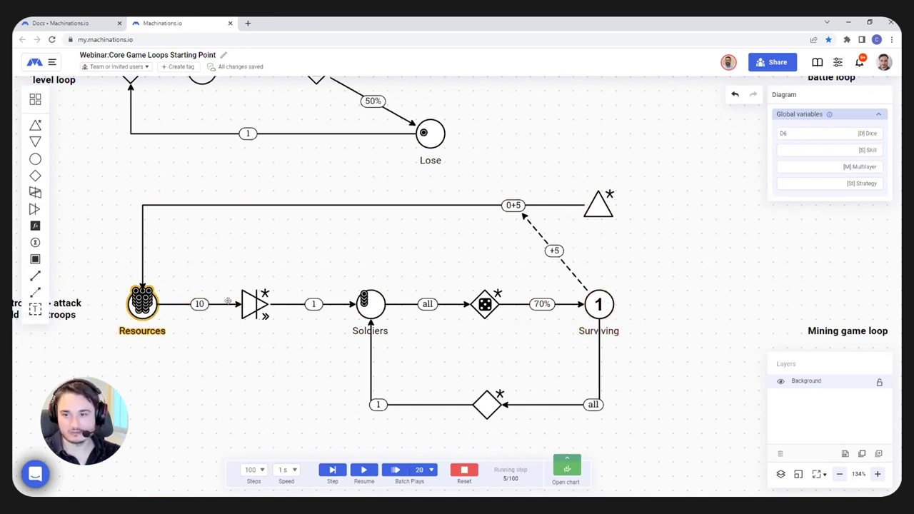
# Resume the simulation, pause it, and look over the whole train troops loop
pyautogui.click(364, 470)
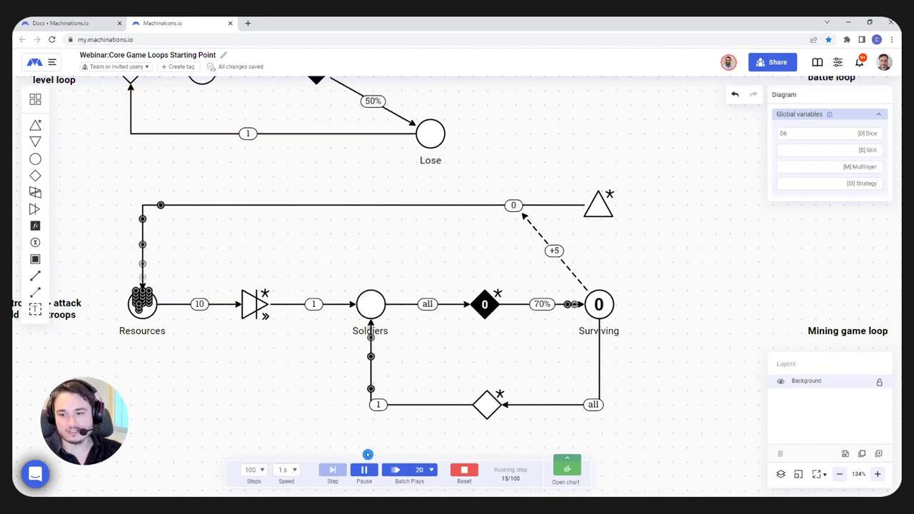
pyautogui.click(363, 471)
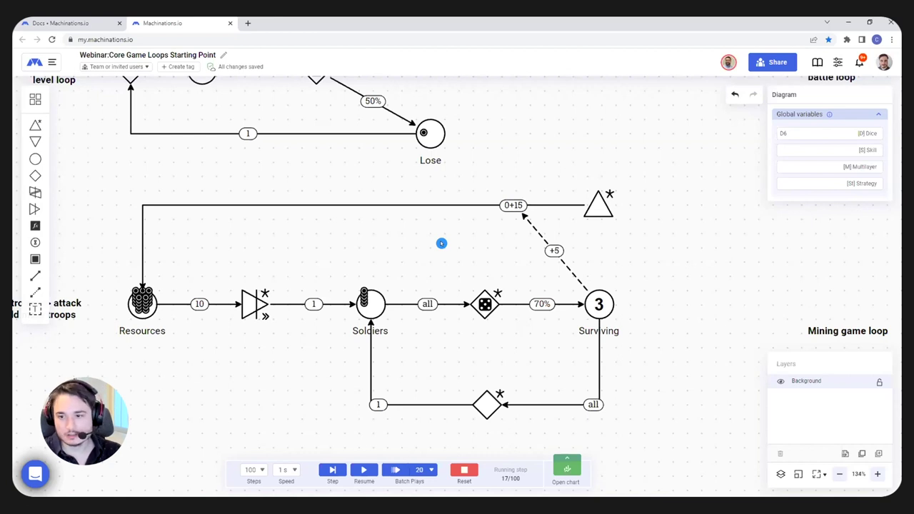
pyautogui.scroll(-5, 442, 243)
pyautogui.moveTo(441, 243); pyautogui.dragTo(377, 271)
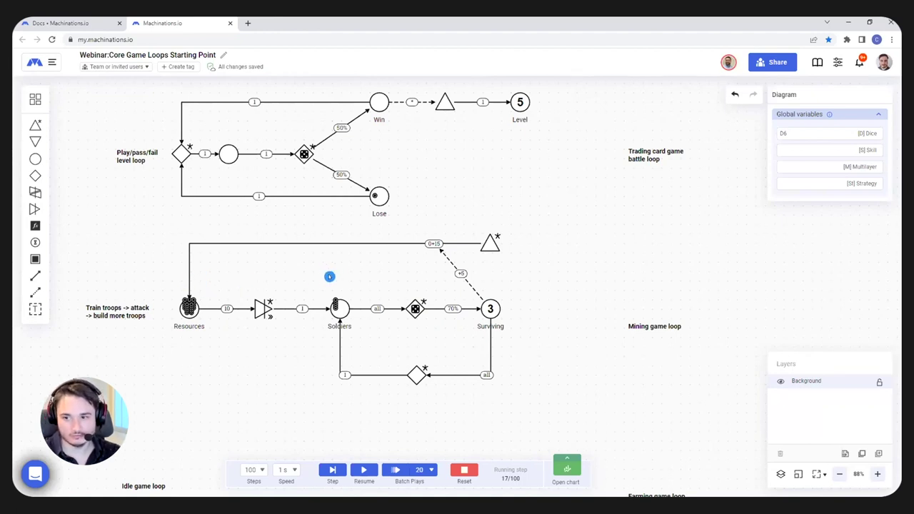
pyautogui.scroll(3, 358, 283)
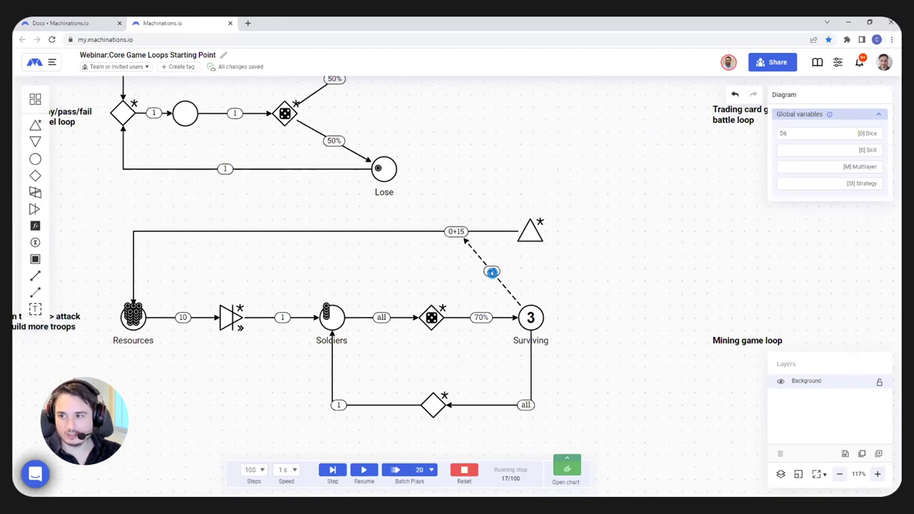
# Review the design process diagram around the "What do we want to measure?" stage and return to the train troops loop
pyautogui.scroll(5, 498, 235)
pyautogui.hscroll(5, 497, 236)
pyautogui.click(385, 172)
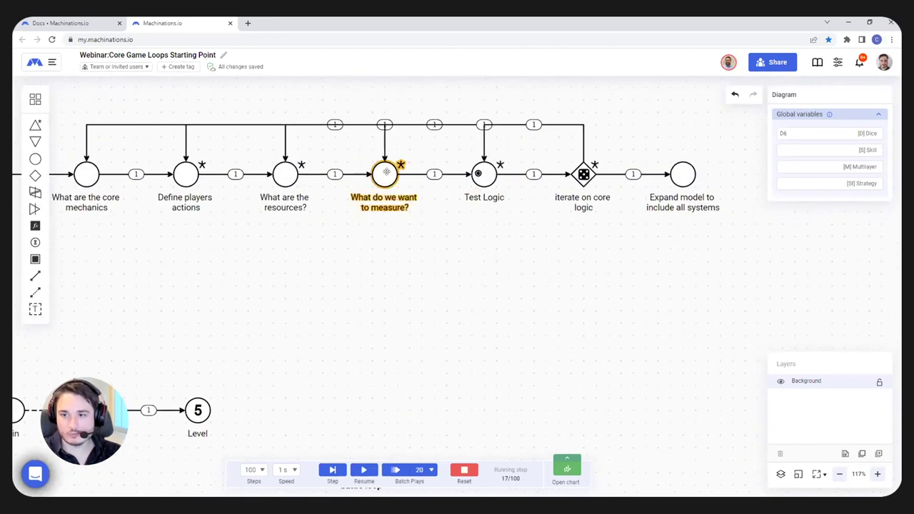
pyautogui.click(324, 314)
pyautogui.scroll(-10, 457, 179)
pyautogui.hscroll(-10, 457, 179)
pyautogui.scroll(2, 384, 303)
pyautogui.hscroll(1, 385, 303)
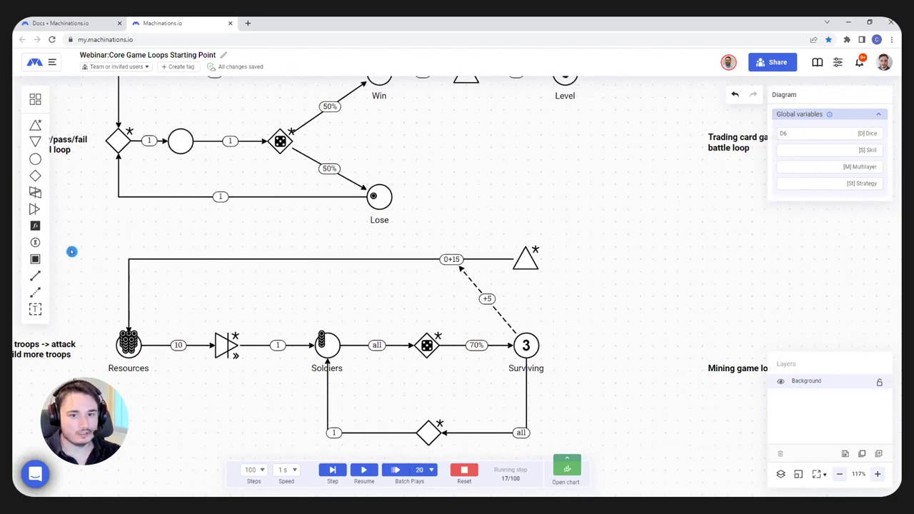
# Place a register above the Soldiers pool and reset the simulation
pyautogui.moveTo(35, 226); pyautogui.dragTo(326, 284)
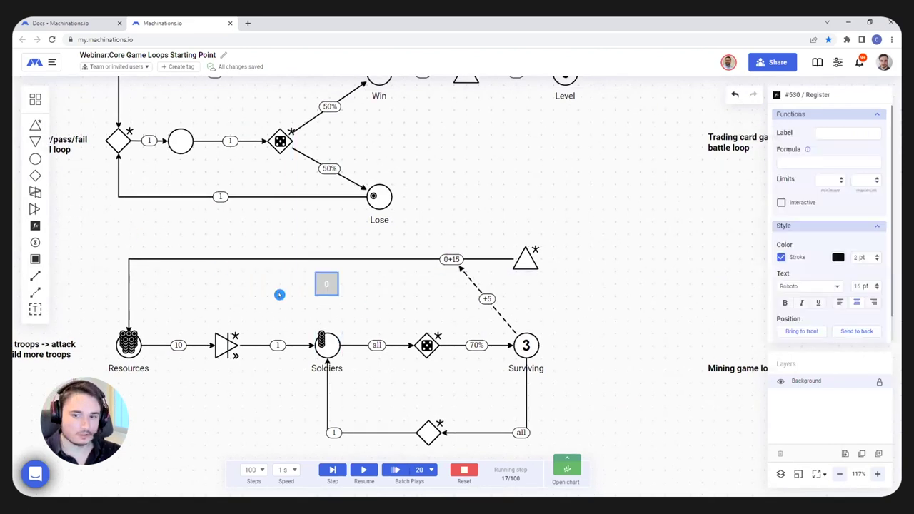
pyautogui.click(464, 469)
pyautogui.click(324, 346)
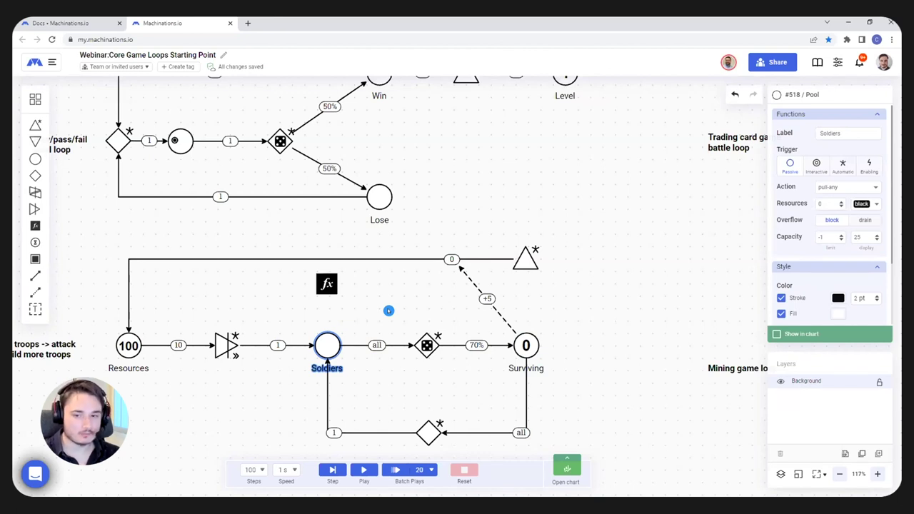
# Connect the Soldiers pool and the Surviving pool to the register with state connections carrying the variables a and b
pyautogui.click(32, 299)
pyautogui.moveTo(328, 346); pyautogui.dragTo(327, 284)
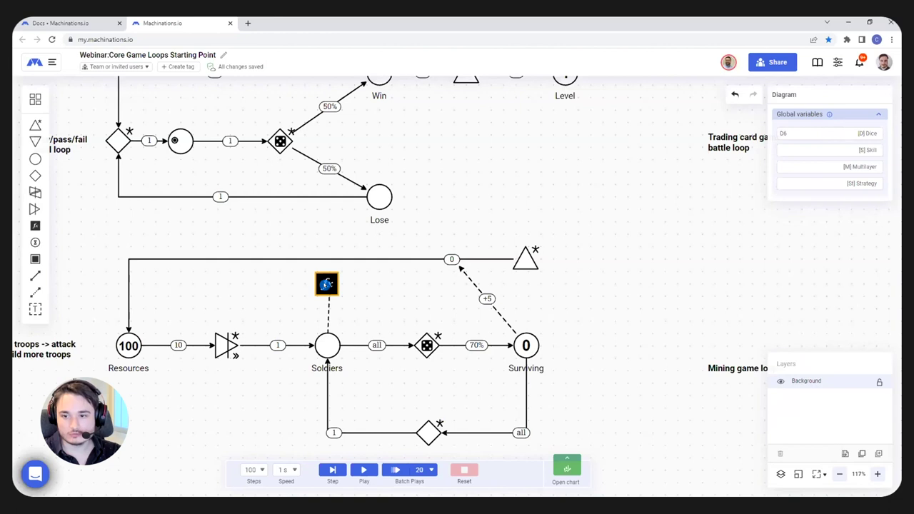
pyautogui.click(35, 225)
pyautogui.click(333, 284)
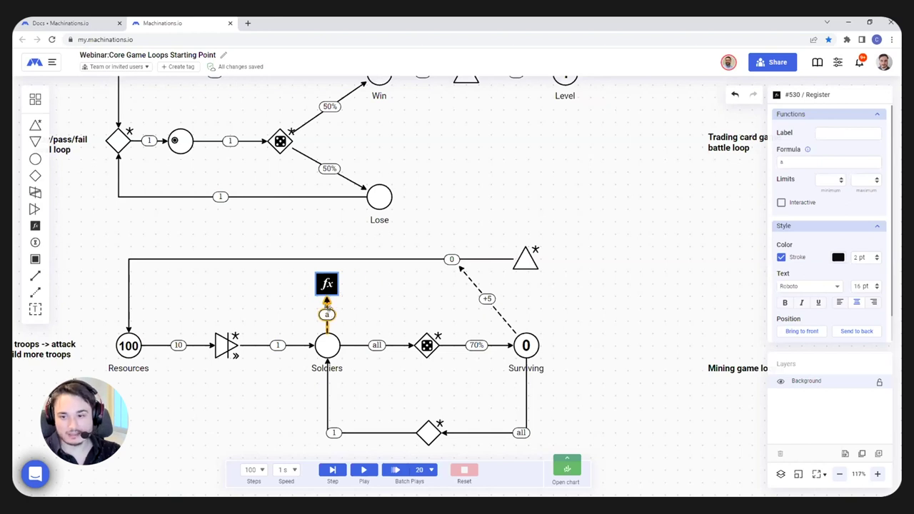
pyautogui.click(35, 293)
pyautogui.moveTo(526, 345); pyautogui.dragTo(330, 286)
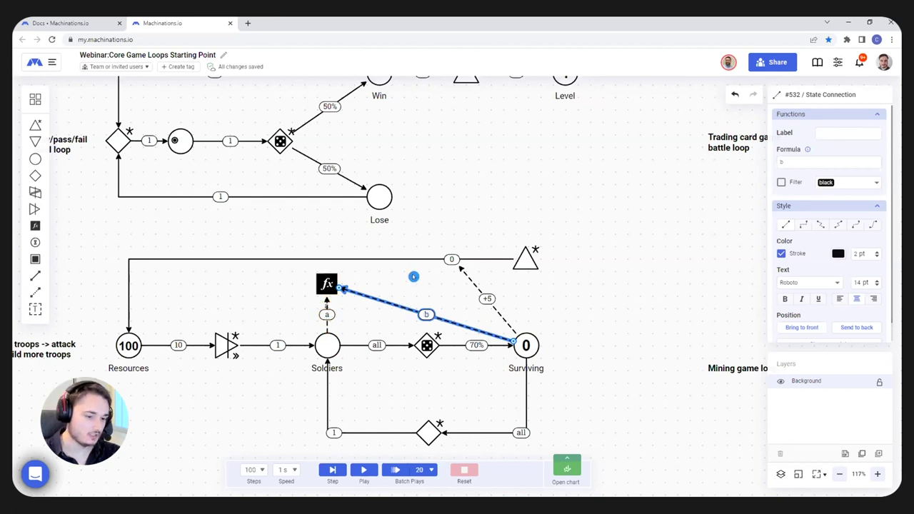
# Set the register's formula to a+b, label it Total soldiers, and place the label beside the register
pyautogui.click(328, 280)
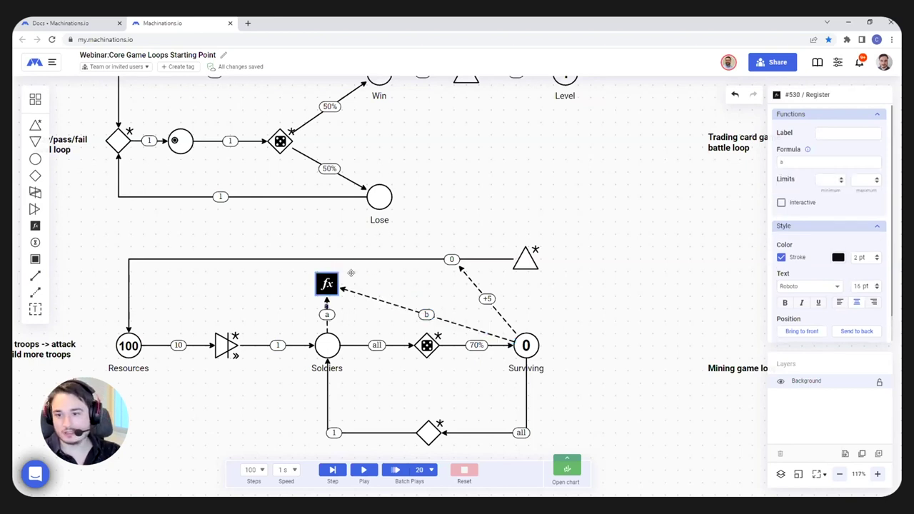
pyautogui.click(834, 151)
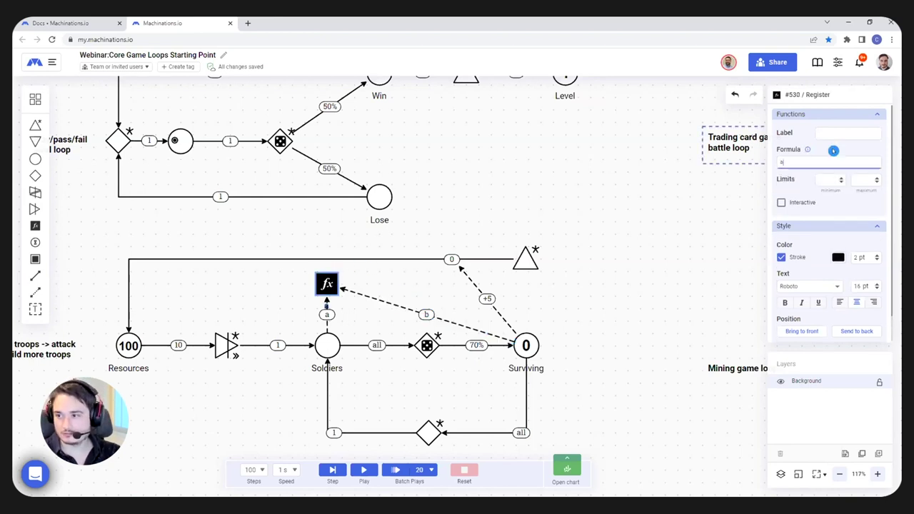
pyautogui.click(804, 192)
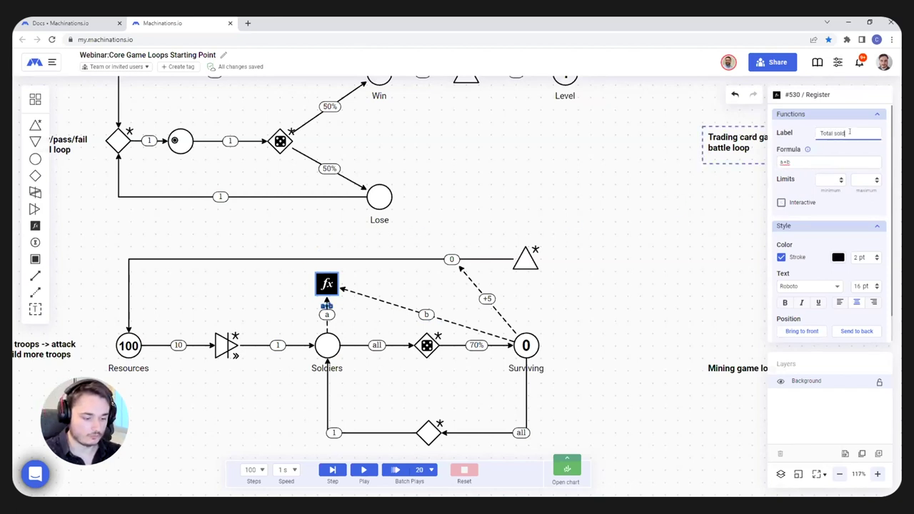
pyautogui.press('Return')
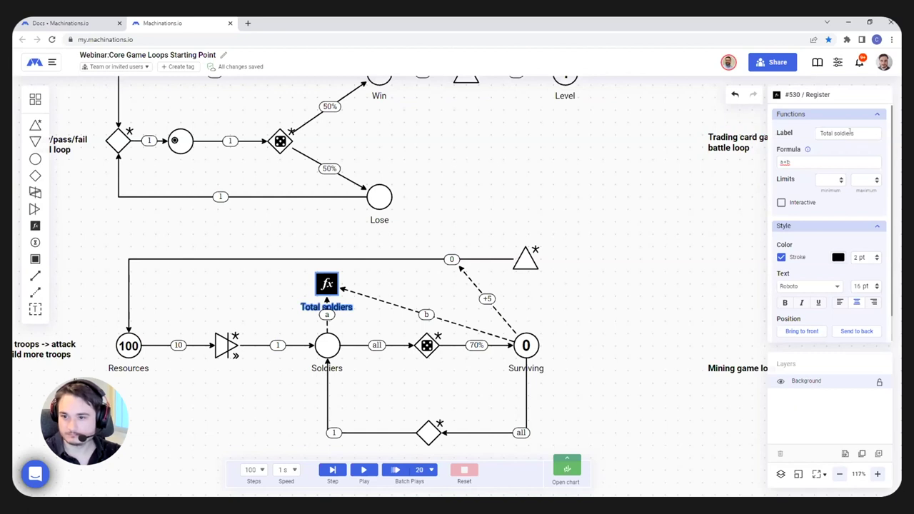
pyautogui.click(306, 303)
# Remove the Level pool from the chart and add the Total soldiers register to it instead
pyautogui.scroll(2, 500, 200)
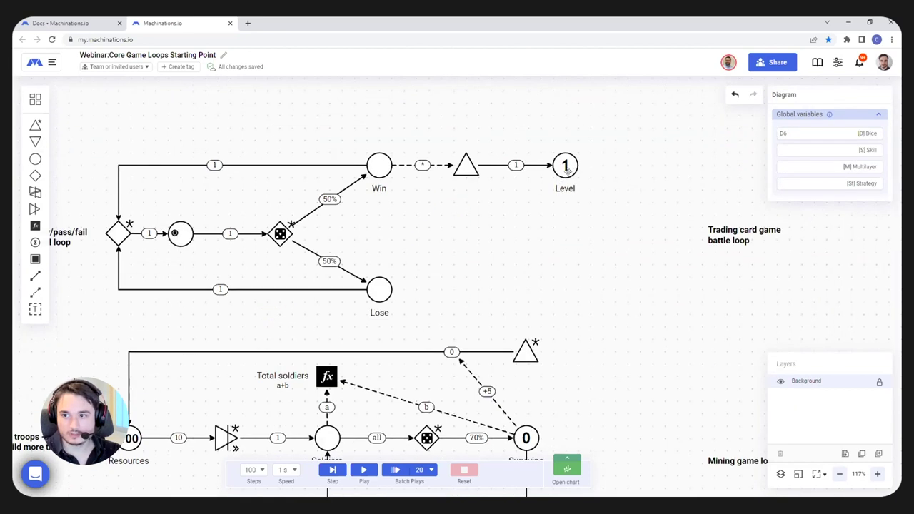
pyautogui.rightClick(565, 166)
pyautogui.click(500, 284)
pyautogui.scroll(-2, 339, 259)
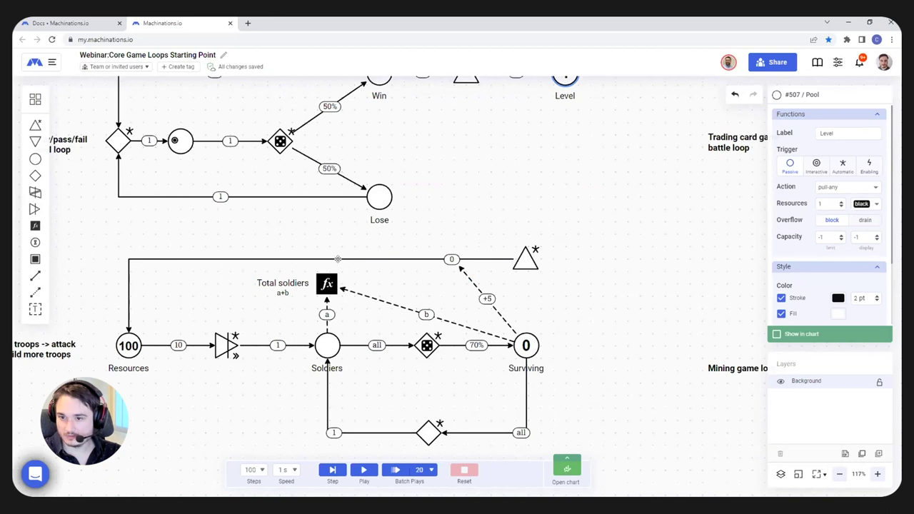
pyautogui.rightClick(327, 283)
pyautogui.click(384, 317)
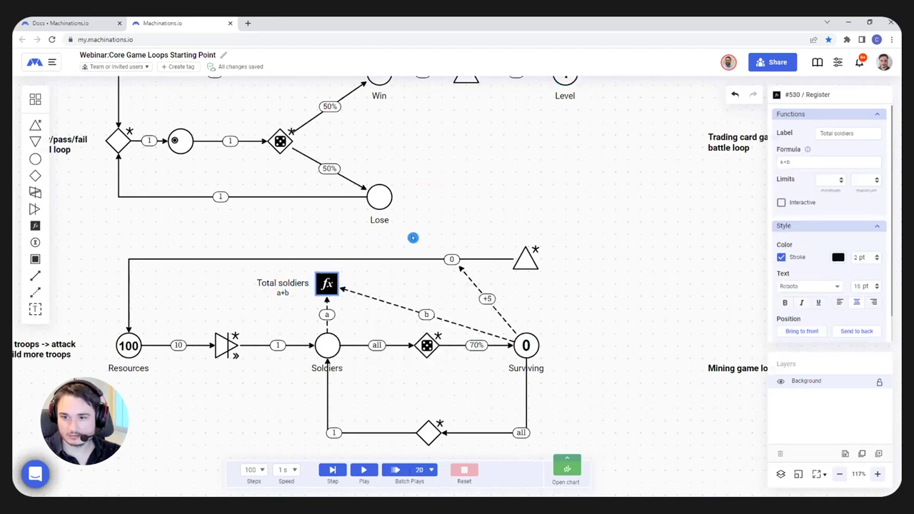
# Clear the earlier plays from an enlarged execution chart and run a batch of 20 plays
pyautogui.click(566, 463)
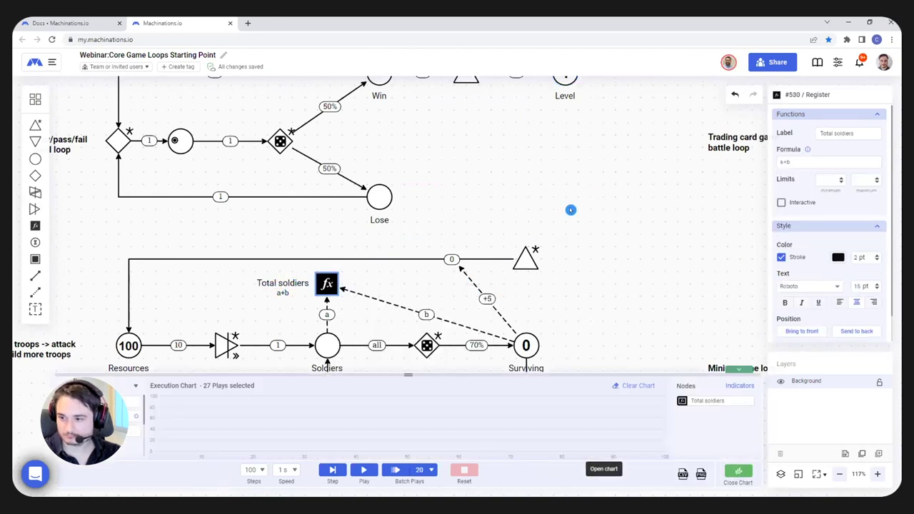
pyautogui.scroll(-1, 566, 212)
pyautogui.moveTo(407, 373); pyautogui.dragTo(408, 234)
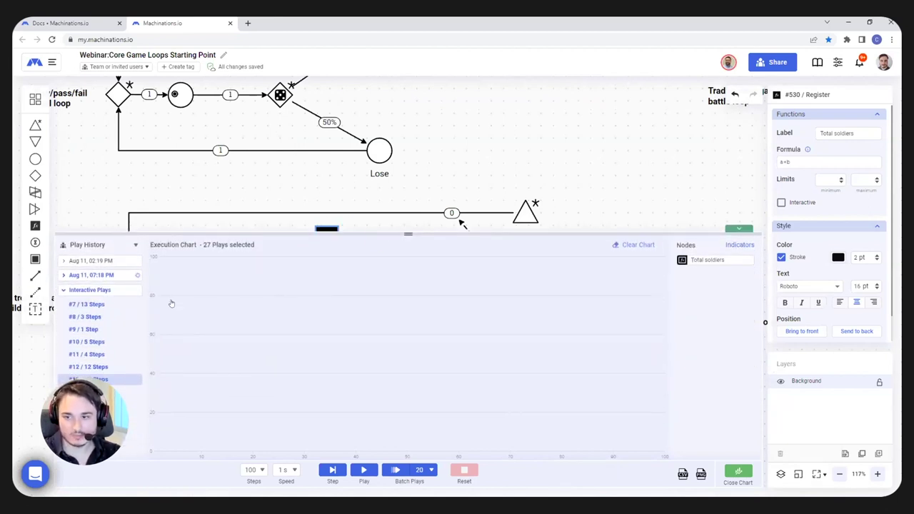
pyautogui.click(637, 245)
pyautogui.click(400, 470)
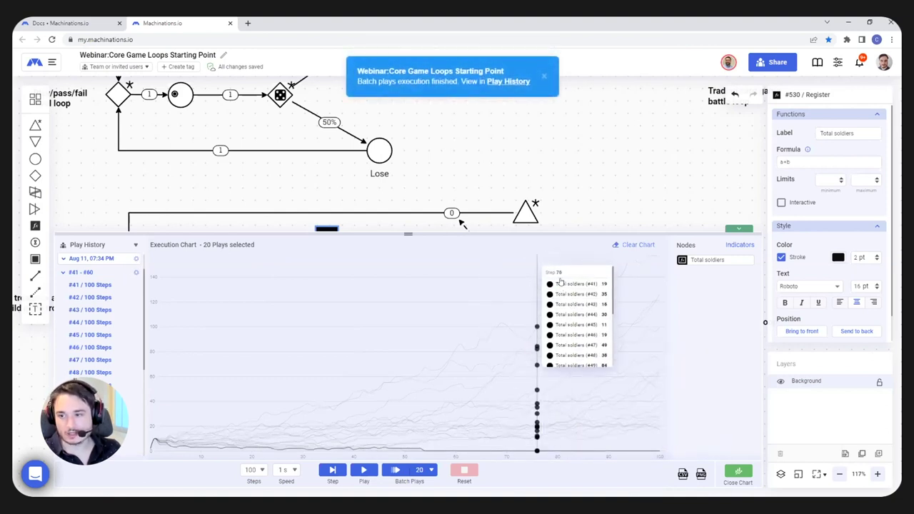
# Examine the Total soldiers values of the individual plays at step 76 of the execution chart
pyautogui.click(569, 307)
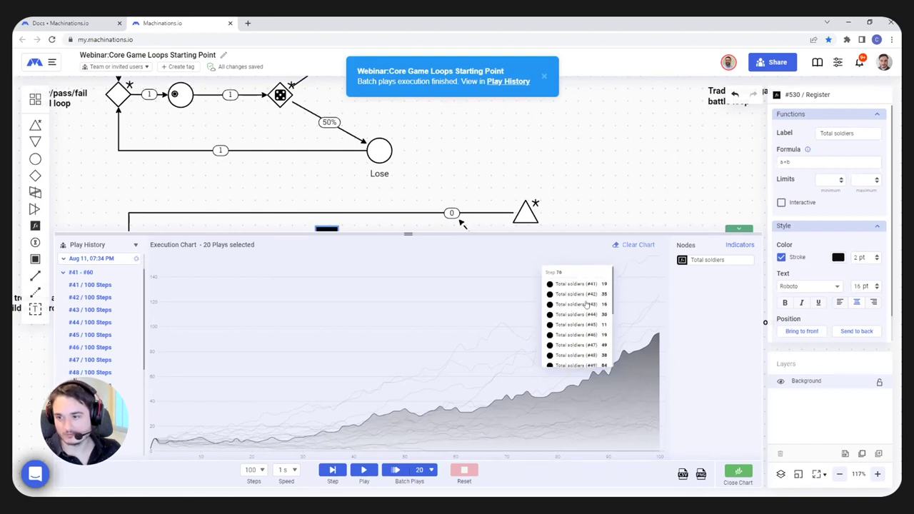
pyautogui.scroll(-1, 573, 325)
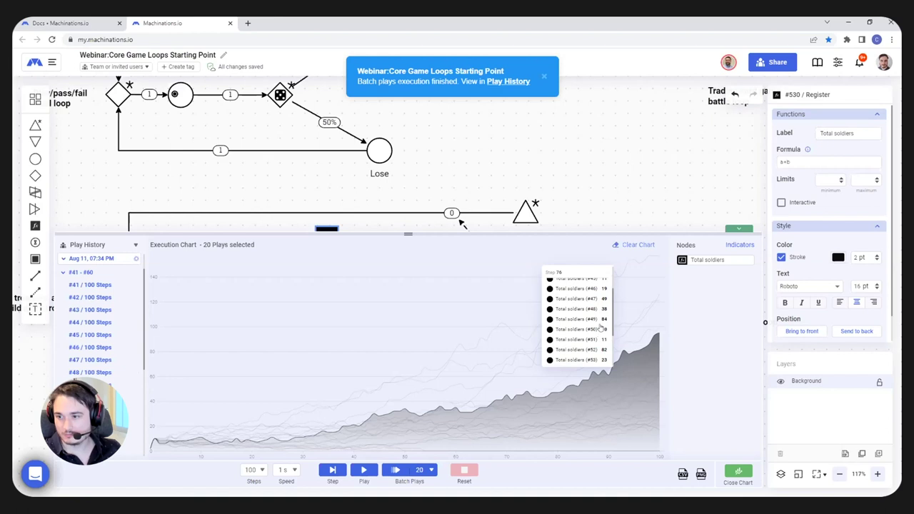
pyautogui.scroll(-2, 601, 330)
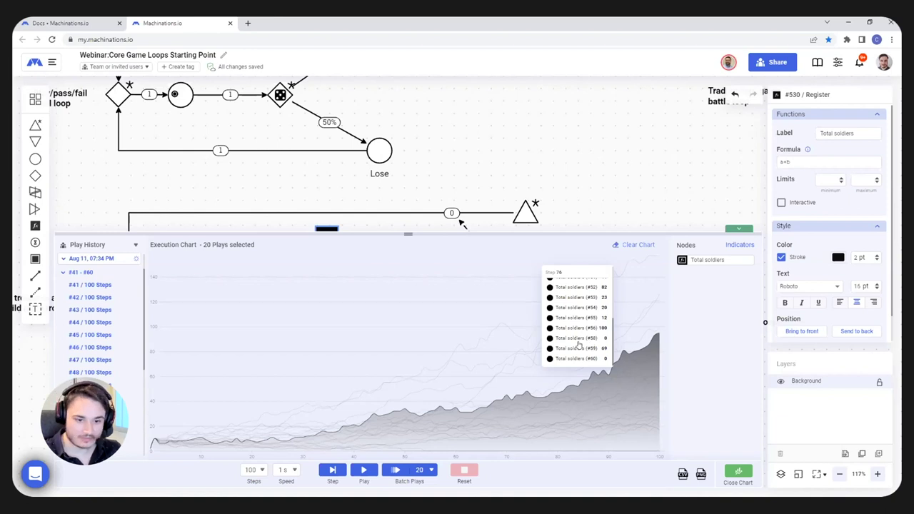
# Add the mean average, min value and max value indicators to the Total soldiers chart
pyautogui.click(720, 260)
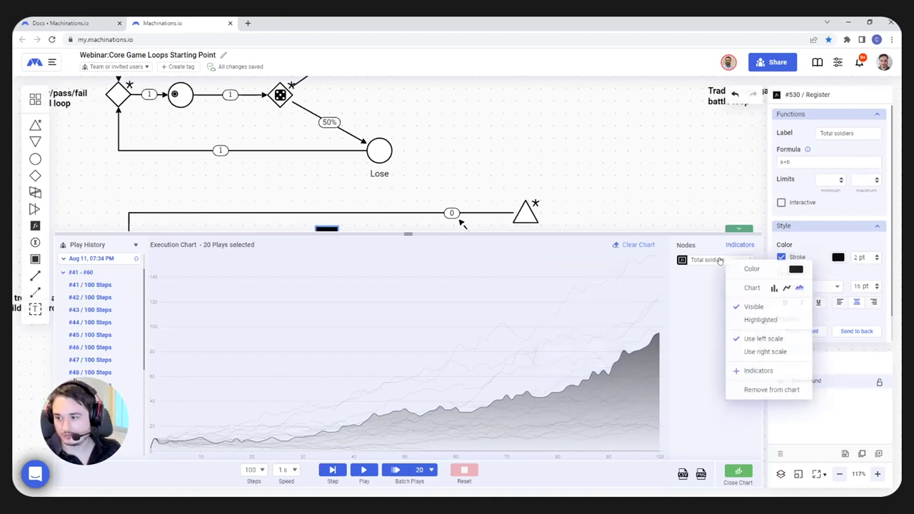
pyautogui.click(759, 371)
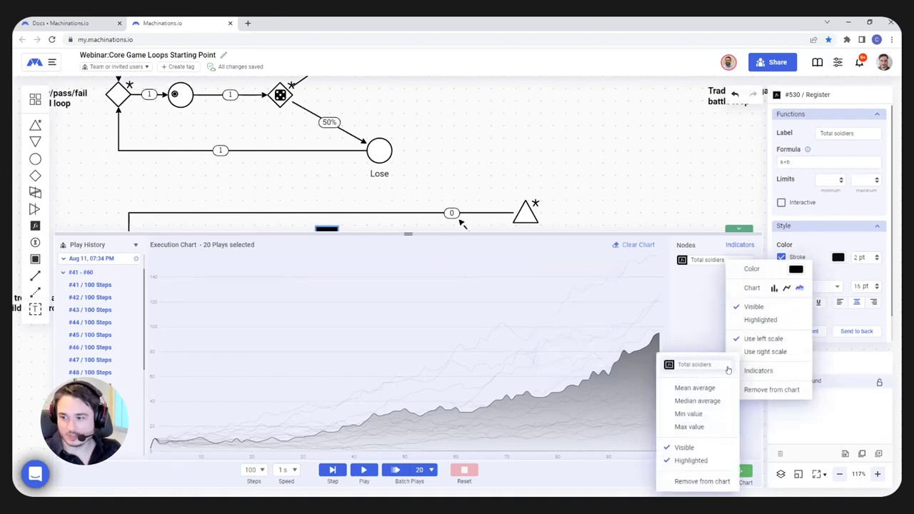
pyautogui.click(692, 388)
pyautogui.click(689, 413)
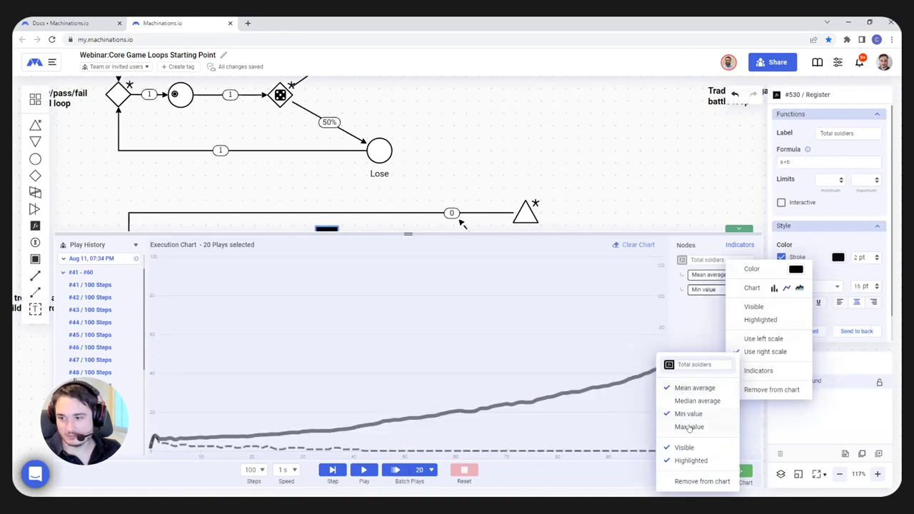
pyautogui.click(689, 427)
pyautogui.click(689, 321)
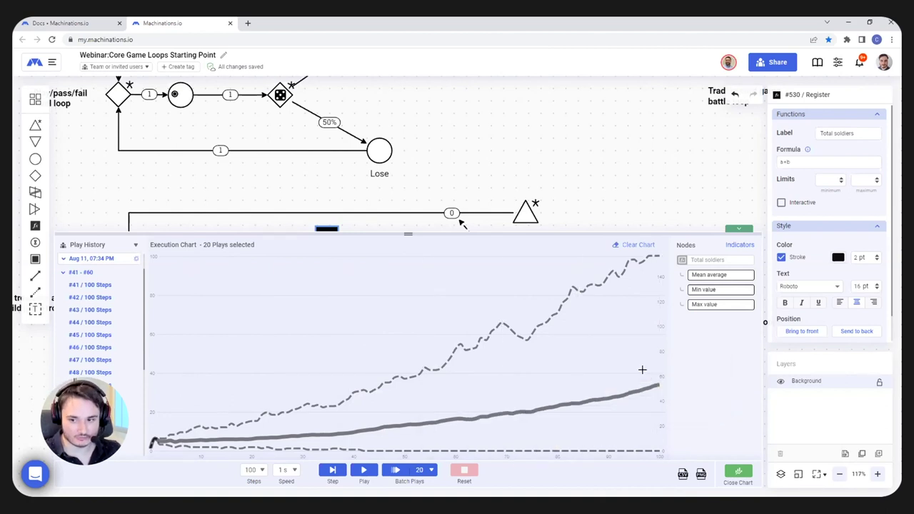
# Clear the plotted plays from the execution chart and collapse it to return to the diagram
pyautogui.click(633, 246)
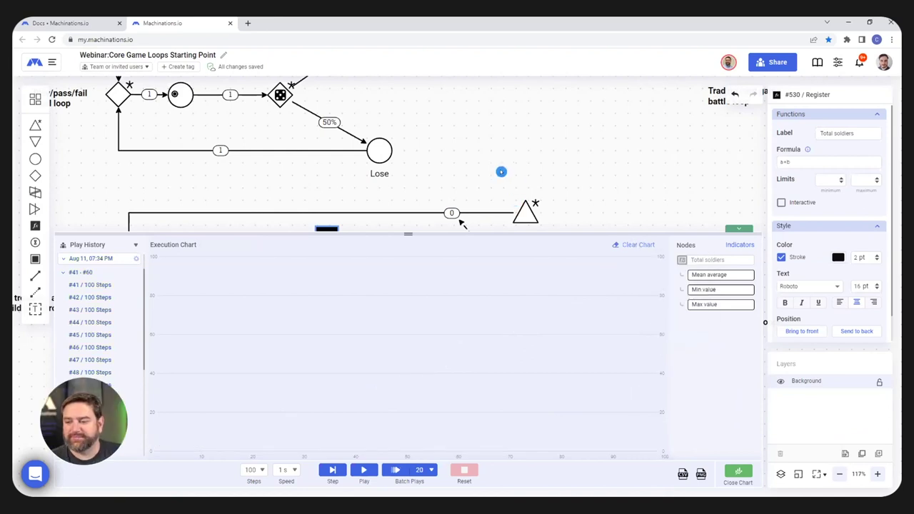
pyautogui.moveTo(408, 230); pyautogui.dragTo(429, 451)
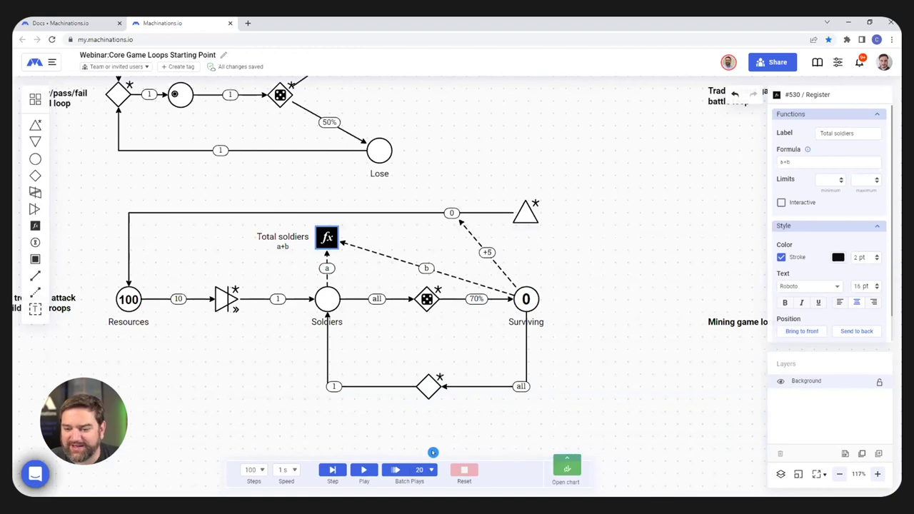
pyautogui.scroll(-3, 316, 371)
pyautogui.moveTo(304, 400)
pyautogui.mouseDown()
pyautogui.moveTo(306, 413)
pyautogui.moveTo(306, 402)
pyautogui.mouseUp()
# Redisplay plays #41 - #60 in the enlarged execution chart, examine the Total soldiers indicator curves, and close the chart
pyautogui.click(567, 465)
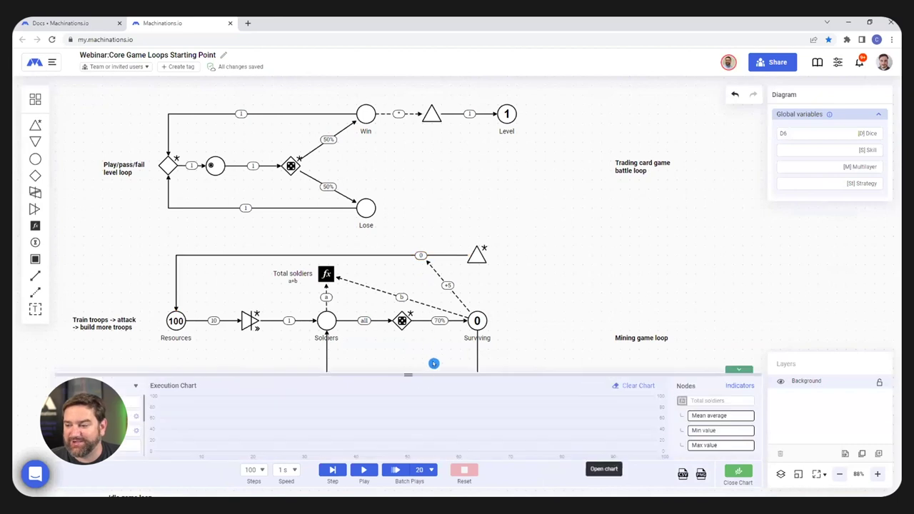
pyautogui.moveTo(408, 376); pyautogui.dragTo(441, 195)
pyautogui.click(100, 250)
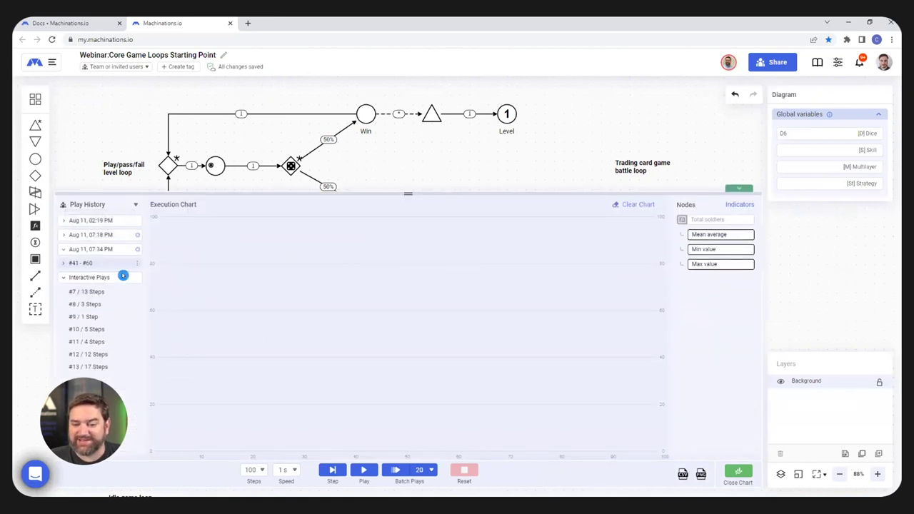
pyautogui.click(121, 274)
pyautogui.press('Return')
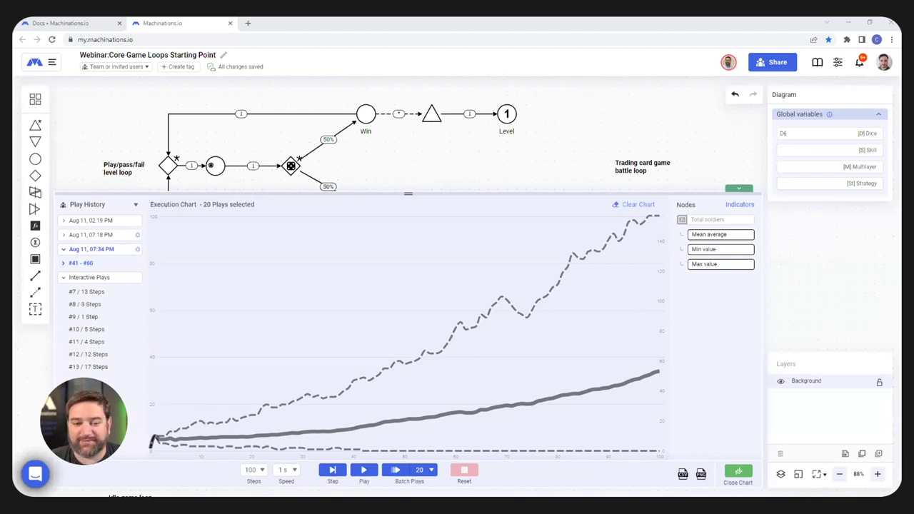
pyautogui.moveTo(408, 194); pyautogui.dragTo(410, 486)
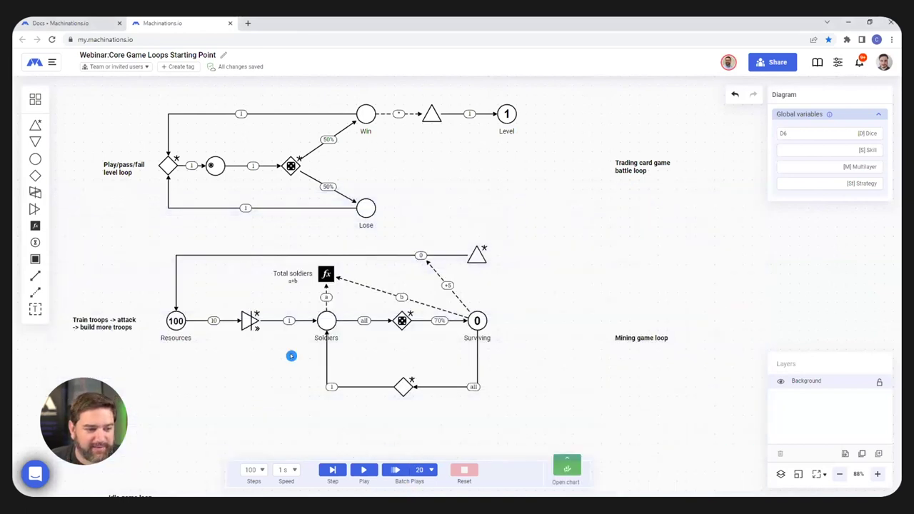
pyautogui.scroll(-5, 292, 356)
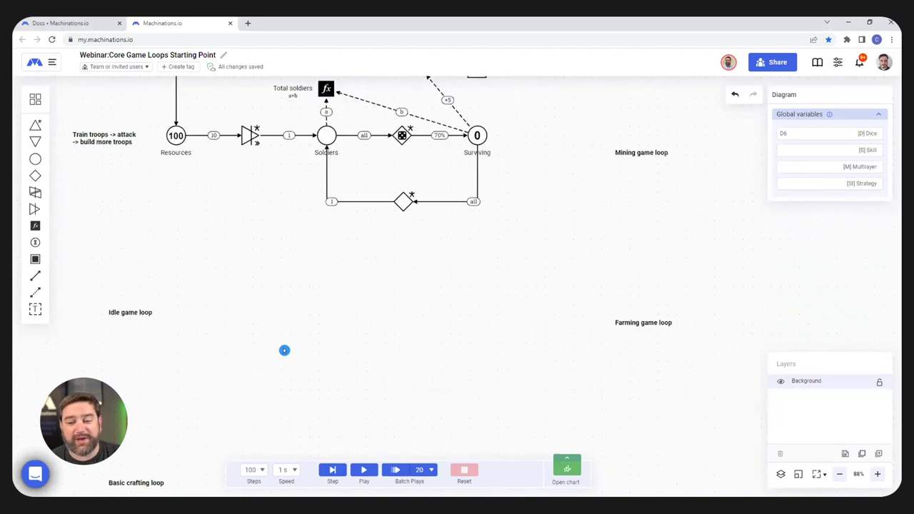
pyautogui.scroll(4, 284, 350)
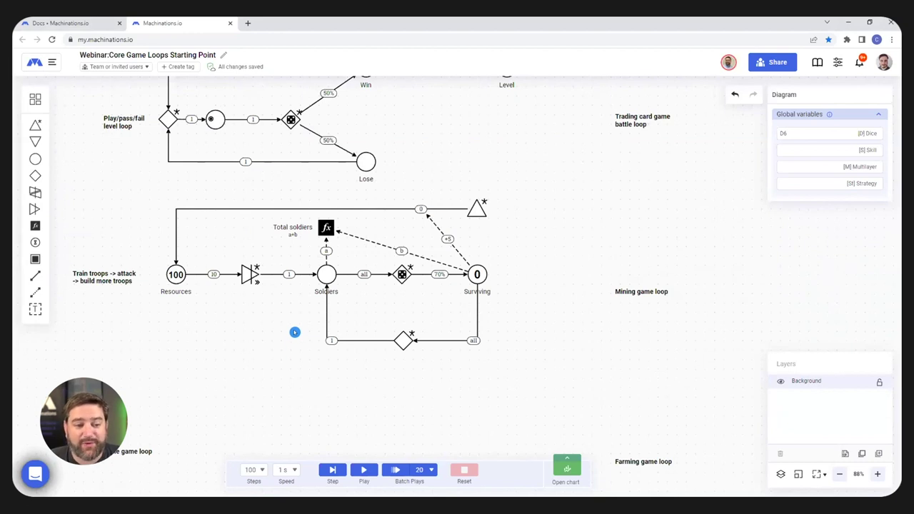
pyautogui.scroll(4, 296, 333)
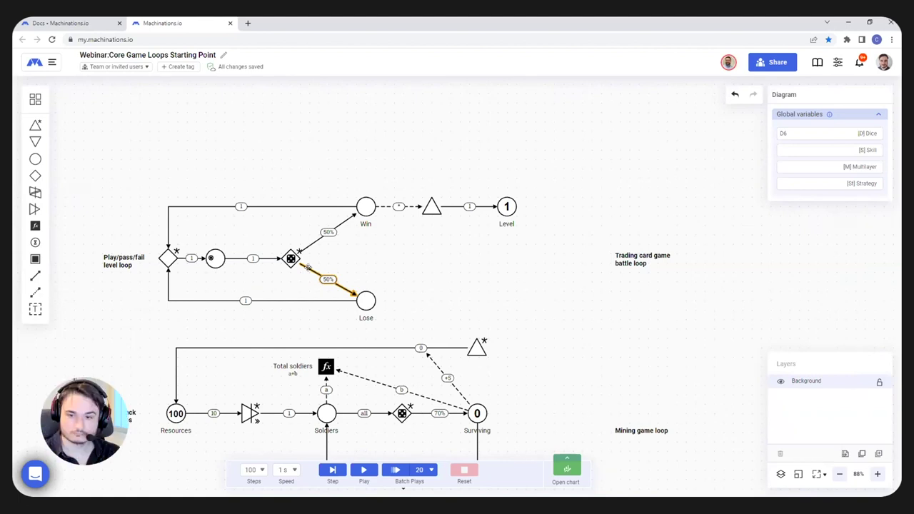
pyautogui.scroll(-3, 333, 281)
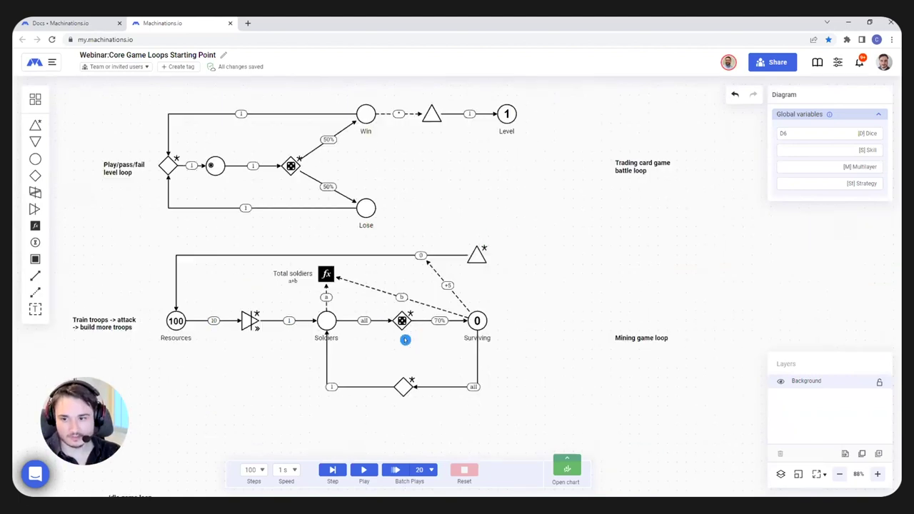
pyautogui.scroll(4, 425, 359)
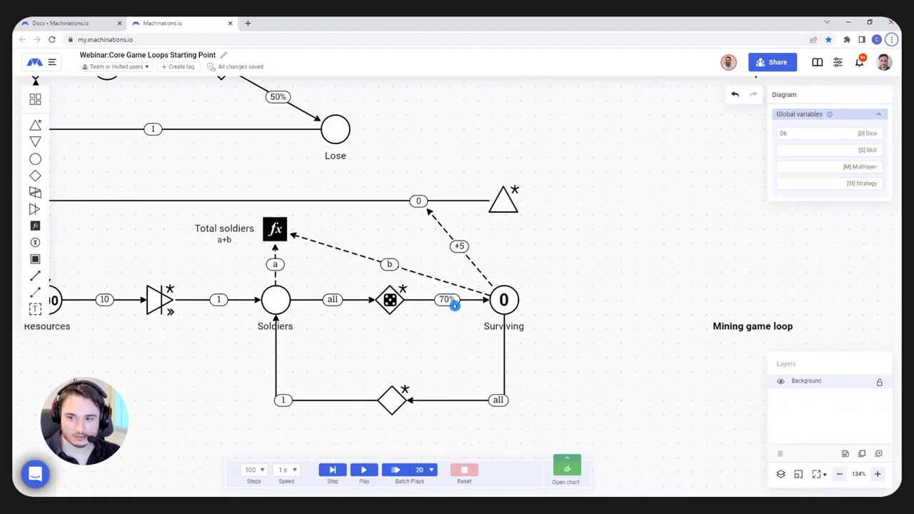
# Set the formula of the connection from the random gate to Win in the play/pass/fail loop to 20%
pyautogui.scroll(6, 312, 349)
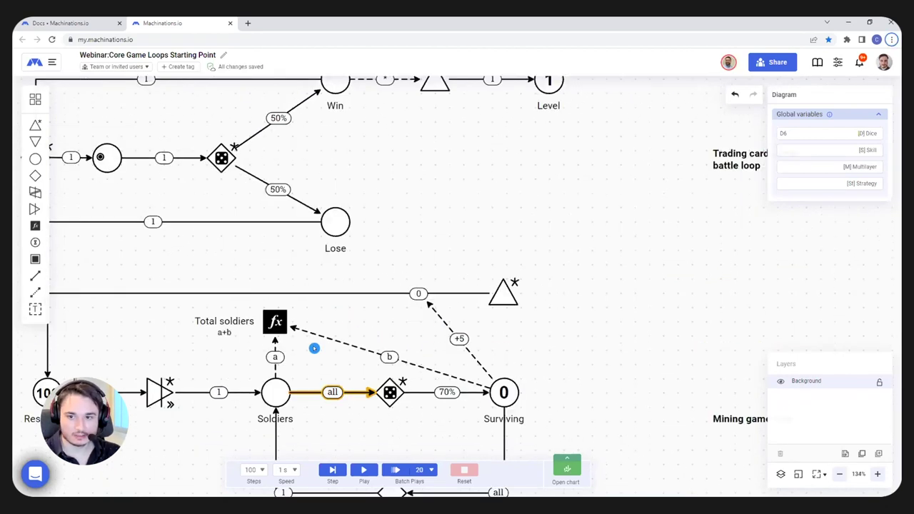
pyautogui.click(314, 203)
pyautogui.moveTo(786, 162); pyautogui.dragTo(776, 161)
pyautogui.write('20')
pyautogui.click(529, 248)
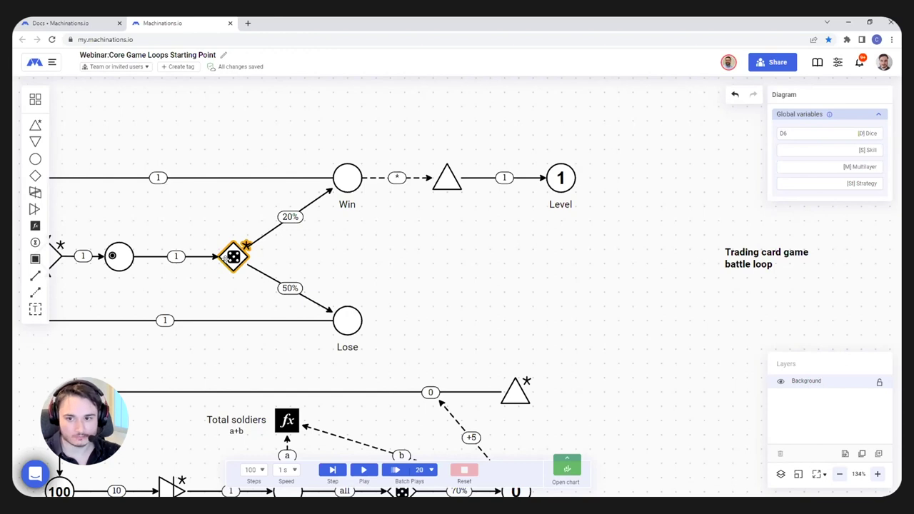
# Set the formula of the random gate's connection to the Win pool to 100%
pyautogui.click(256, 240)
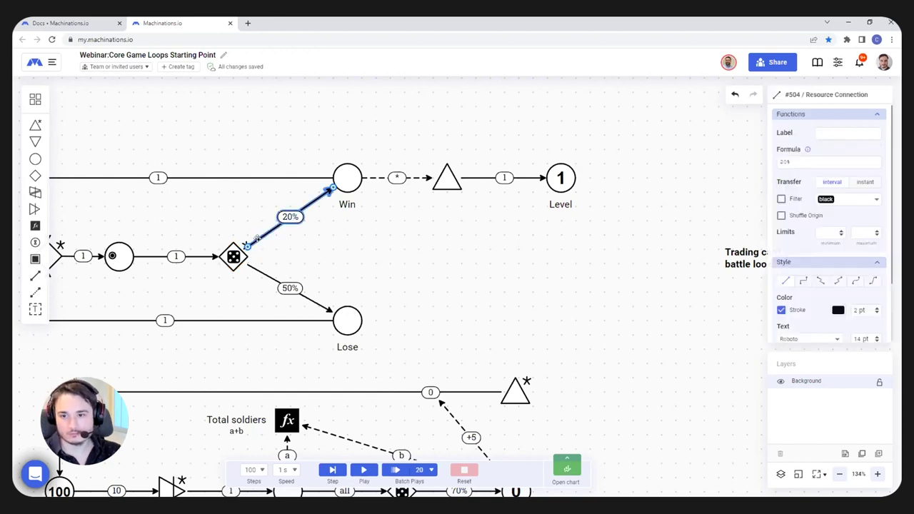
pyautogui.moveTo(793, 162); pyautogui.dragTo(740, 165)
pyautogui.press('BackSpace')
pyautogui.click(421, 246)
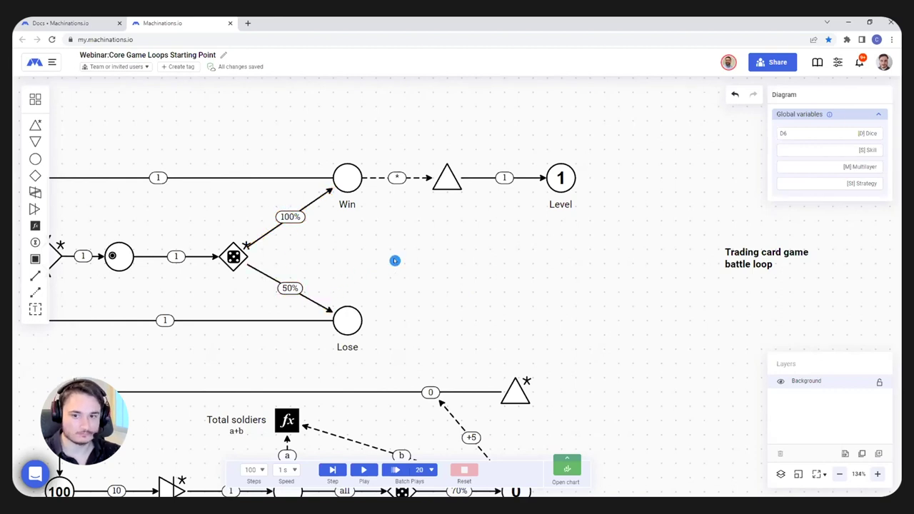
pyautogui.scroll(-4, 389, 277)
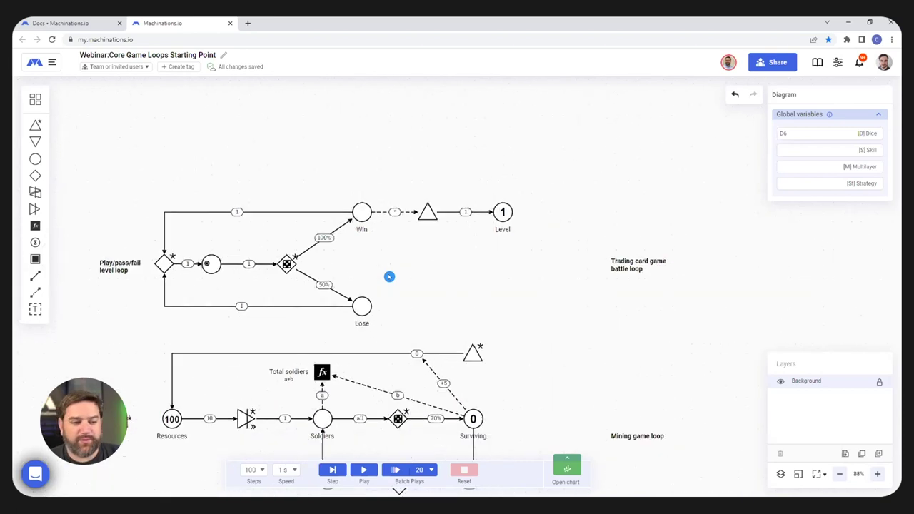
pyautogui.scroll(-3, 410, 150)
pyautogui.scroll(1, 405, 192)
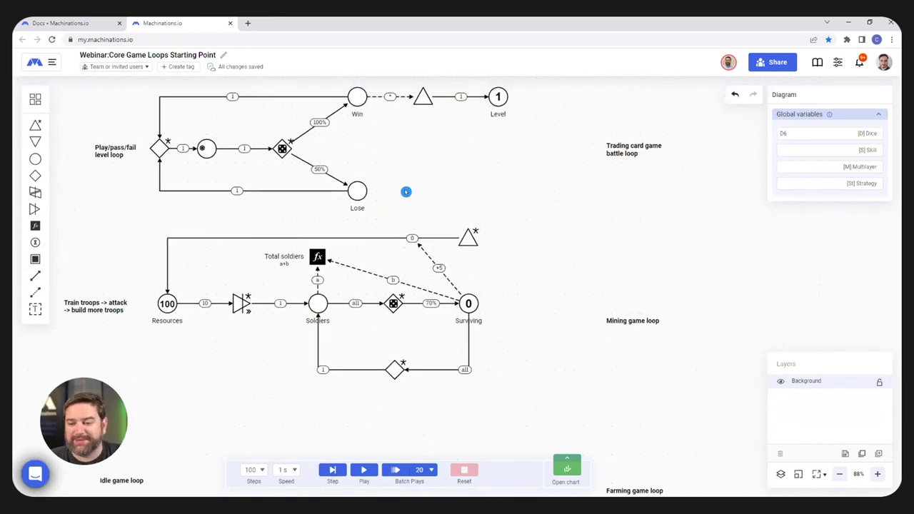
pyautogui.scroll(1, 407, 197)
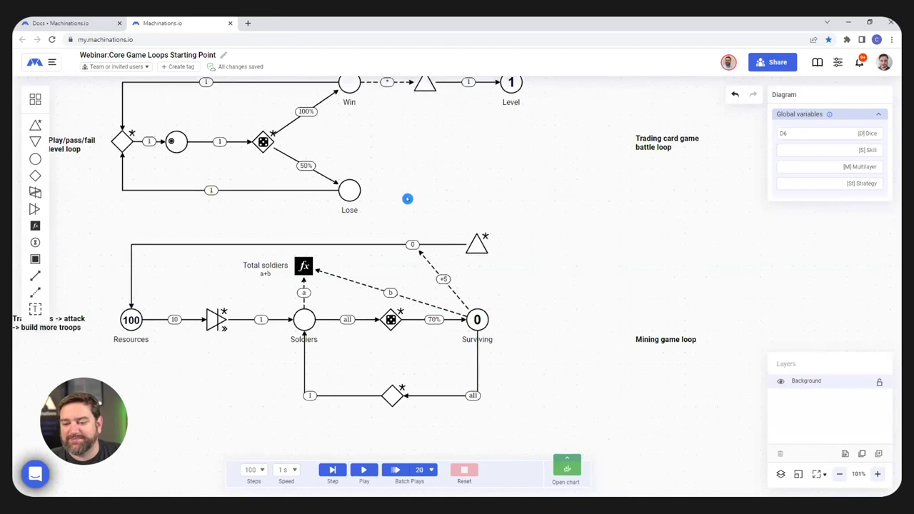
pyautogui.scroll(1, 410, 171)
pyautogui.moveTo(408, 202); pyautogui.dragTo(408, 174)
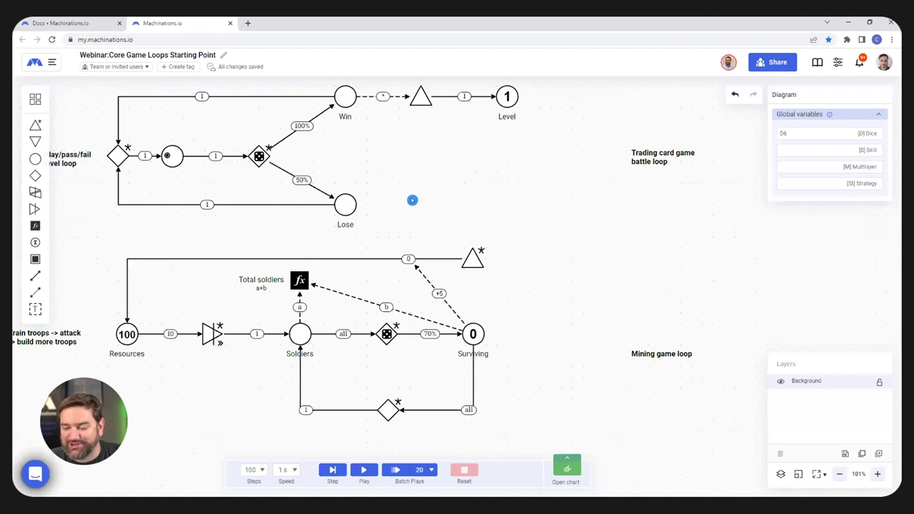
pyautogui.scroll(2, 415, 196)
pyautogui.hscroll(-2, 449, 184)
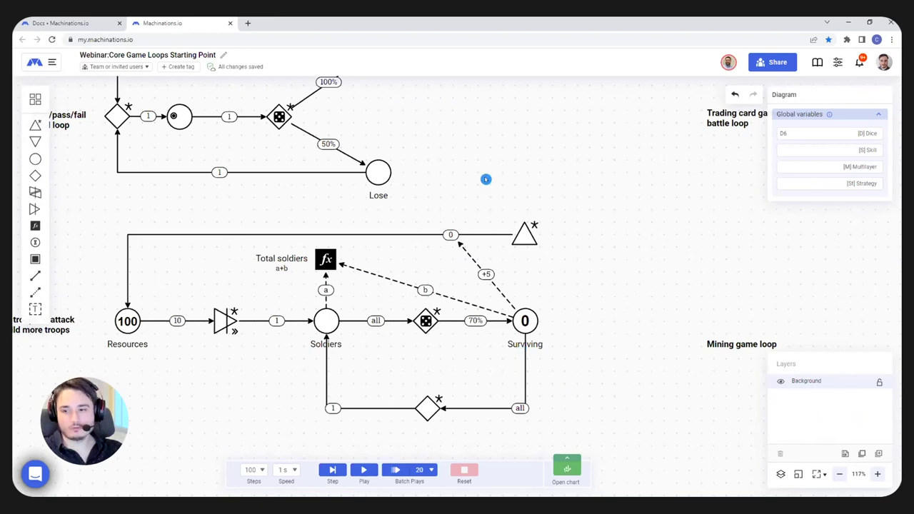
pyautogui.scroll(2, 485, 179)
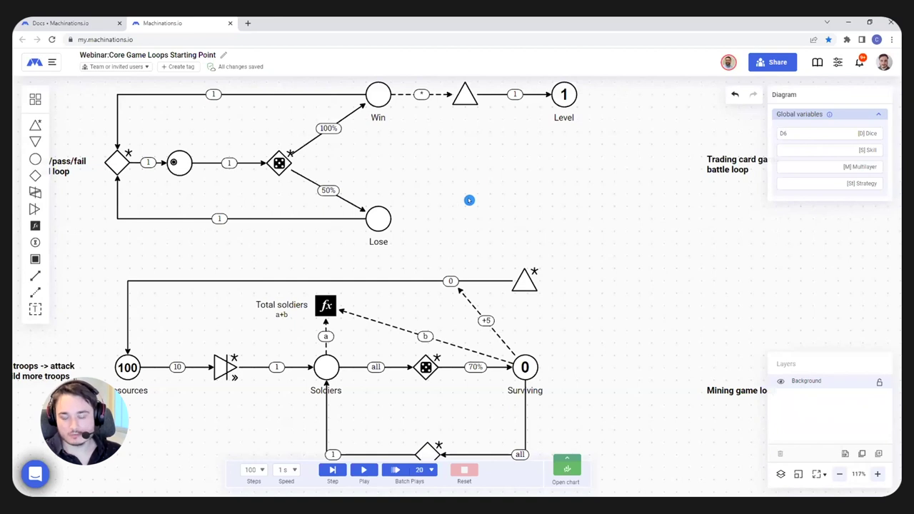
pyautogui.scroll(-2, 420, 194)
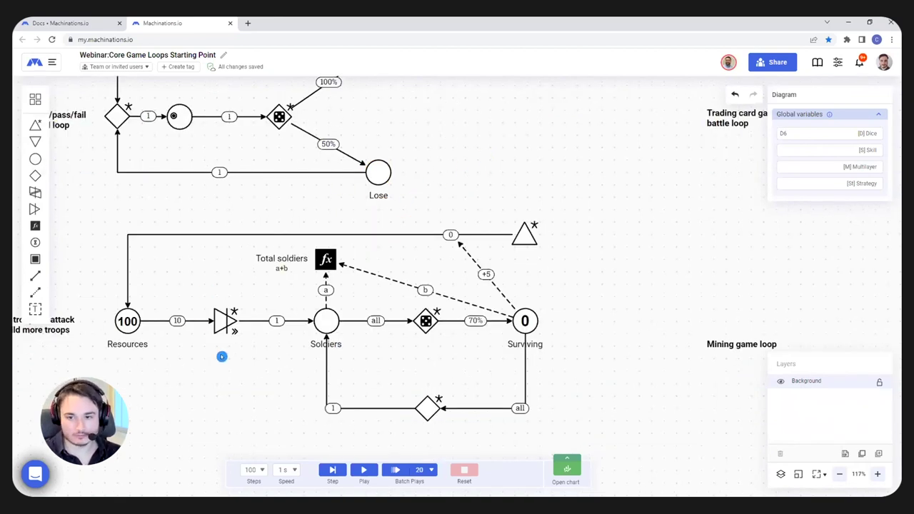
pyautogui.scroll(4, 388, 316)
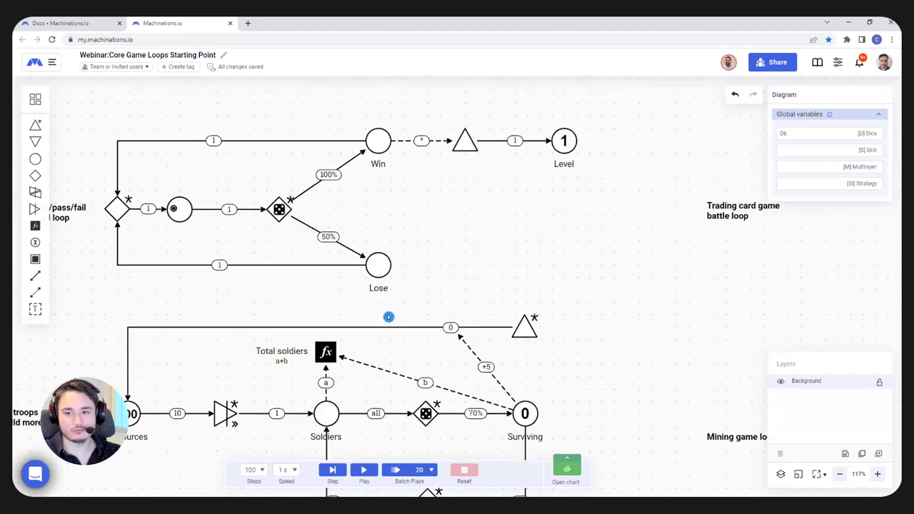
# Add an automatic source and a pool below the train troops loop, linked by a resource connection
pyautogui.scroll(-10, 388, 317)
pyautogui.moveTo(35, 126); pyautogui.dragTo(240, 354)
pyautogui.moveTo(35, 158); pyautogui.dragTo(365, 344)
pyautogui.moveTo(251, 355); pyautogui.dragTo(366, 356)
pyautogui.click(415, 322)
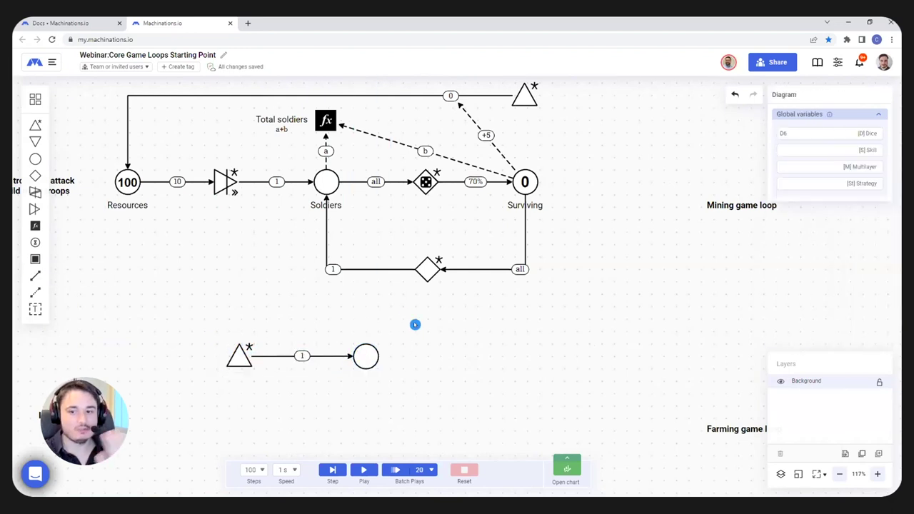
# Run a single simulation step and examine where the resources move in the new source loop and the loops above
pyautogui.click(364, 472)
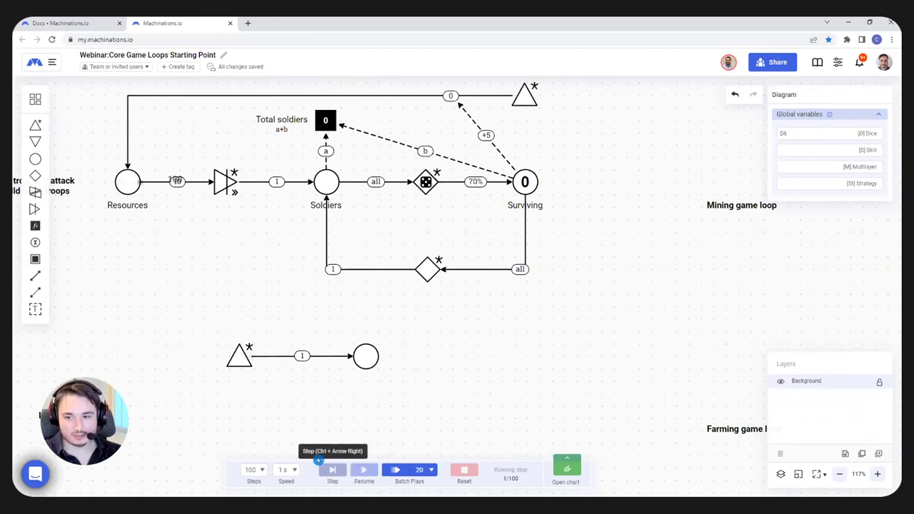
pyautogui.click(364, 471)
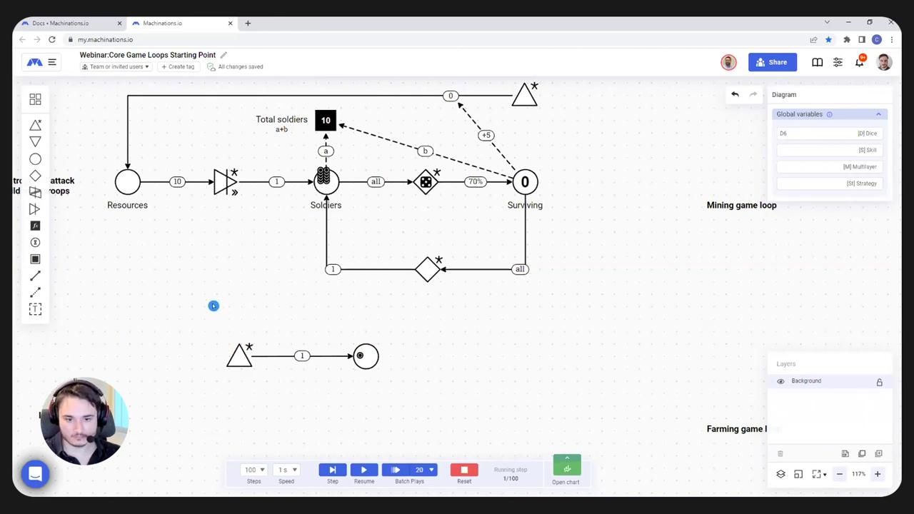
pyautogui.scroll(1, 221, 304)
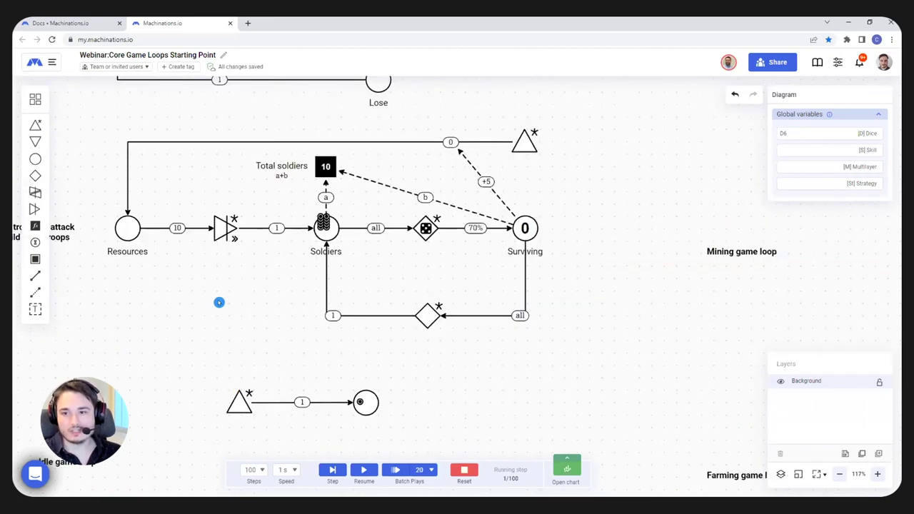
pyautogui.scroll(-2, 219, 302)
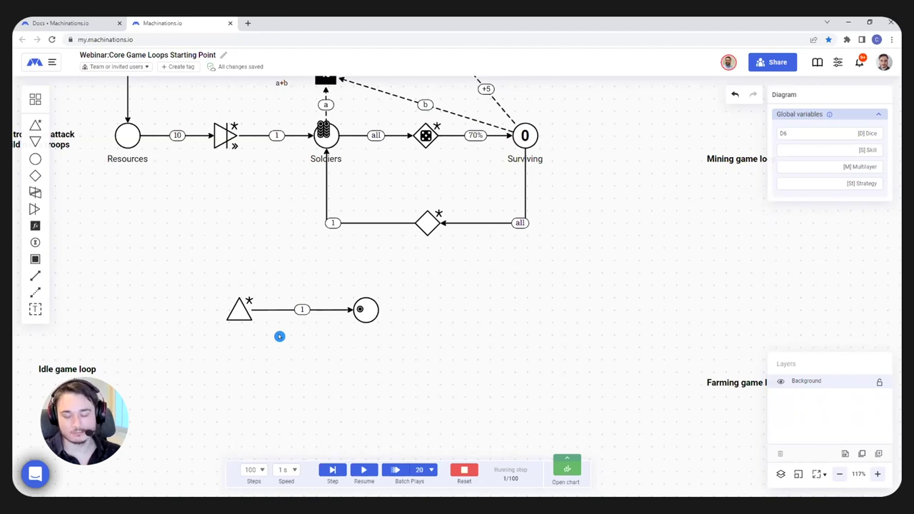
pyautogui.scroll(1, 270, 363)
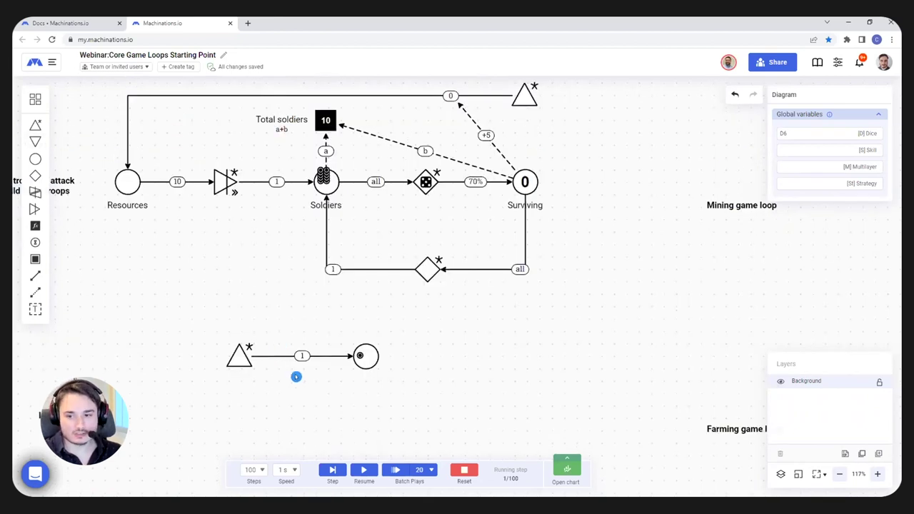
pyautogui.scroll(-1, 296, 377)
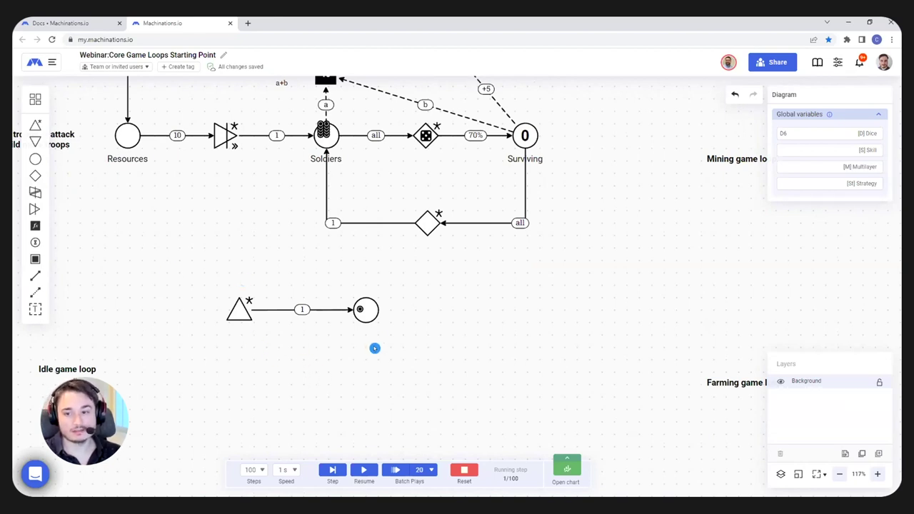
pyautogui.scroll(1, 236, 343)
pyautogui.scroll(4, 235, 344)
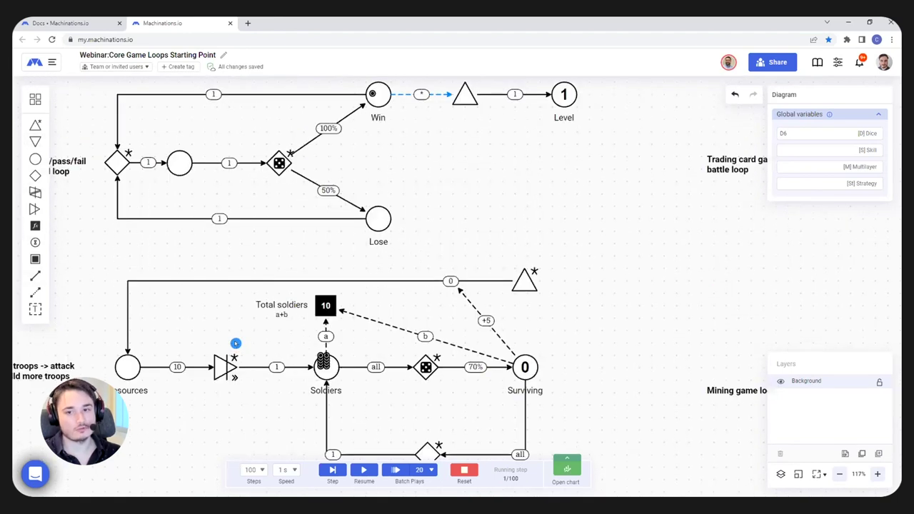
pyautogui.scroll(1, 236, 343)
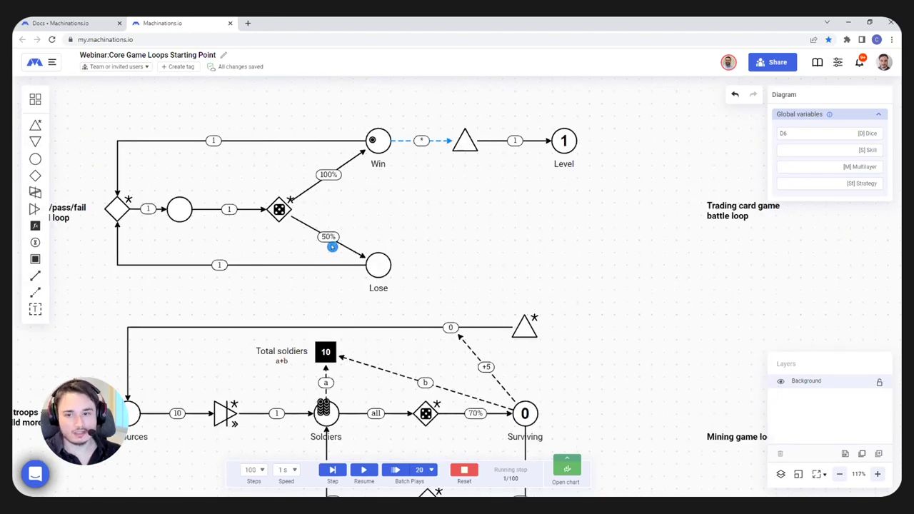
pyautogui.scroll(2, 395, 245)
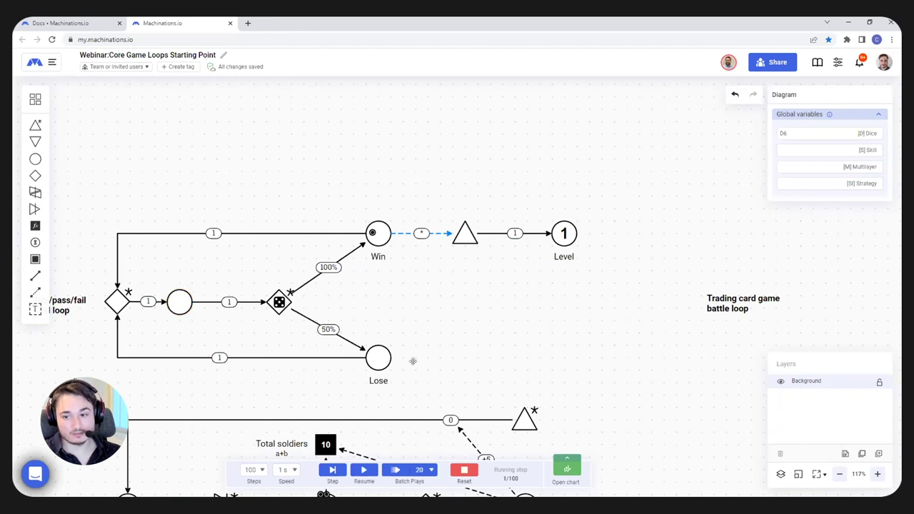
# Reset the simulation and give the pool before the random gate in the play/pass/fail loop 10 starting resources
pyautogui.click(465, 470)
pyautogui.click(179, 301)
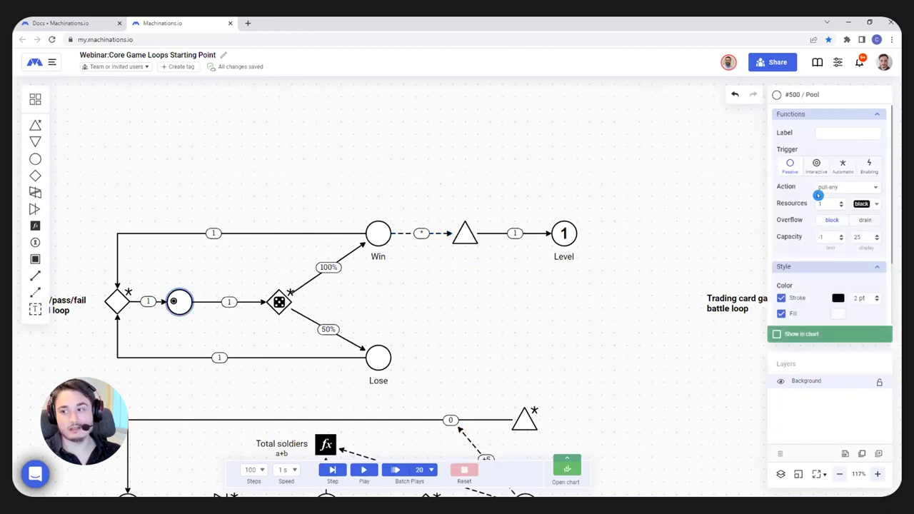
pyautogui.click(832, 206)
pyautogui.write('0')
pyautogui.click(528, 290)
# Set the formula of the connection from that pool to the random gate to all
pyautogui.click(229, 302)
pyautogui.doubleClick(800, 169)
pyautogui.write('all')
pyautogui.press('Return')
pyautogui.click(416, 274)
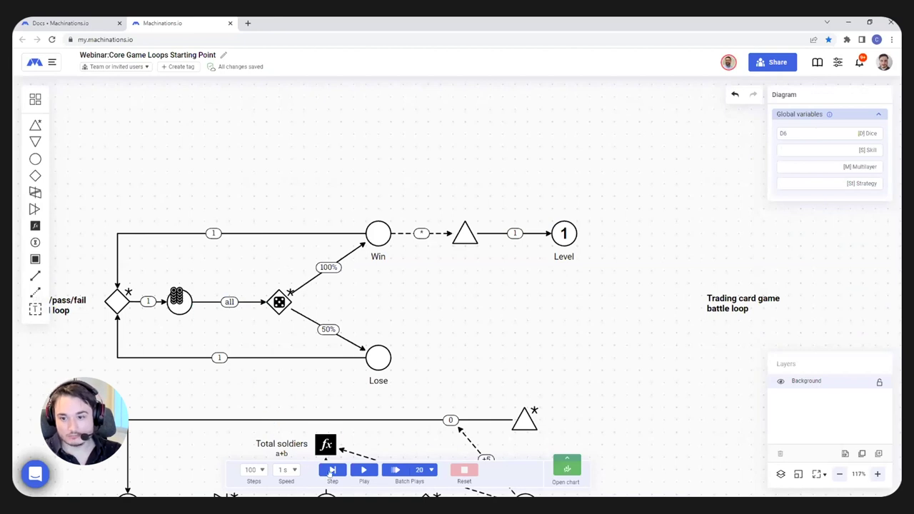
# Run a single step to examine how the resources split between Win and Lose, and briefly check the execution chart
pyautogui.click(364, 470)
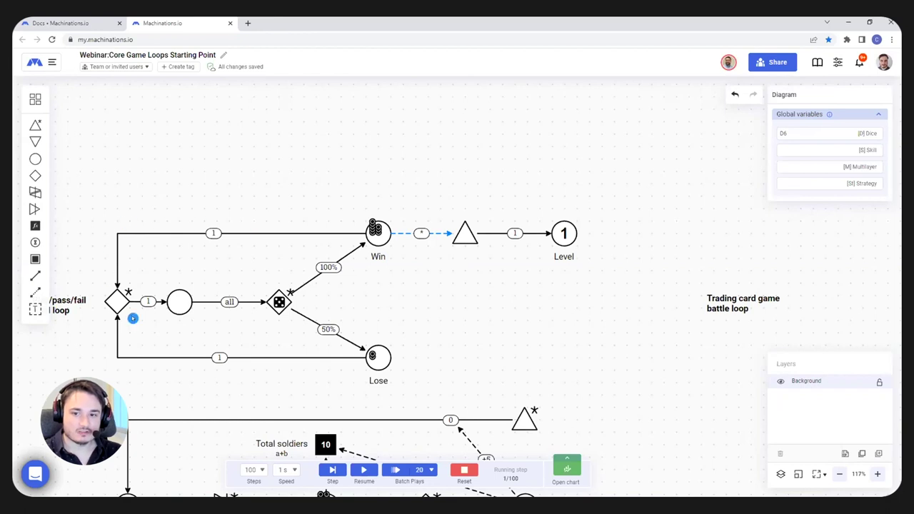
pyautogui.scroll(-3, 419, 320)
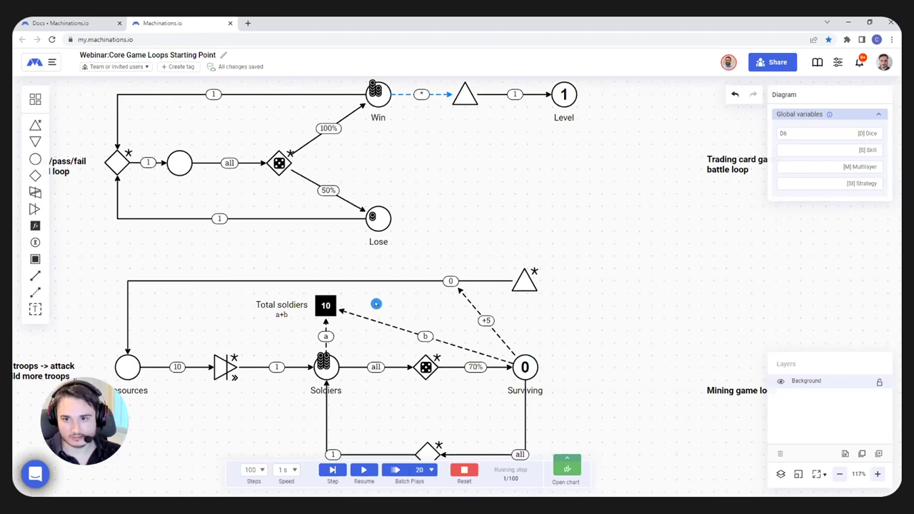
pyautogui.scroll(-3, 374, 303)
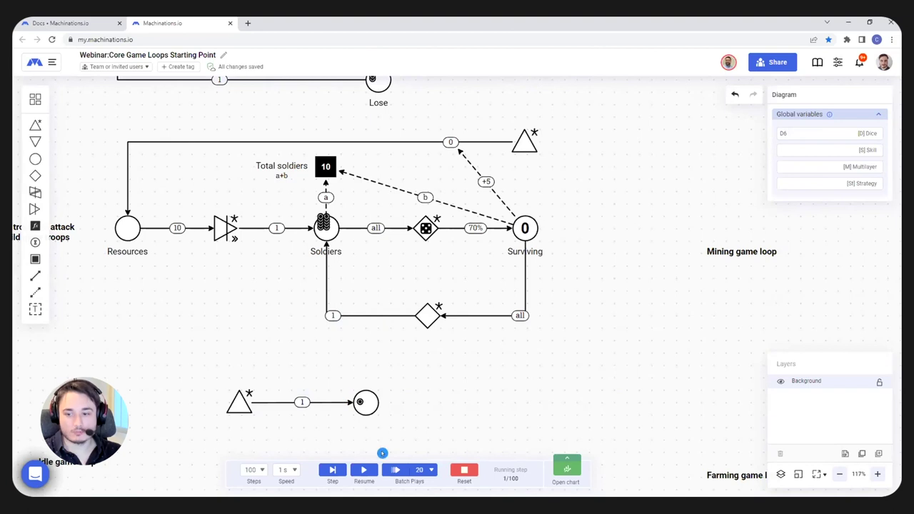
pyautogui.click(568, 459)
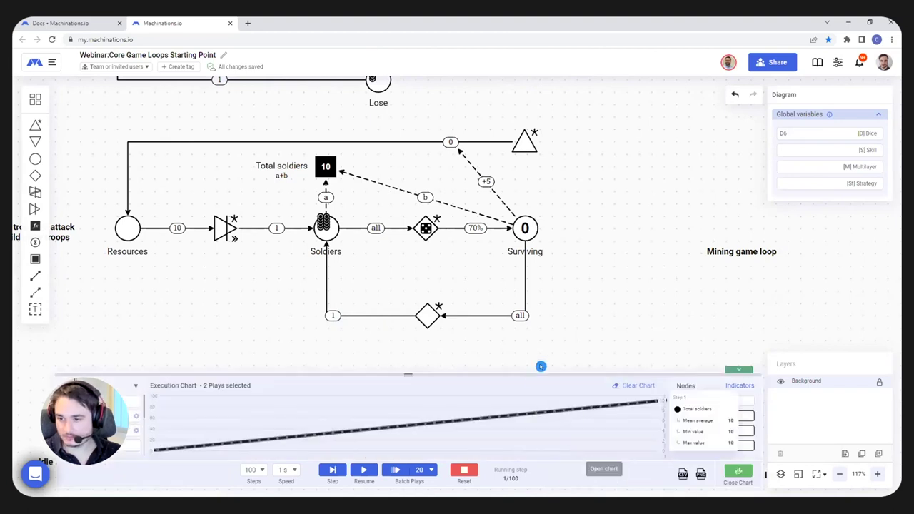
pyautogui.click(408, 370)
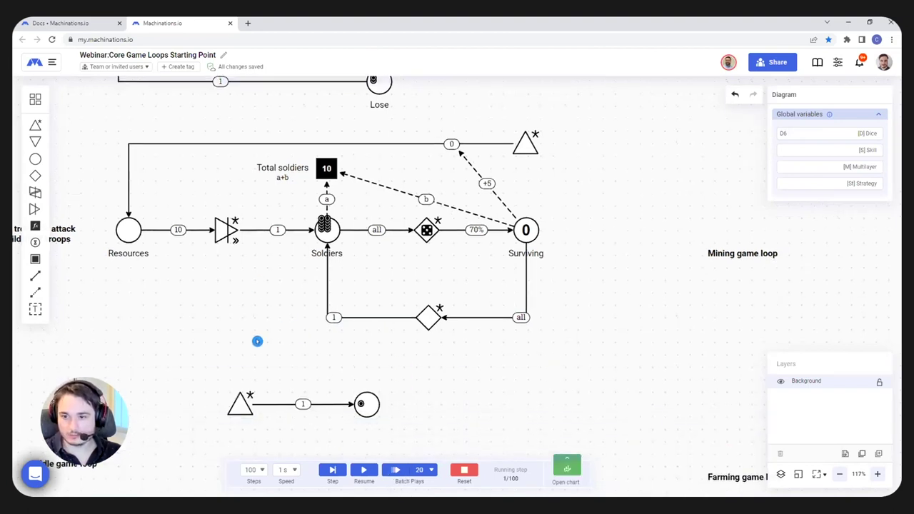
# Resume the simulation as a continuous play, try a speed of 0.5 s, and set the speed to 3 s
pyautogui.scroll(1, 293, 386)
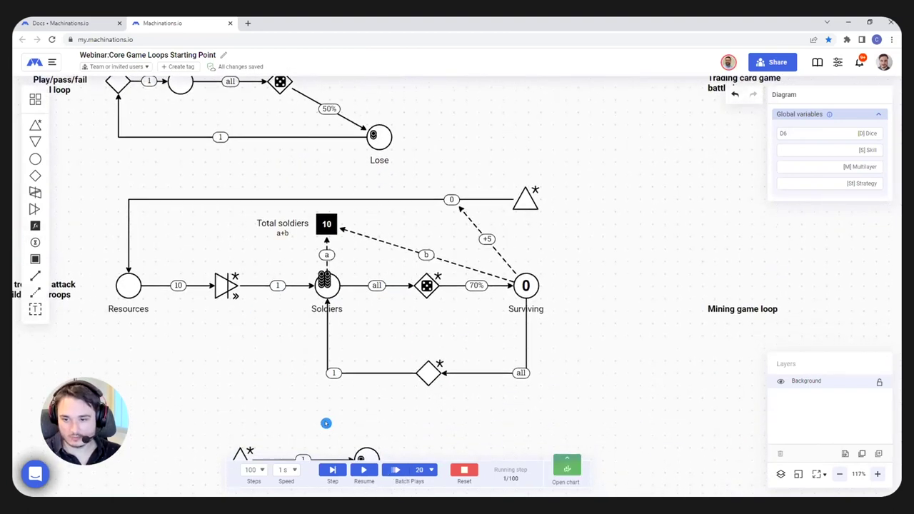
pyautogui.click(364, 472)
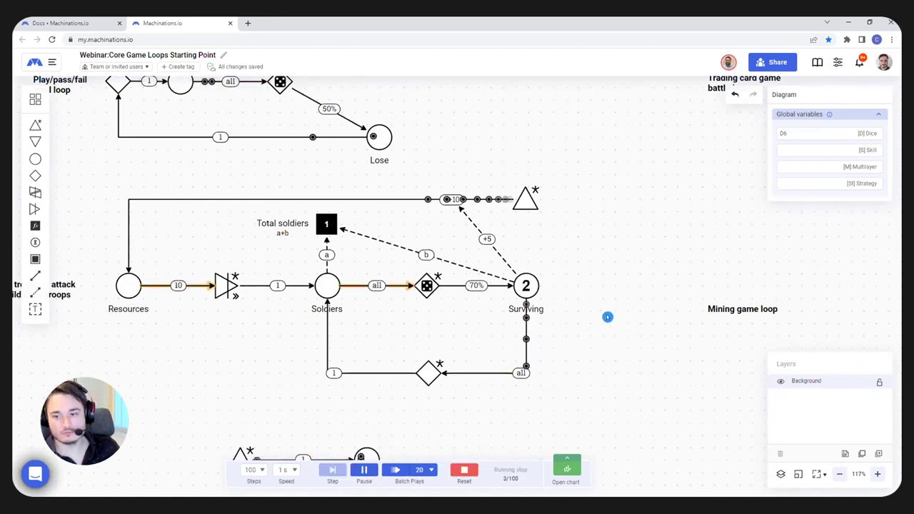
pyautogui.click(285, 470)
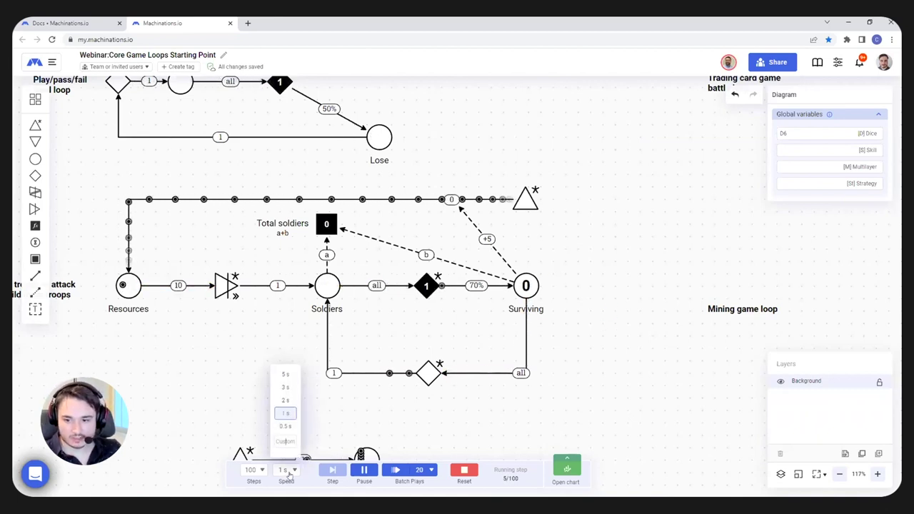
pyautogui.click(286, 425)
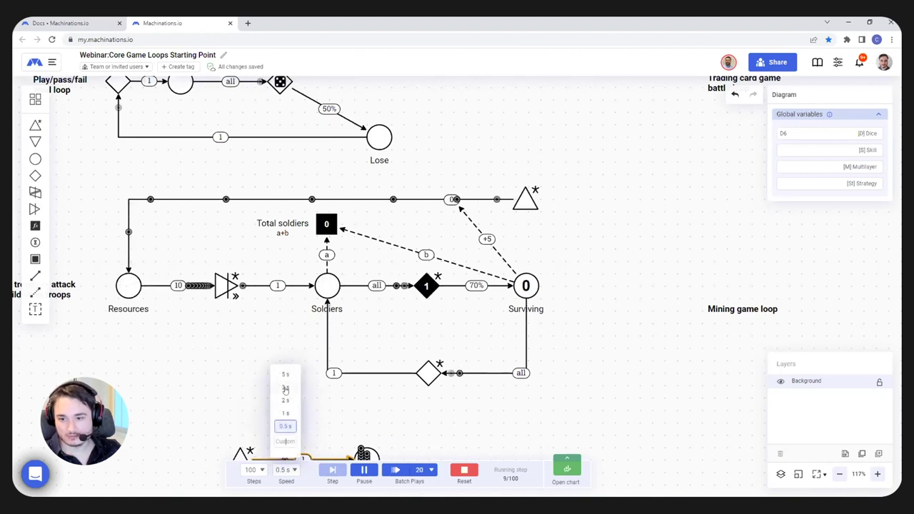
pyautogui.click(285, 387)
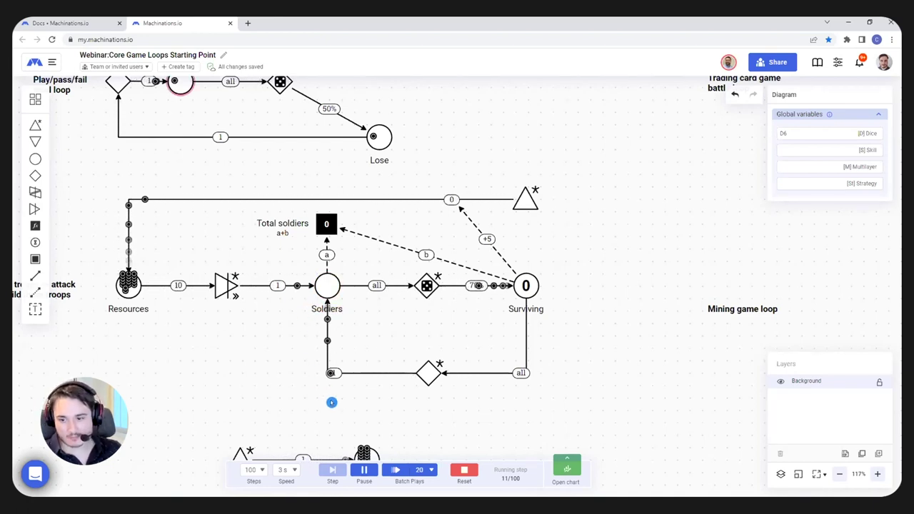
# Pause the running simulation and set the play speed to 1 s
pyautogui.click(363, 469)
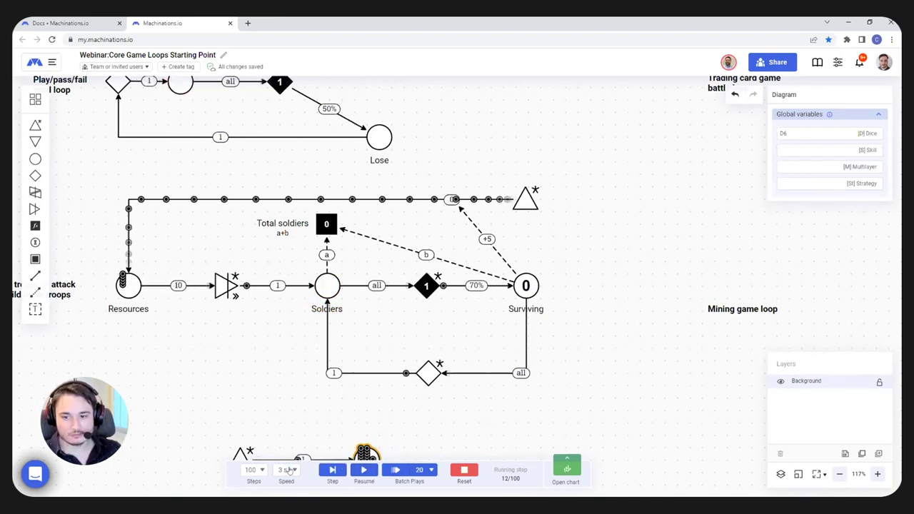
pyautogui.click(285, 470)
pyautogui.click(284, 413)
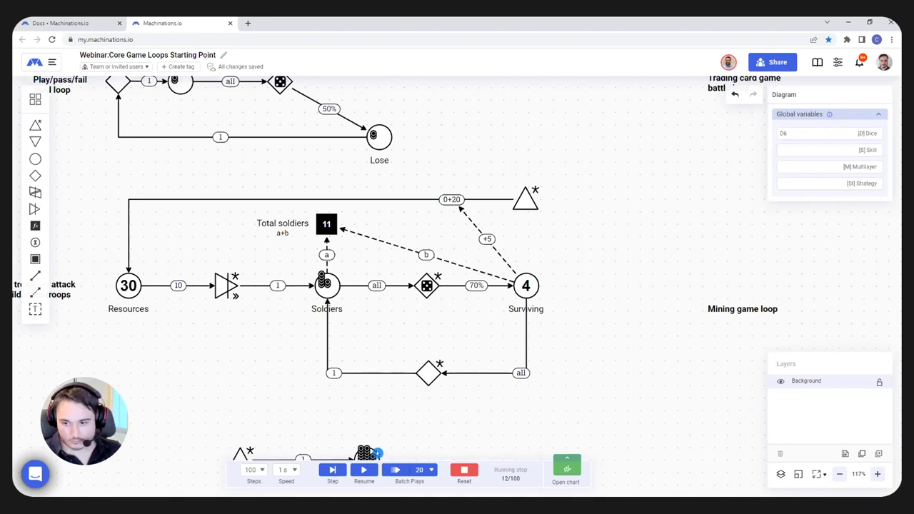
pyautogui.hotkey('ctrl', 'Down')
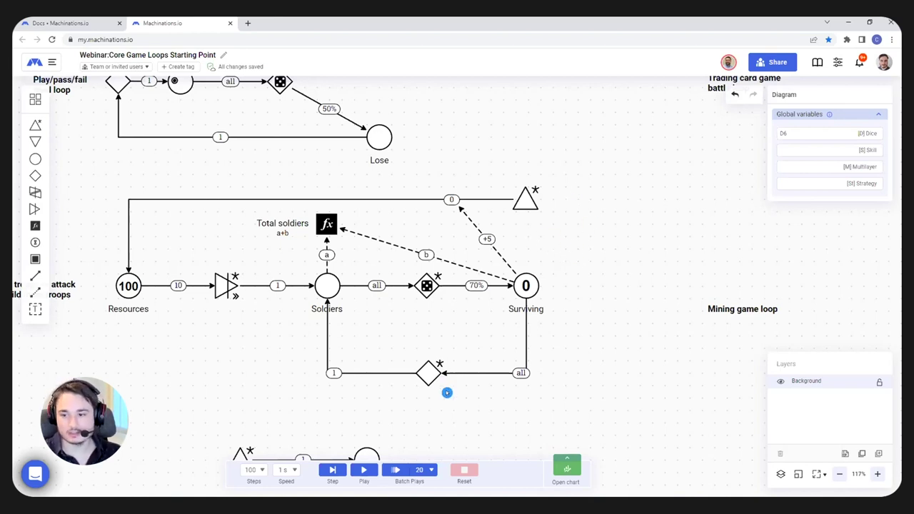
# Open the execution chart, enlarge it over the diagram and clear the plotted plays
pyautogui.click(432, 470)
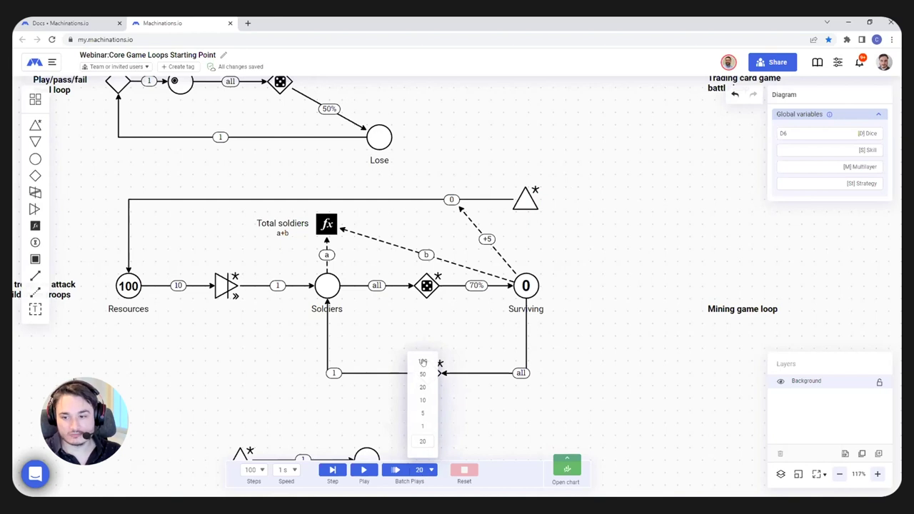
pyautogui.click(568, 464)
pyautogui.moveTo(408, 372); pyautogui.dragTo(408, 198)
pyautogui.click(649, 206)
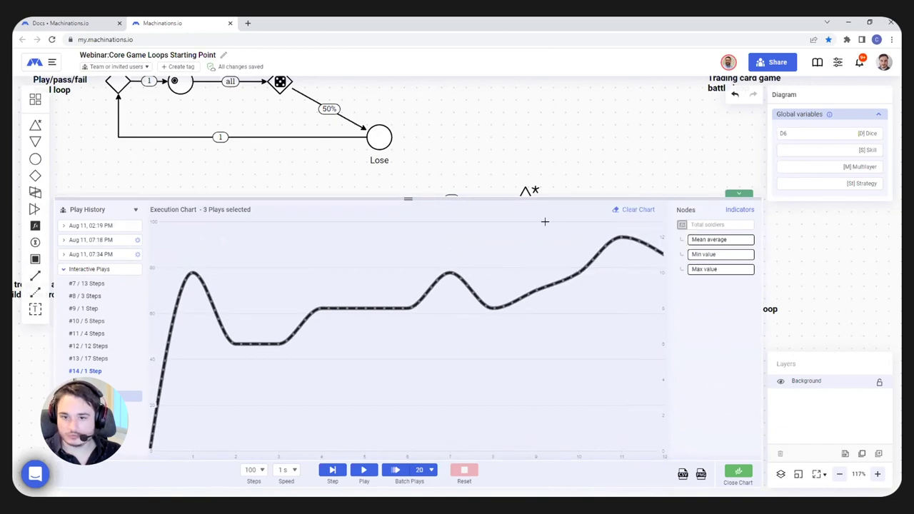
# Plot Total soldiers for play #45 of the Aug 11, 07:34 PM batch in the execution chart
pyautogui.click(61, 254)
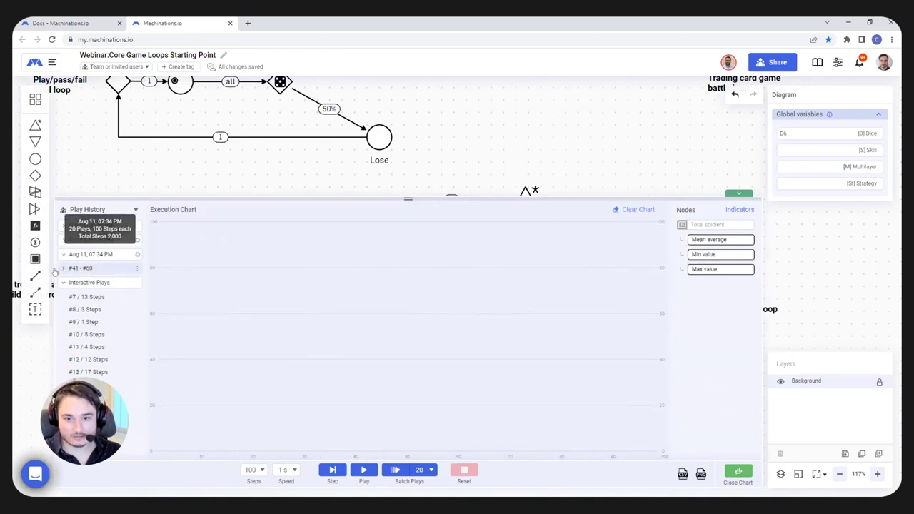
pyautogui.click(78, 268)
pyautogui.scroll(-3, 91, 300)
pyautogui.scroll(4, 100, 322)
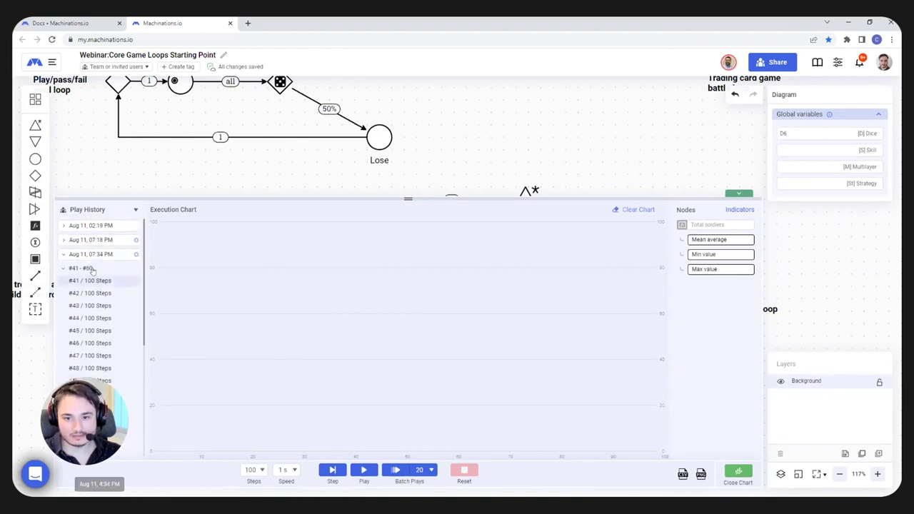
pyautogui.click(99, 330)
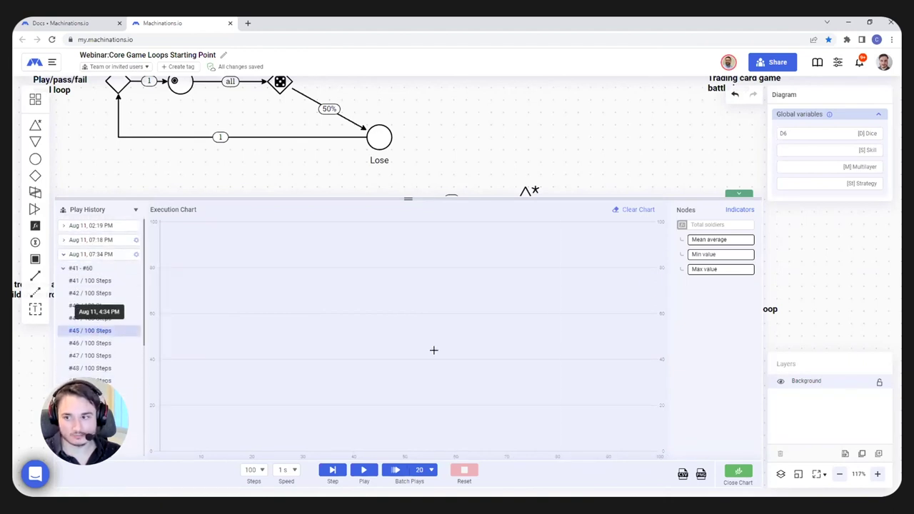
pyautogui.click(721, 258)
pyautogui.click(730, 272)
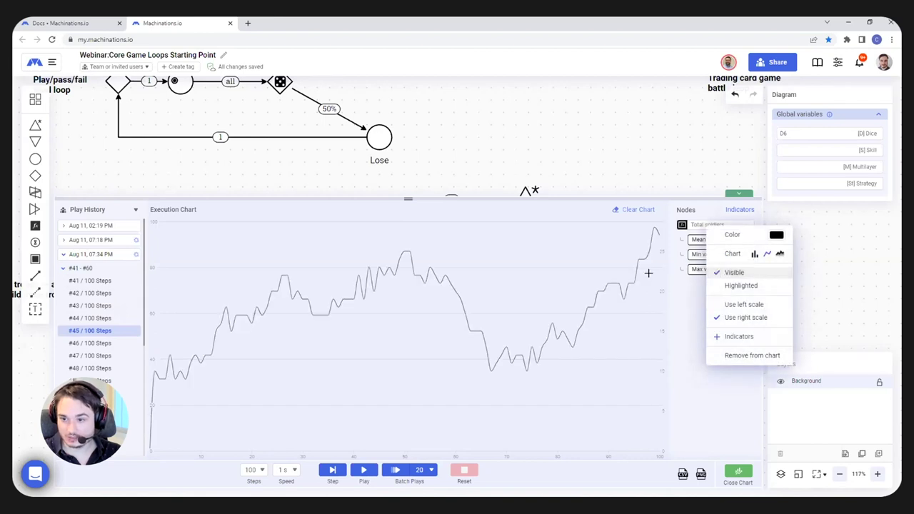
# Chart all plays of the Aug 11, 07:34 PM batch together and examine the Total soldiers curves
pyautogui.click(91, 293)
pyautogui.click(91, 254)
pyautogui.click(370, 305)
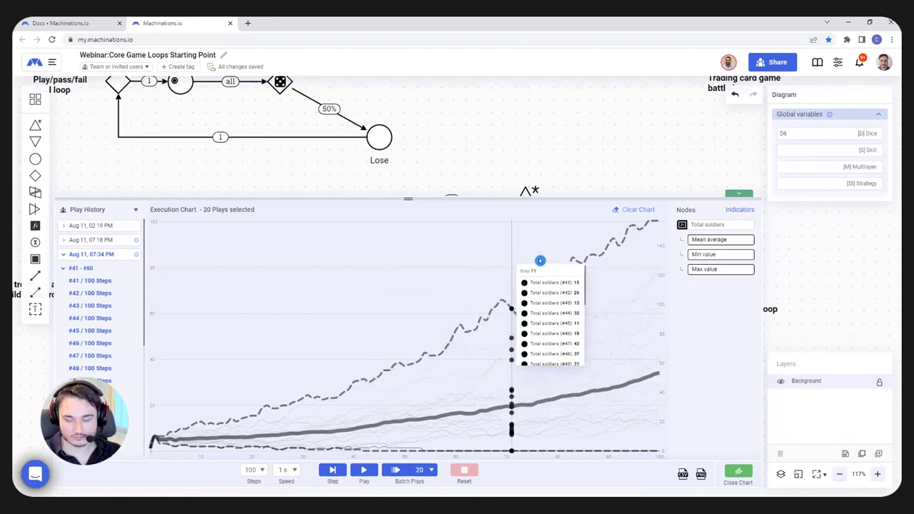
# Clear the execution chart and shrink it to uncover the troop-training loop
pyautogui.click(625, 211)
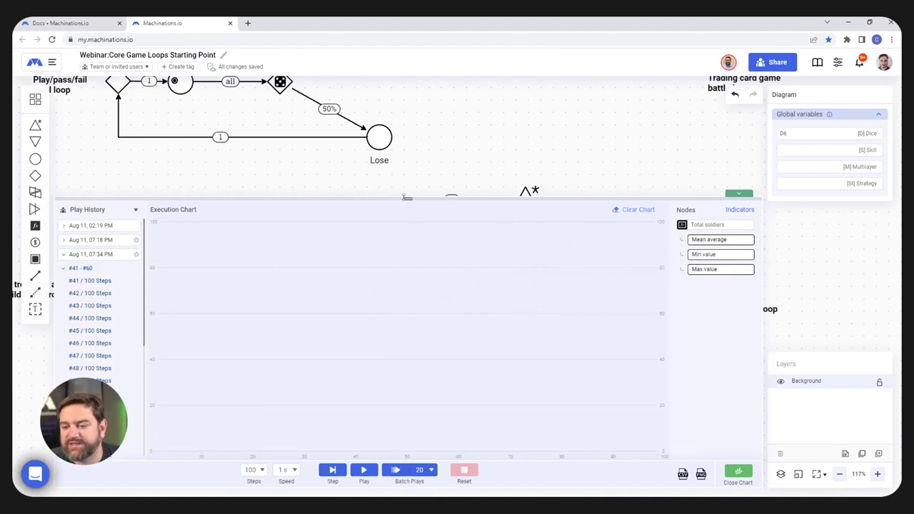
pyautogui.moveTo(404, 196); pyautogui.dragTo(405, 194)
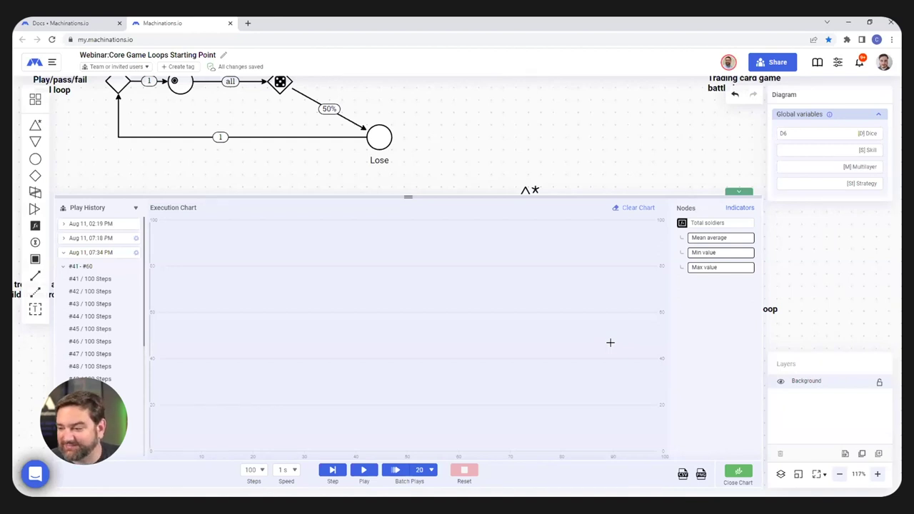
pyautogui.moveTo(408, 197); pyautogui.dragTo(408, 414)
pyautogui.scroll(-2, 392, 303)
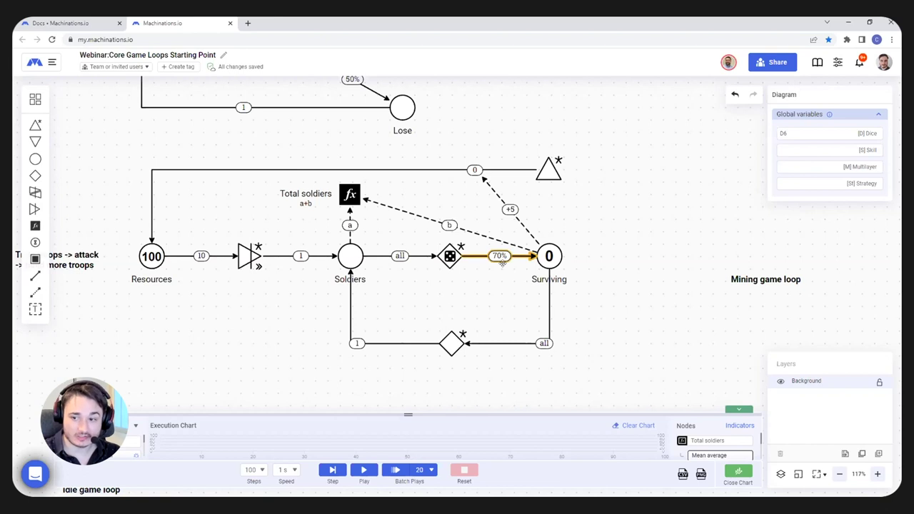
pyautogui.moveTo(408, 374); pyautogui.dragTo(420, 238)
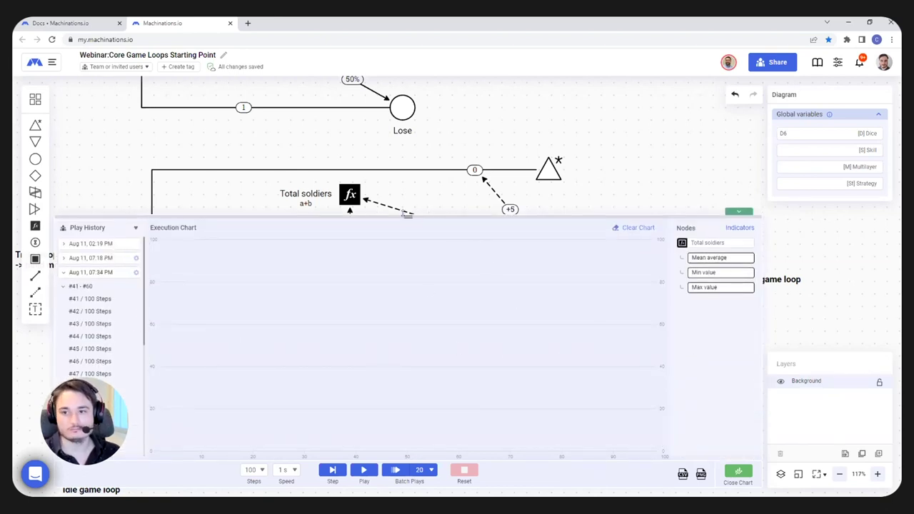
pyautogui.moveTo(408, 234); pyautogui.dragTo(419, 443)
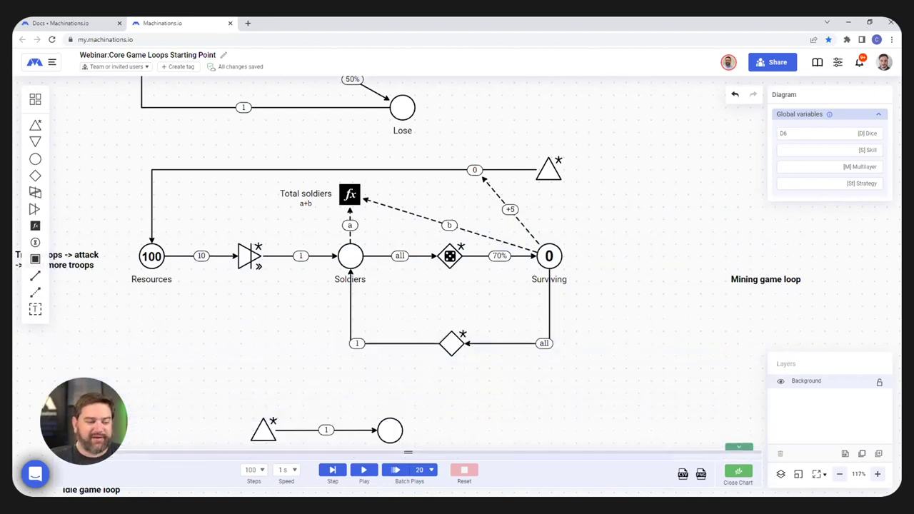
# Delete the source, connection and pool placed below the troop-training loop
pyautogui.scroll(-2, 271, 343)
pyautogui.moveTo(219, 241); pyautogui.dragTo(396, 363)
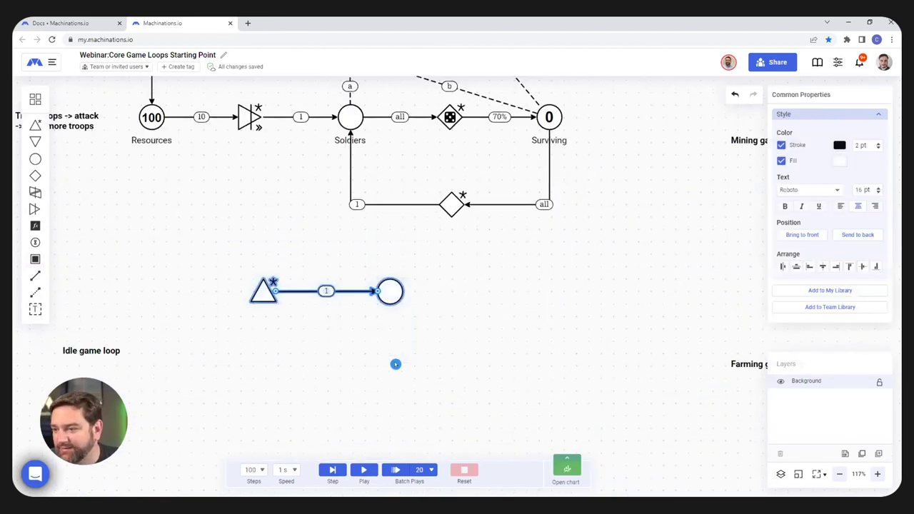
pyautogui.press('Delete')
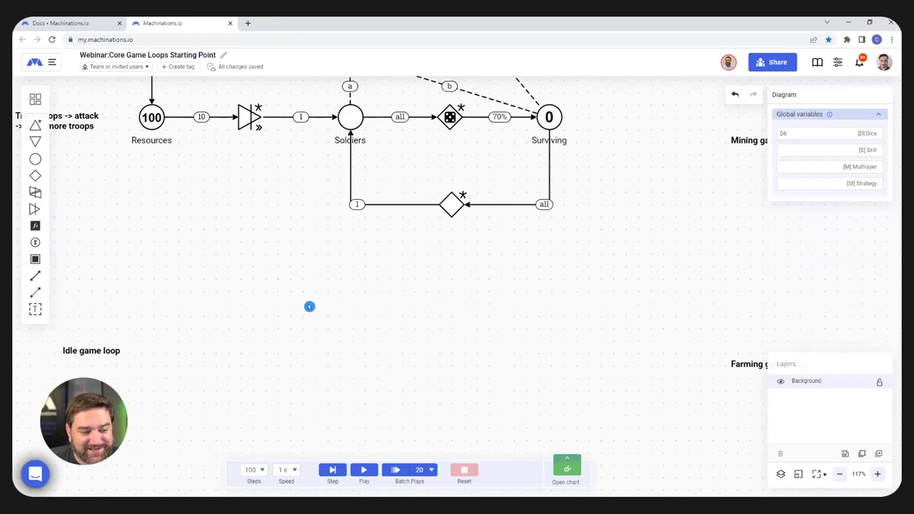
# Move the "Idle game loop" label slightly to the left on the canvas
pyautogui.scroll(-3, 285, 298)
pyautogui.moveTo(285, 298); pyautogui.dragTo(332, 325)
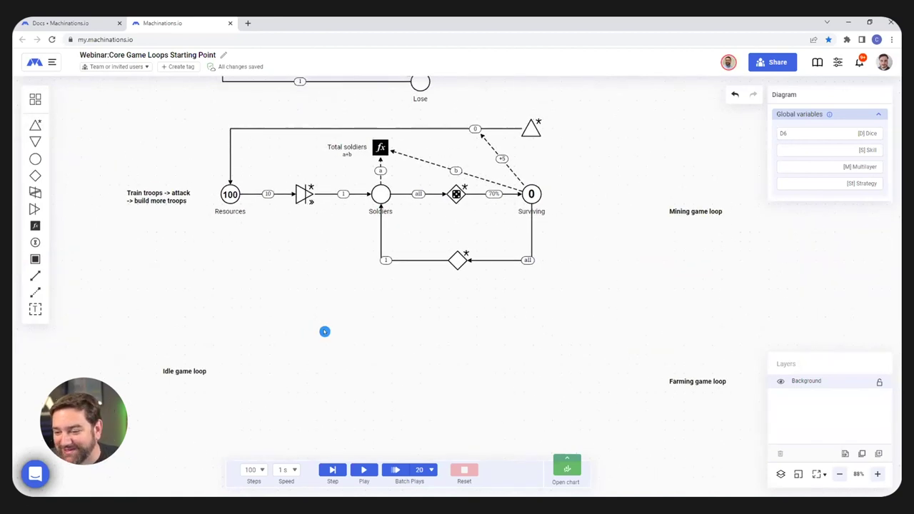
pyautogui.scroll(-2, 317, 314)
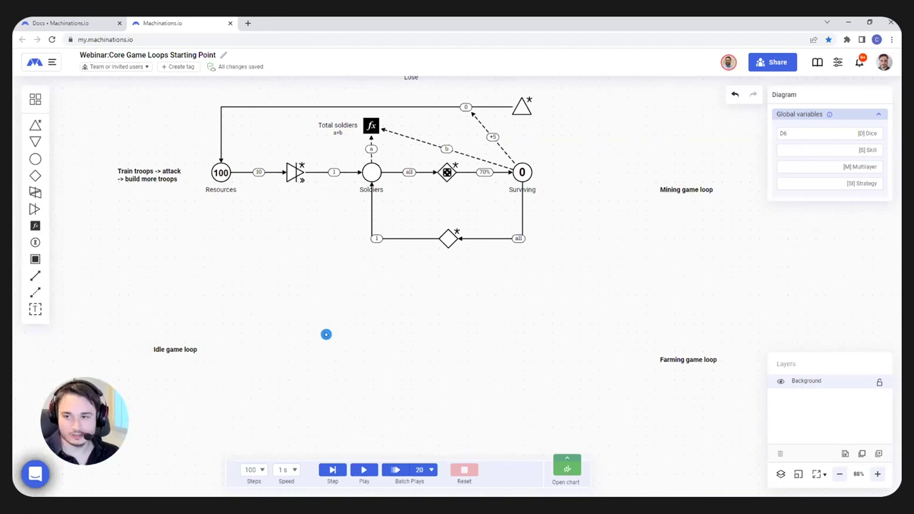
pyautogui.scroll(2, 308, 342)
pyautogui.scroll(-3, 359, 310)
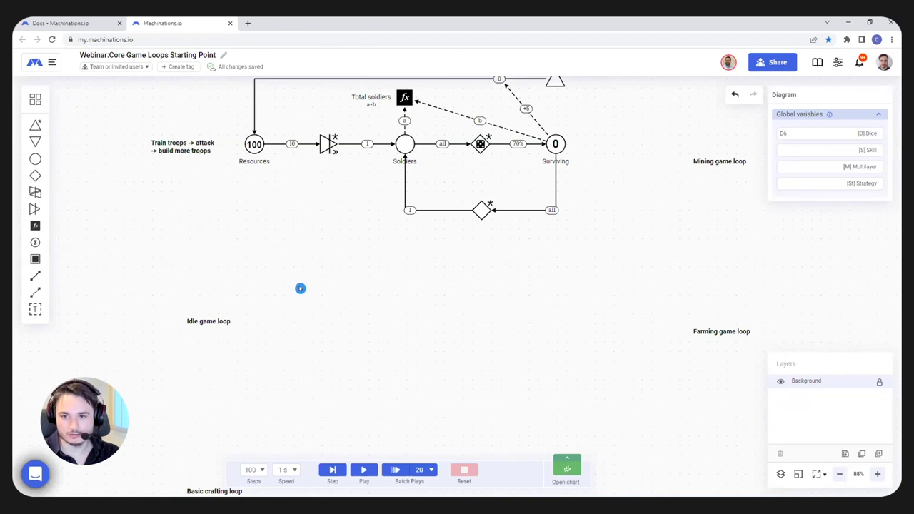
pyautogui.moveTo(196, 323); pyautogui.dragTo(175, 323)
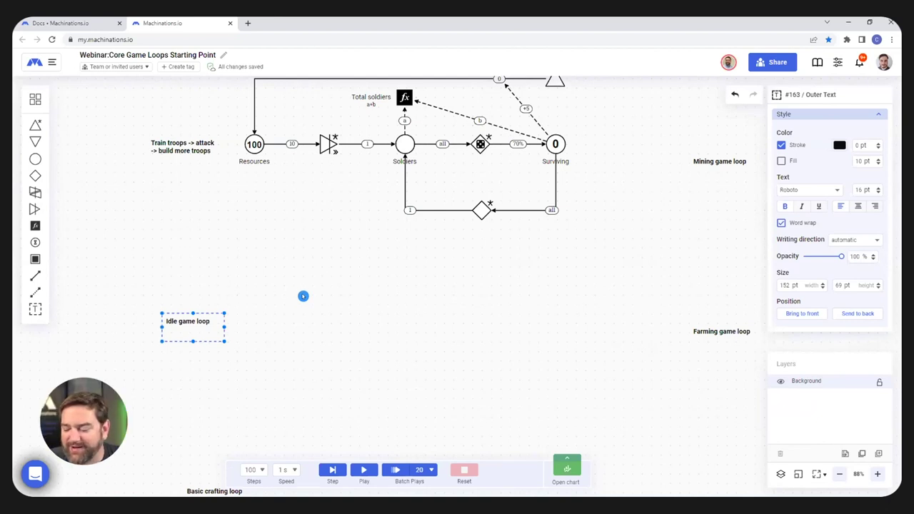
pyautogui.click(292, 329)
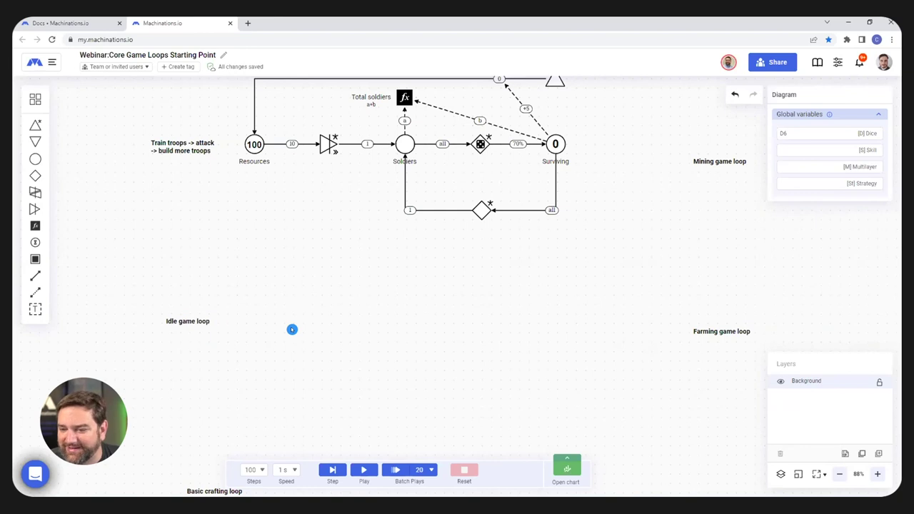
# Review the play/pass/fail and troop-training loops and the empty area beside the "Idle game loop" label
pyautogui.scroll(5, 292, 329)
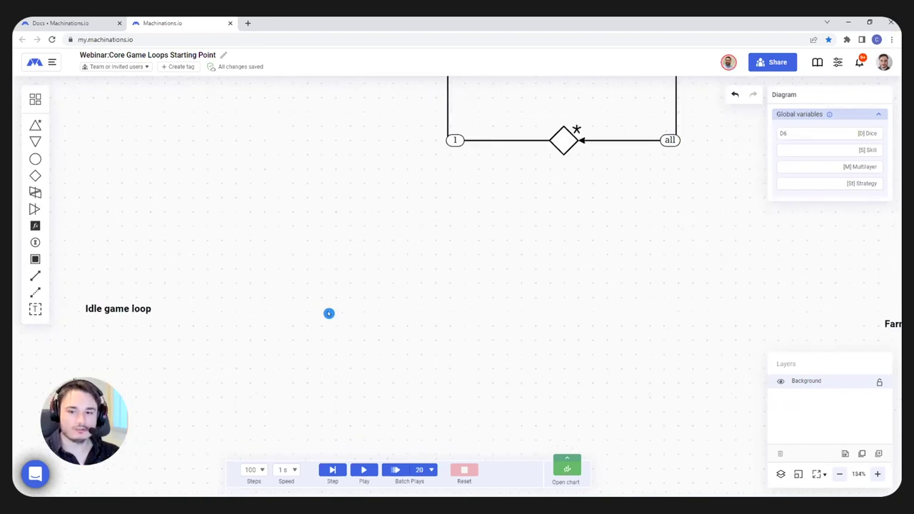
pyautogui.scroll(-3, 329, 313)
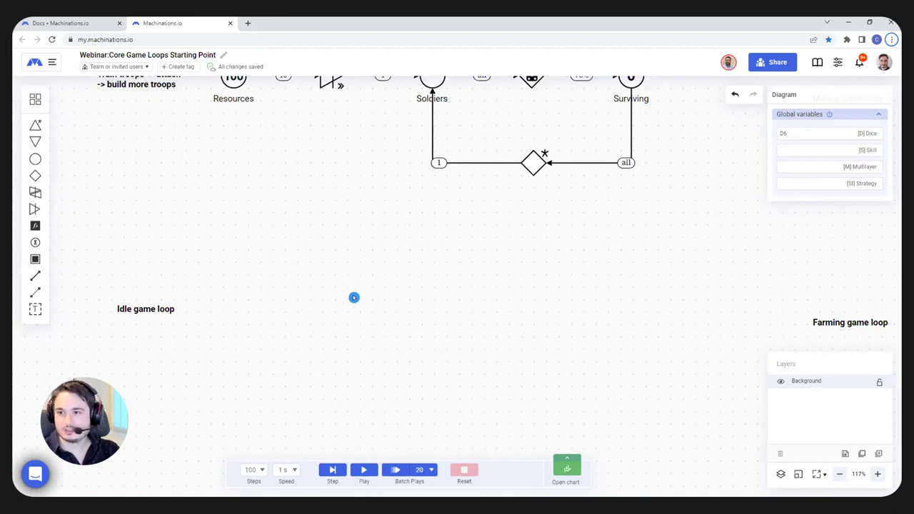
pyautogui.scroll(1, 353, 297)
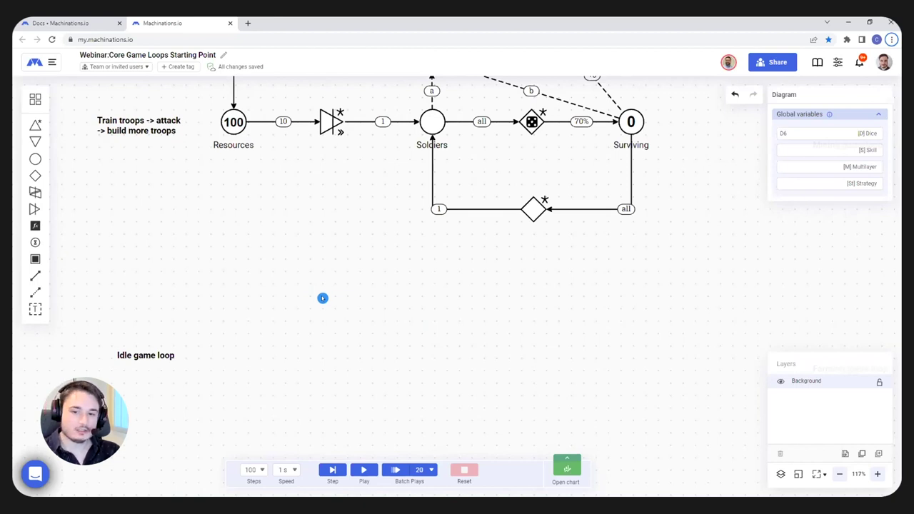
pyautogui.scroll(-4, 323, 298)
pyautogui.scroll(10, 455, 374)
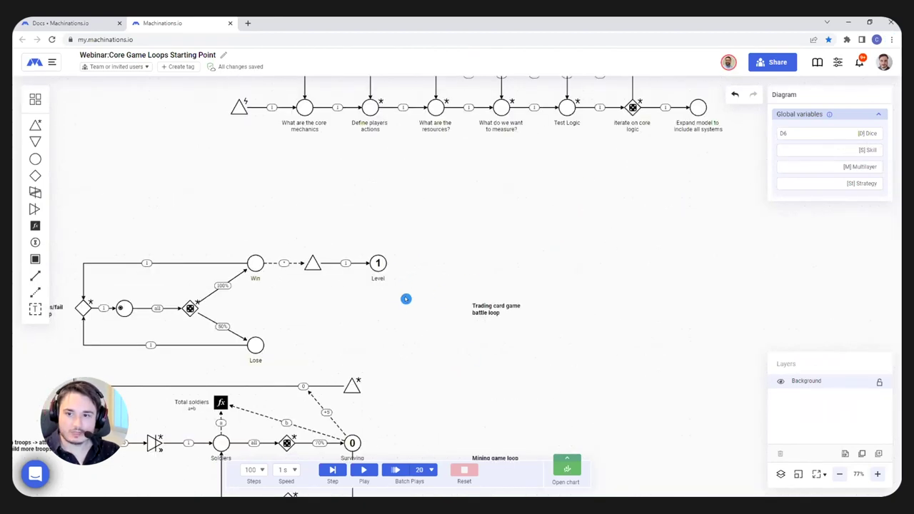
pyautogui.scroll(-5, 378, 203)
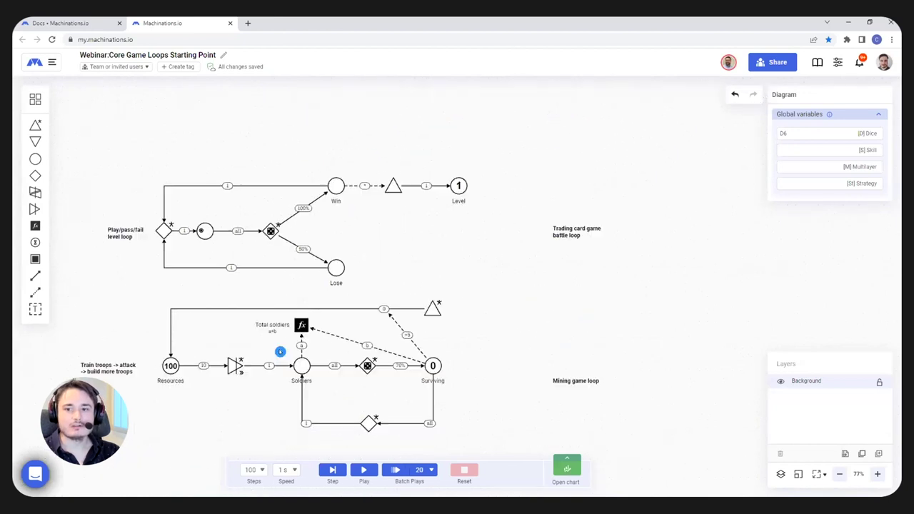
pyautogui.scroll(-3, 302, 247)
pyautogui.scroll(3, 286, 307)
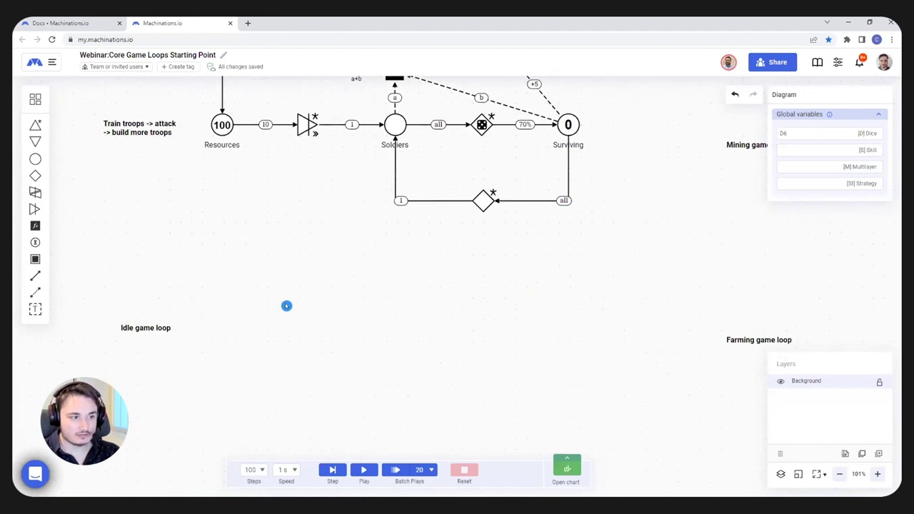
# Place an automatic source labelled "Building production" just to the right of the "Idle game loop" label
pyautogui.click(35, 124)
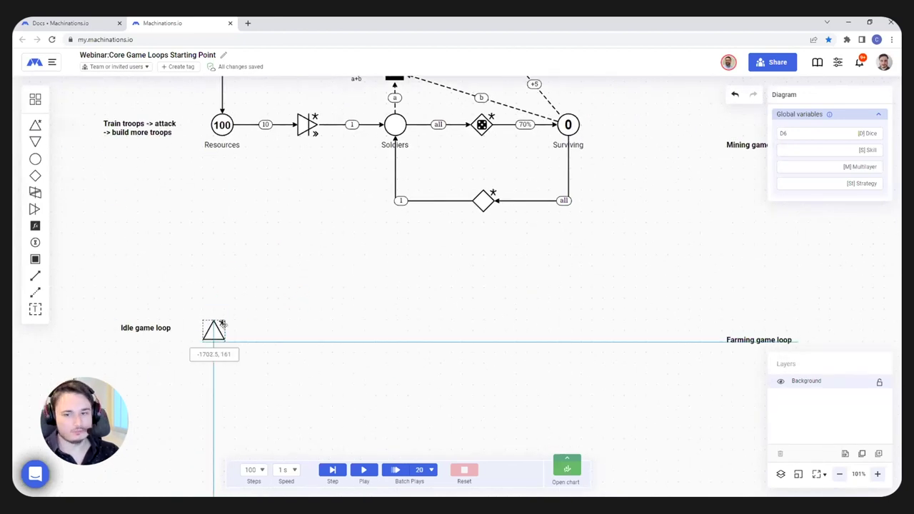
pyautogui.click(233, 320)
pyautogui.click(833, 134)
pyautogui.write('Building production')
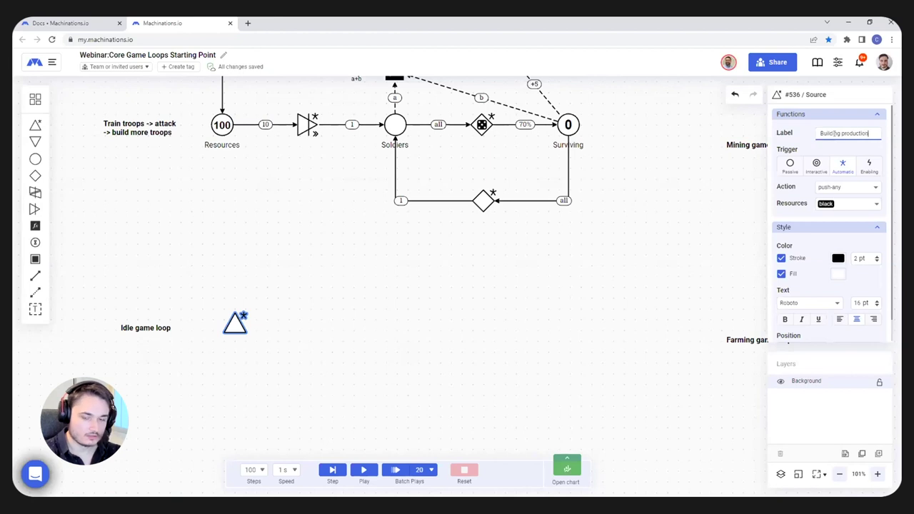
pyautogui.press('Return')
pyautogui.moveTo(237, 327); pyautogui.dragTo(223, 325)
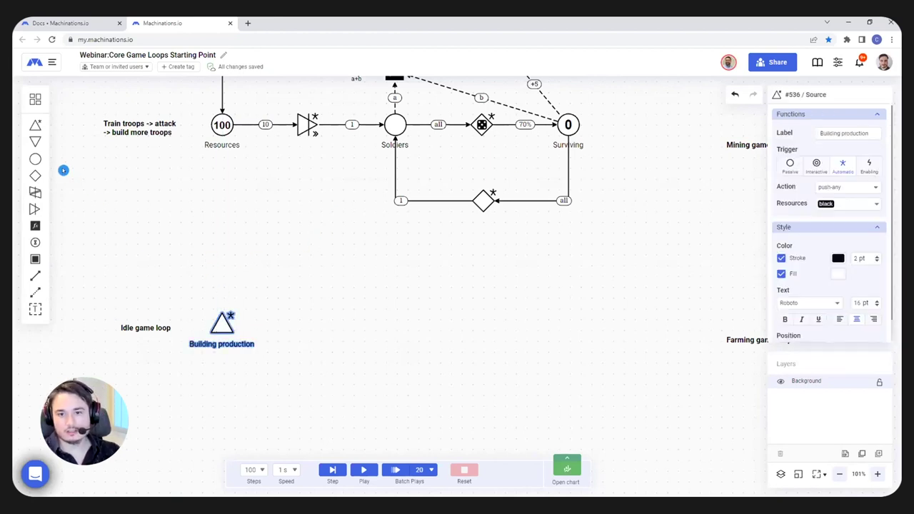
# Add a pool labelled "Currency" to the right of Building production, fed by a resource connection from that source
pyautogui.click(35, 159)
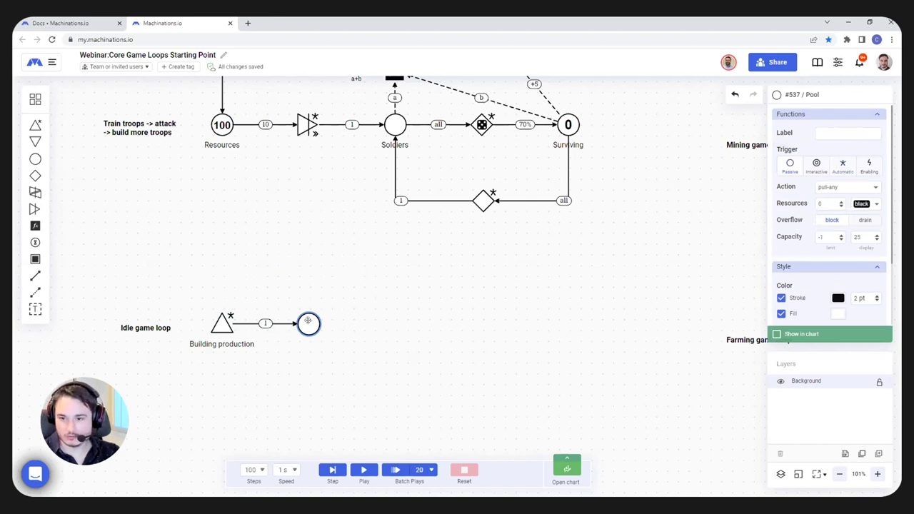
pyautogui.click(846, 141)
pyautogui.write('Currency')
pyautogui.click(344, 289)
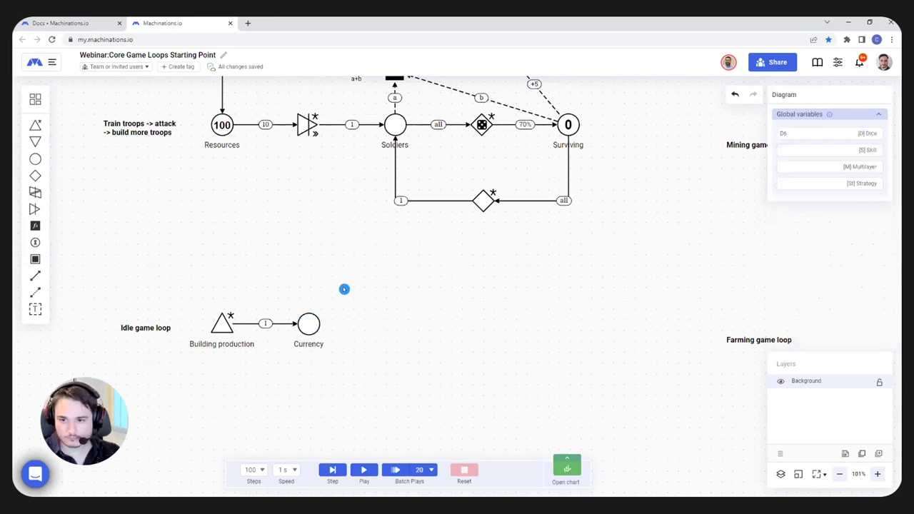
# Set the formula of the connection from Building production to Currency to 5
pyautogui.click(280, 323)
pyautogui.moveTo(792, 164); pyautogui.dragTo(771, 168)
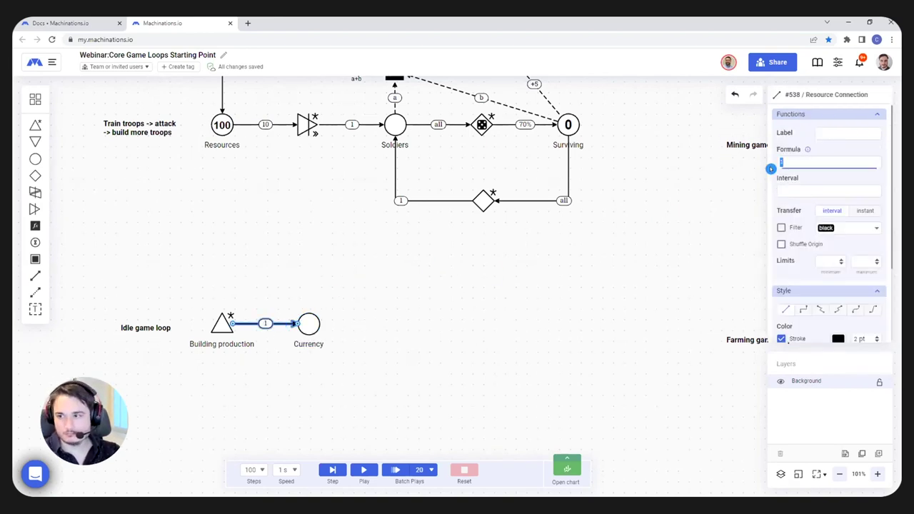
pyautogui.write('5')
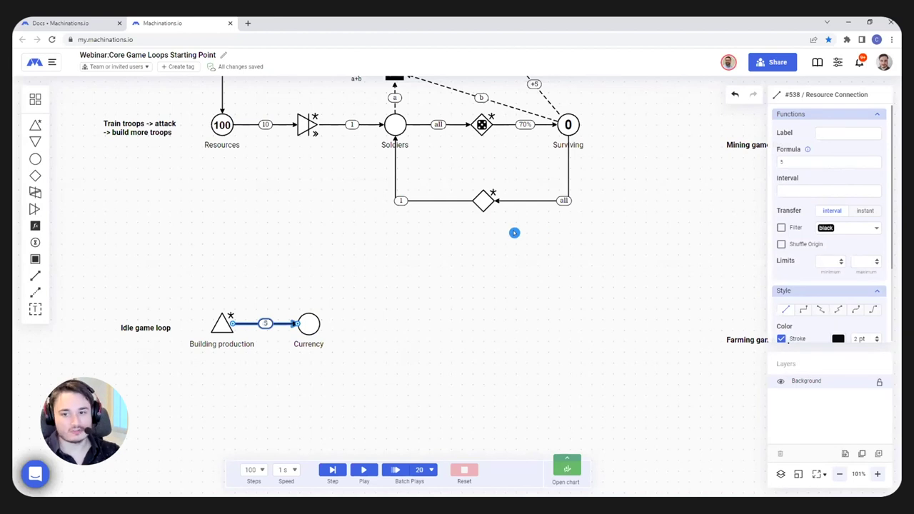
# Try the formula 5*60 on the connection from Building production to Currency with a short simulation run
pyautogui.click(421, 266)
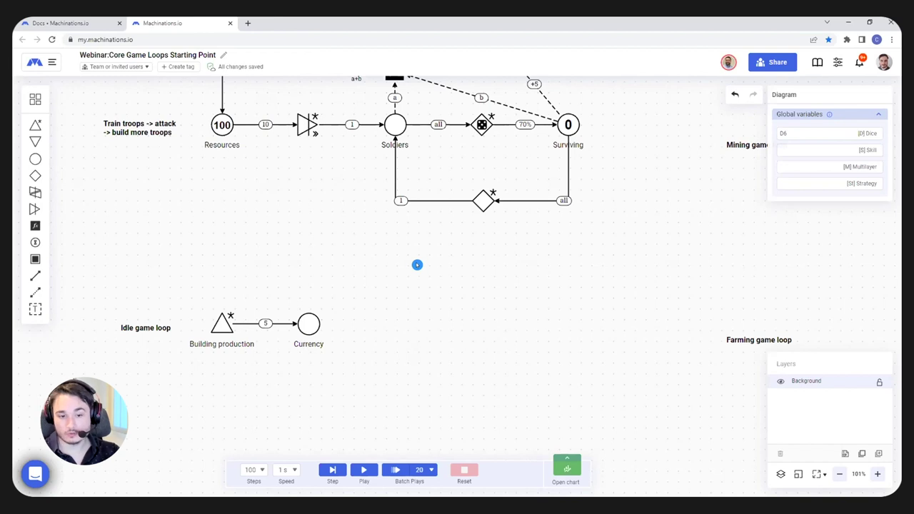
pyautogui.click(280, 323)
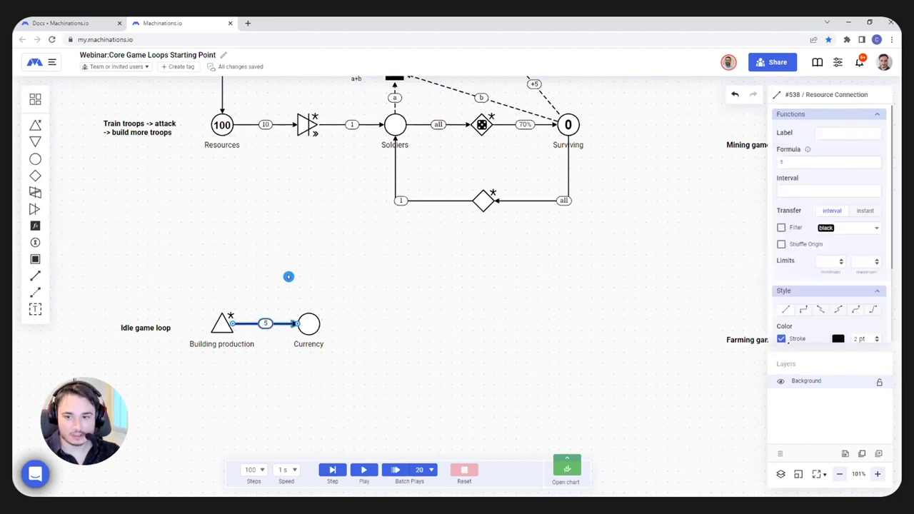
pyautogui.click(805, 165)
pyautogui.write('*60')
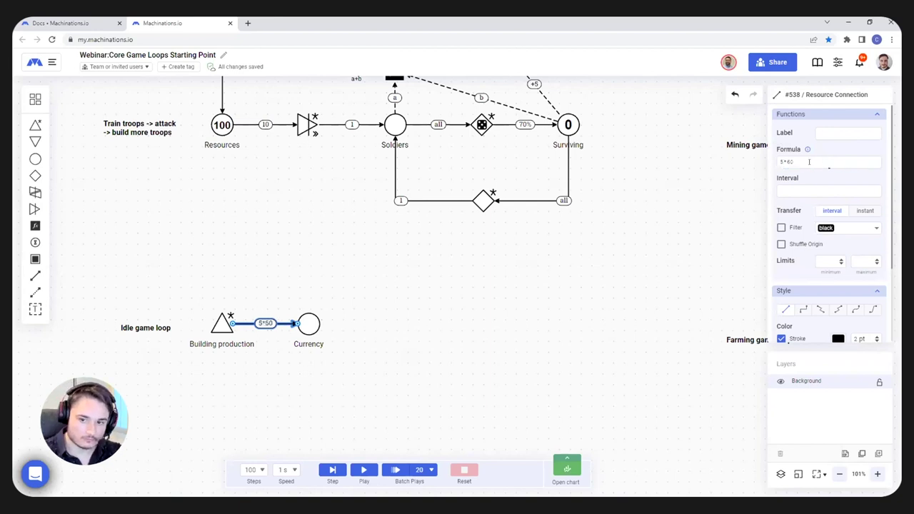
pyautogui.click(532, 274)
pyautogui.click(366, 470)
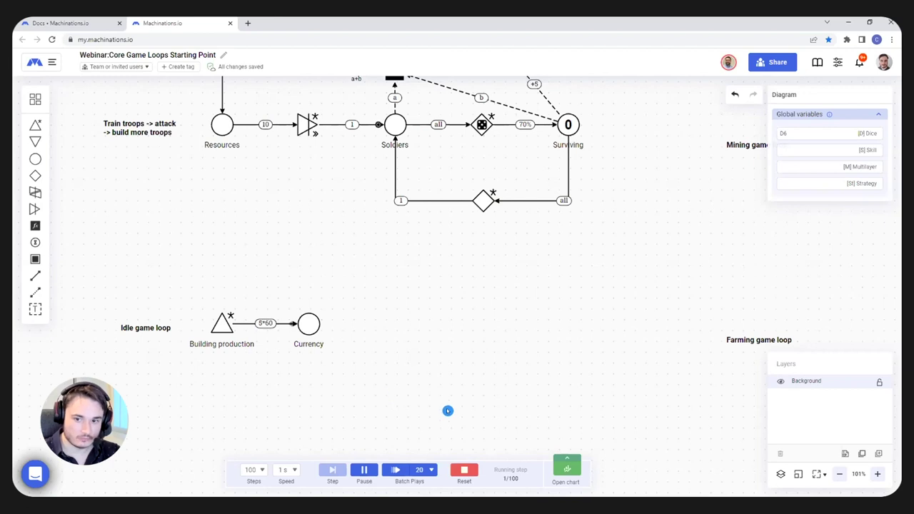
pyautogui.click(464, 470)
# Restore the formula of the connection between Building production and Currency to 5
pyautogui.click(265, 324)
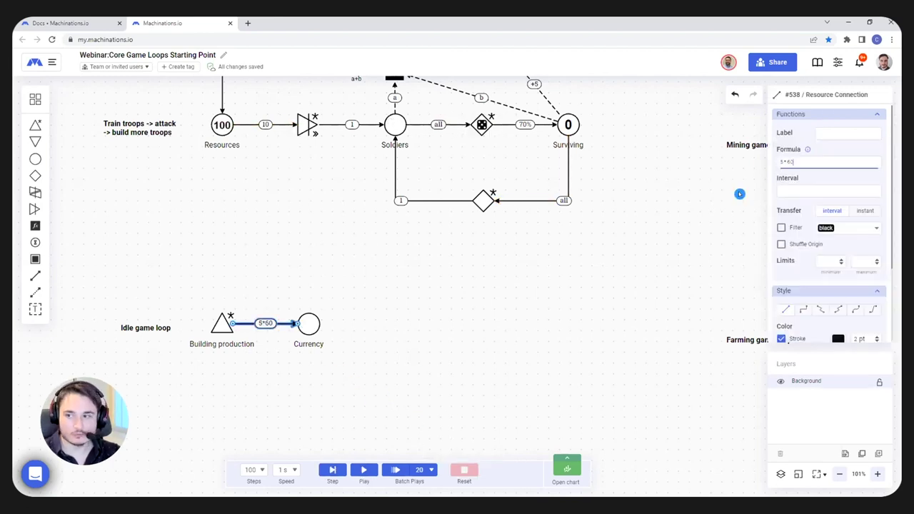
pyautogui.moveTo(812, 160); pyautogui.dragTo(784, 161)
pyautogui.press('BackSpace')
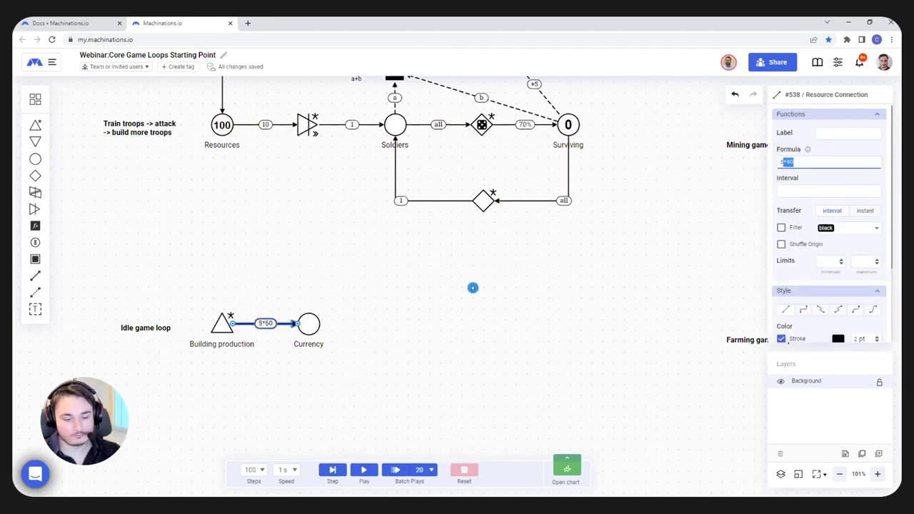
pyautogui.click(385, 306)
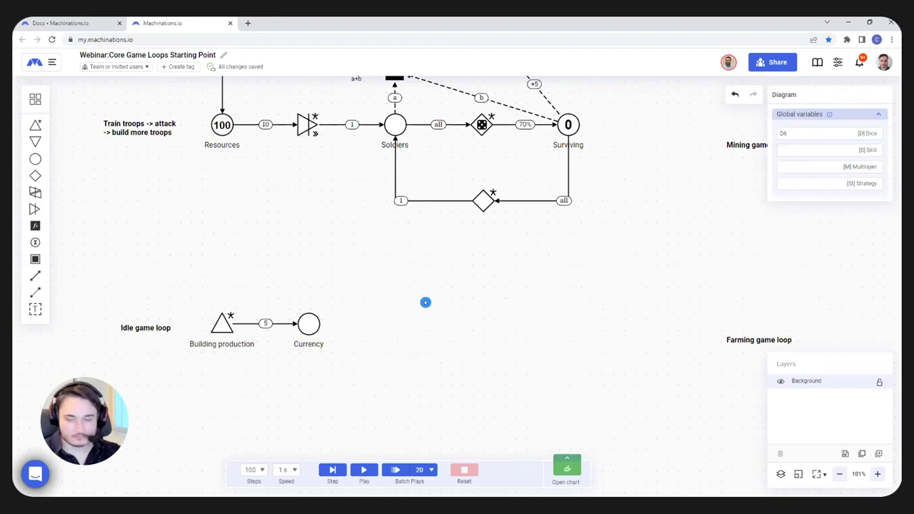
# Extend the idle loop from Currency with a converter followed by a pool, linked by resource connections
pyautogui.click(308, 324)
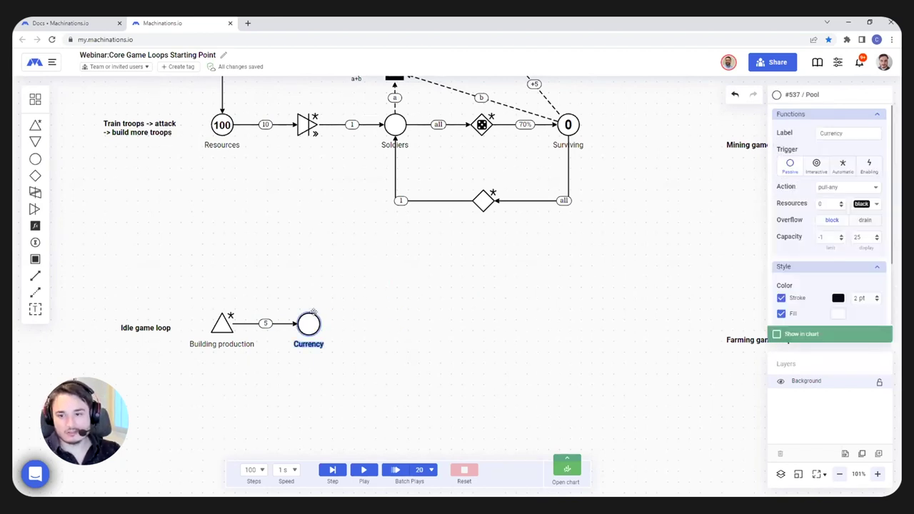
pyautogui.click(34, 209)
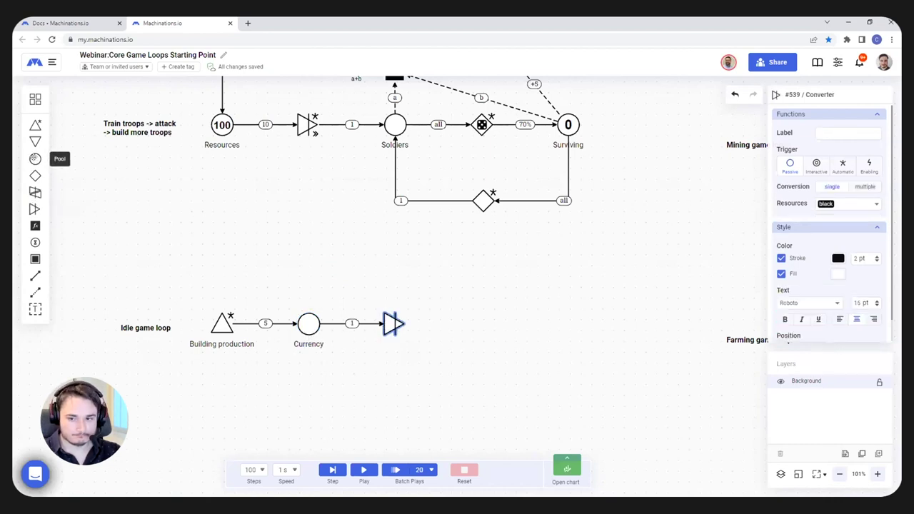
pyautogui.click(35, 158)
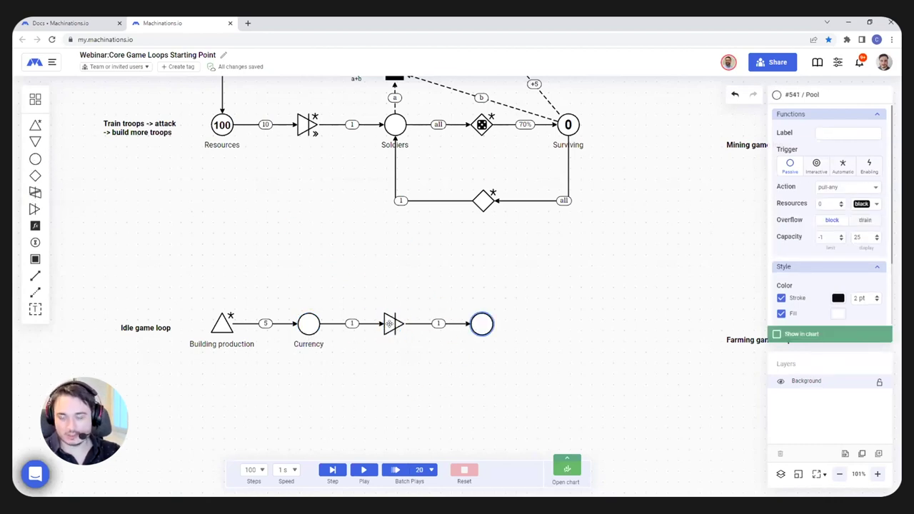
pyautogui.click(391, 323)
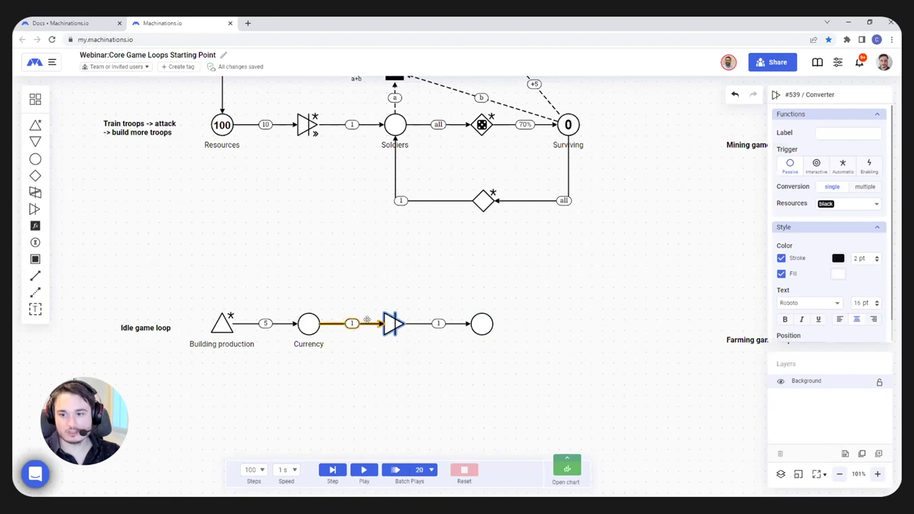
pyautogui.click(367, 322)
# Label the pool at the end of the idle loop "Building Level"
pyautogui.click(482, 323)
pyautogui.click(842, 134)
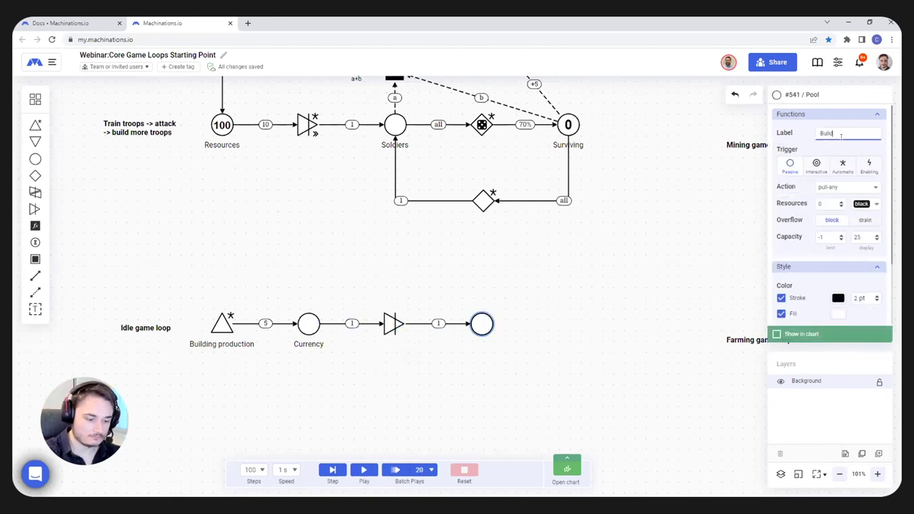
pyautogui.write('Building Level')
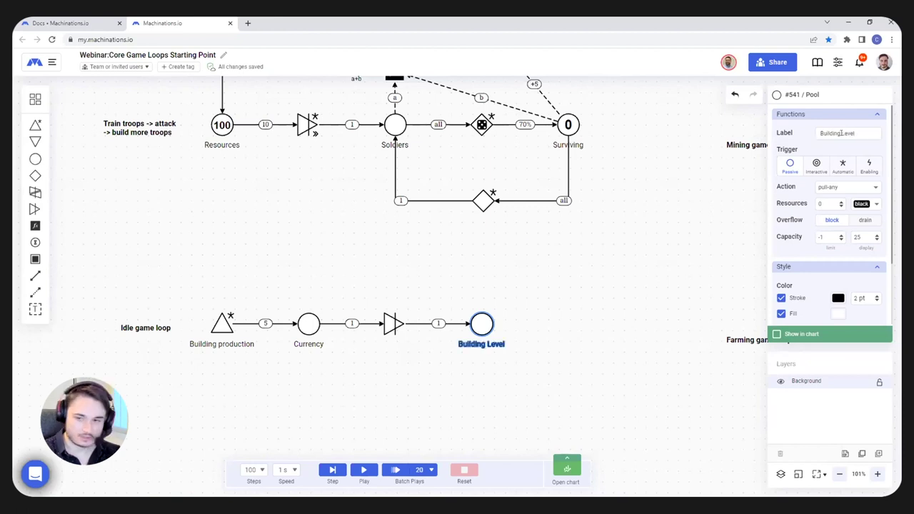
# Make the converter between Currency and Building Level automatic and label it "Upgrade building"
pyautogui.click(392, 324)
pyautogui.click(843, 163)
pyautogui.click(842, 133)
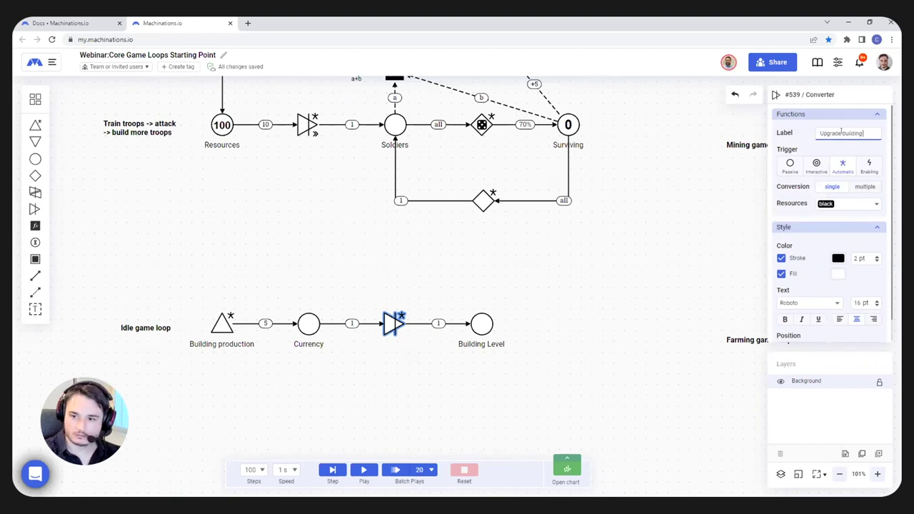
pyautogui.press('Return')
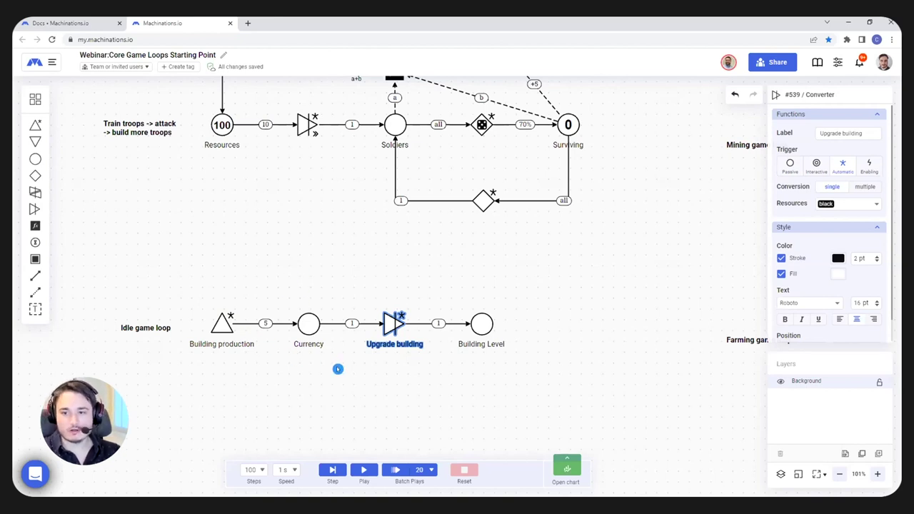
# Add a state connection from Building Level to the resource connection between Building production and Currency
pyautogui.scroll(3, 337, 370)
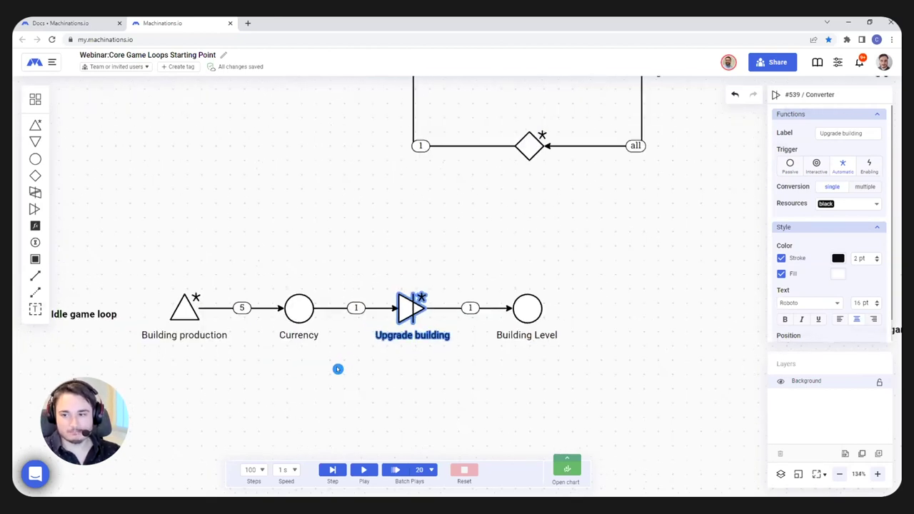
pyautogui.click(524, 309)
pyautogui.click(472, 250)
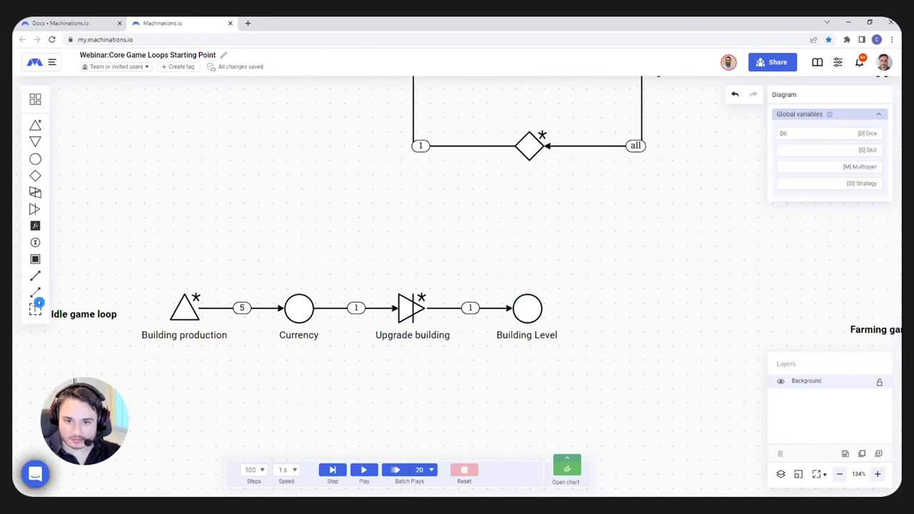
pyautogui.moveTo(35, 293); pyautogui.dragTo(522, 309)
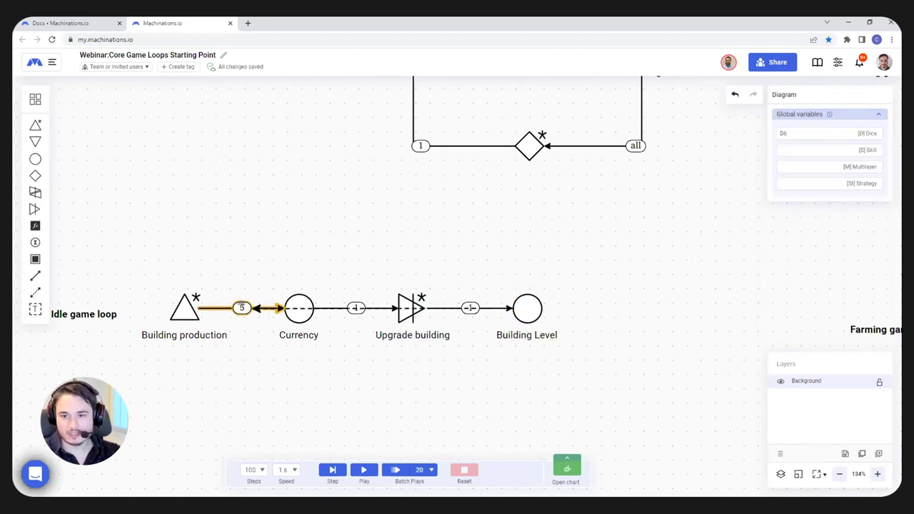
pyautogui.click(244, 307)
# Reroute the new state connection as a right-angled line running above the idle loop's nodes
pyautogui.moveTo(379, 307); pyautogui.dragTo(378, 245)
pyautogui.moveTo(455, 277); pyautogui.dragTo(480, 272)
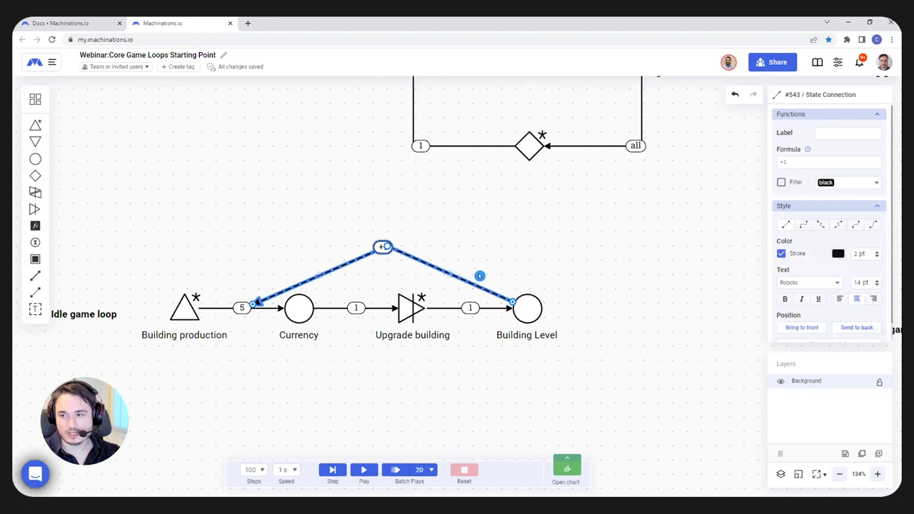
pyautogui.click(803, 225)
pyautogui.moveTo(383, 308); pyautogui.dragTo(386, 260)
pyautogui.click(414, 200)
pyautogui.click(420, 263)
# Set the formula of the state connection from Building Level to +5
pyautogui.doubleClick(784, 162)
pyautogui.write('+5')
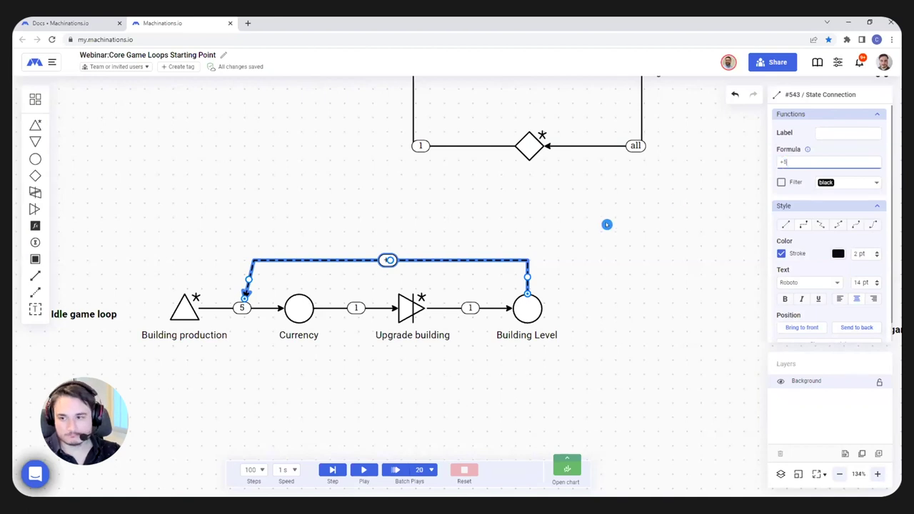
pyautogui.click(538, 240)
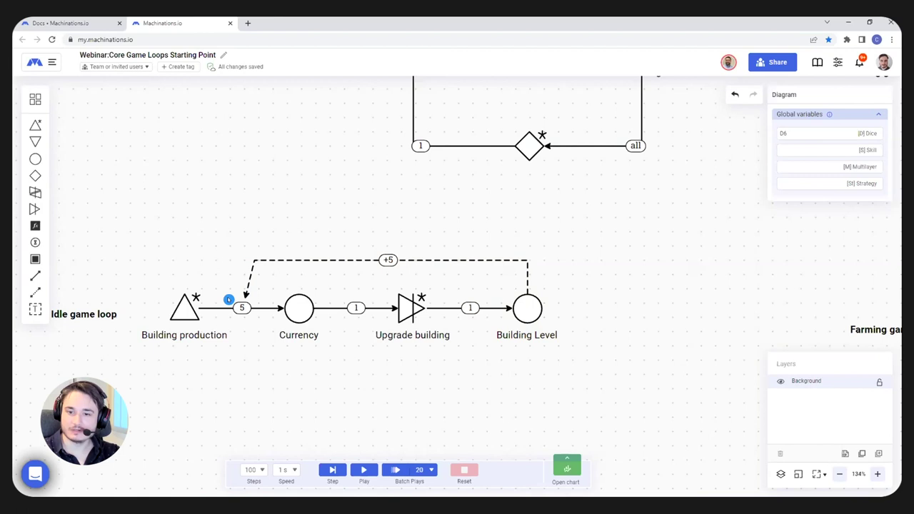
# Run the simulation to watch how Currency and Building Level grow, and reset it
pyautogui.click(364, 472)
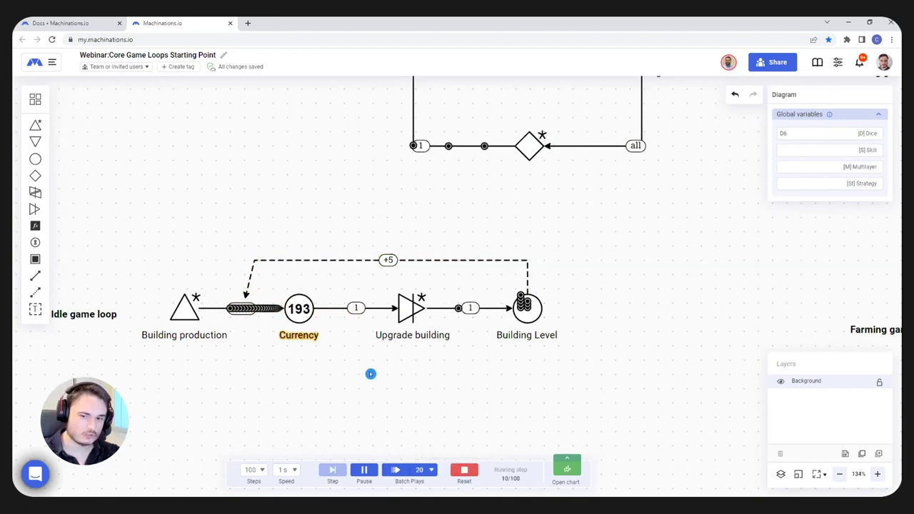
pyautogui.click(464, 470)
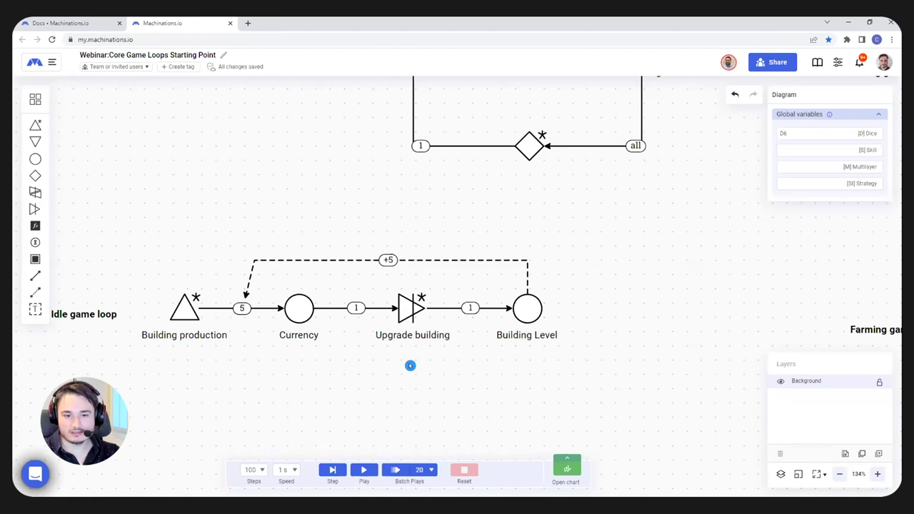
# Place a register below the Upgrade building converter
pyautogui.scroll(-1, 439, 365)
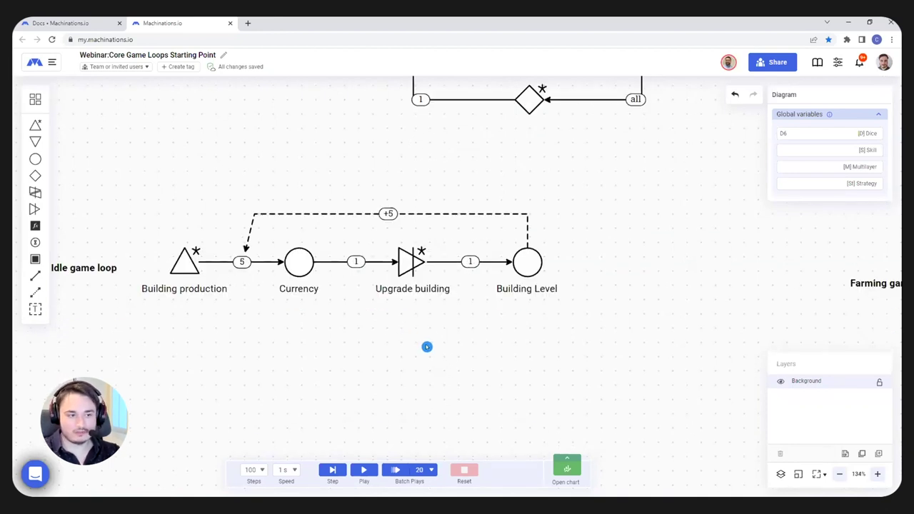
pyautogui.click(35, 225)
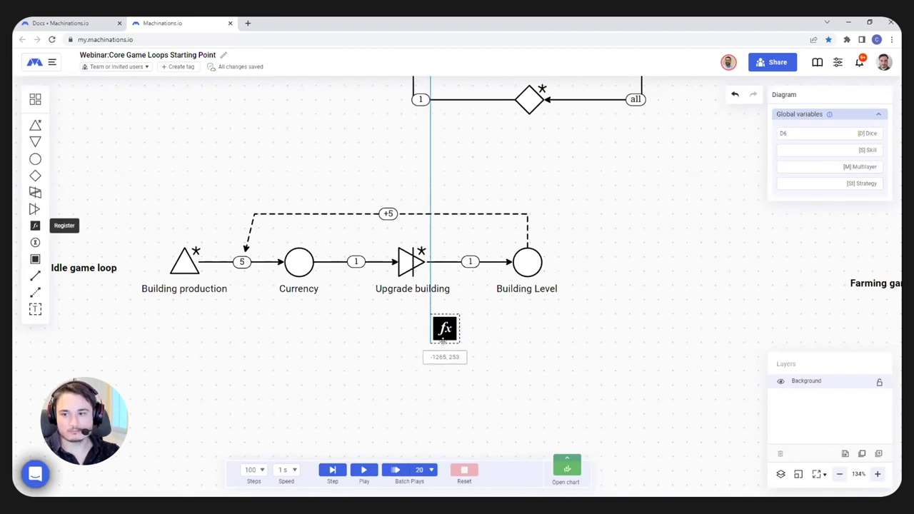
pyautogui.click(414, 357)
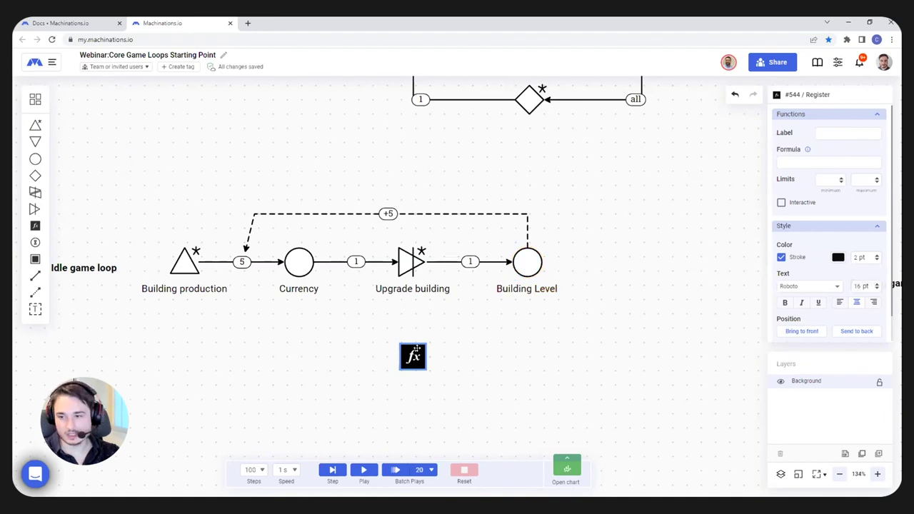
# Link Building Level to the register with a state connection routed at a right angle
pyautogui.click(39, 297)
pyautogui.moveTo(527, 263); pyautogui.dragTo(414, 355)
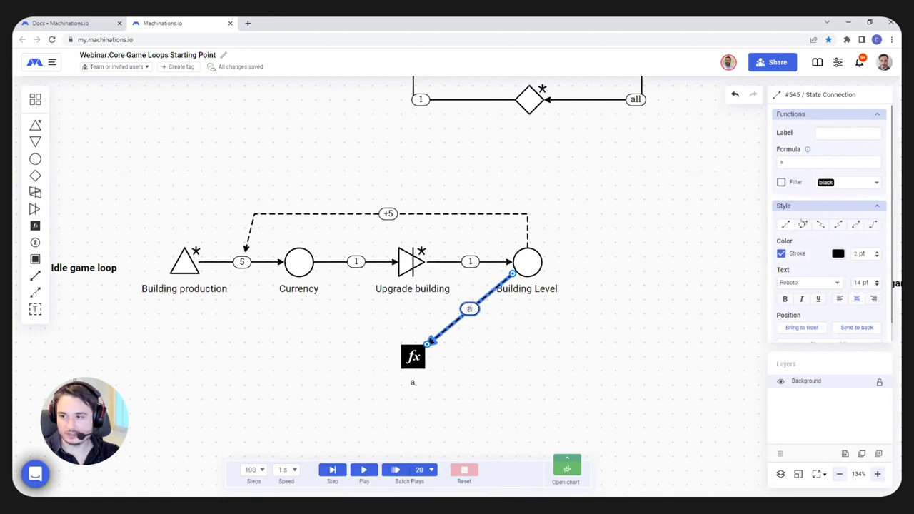
pyautogui.click(803, 224)
pyautogui.moveTo(464, 261); pyautogui.dragTo(463, 366)
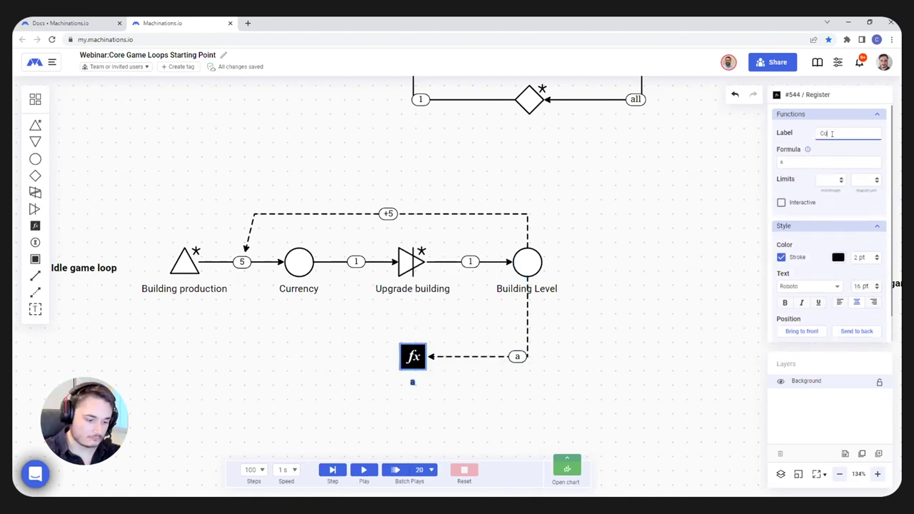
# Label the register "Cost" and set its formula to 10*pow(1.15,a)
pyautogui.press('Return')
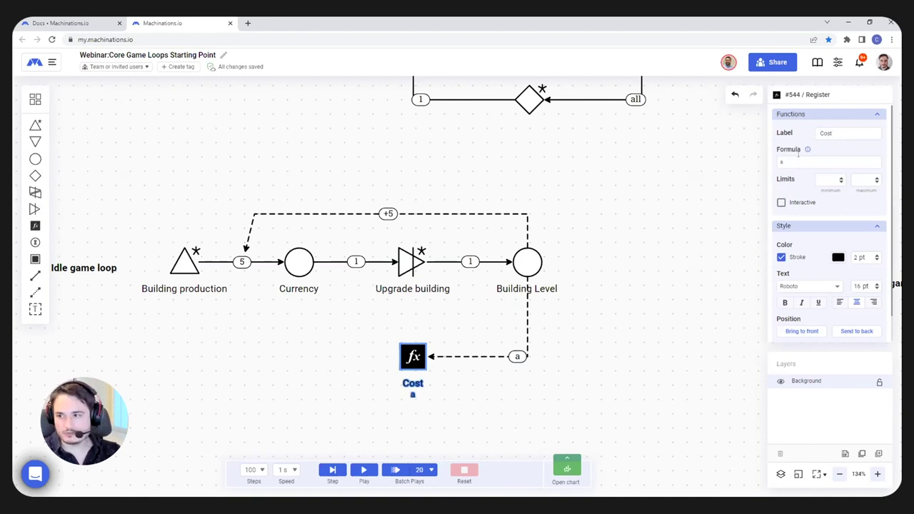
pyautogui.moveTo(791, 160); pyautogui.dragTo(777, 160)
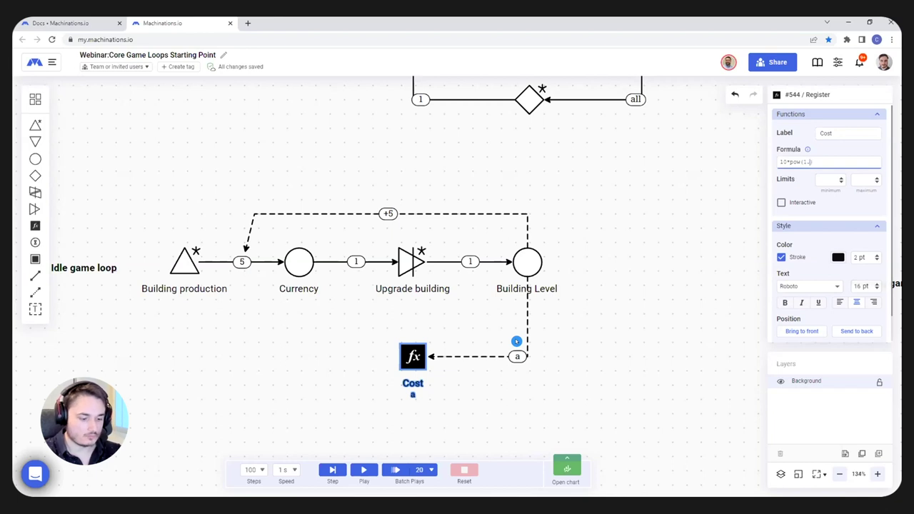
pyautogui.press('Return')
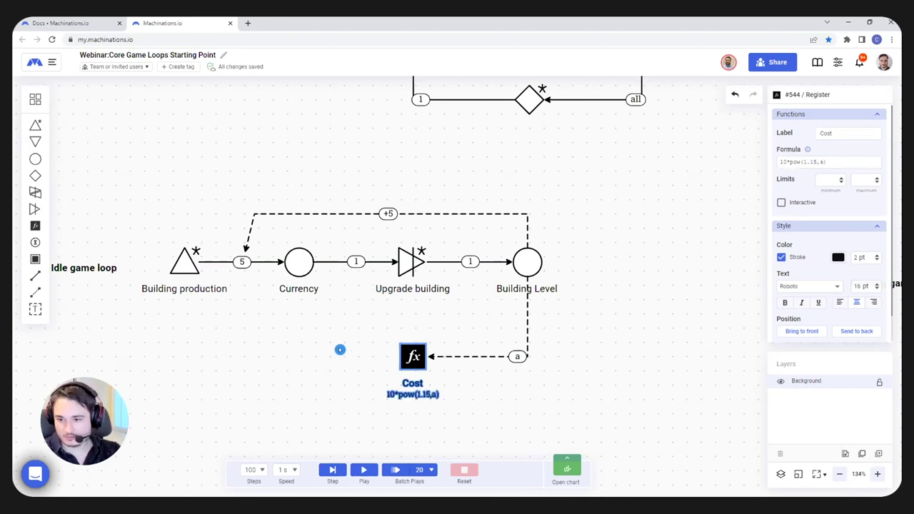
# Limit displayed values to two decimals in the diagram settings during a simulation run, and reset the run
pyautogui.click(365, 470)
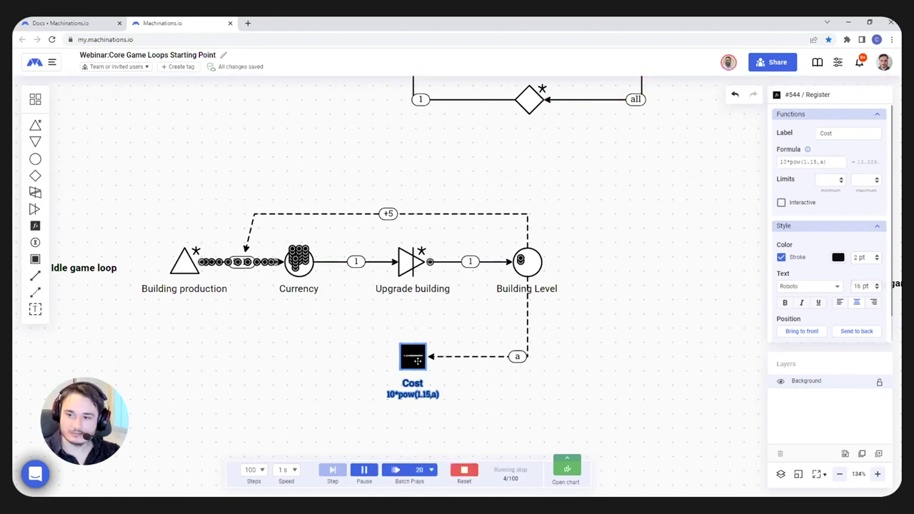
pyautogui.click(855, 132)
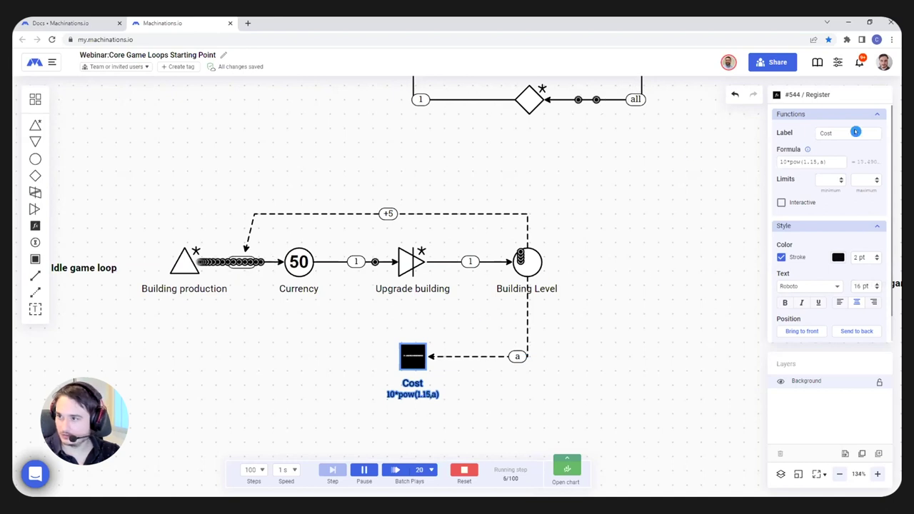
pyautogui.click(838, 62)
pyautogui.click(771, 245)
pyautogui.click(643, 335)
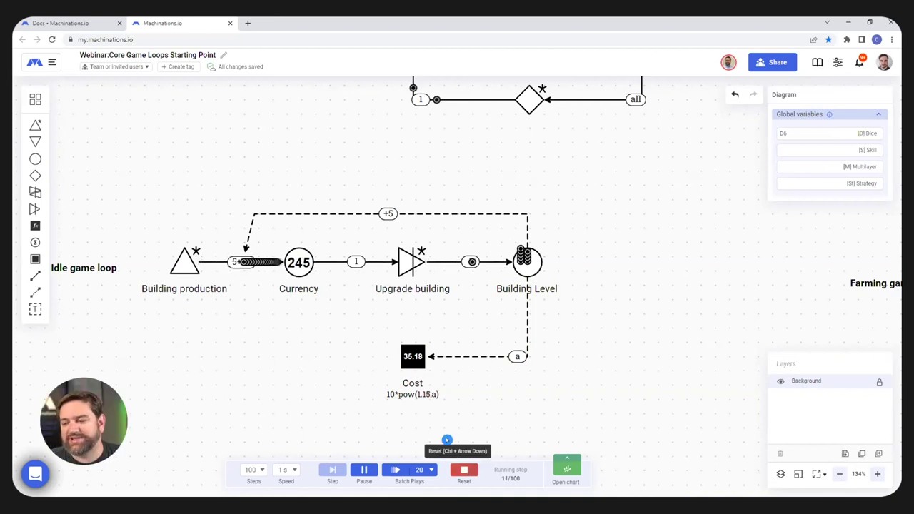
pyautogui.click(463, 469)
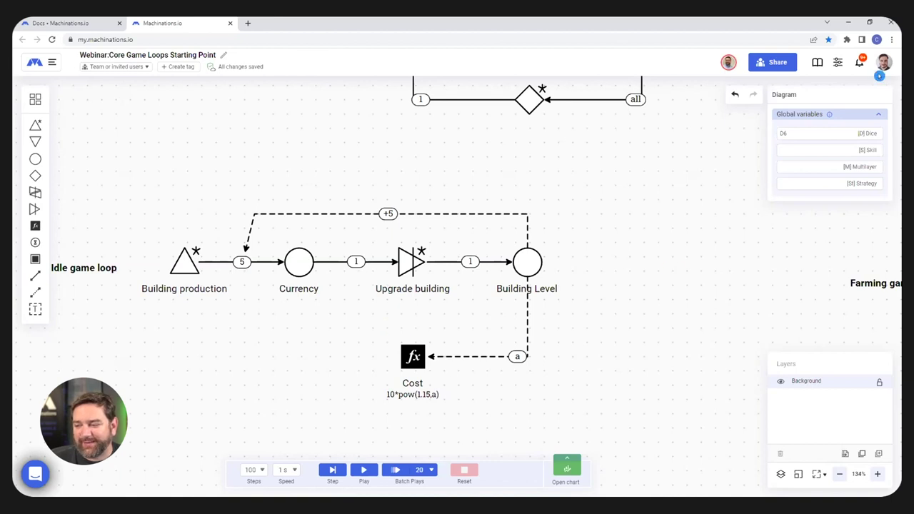
# Place a source and a pool above the idle game loop and link them with a straight resource connection
pyautogui.click(838, 62)
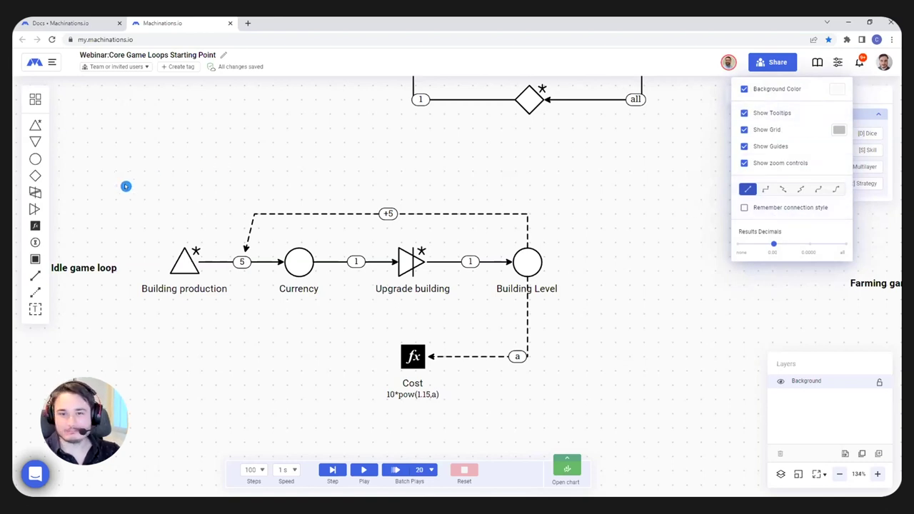
pyautogui.moveTo(37, 125); pyautogui.dragTo(145, 129)
pyautogui.moveTo(35, 159); pyautogui.dragTo(273, 172)
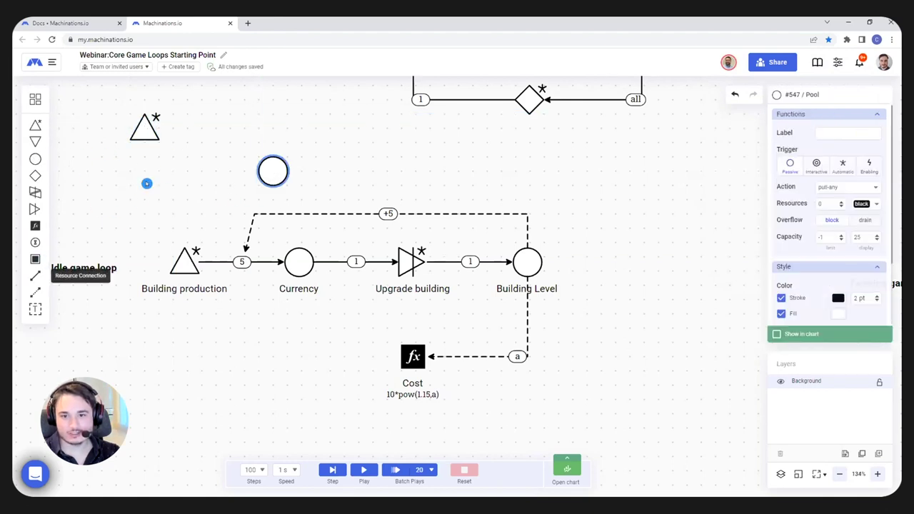
pyautogui.click(212, 173)
pyautogui.moveTo(147, 128); pyautogui.dragTo(272, 172)
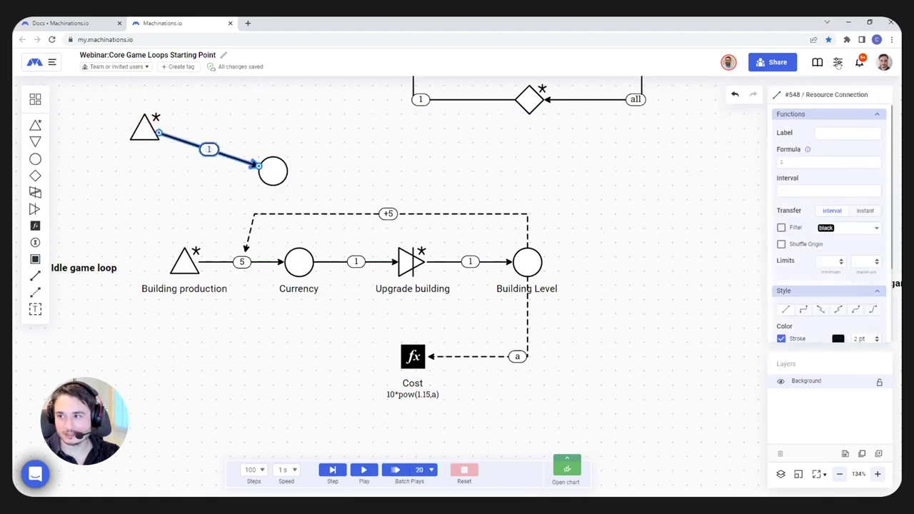
# Change the diagram's default connection style from straight to right-angled
pyautogui.click(838, 63)
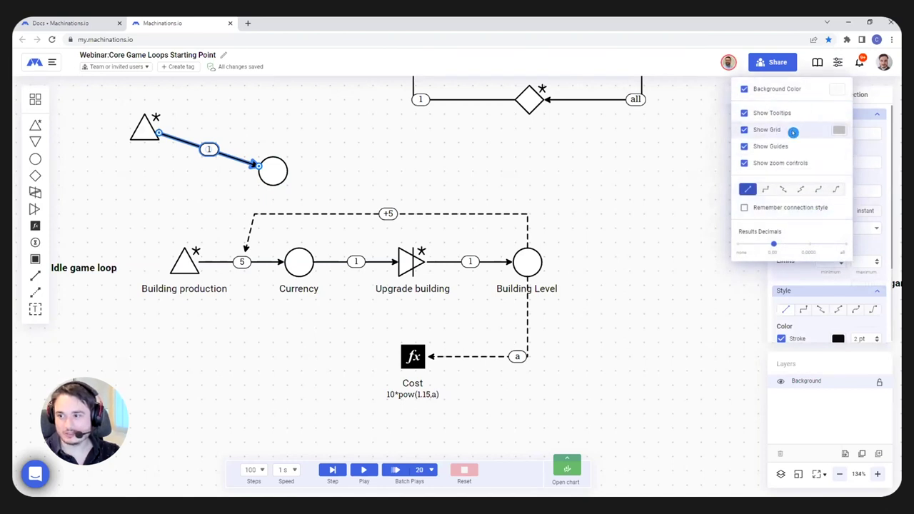
pyautogui.click(764, 189)
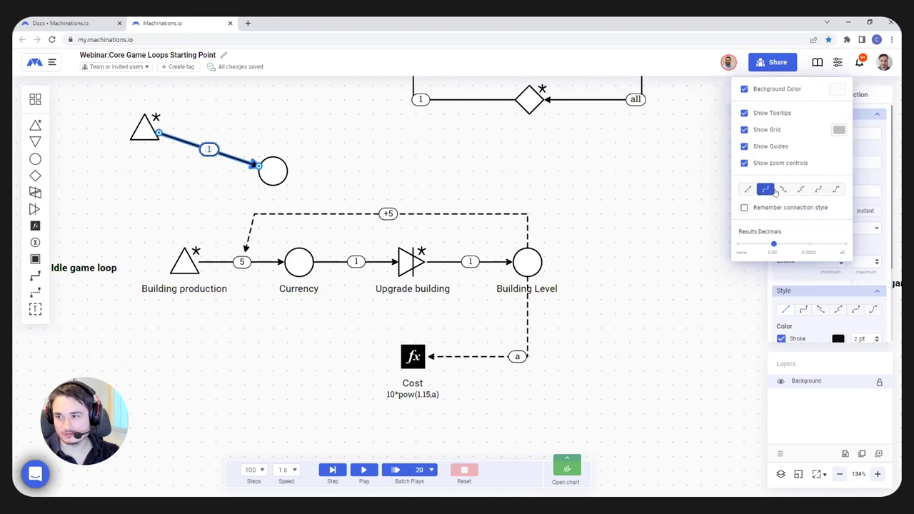
pyautogui.click(801, 190)
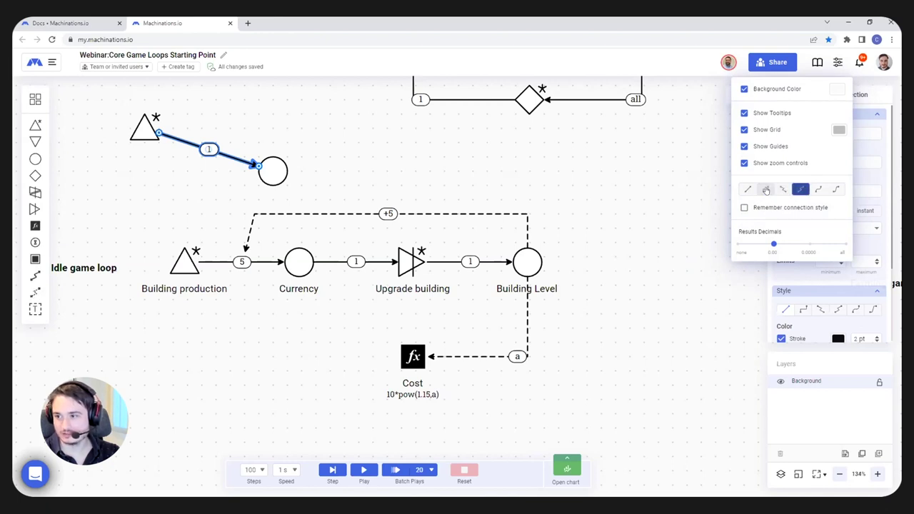
pyautogui.click(225, 333)
# Place a source and a pool below the idle game loop and link them with a right-angled resource connection
pyautogui.moveTo(35, 125); pyautogui.dragTo(106, 340)
pyautogui.moveTo(35, 159); pyautogui.dragTo(202, 369)
pyautogui.click(35, 275)
pyautogui.moveTo(106, 343); pyautogui.dragTo(200, 369)
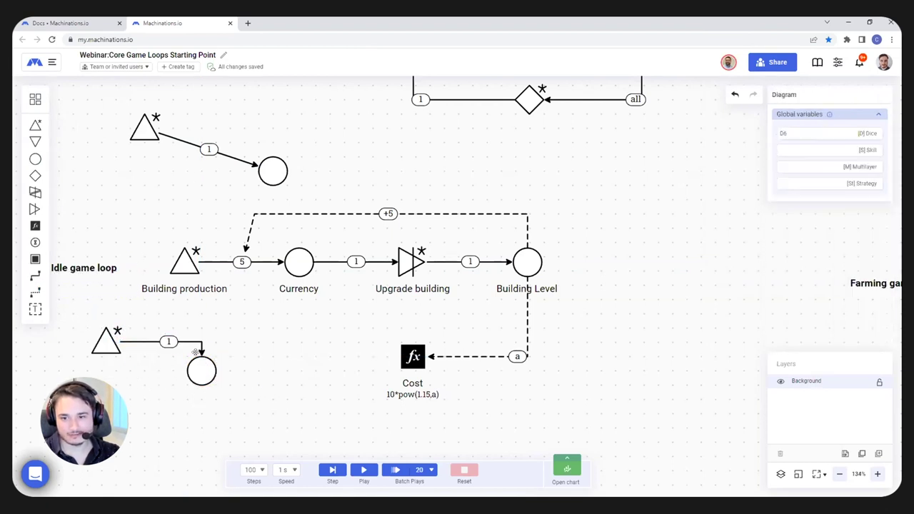
# Set the default connection style back to straight and the results decimals to all
pyautogui.click(839, 62)
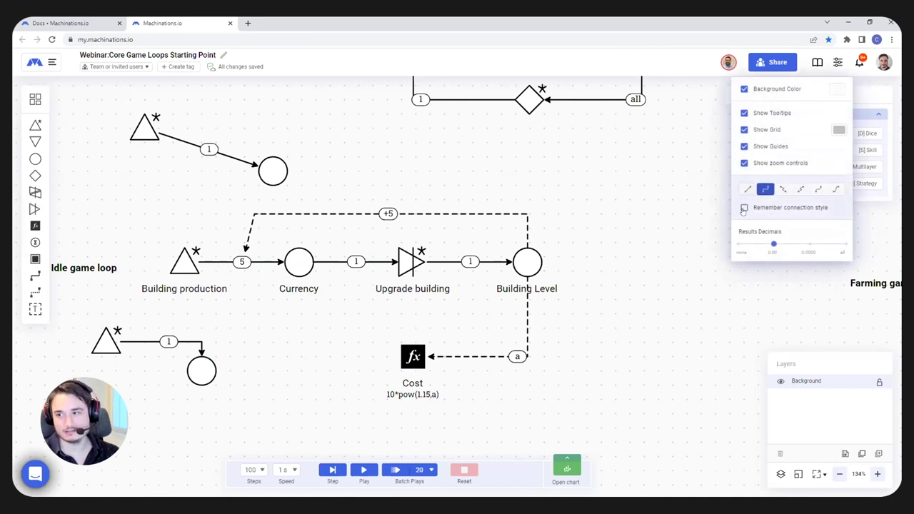
pyautogui.click(746, 190)
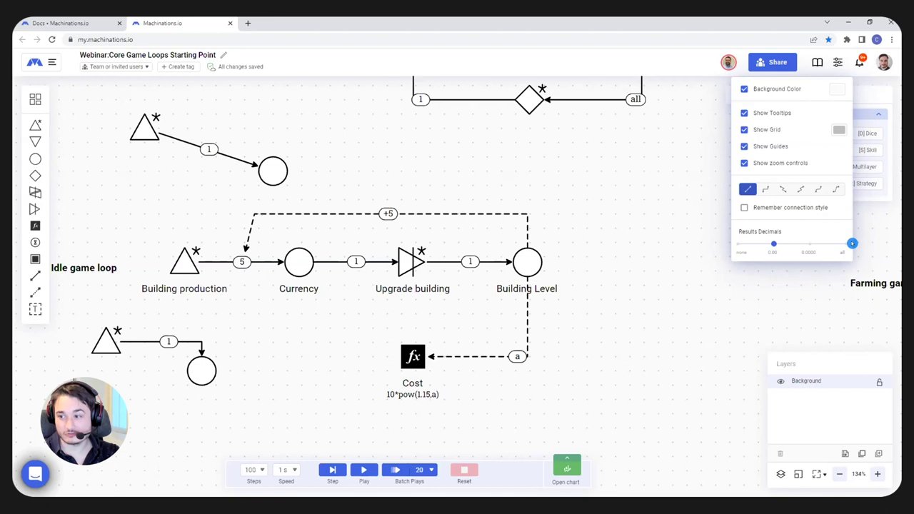
pyautogui.click(596, 356)
# Run the simulation to step 4, pause it, and examine the Cost register's value up close
pyautogui.click(364, 470)
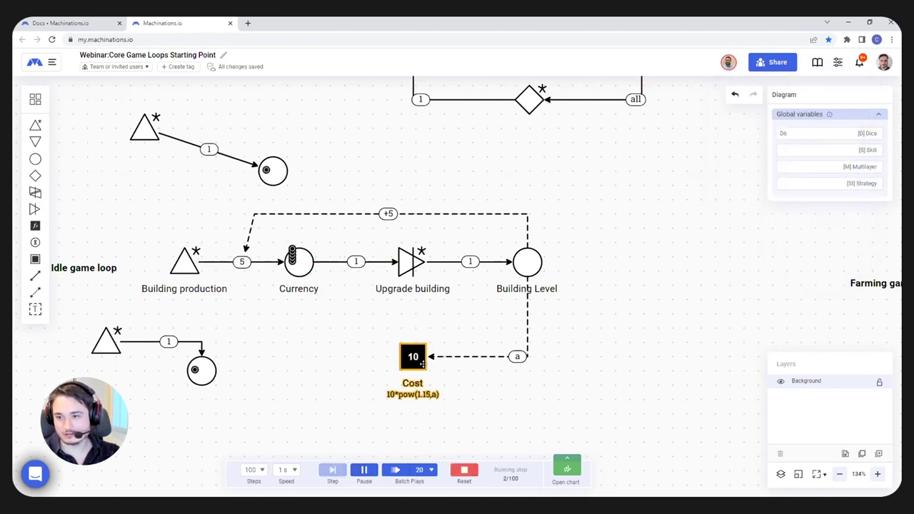
pyautogui.click(363, 470)
pyautogui.click(412, 356)
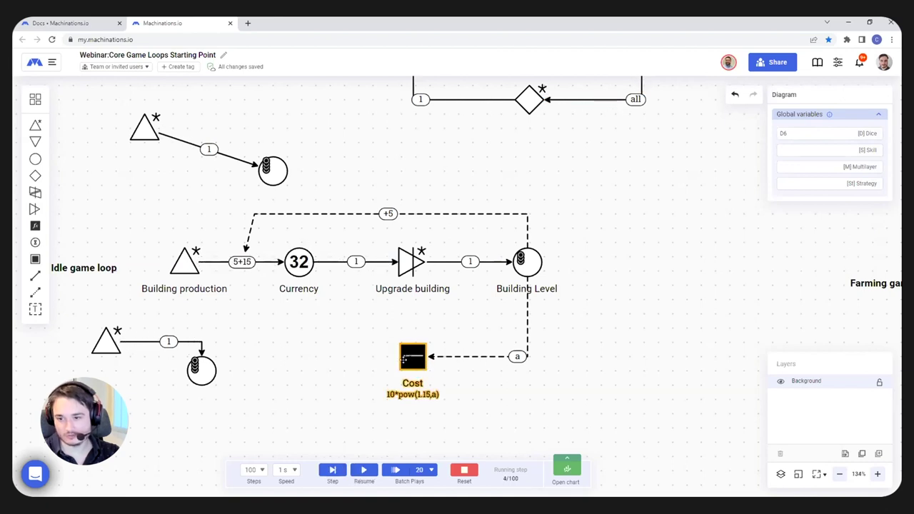
pyautogui.scroll(5, 410, 357)
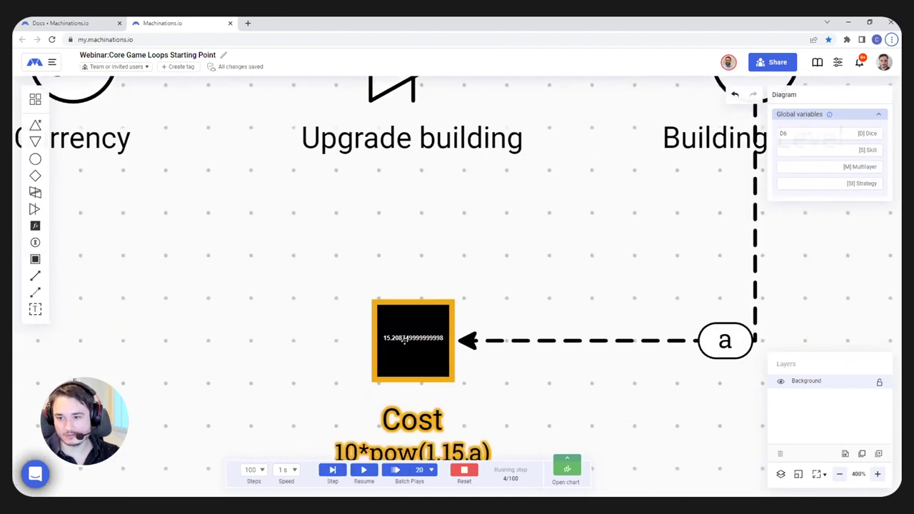
pyautogui.scroll(-5, 404, 342)
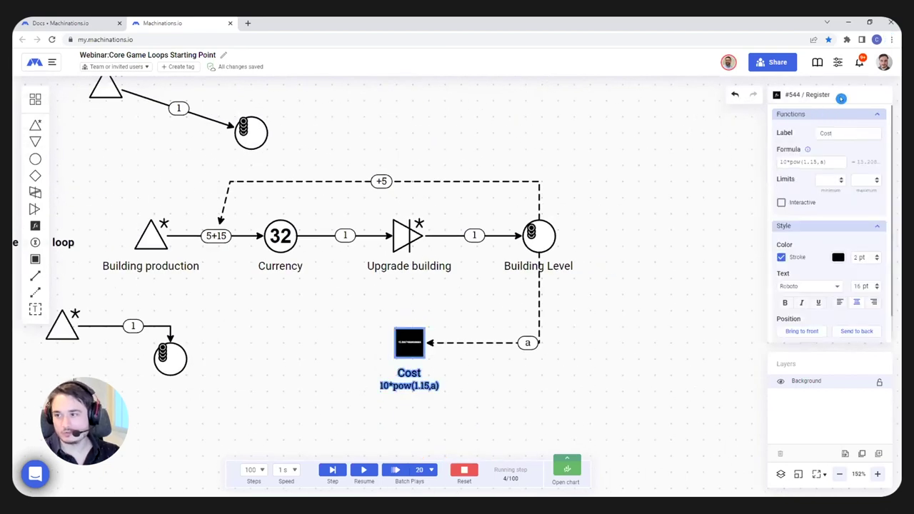
# Try four results decimals in the diagram settings, and set the results decimals to 0.00
pyautogui.click(838, 63)
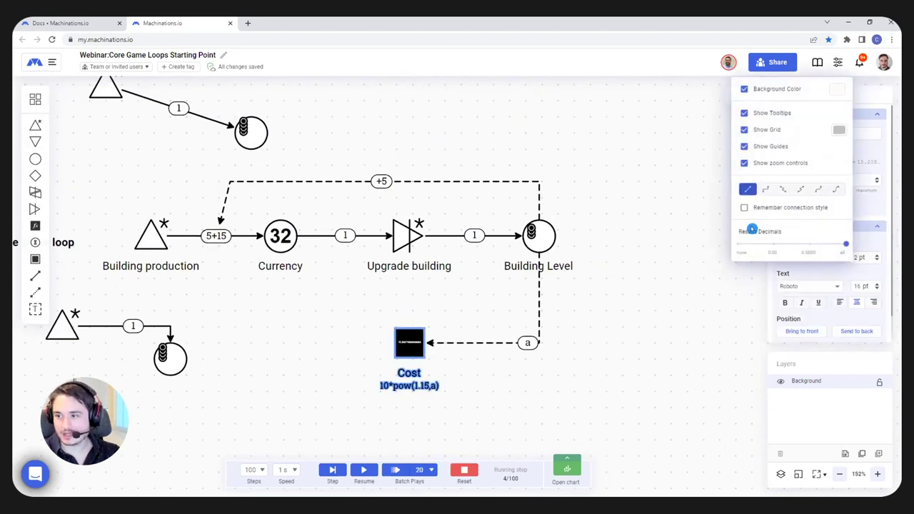
pyautogui.click(809, 245)
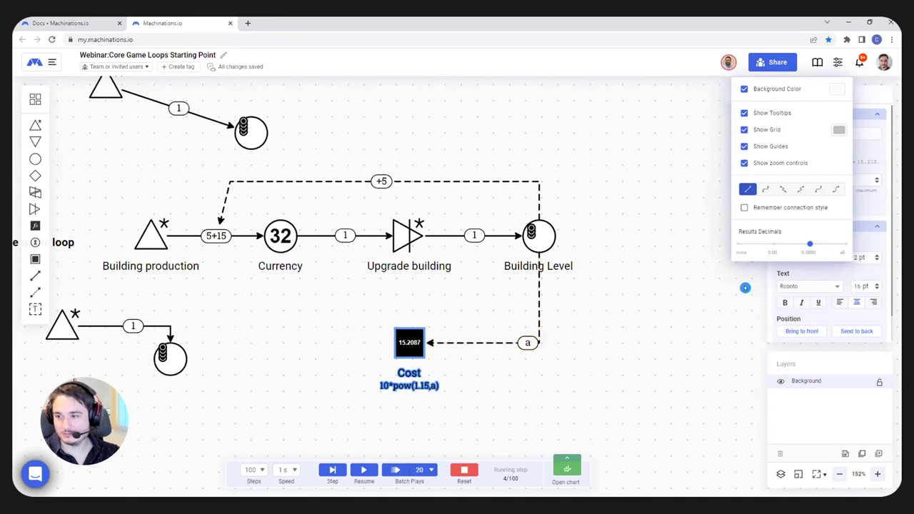
pyautogui.click(766, 245)
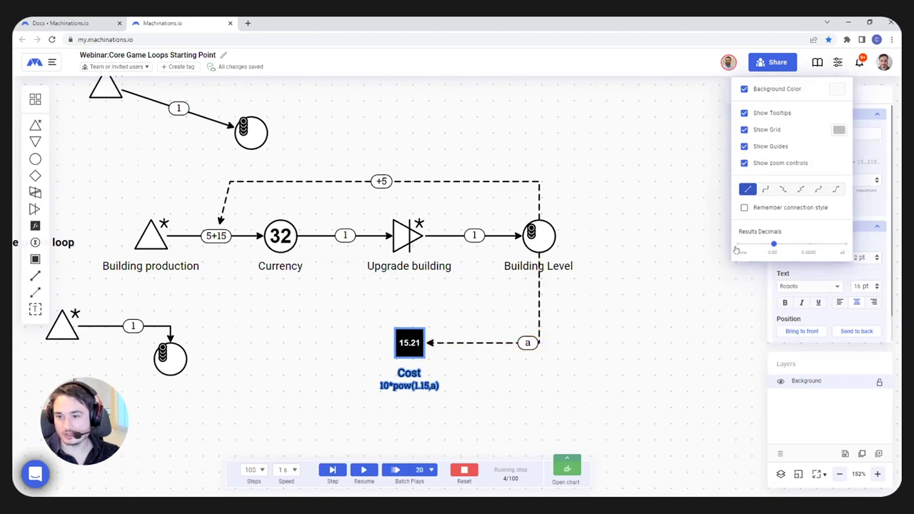
pyautogui.click(773, 245)
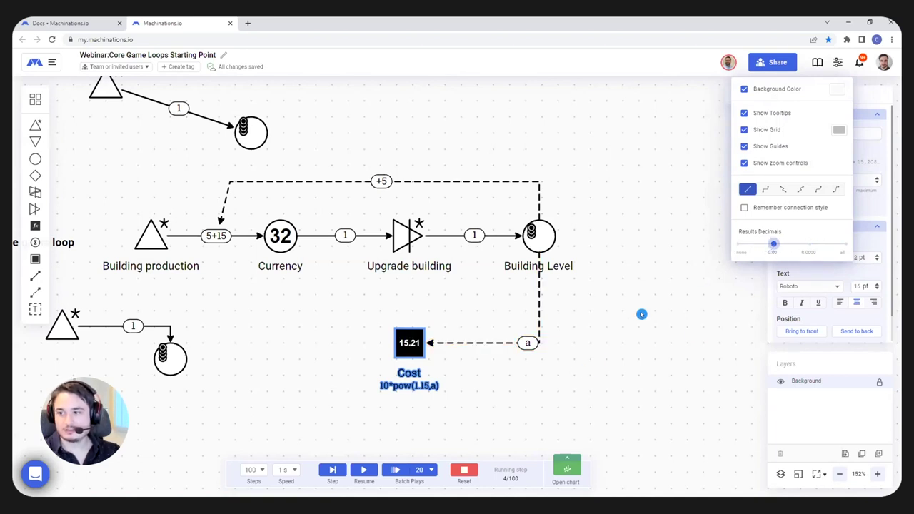
pyautogui.click(436, 381)
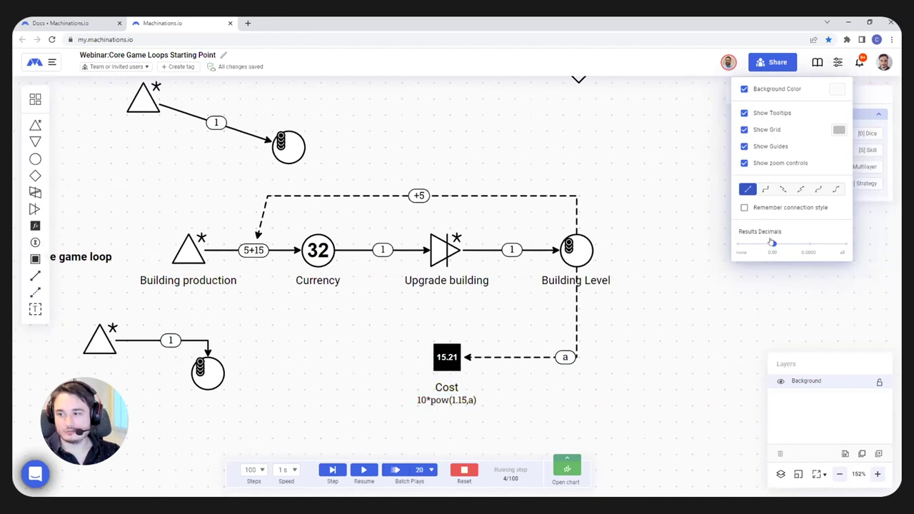
# Delete both sample source-and-pool pairs above and below the idle game loop
pyautogui.scroll(-2, 347, 365)
pyautogui.moveTo(106, 310); pyautogui.dragTo(274, 393)
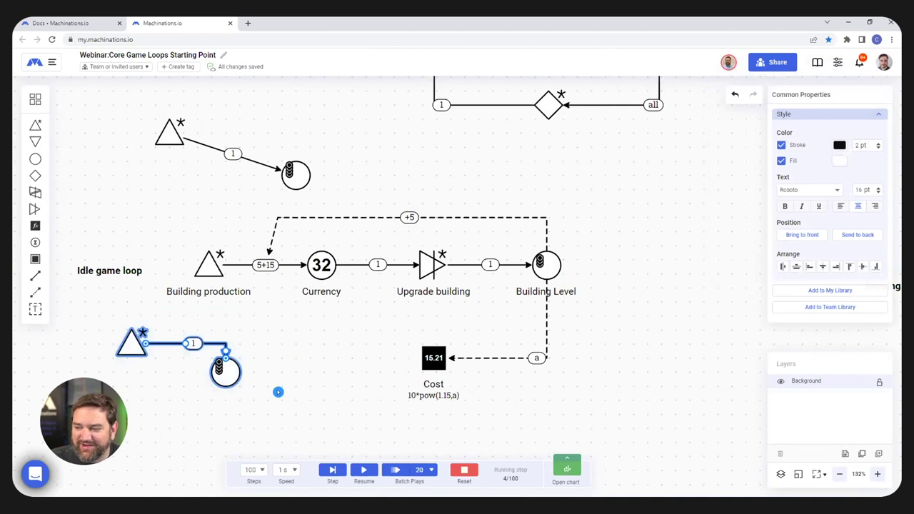
pyautogui.press('Delete')
pyautogui.moveTo(140, 104); pyautogui.dragTo(334, 203)
pyautogui.press('Delete')
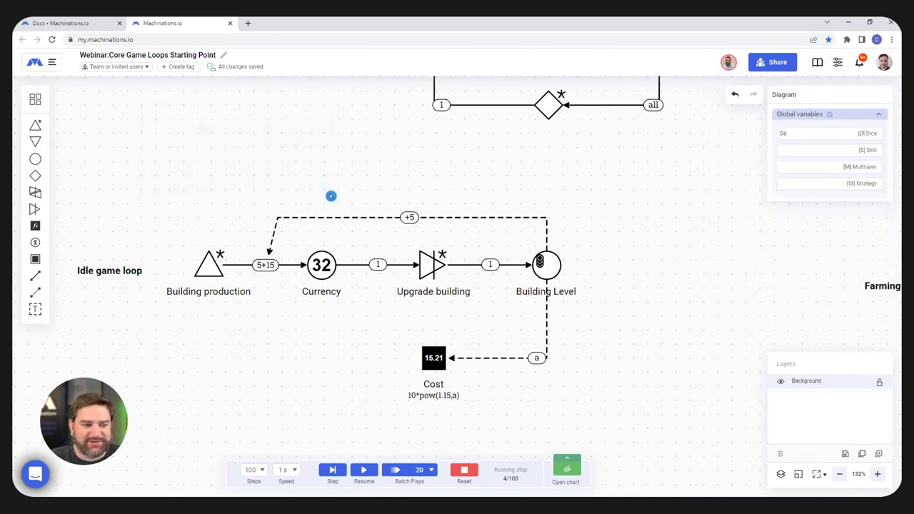
pyautogui.click(424, 349)
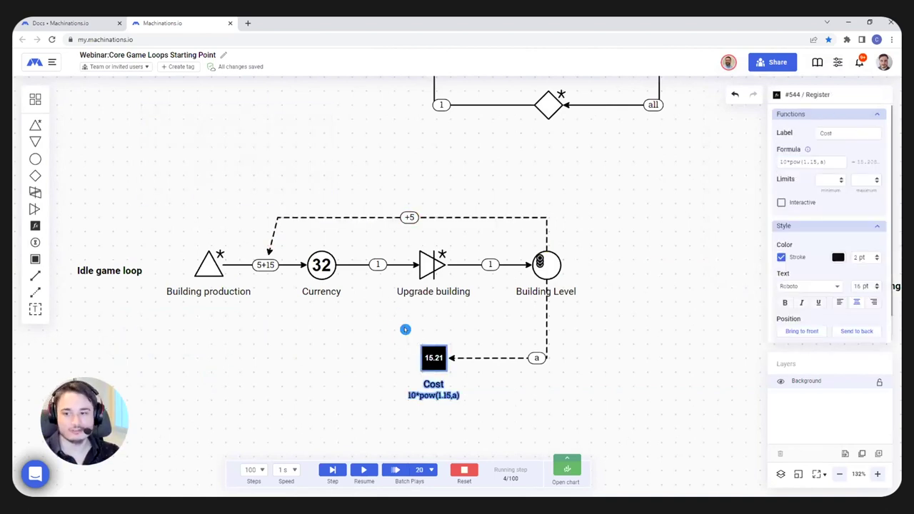
pyautogui.click(428, 326)
pyautogui.hscroll(2, 429, 327)
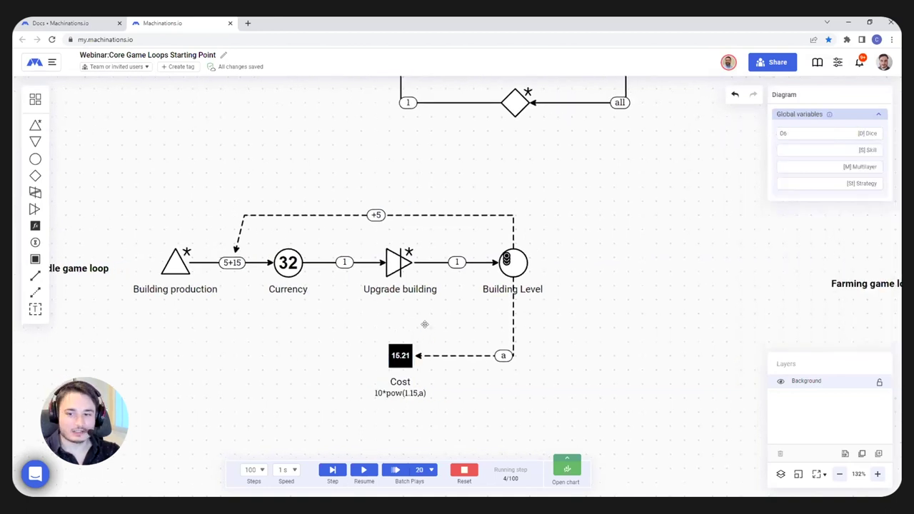
pyautogui.click(400, 356)
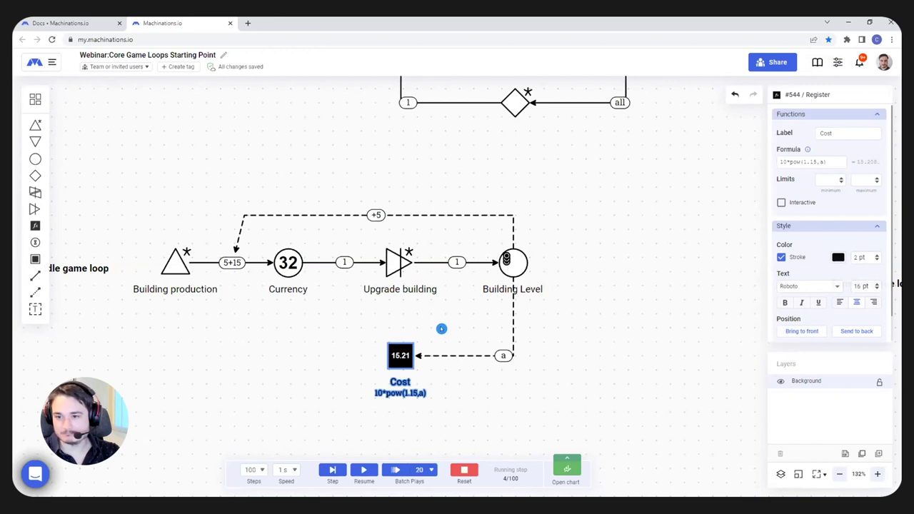
pyautogui.scroll(1, 336, 329)
pyautogui.hscroll(1, 335, 328)
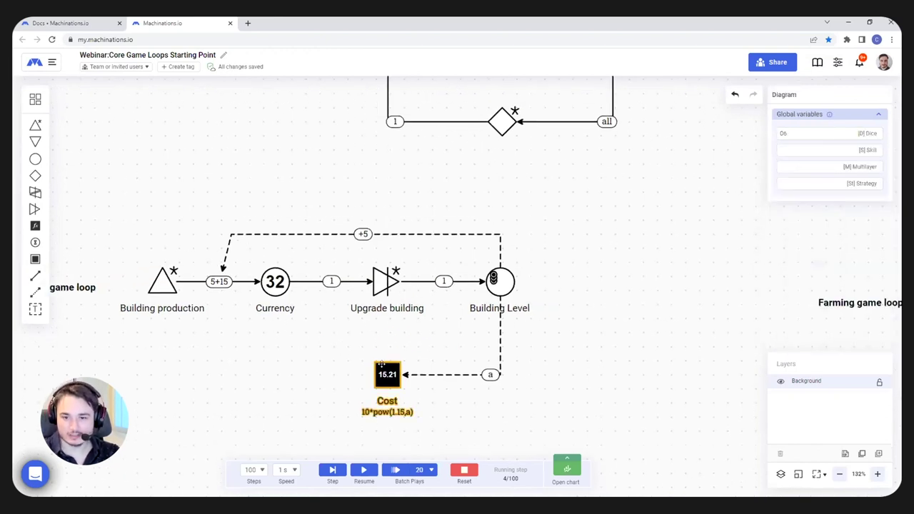
# Link the Cost register to the Currency–Upgrade building connection with a right-angled state connection, and set its formula to =
pyautogui.click(35, 293)
pyautogui.moveTo(387, 373); pyautogui.dragTo(343, 292)
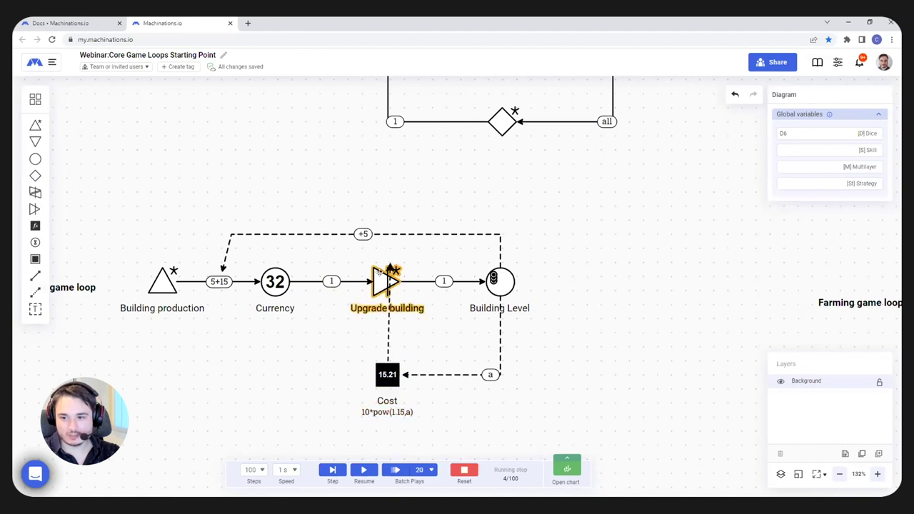
pyautogui.click(344, 294)
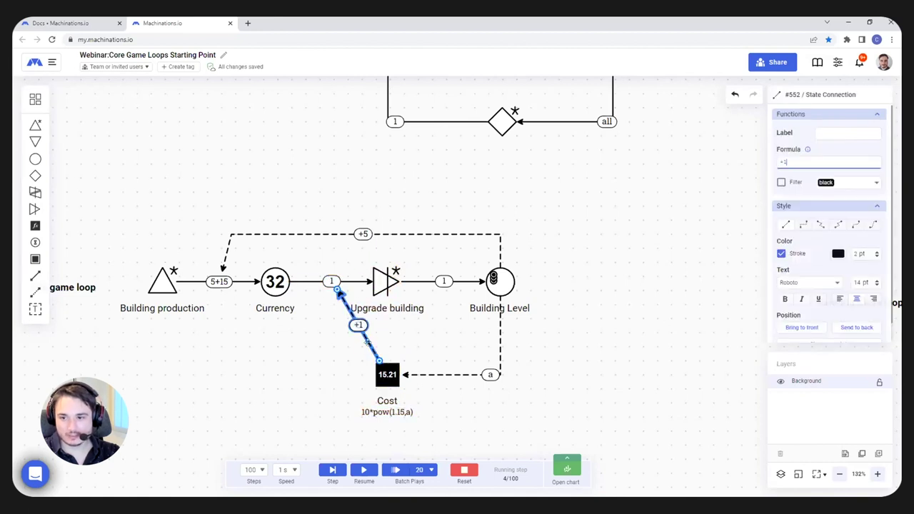
pyautogui.click(799, 226)
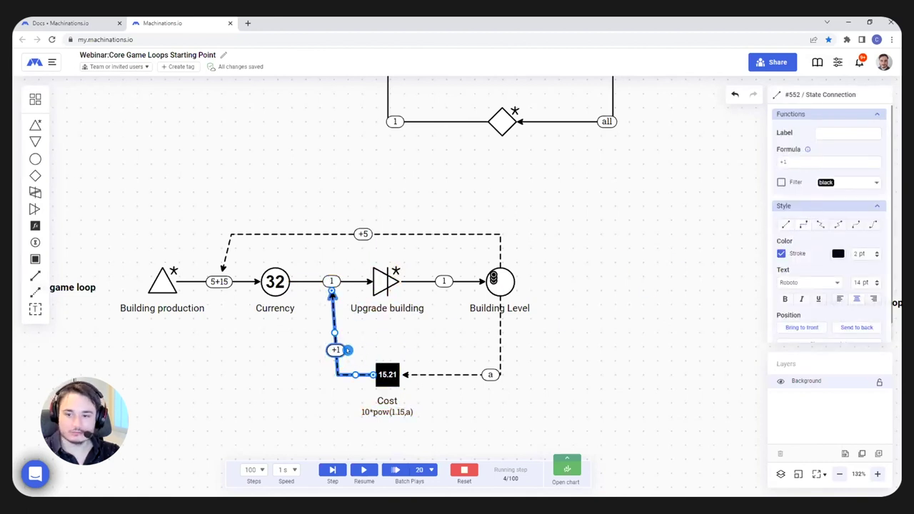
pyautogui.click(780, 162)
pyautogui.write('=')
pyautogui.click(188, 386)
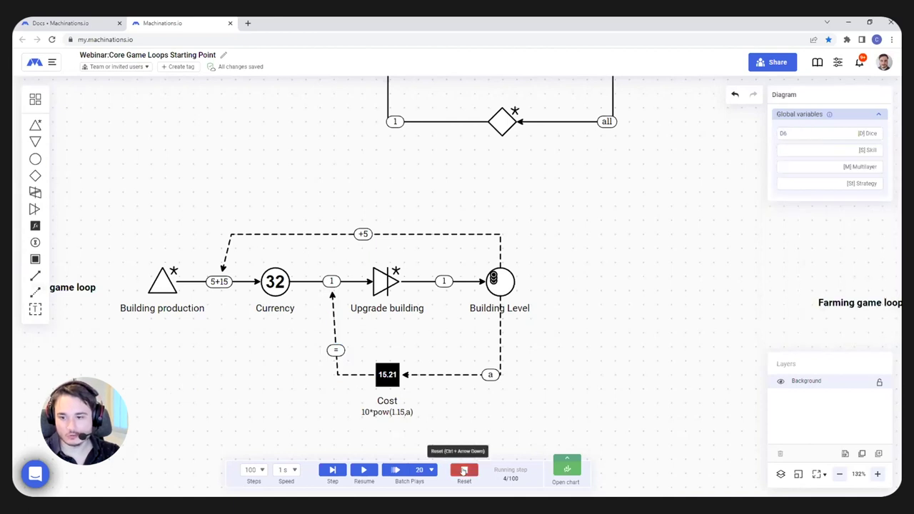
# Reset the simulation and advance it one step at a time to step 5, checking how Cost drives the upgrade connection
pyautogui.click(465, 470)
pyautogui.click(332, 470)
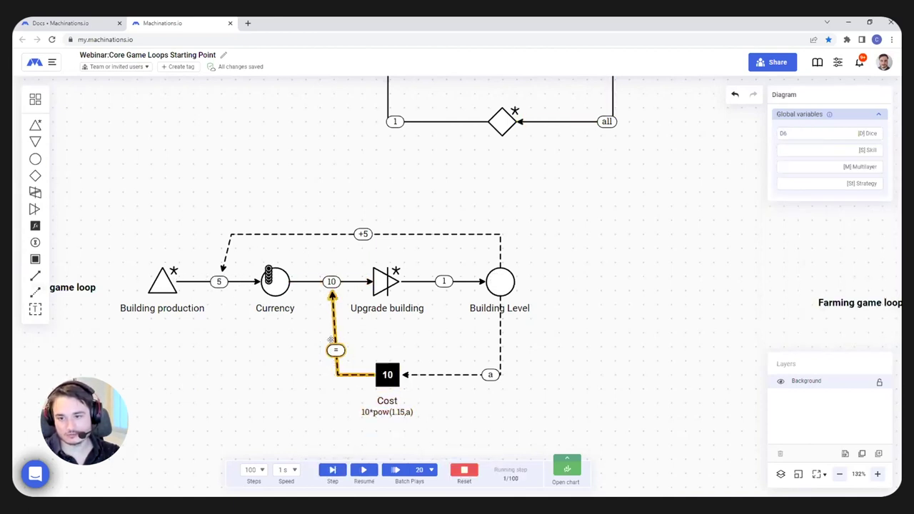
pyautogui.click(461, 475)
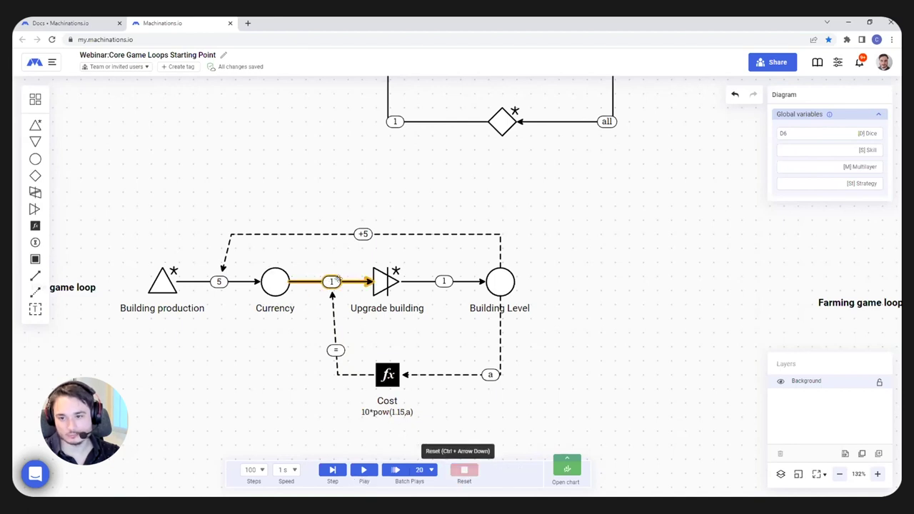
pyautogui.click(333, 470)
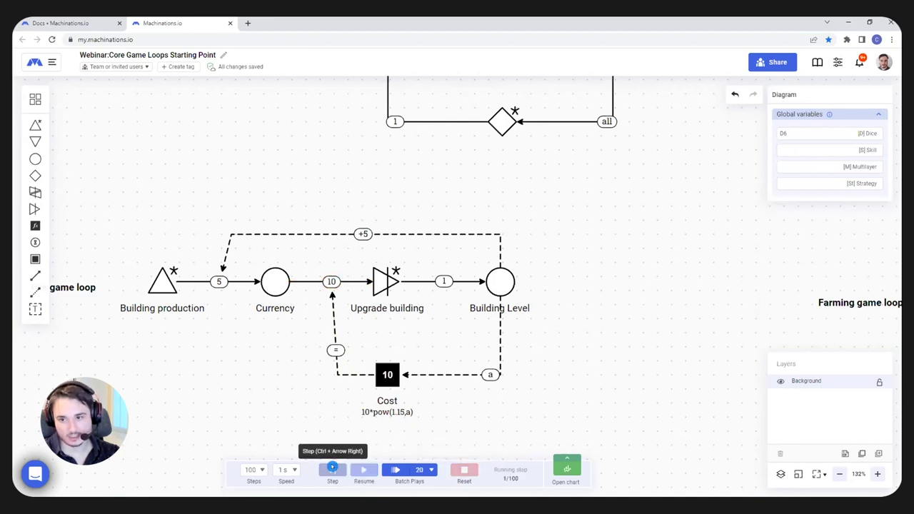
pyautogui.click(332, 471)
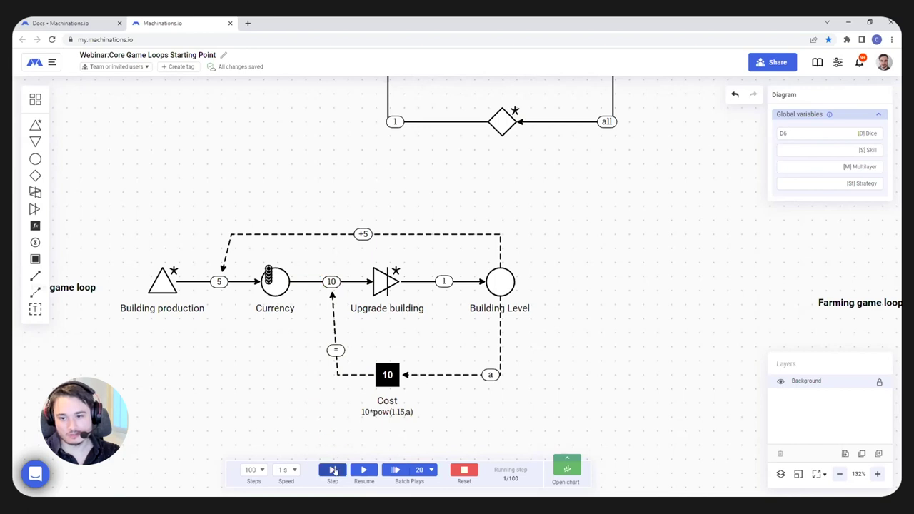
pyautogui.click(333, 471)
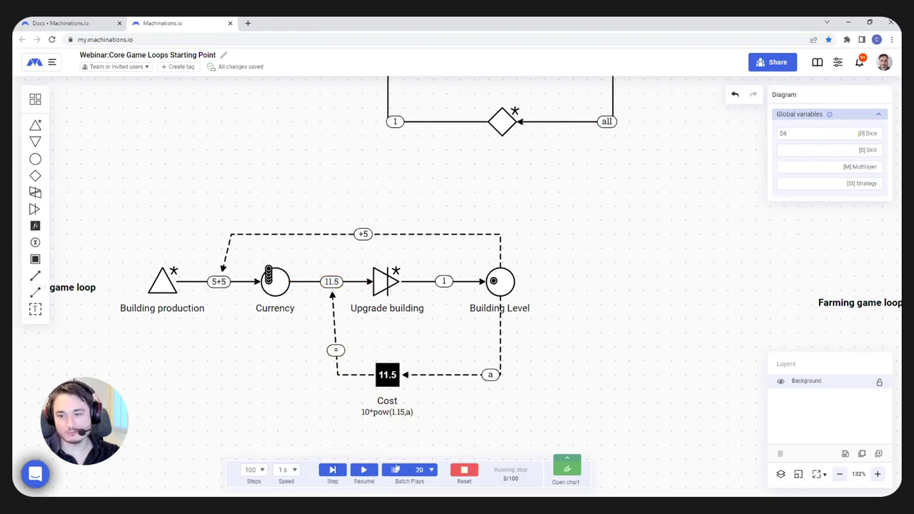
pyautogui.click(332, 471)
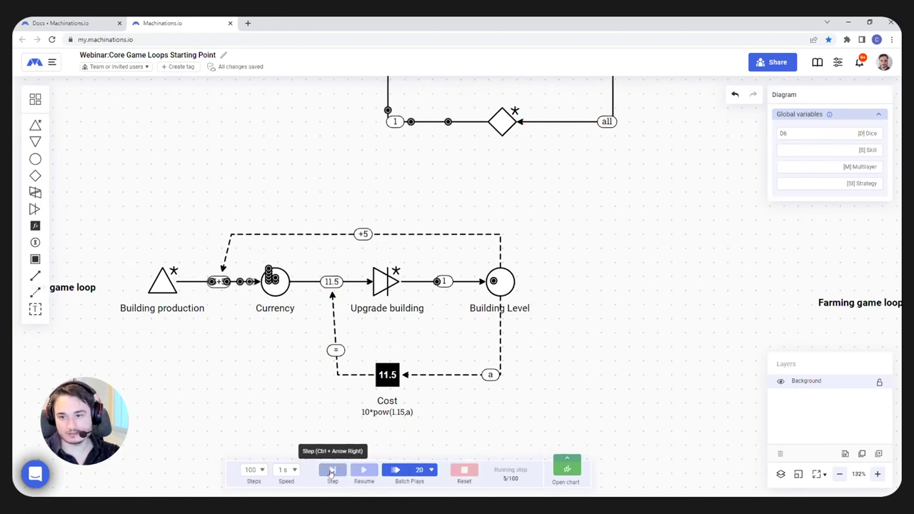
pyautogui.click(332, 470)
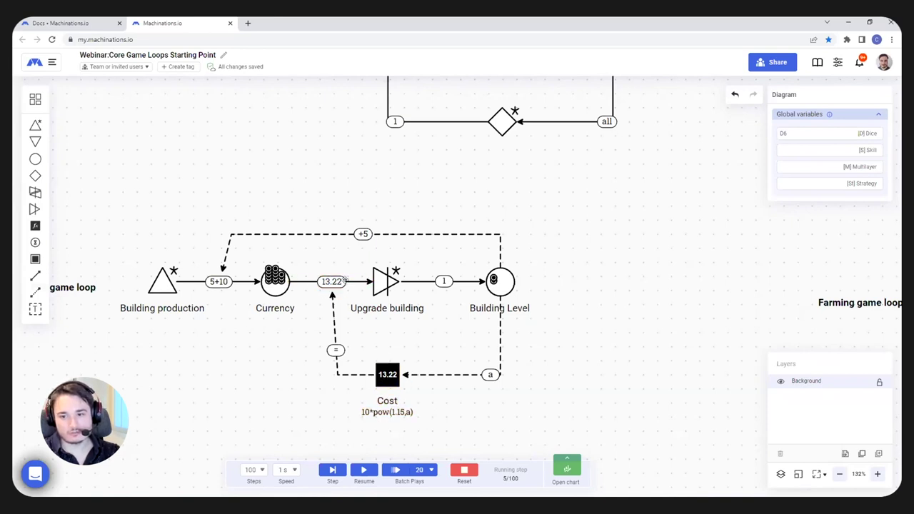
# Advance the simulation one step at a time to step 7, and reset it
pyautogui.click(332, 470)
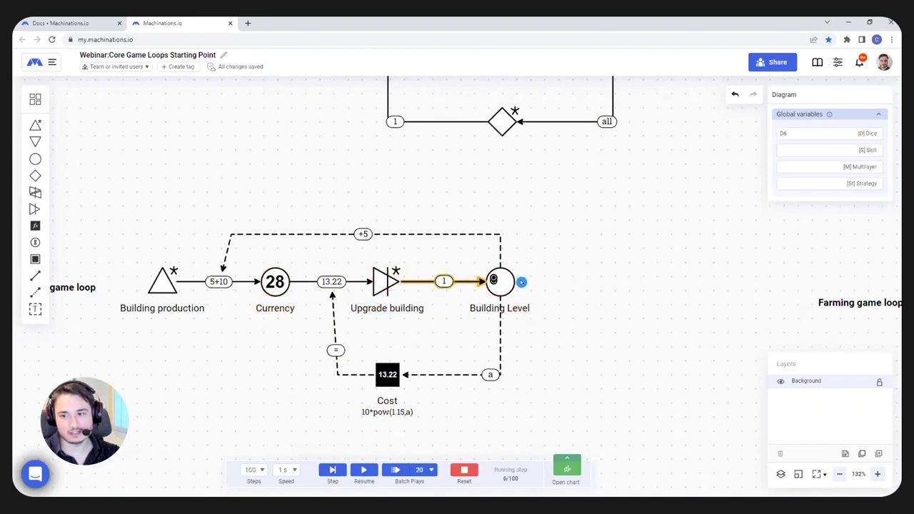
pyautogui.click(328, 471)
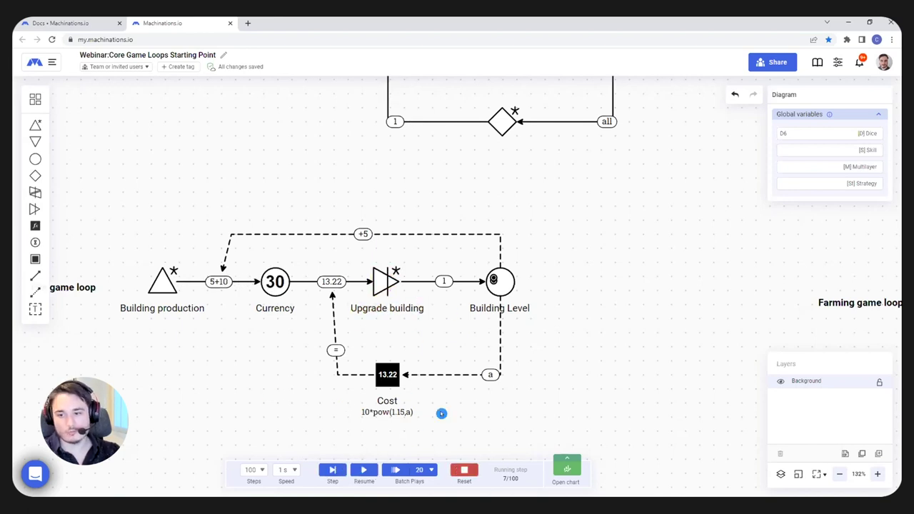
pyautogui.click(465, 470)
# Play the simulation from the start and pause it at step 6 to inspect the upgrade cost flow
pyautogui.click(383, 280)
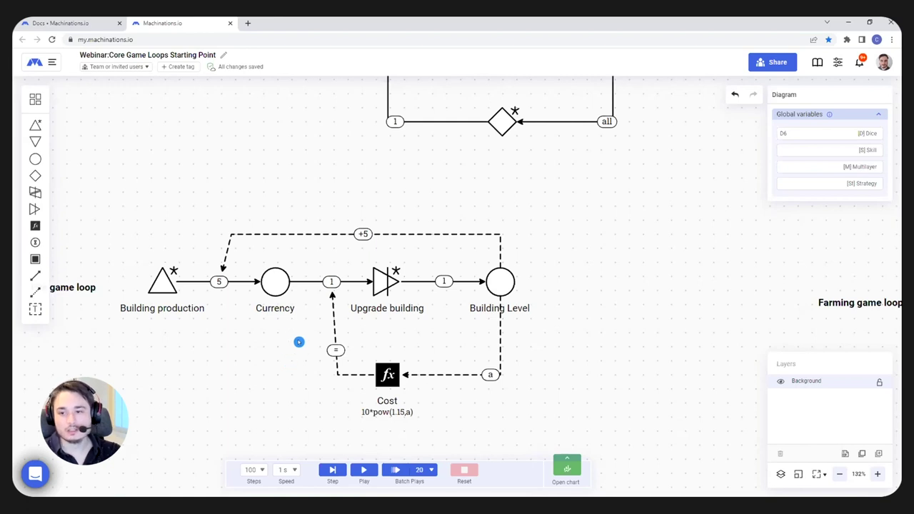
pyautogui.click(373, 285)
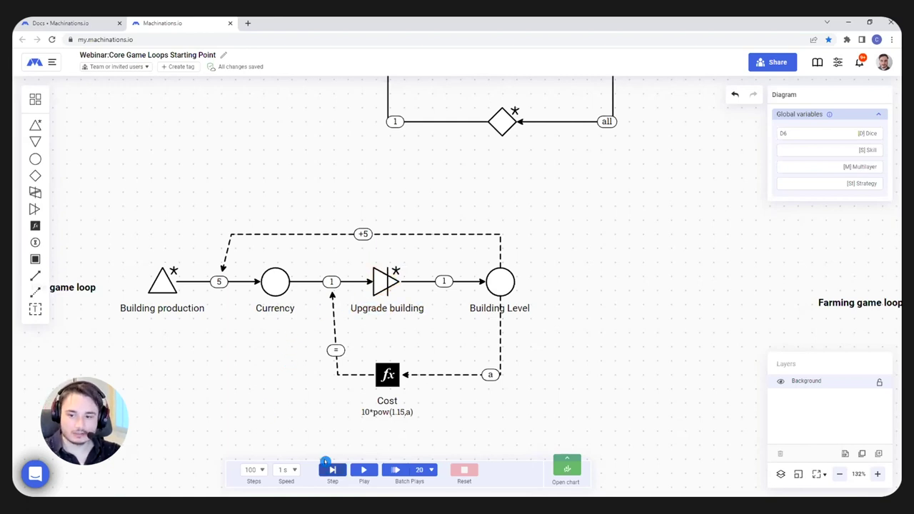
pyautogui.click(364, 471)
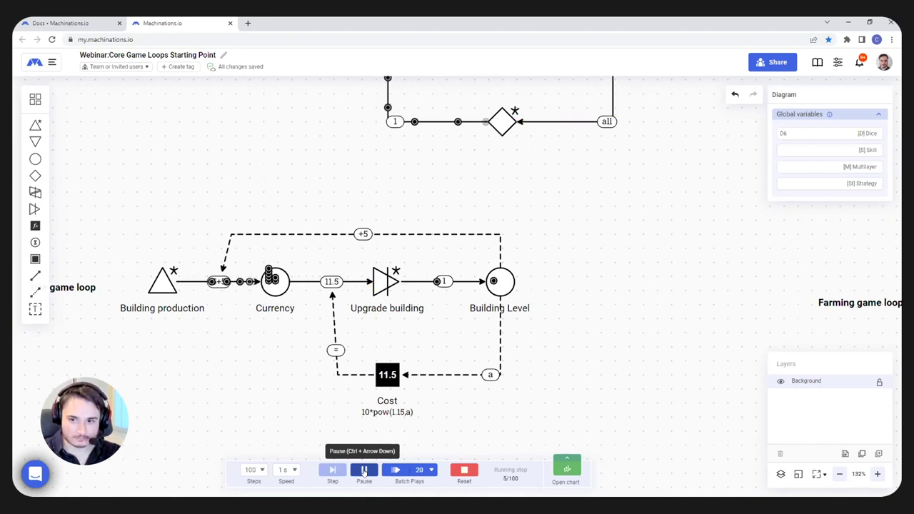
pyautogui.click(364, 471)
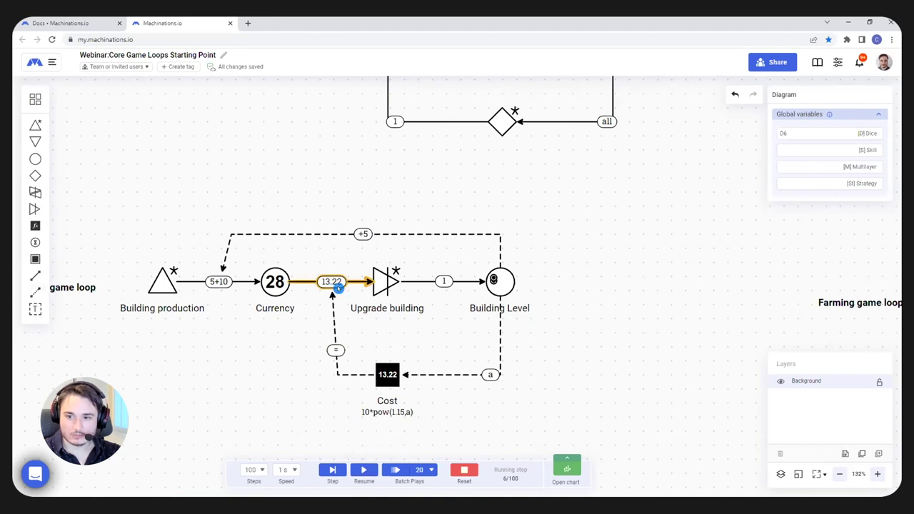
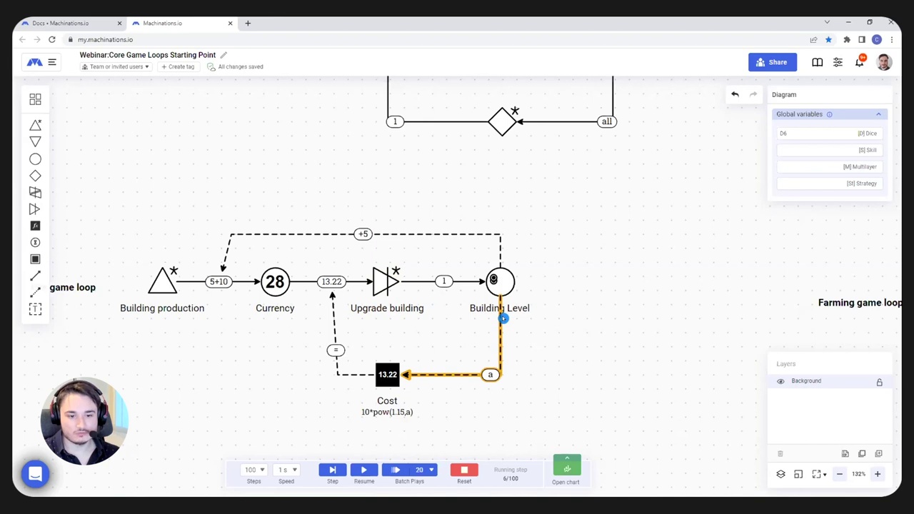
# Set the Cost register's formula to round(10*pow(1.15,a)), and test it by resuming the simulation before resetting
pyautogui.click(379, 375)
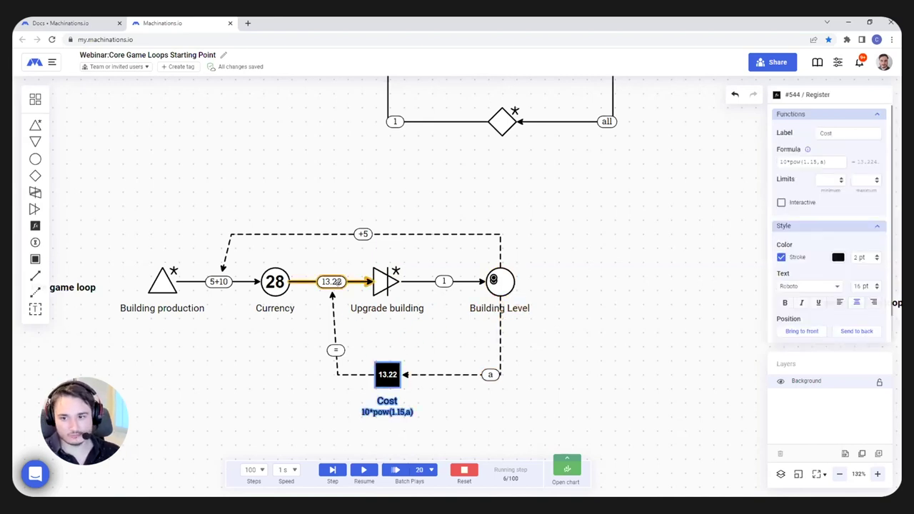
pyautogui.click(782, 162)
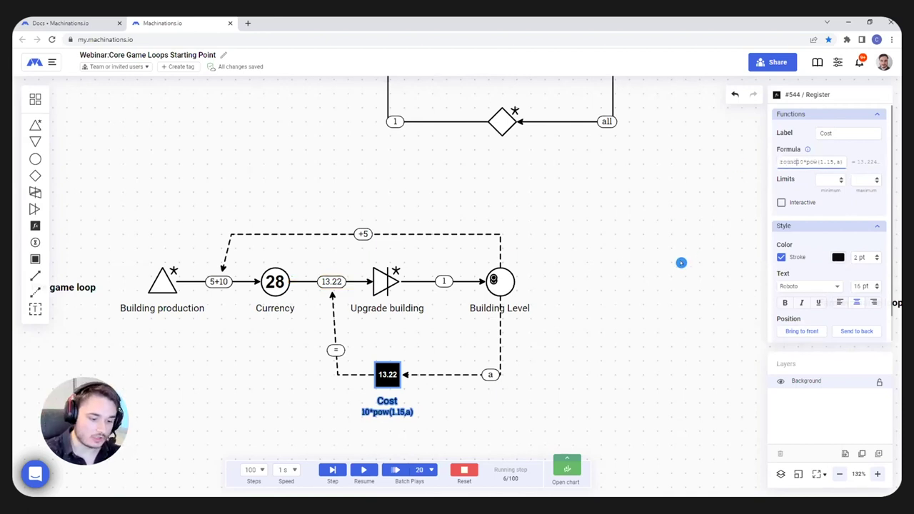
pyautogui.write('round(')
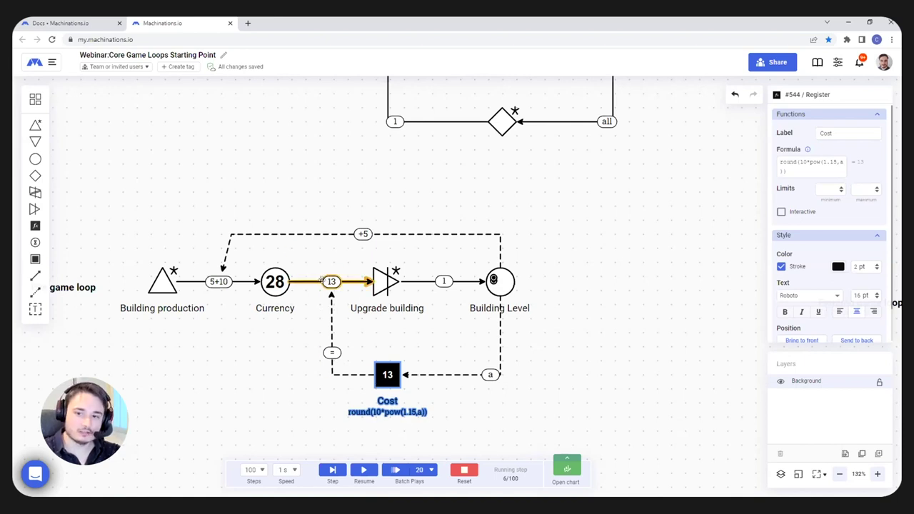
pyautogui.click(365, 470)
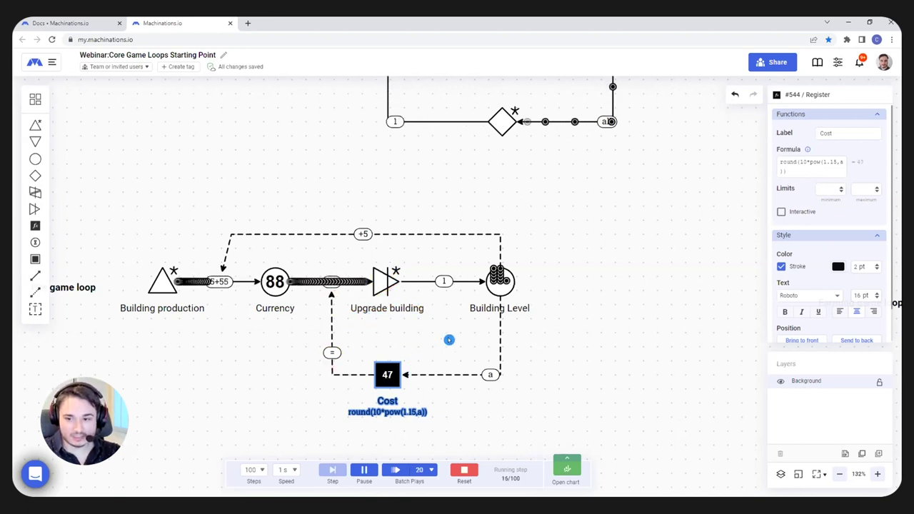
pyautogui.click(464, 470)
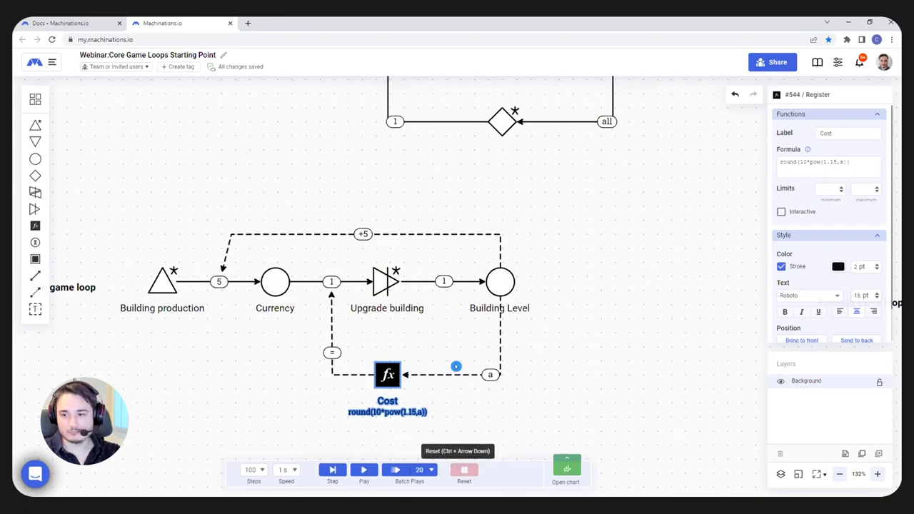
# Remove the Total soldiers register from the chart and show the idle loop's Cost register in it
pyautogui.scroll(-5, 449, 342)
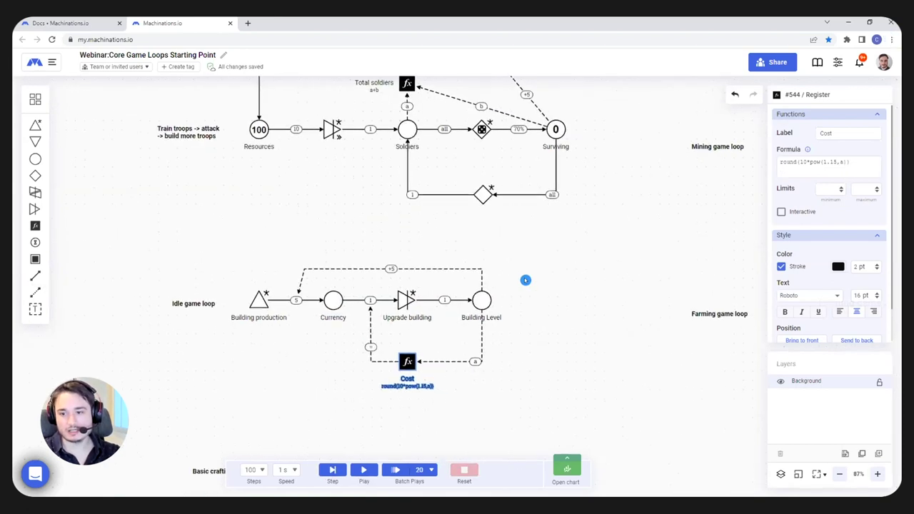
pyautogui.scroll(2, 524, 279)
pyautogui.rightClick(363, 274)
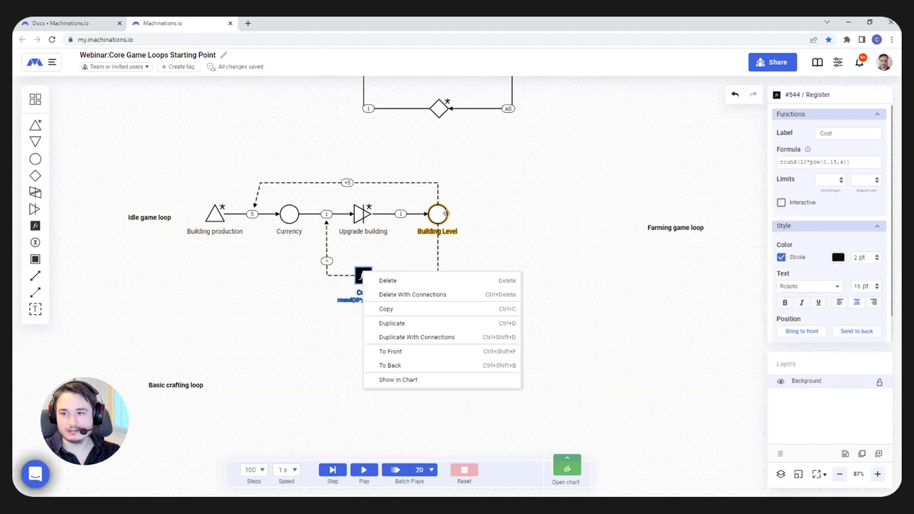
pyautogui.click(536, 155)
pyautogui.moveTo(536, 155); pyautogui.dragTo(420, 308)
pyautogui.rightClick(403, 206)
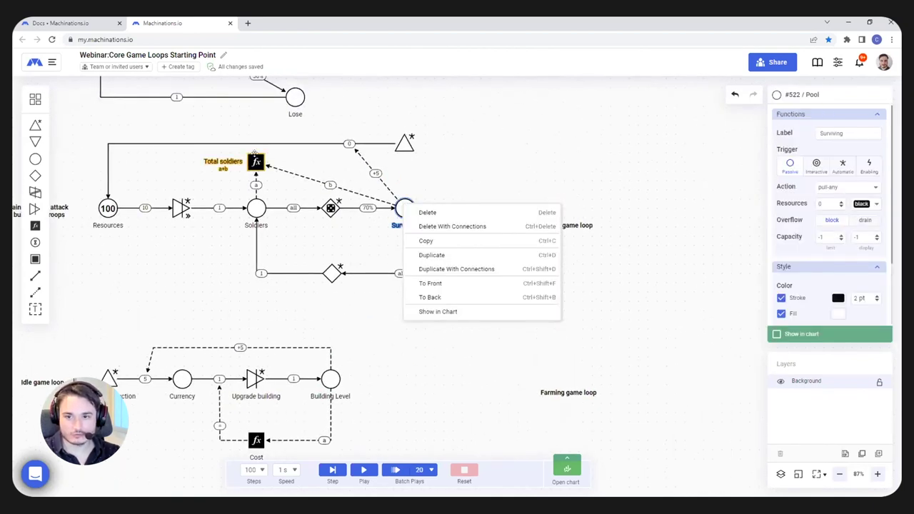
pyautogui.rightClick(257, 162)
pyautogui.click(289, 265)
pyautogui.moveTo(488, 244); pyautogui.dragTo(556, 112)
pyautogui.rightClick(326, 297)
pyautogui.click(459, 284)
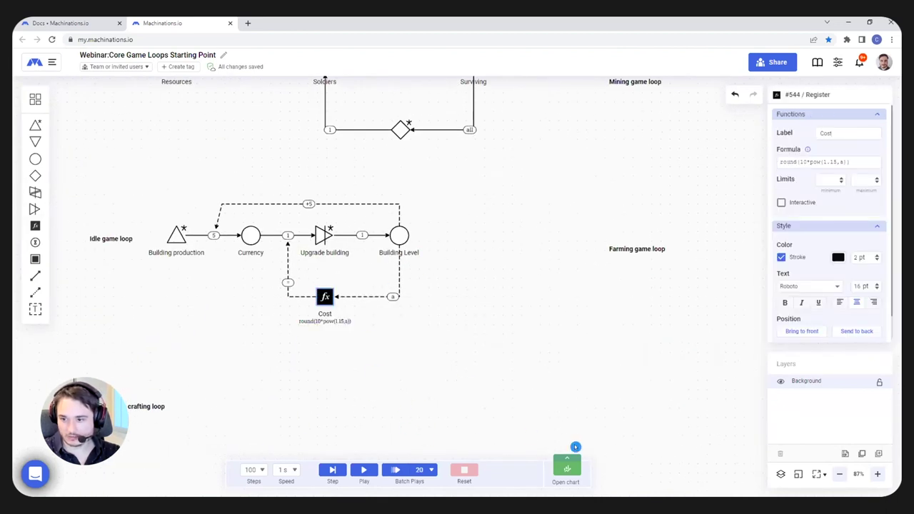
# Open the execution chart, enlarge it, and set the simulation length to 200 steps
pyautogui.click(568, 468)
pyautogui.moveTo(409, 373); pyautogui.dragTo(409, 198)
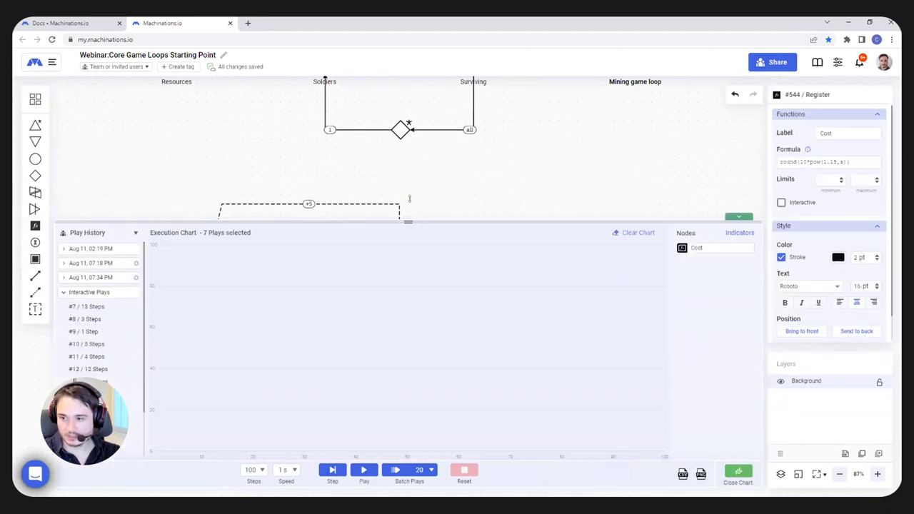
pyautogui.click(255, 473)
pyautogui.click(253, 375)
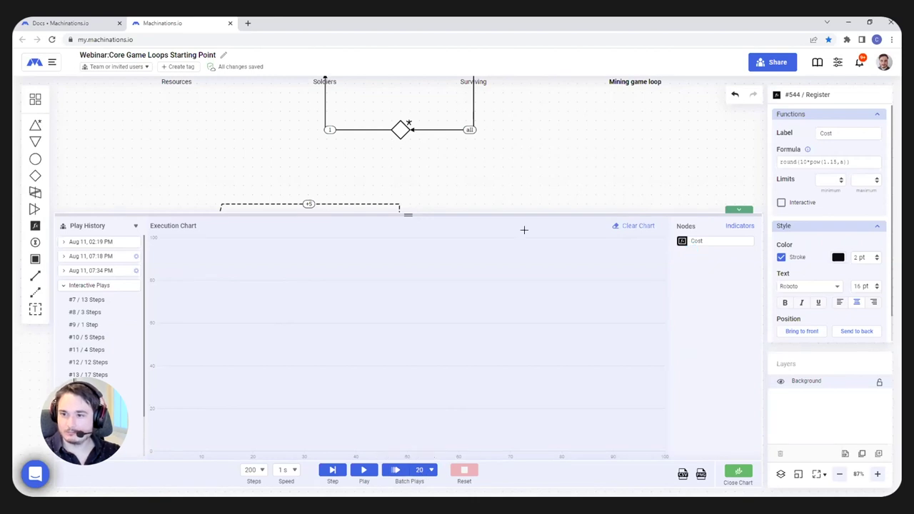
pyautogui.moveTo(405, 213); pyautogui.dragTo(408, 359)
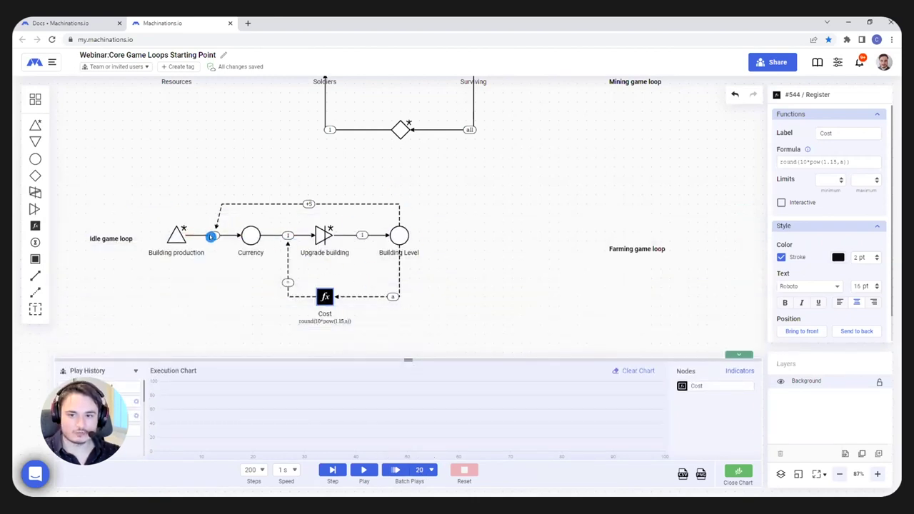
pyautogui.moveTo(407, 356); pyautogui.dragTo(409, 185)
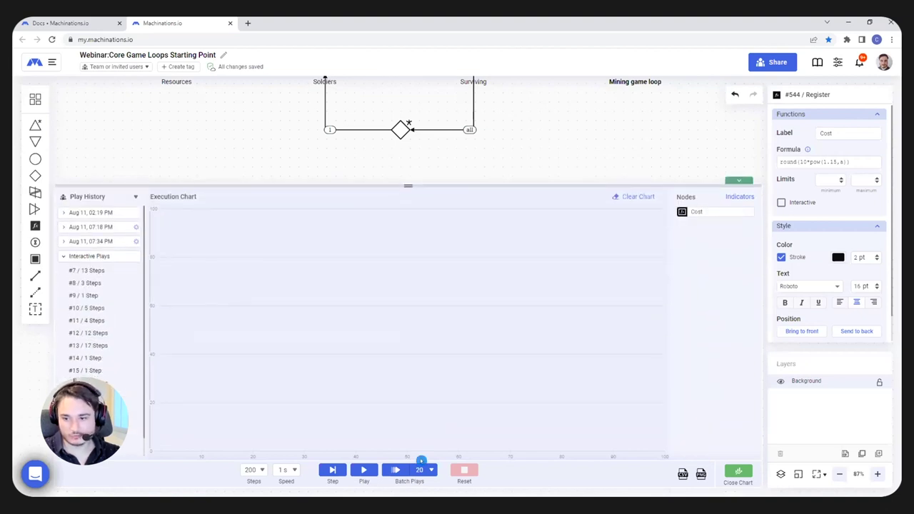
# Set the batch plays count to 1 and run the batch
pyautogui.click(422, 470)
pyautogui.click(423, 428)
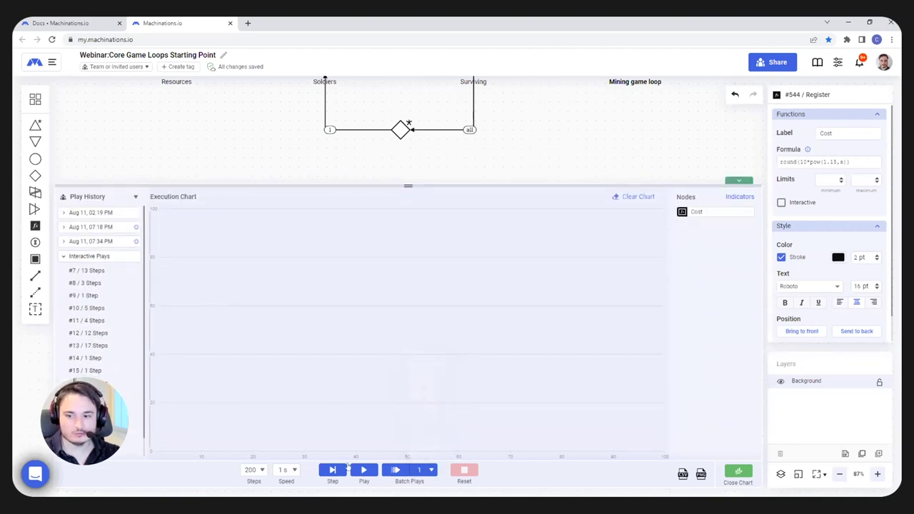
pyautogui.click(395, 470)
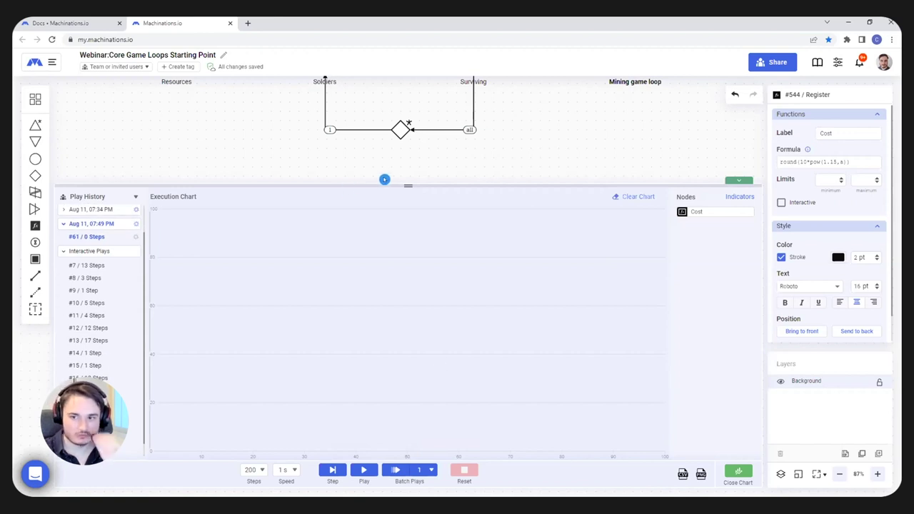
# Examine the Cost curve in the execution chart, zooming in on about the first 22 steps and resetting the zoom
pyautogui.moveTo(408, 184); pyautogui.dragTo(408, 327)
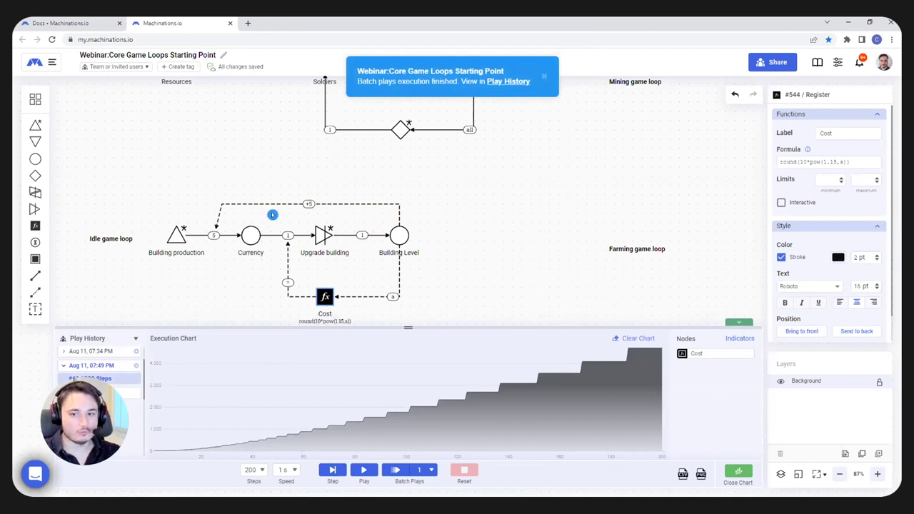
pyautogui.moveTo(409, 327); pyautogui.dragTo(408, 172)
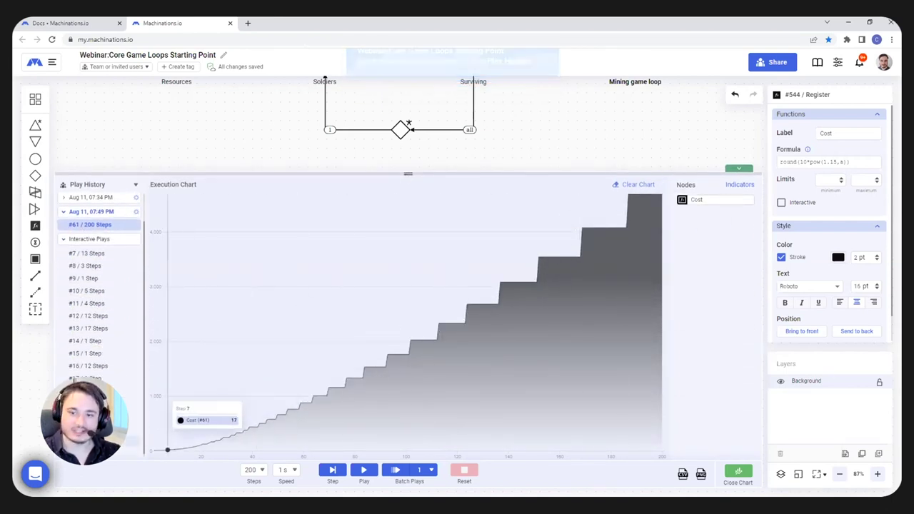
pyautogui.moveTo(204, 398); pyautogui.dragTo(153, 402)
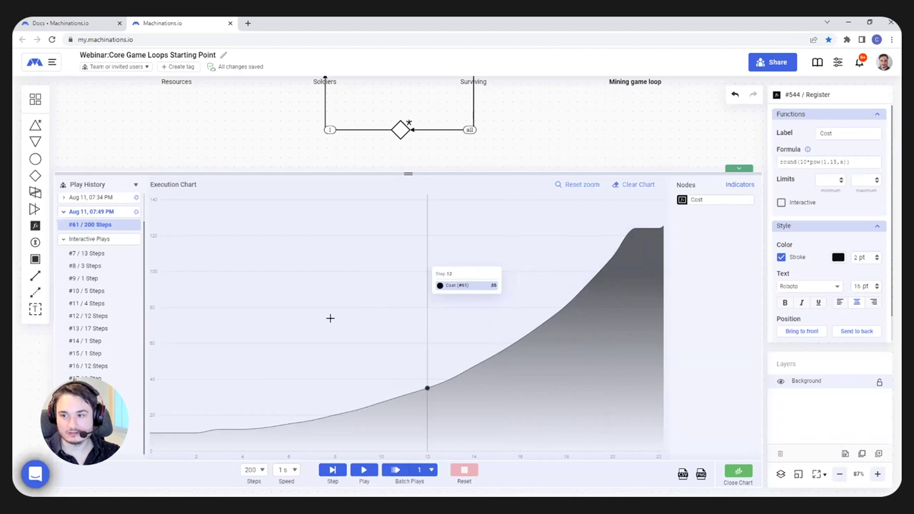
pyautogui.click(579, 185)
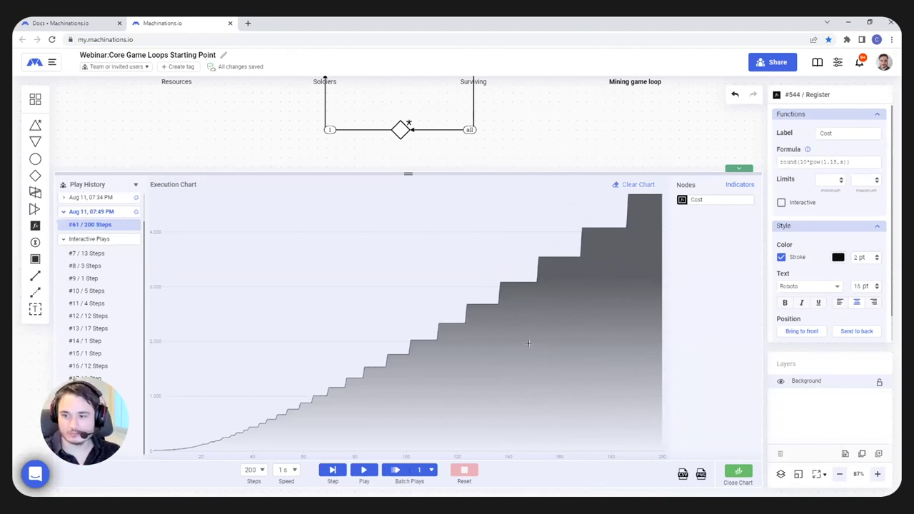
# Clear the execution chart and shrink it to uncover the idle game loop
pyautogui.click(638, 186)
pyautogui.click(293, 172)
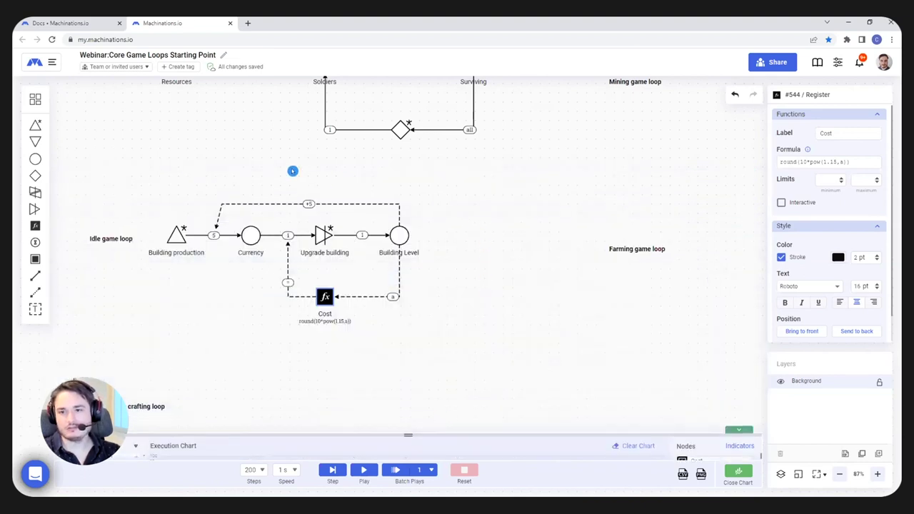
pyautogui.moveTo(155, 172); pyautogui.dragTo(496, 348)
pyautogui.click(463, 357)
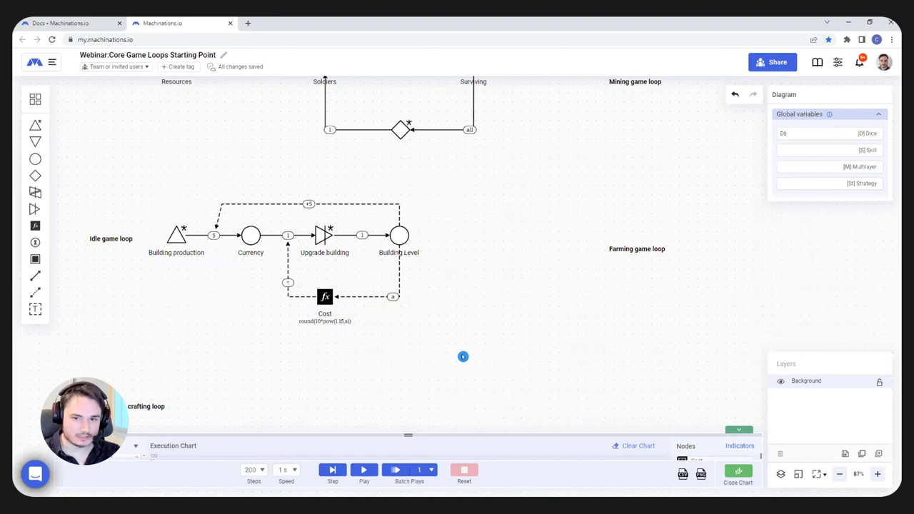
# Duplicate the whole idle game loop and place the copy directly below the original
pyautogui.moveTo(144, 180); pyautogui.dragTo(455, 348)
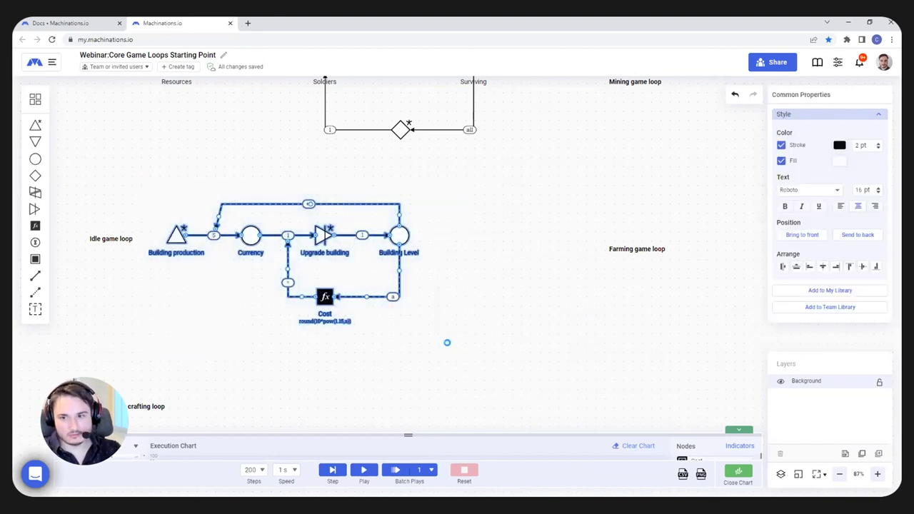
pyautogui.hotkey('ctrl', 'v')
pyautogui.moveTo(329, 246); pyautogui.dragTo(331, 367)
pyautogui.click(458, 322)
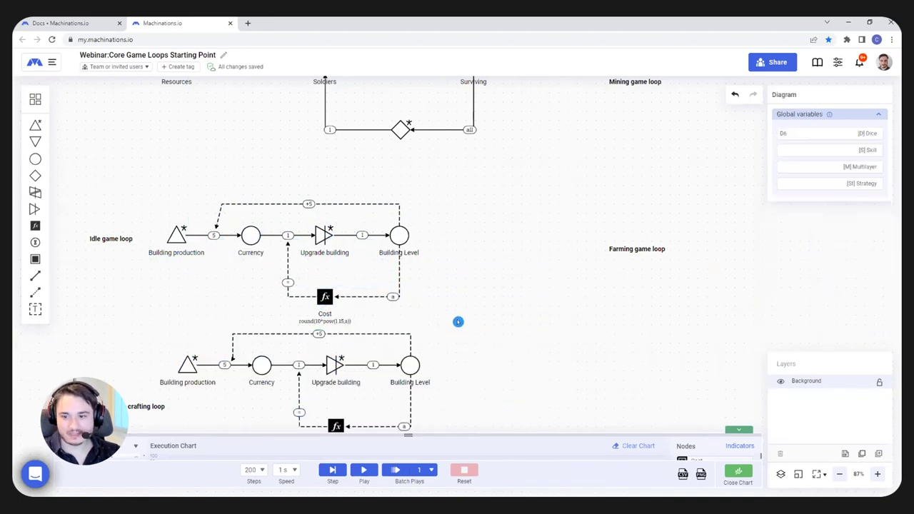
pyautogui.moveTo(457, 324); pyautogui.dragTo(457, 276)
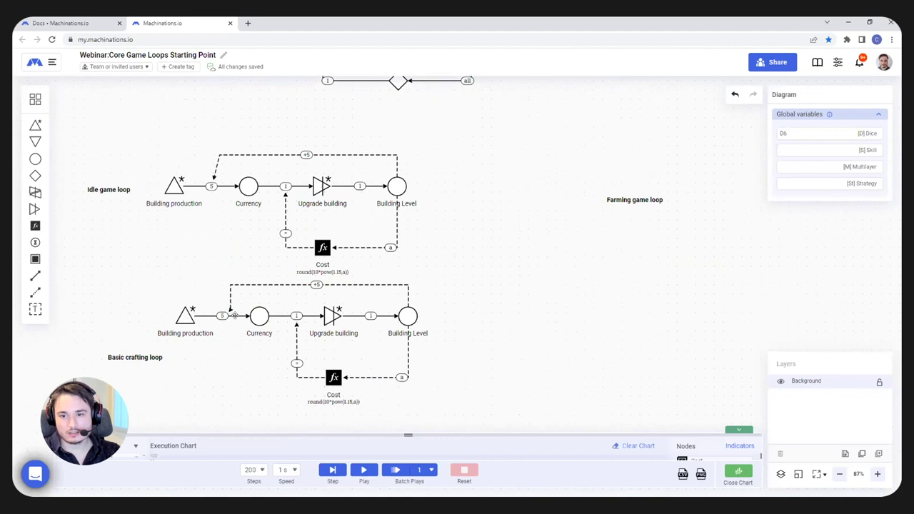
# Try redirecting the copied Building production connection to the original Currency pool, and undo both the redirection and the loop copy
pyautogui.click(237, 314)
pyautogui.moveTo(247, 317); pyautogui.dragTo(246, 191)
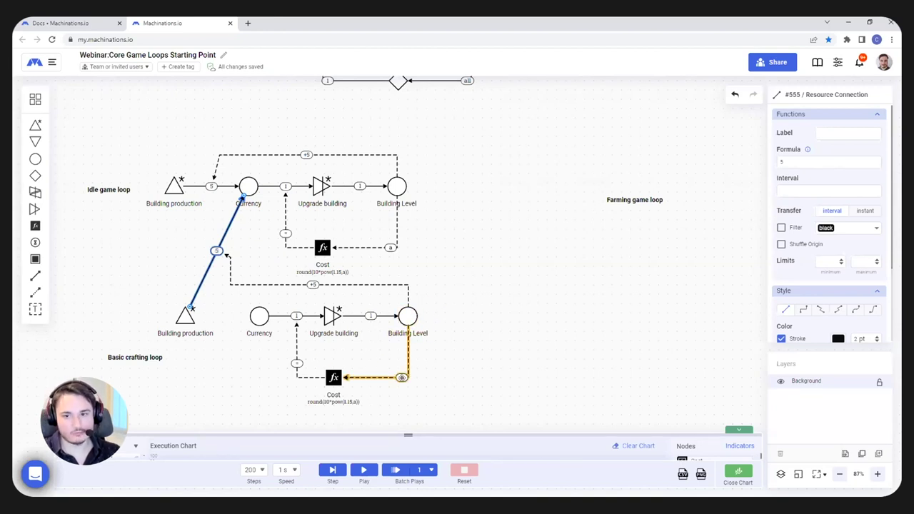
pyautogui.hotkey('ctrl', 'z')
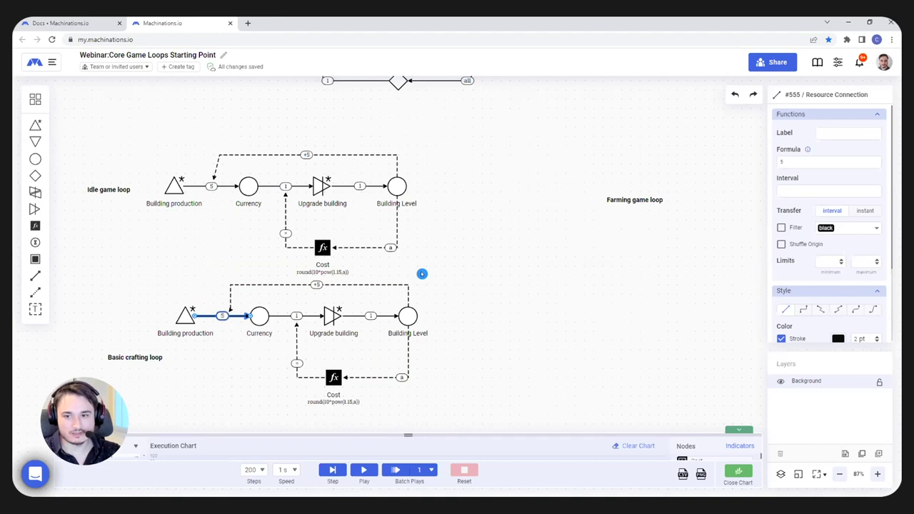
pyautogui.hotkey('ctrl', 'z')
pyautogui.hotkey('ctrl', 'z')
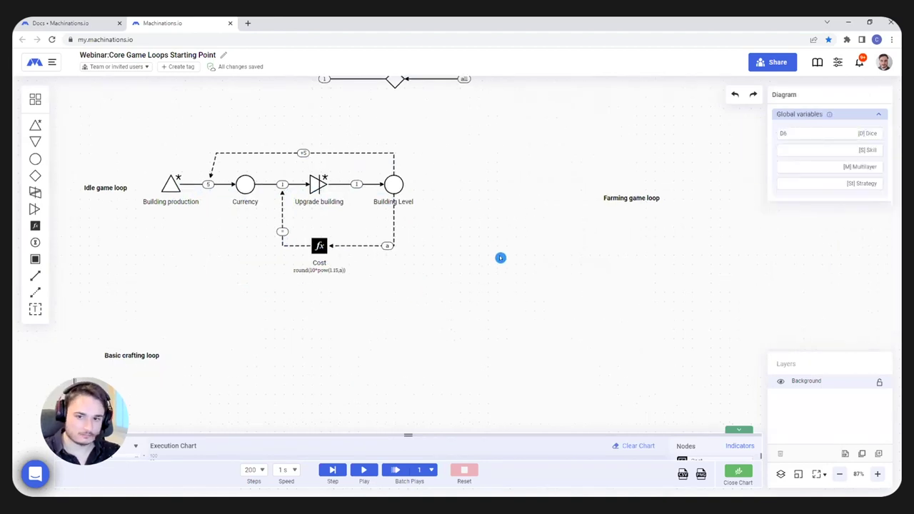
pyautogui.scroll(3, 500, 257)
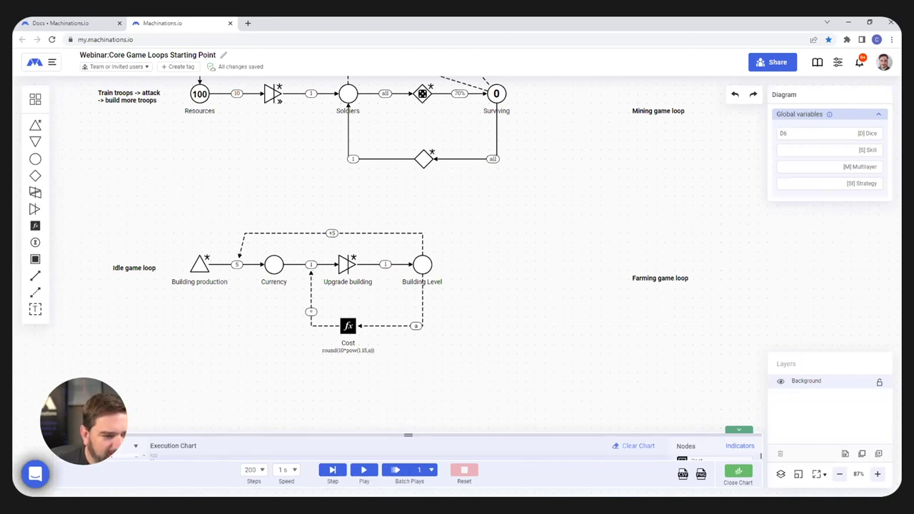
# Add a register below the Cost register and give it the formula pow(2,3)
pyautogui.scroll(3, 441, 290)
pyautogui.hscroll(-3, 522, 292)
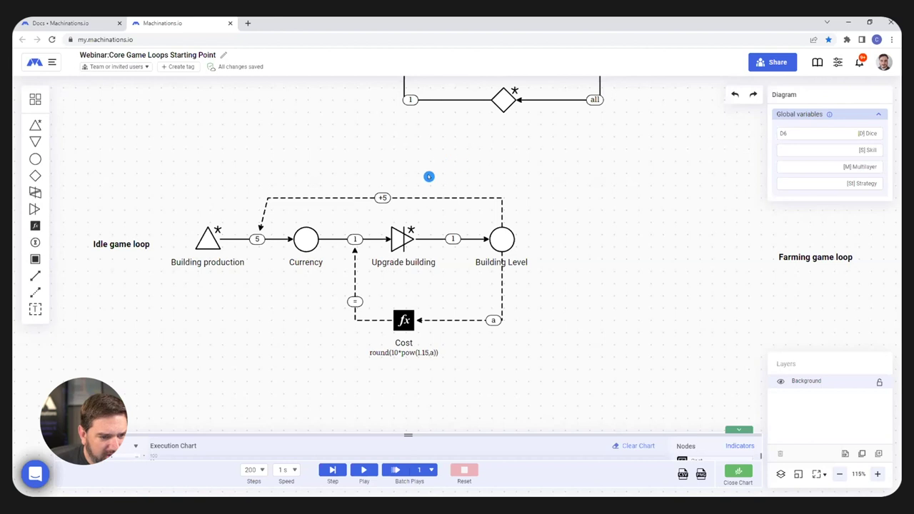
pyautogui.scroll(5, 428, 354)
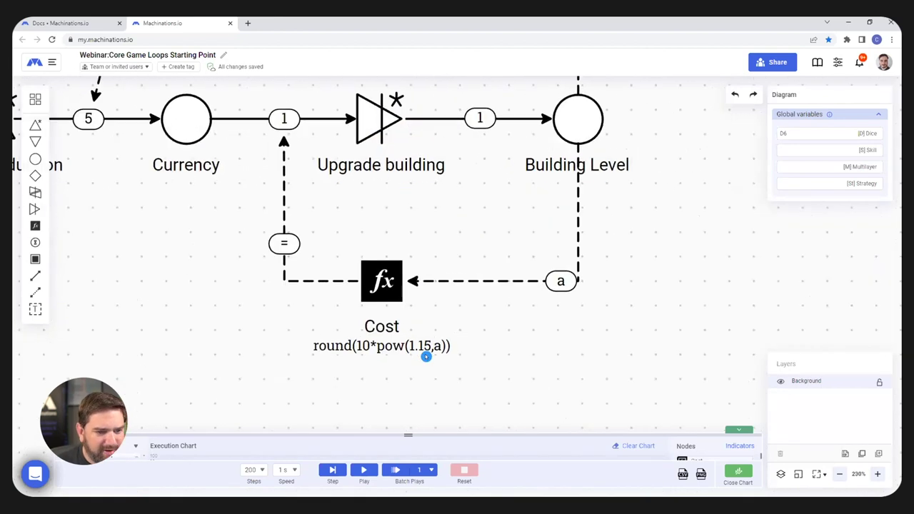
pyautogui.scroll(4, 411, 363)
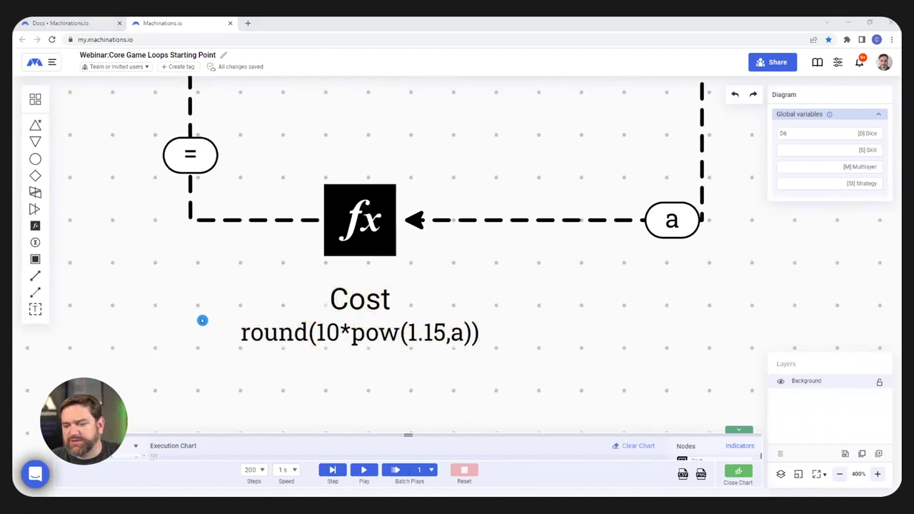
pyautogui.scroll(-3, 202, 320)
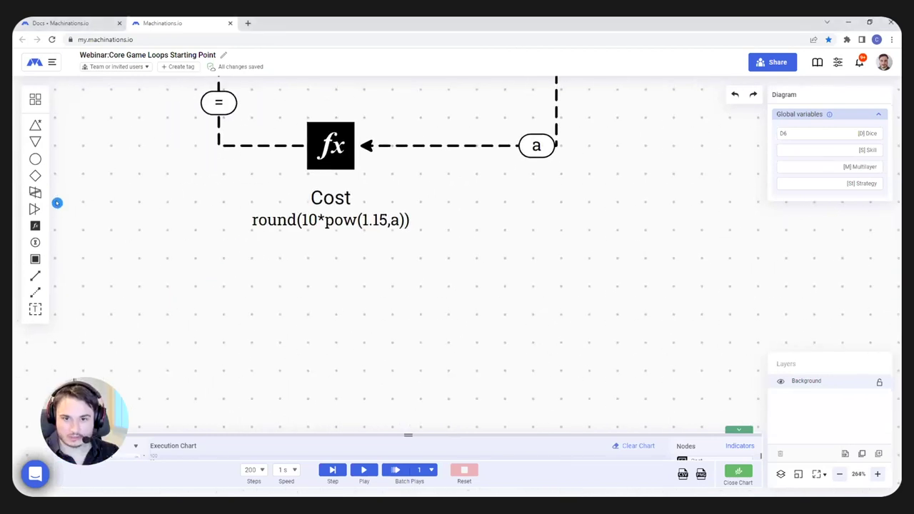
pyautogui.click(35, 226)
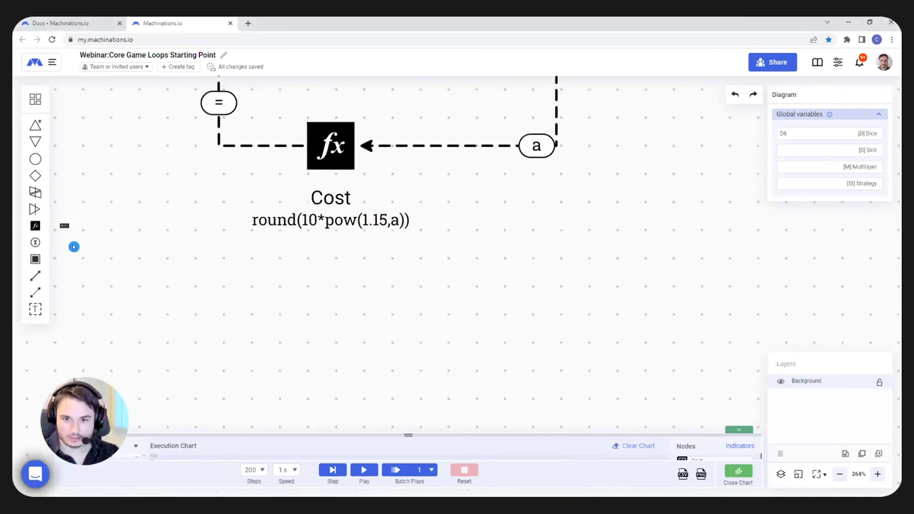
pyautogui.click(329, 314)
pyautogui.click(805, 162)
pyautogui.write('pow(2,3)')
pyautogui.click(381, 371)
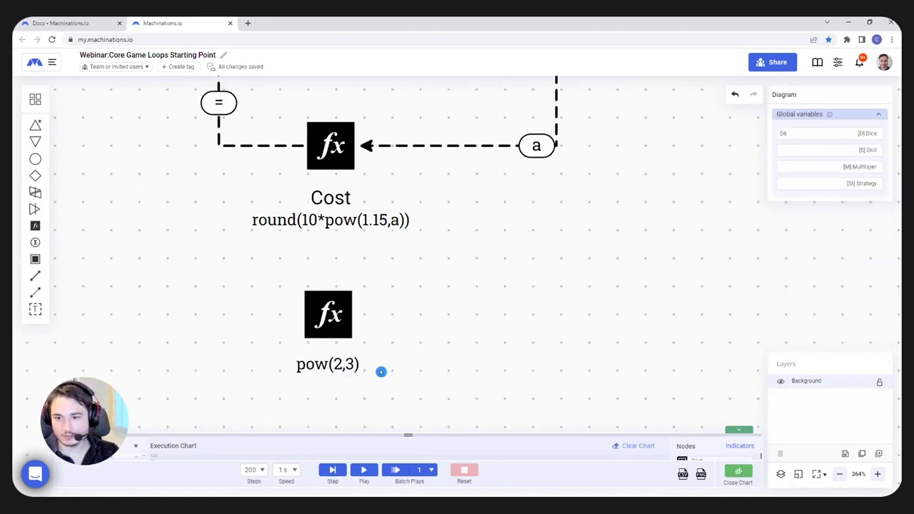
# Run the simulation to evaluate the pow(2,3) register, reset it, and examine the Cost formula and its input from Building Level
pyautogui.click(364, 470)
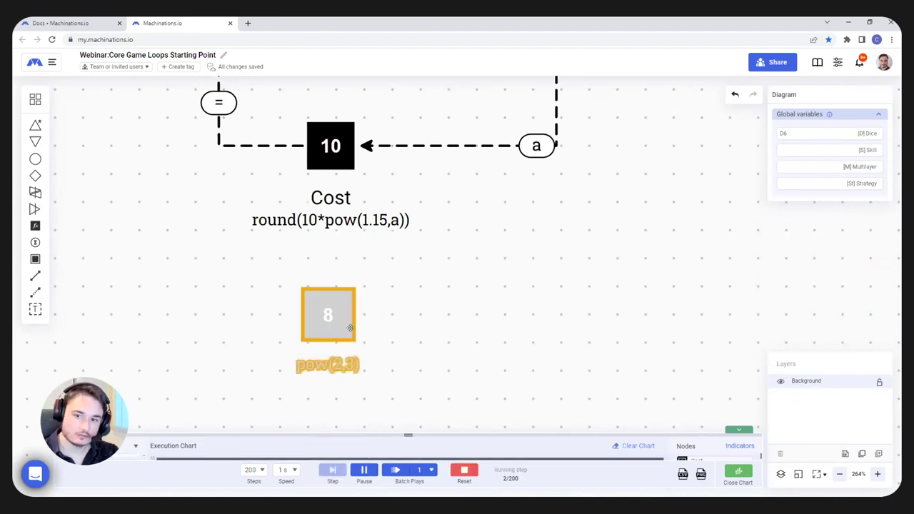
pyautogui.click(461, 471)
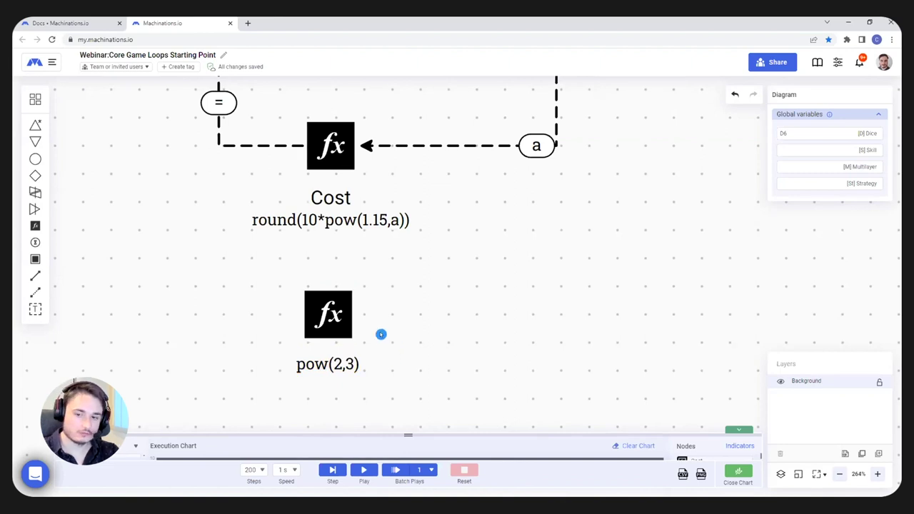
pyautogui.click(375, 245)
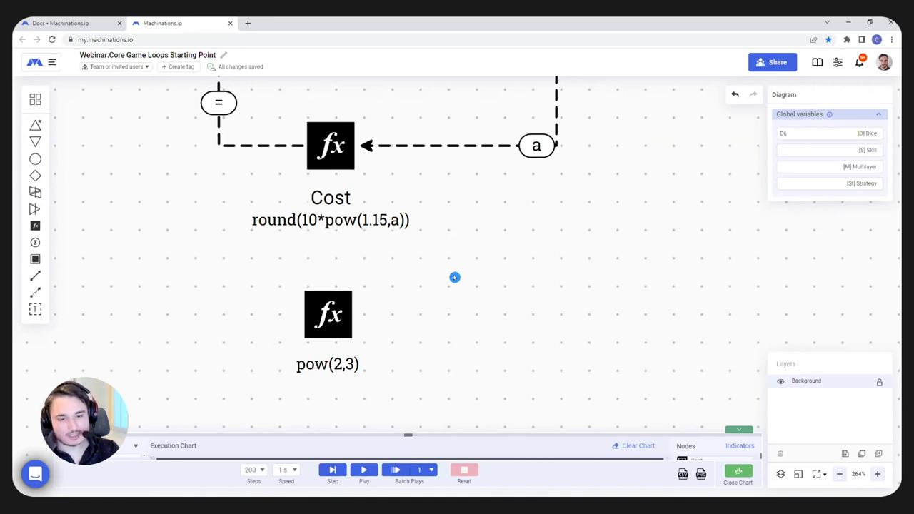
pyautogui.click(382, 220)
pyautogui.click(363, 236)
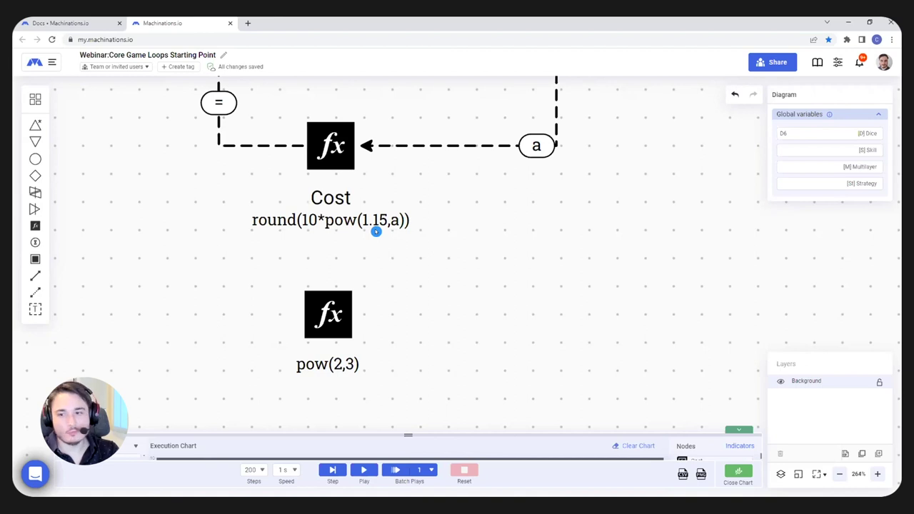
pyautogui.click(397, 225)
pyautogui.click(419, 246)
pyautogui.scroll(3, 494, 303)
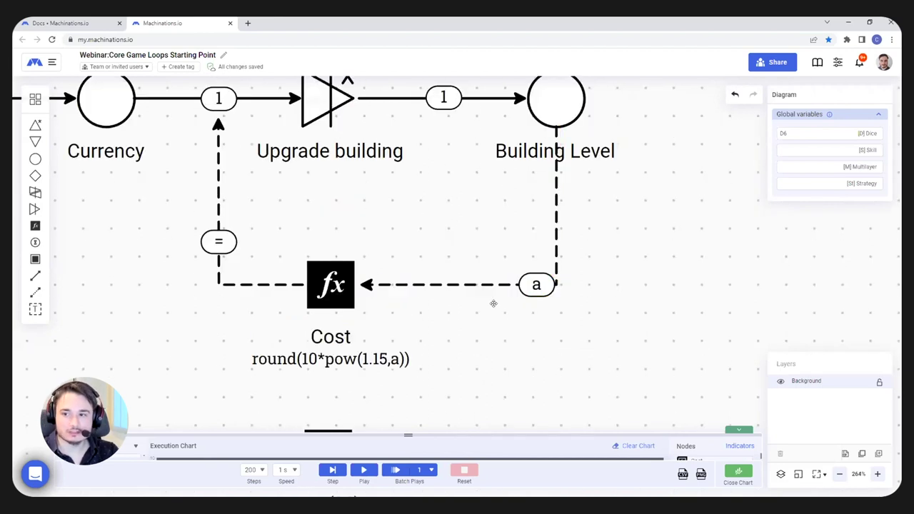
pyautogui.scroll(-2, 501, 285)
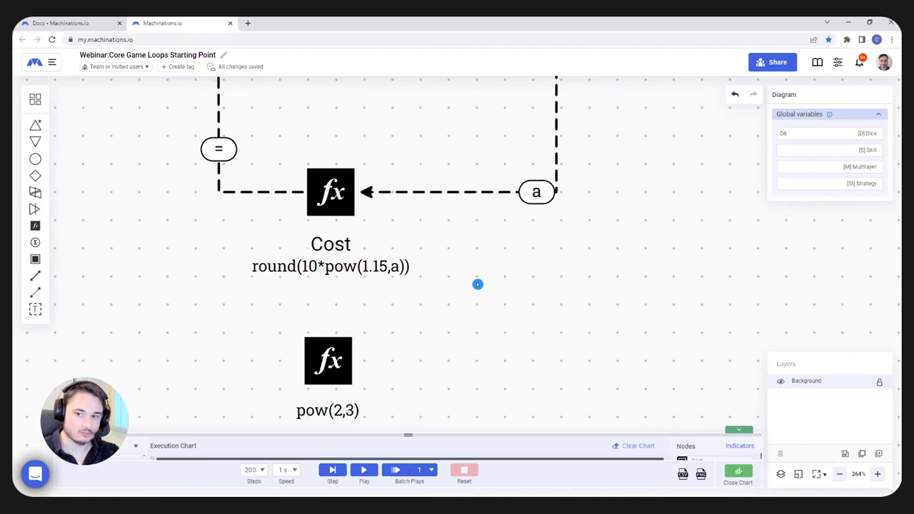
# Try a growth base of 1.25 in the Cost formula, and restore it to 1.15
pyautogui.click(377, 262)
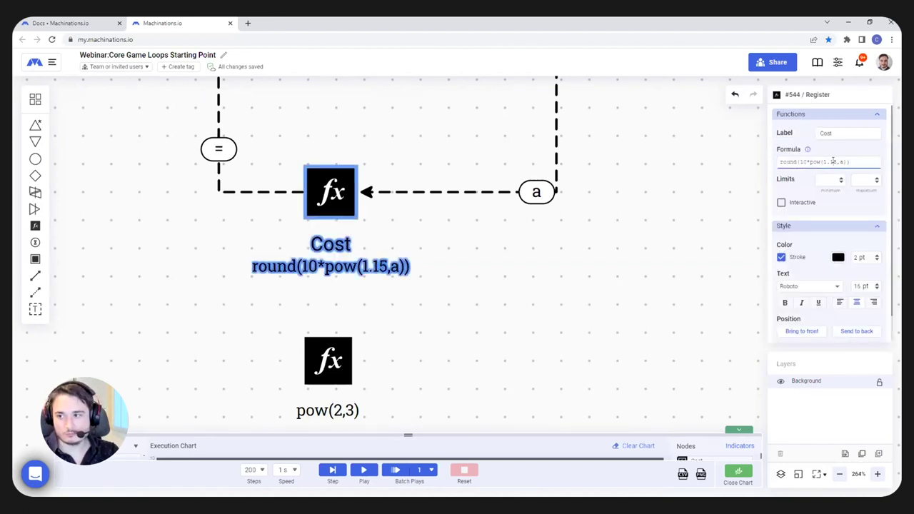
pyautogui.write('2')
pyautogui.click(530, 299)
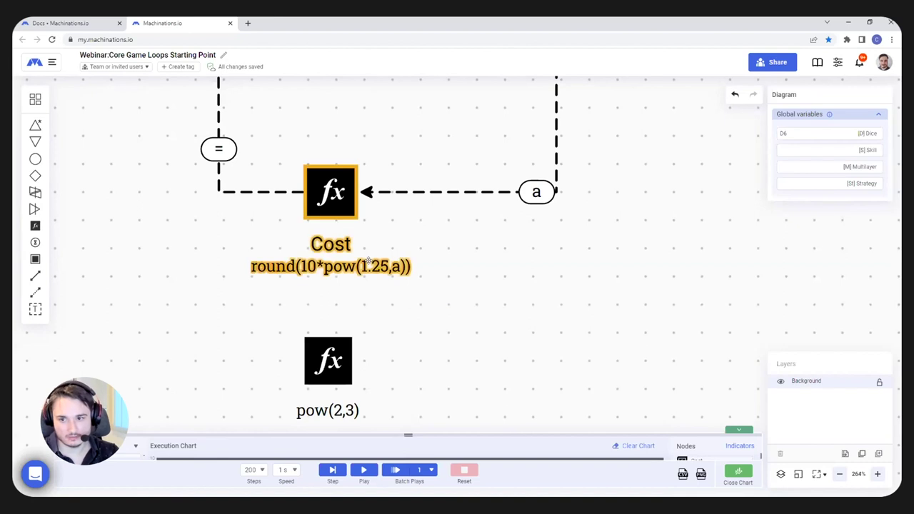
pyautogui.click(380, 273)
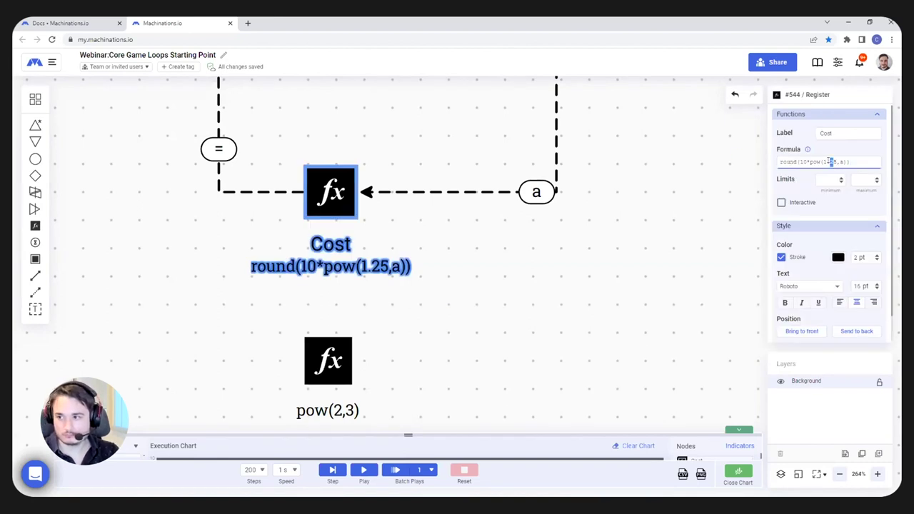
pyautogui.write('1')
pyautogui.click(502, 307)
# Delete the pow(2,3) register below Cost
pyautogui.scroll(-3, 427, 257)
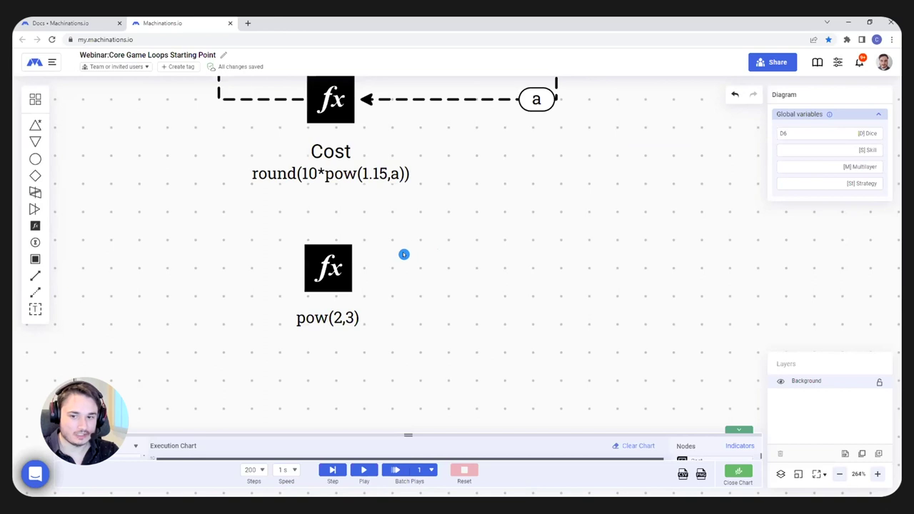
pyautogui.click(354, 290)
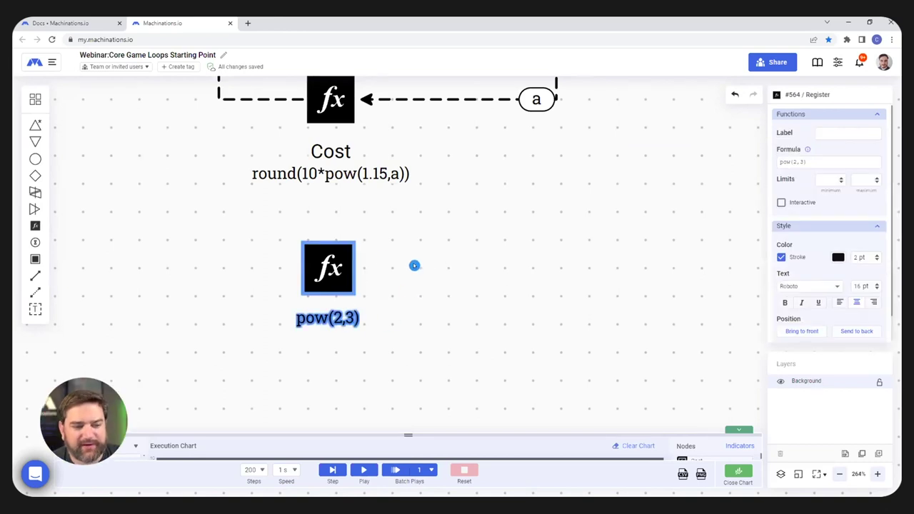
pyautogui.press('Delete')
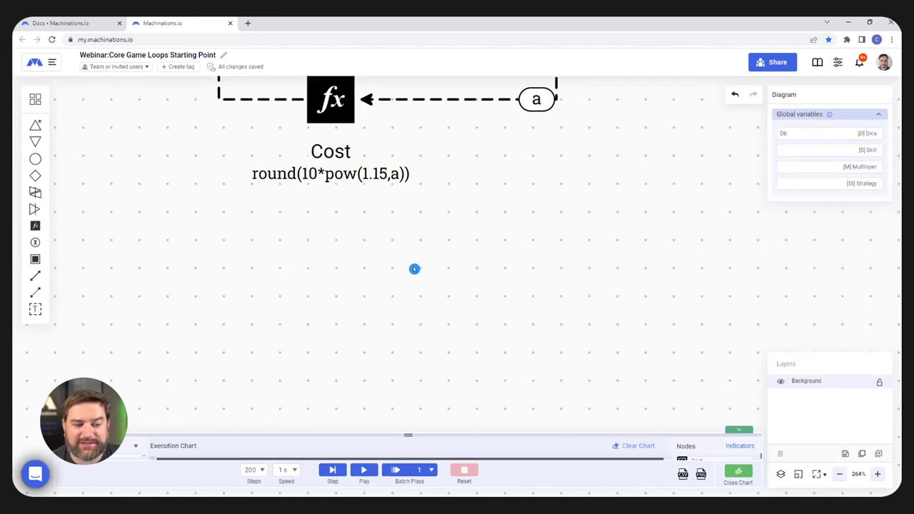
# Place a new register in the empty space below Building production and Currency in the idle game loop
pyautogui.scroll(-5, 415, 268)
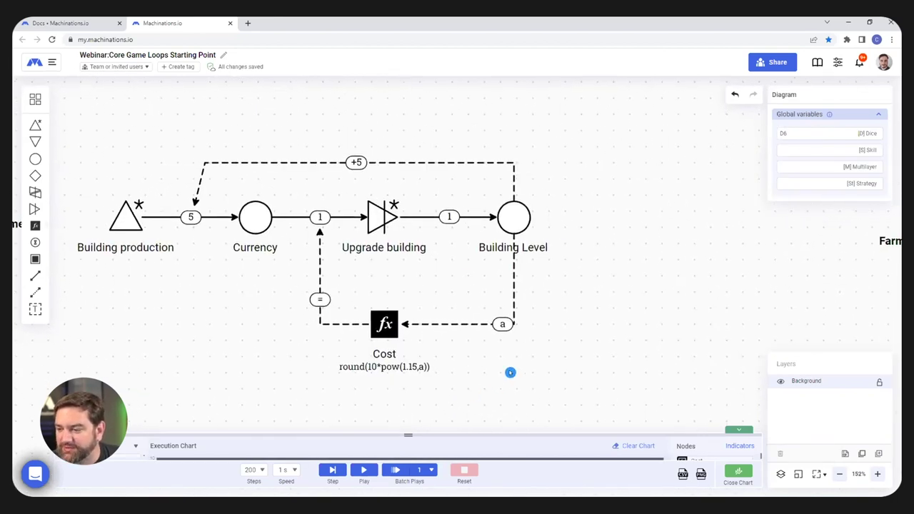
pyautogui.moveTo(519, 369); pyautogui.dragTo(538, 313)
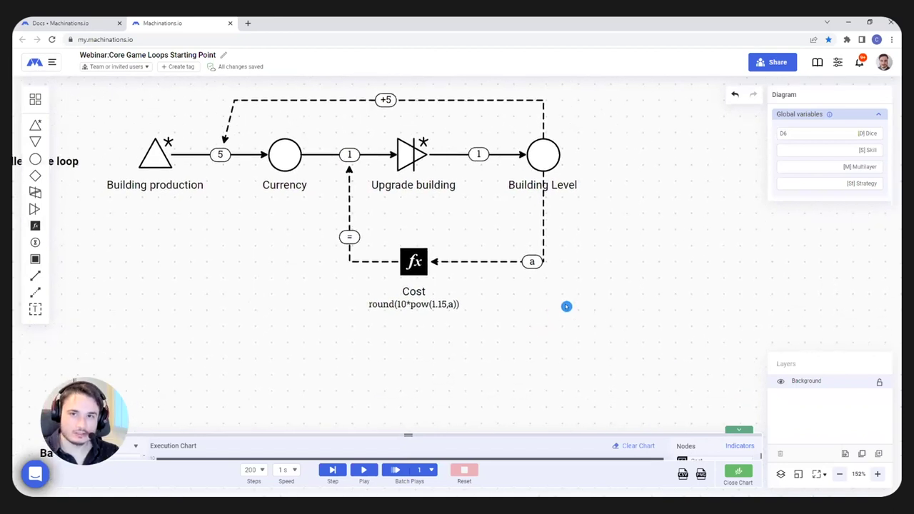
pyautogui.hscroll(-3, 220, 290)
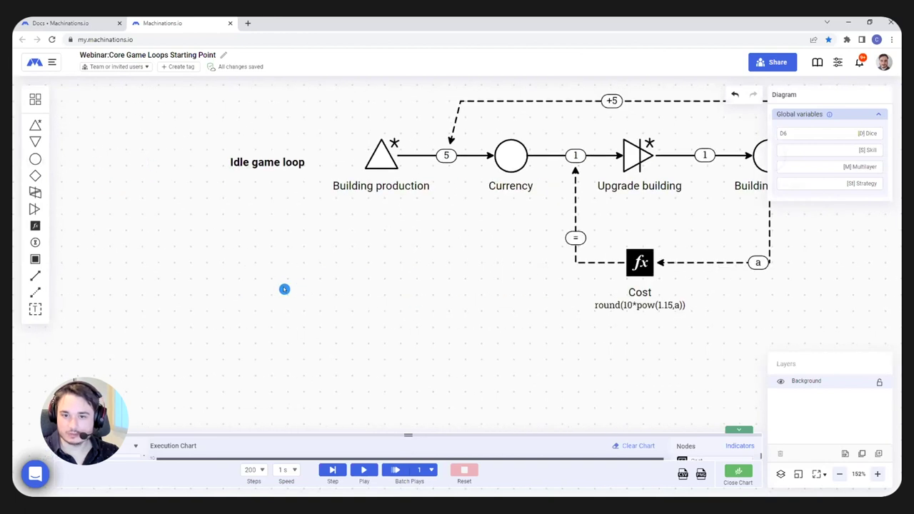
pyautogui.moveTo(35, 226); pyautogui.dragTo(311, 325)
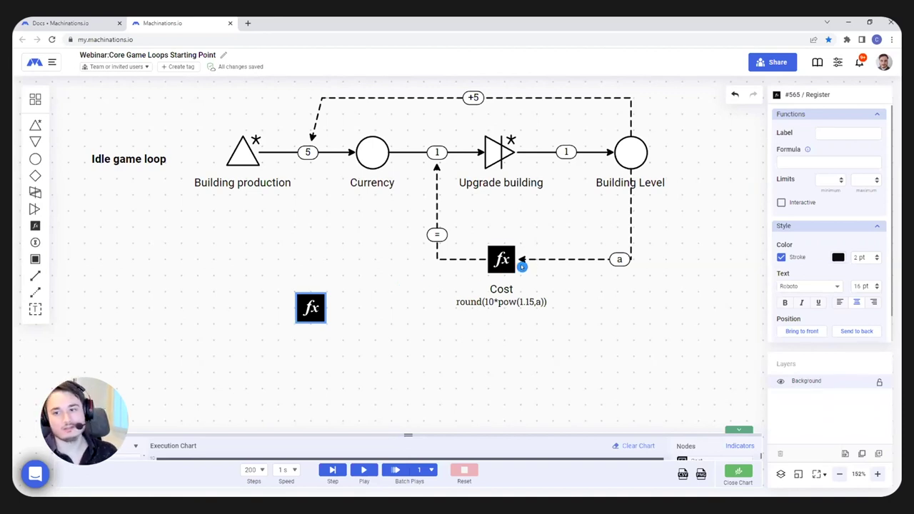
# Extend the Cost register's formula to round(10*pow(1.15,a))*(a>10)
pyautogui.click(502, 261)
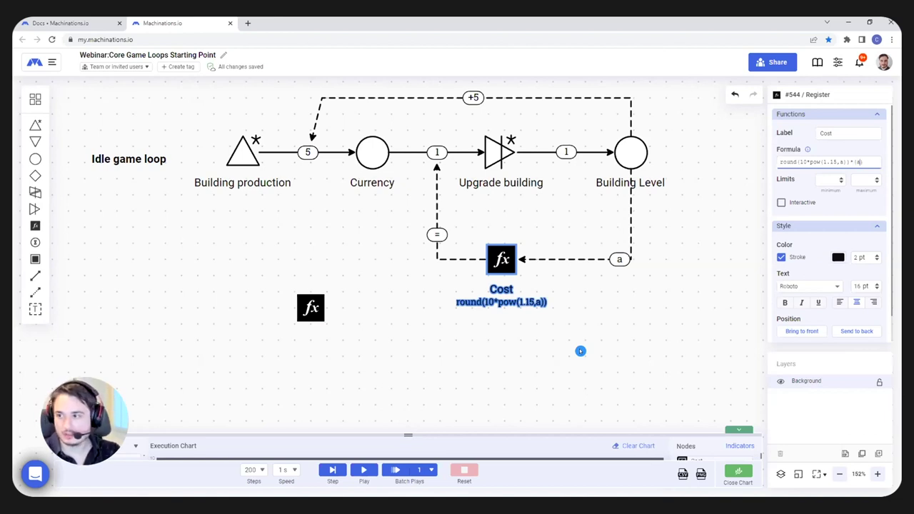
pyautogui.write('10)')
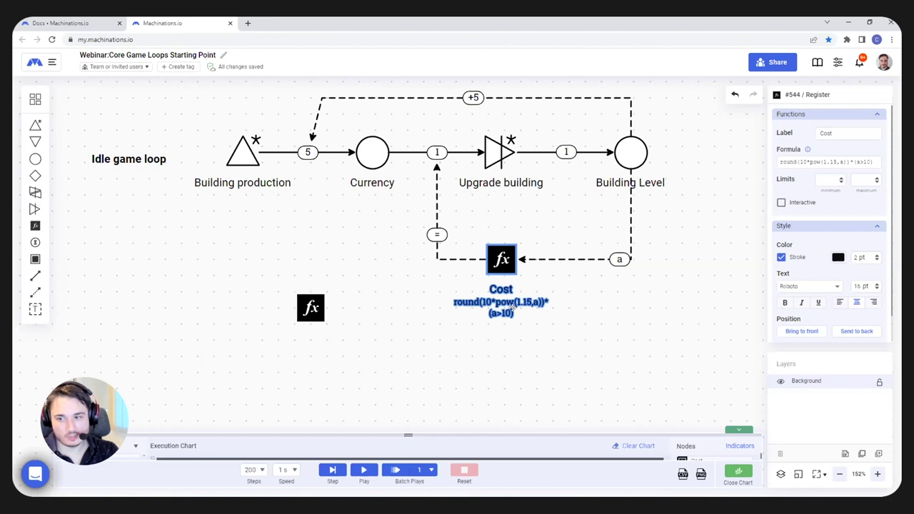
pyautogui.scroll(5, 524, 309)
pyautogui.click(284, 262)
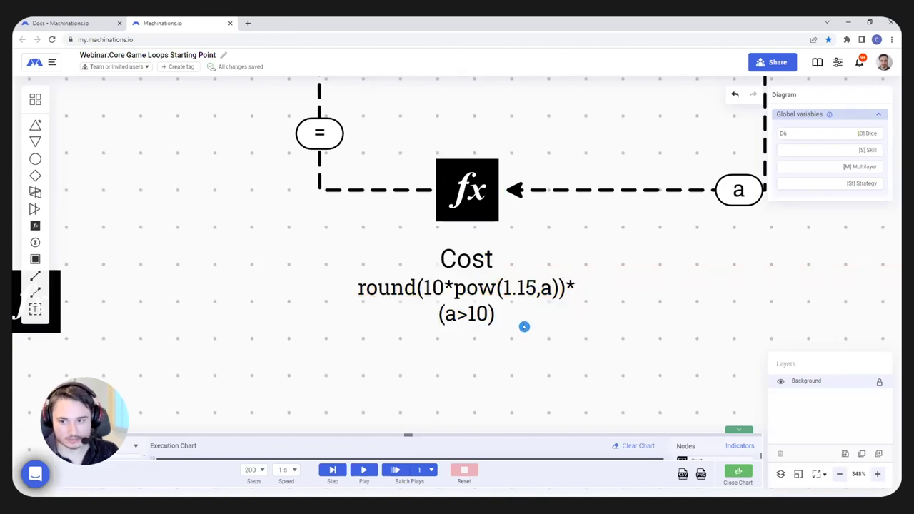
pyautogui.scroll(-5, 525, 327)
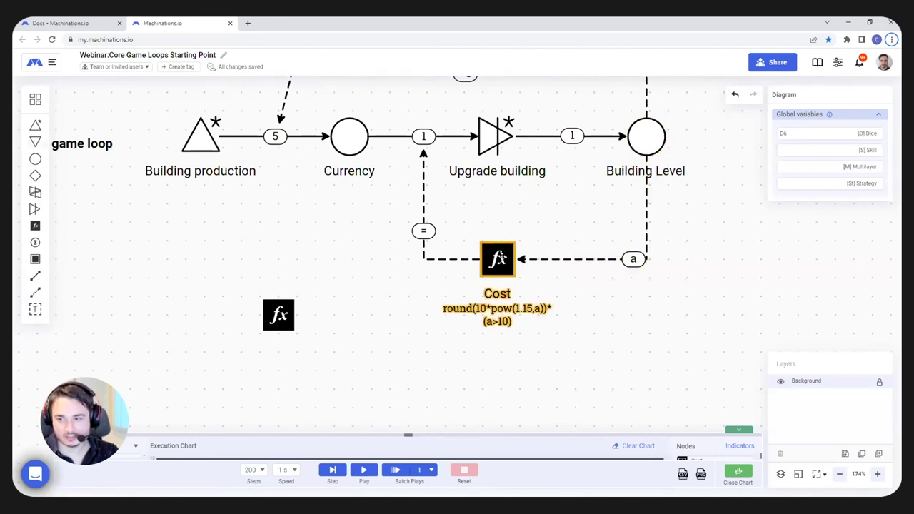
pyautogui.scroll(3, 498, 326)
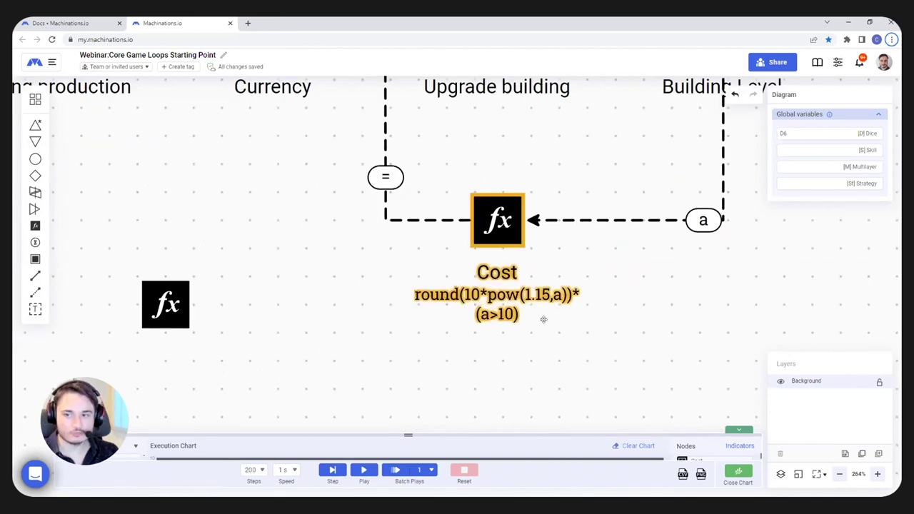
# Set the formula of the unlabelled register below Building production to the list [10,20,30,40,50]
pyautogui.scroll(-2, 382, 274)
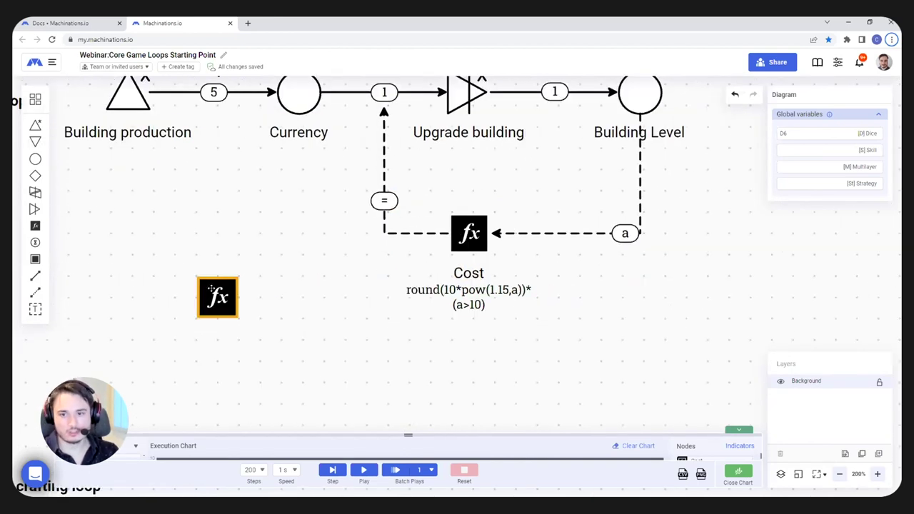
pyautogui.click(211, 289)
pyautogui.click(809, 163)
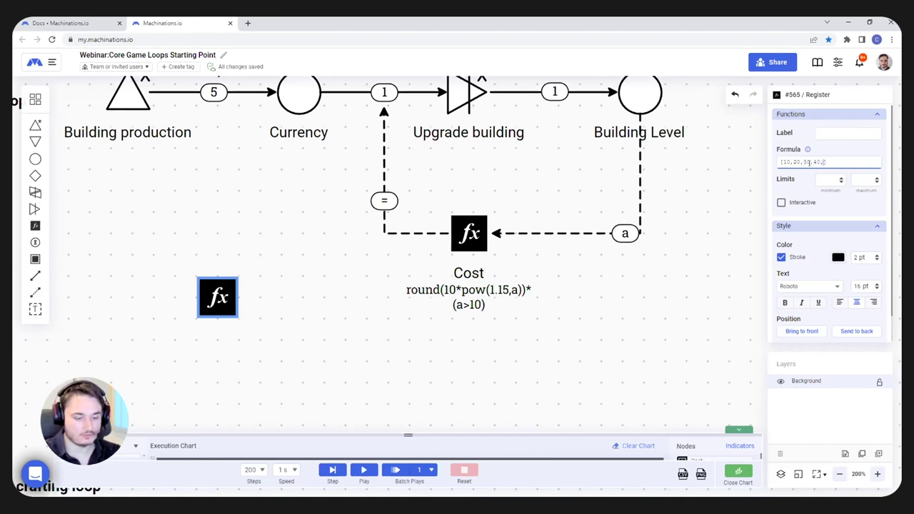
pyautogui.press('Return')
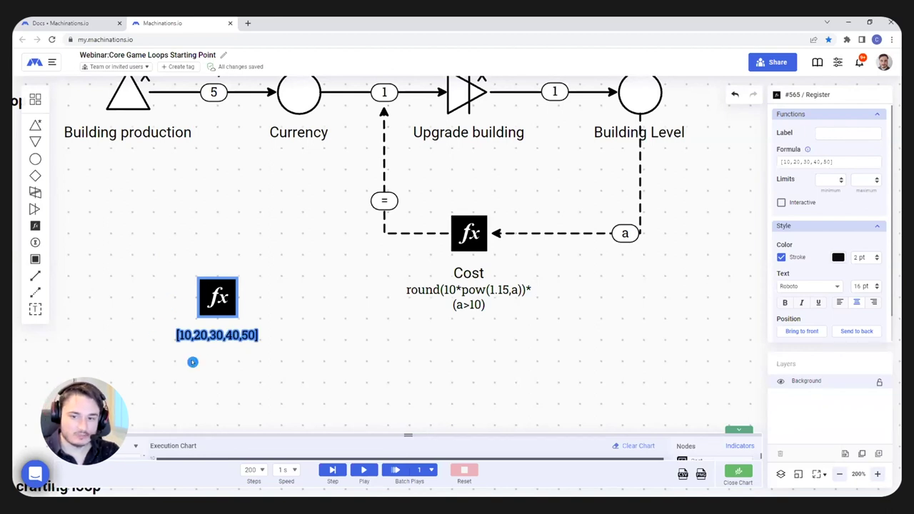
# Add a source and a pool below the list register and link them with a resource connection from source to pool
pyautogui.moveTo(353, 235); pyautogui.dragTo(396, 157)
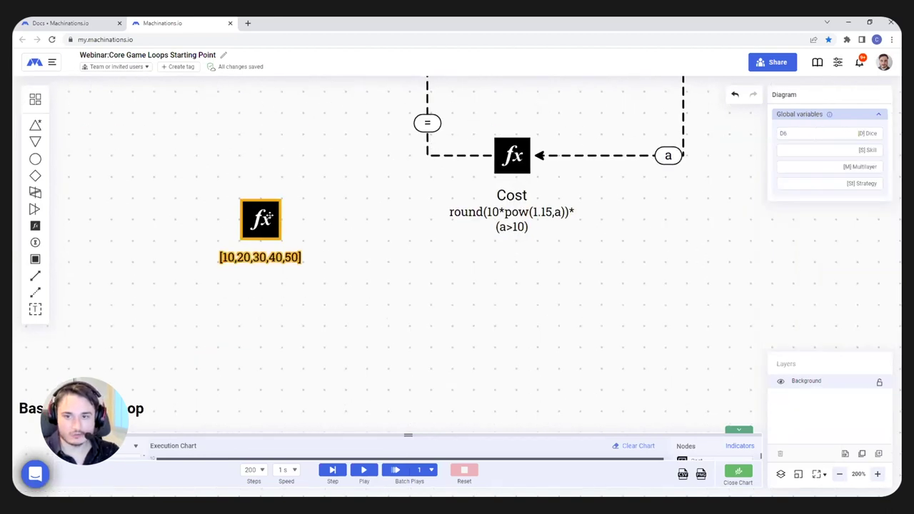
pyautogui.click(35, 124)
pyautogui.click(153, 322)
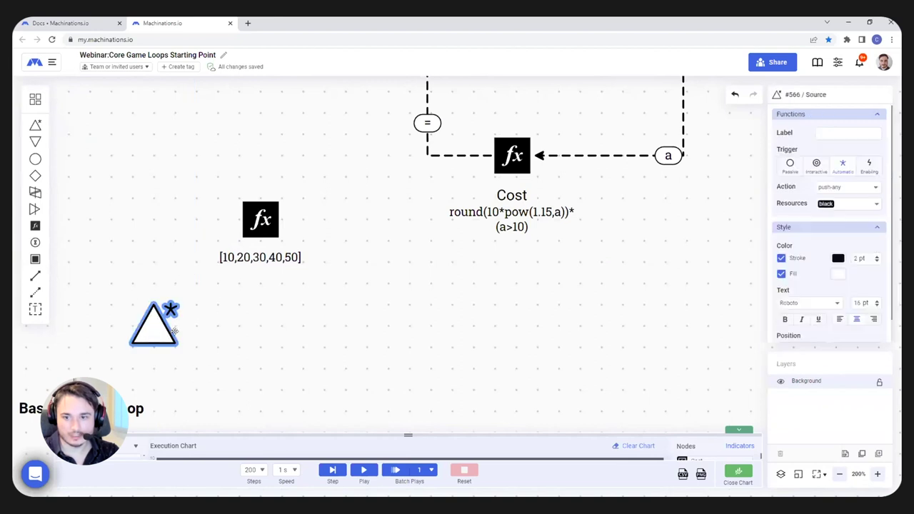
pyautogui.click(35, 159)
pyautogui.click(363, 326)
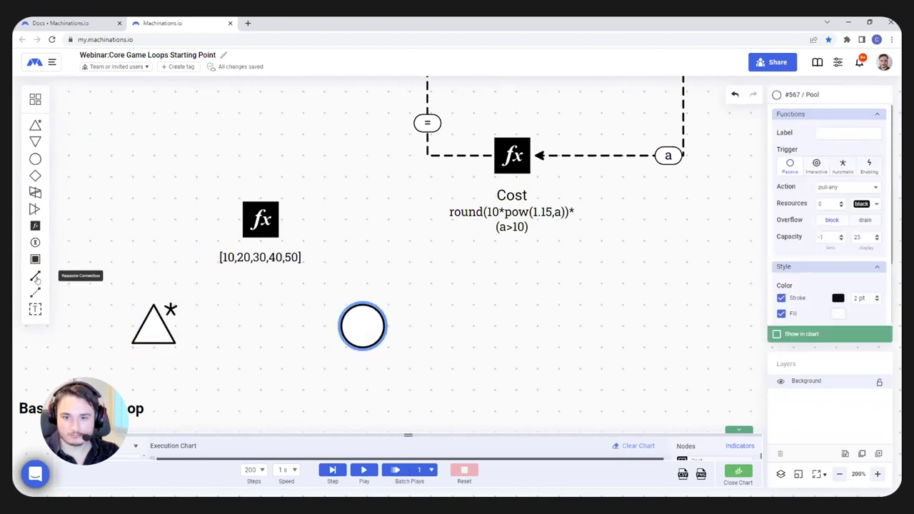
pyautogui.click(35, 276)
pyautogui.moveTo(153, 323); pyautogui.dragTo(363, 326)
# Shift the [10,20,30,40,50] register left, add a second register beside it, and draw a state connection from the list register to it
pyautogui.moveTo(260, 220); pyautogui.dragTo(175, 220)
pyautogui.click(35, 226)
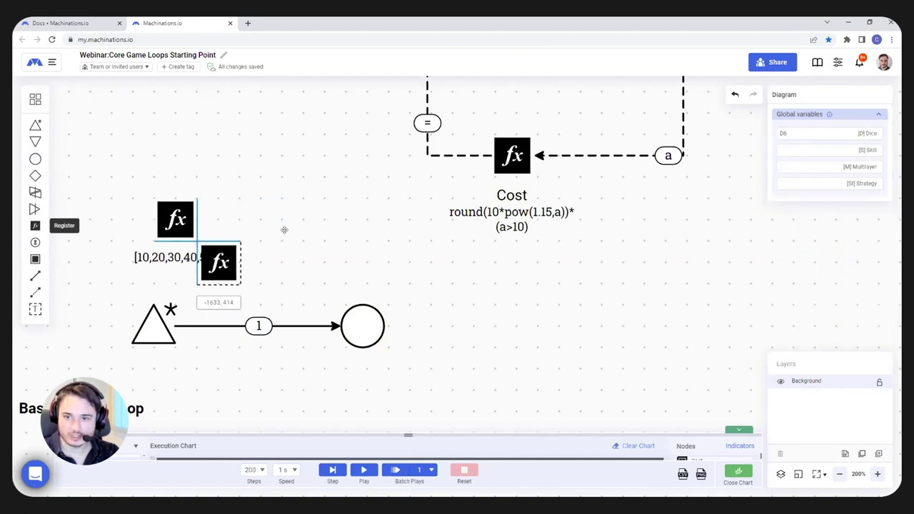
pyautogui.click(320, 219)
pyautogui.click(35, 292)
pyautogui.moveTo(179, 218); pyautogui.dragTo(320, 220)
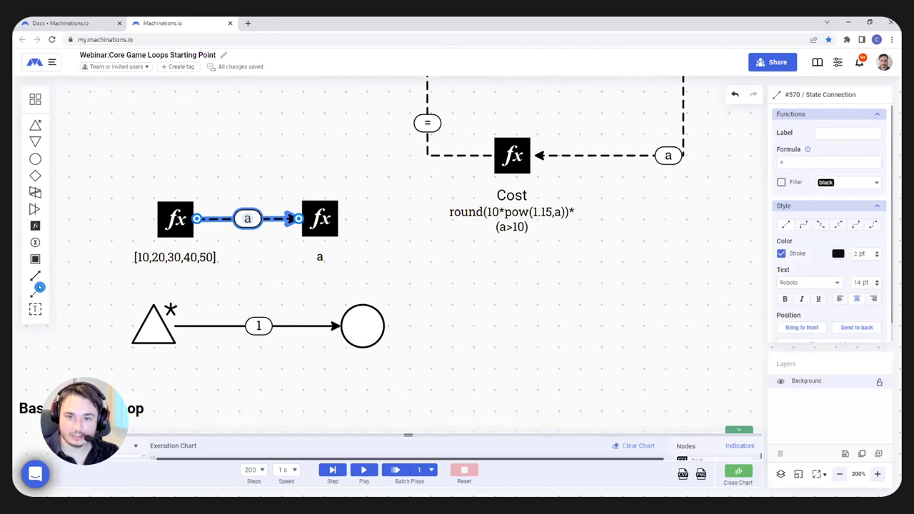
# Draw a state connection from the new pool to the second register and set that register's formula to a[b]
pyautogui.moveTo(361, 321); pyautogui.dragTo(330, 227)
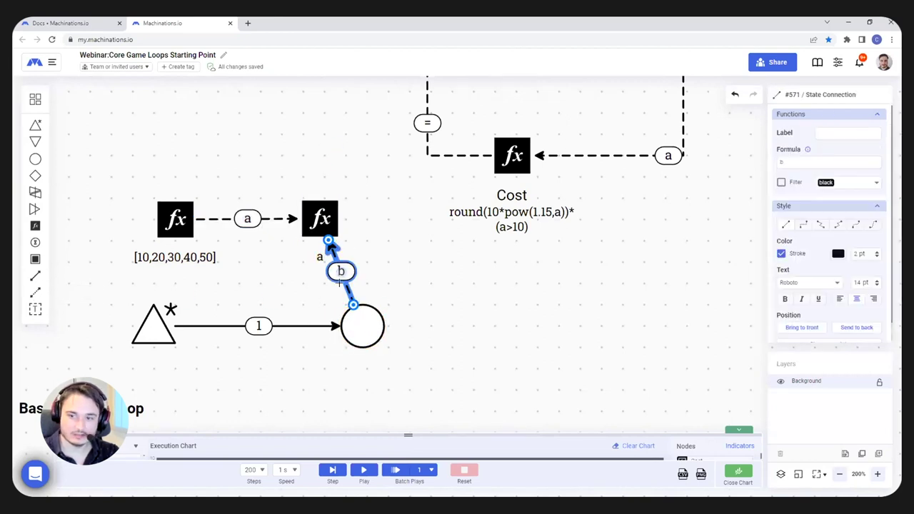
pyautogui.click(325, 227)
pyautogui.click(819, 161)
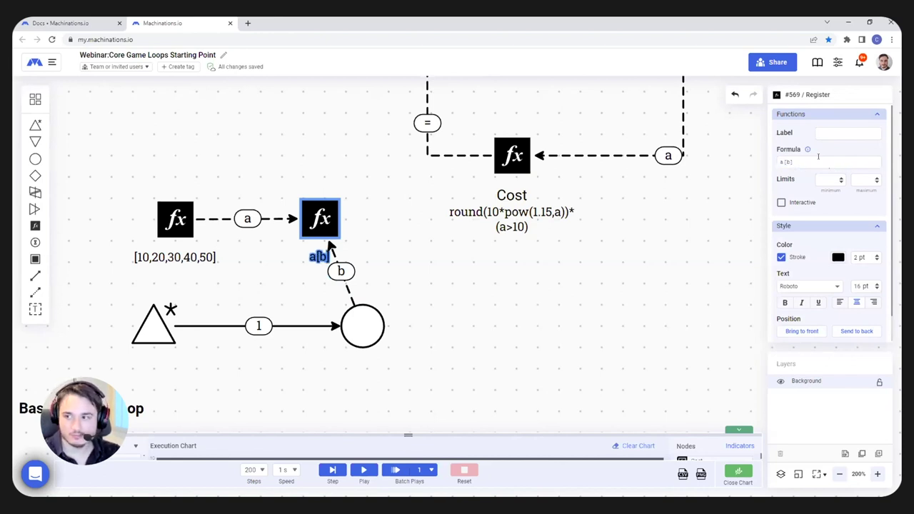
pyautogui.click(426, 322)
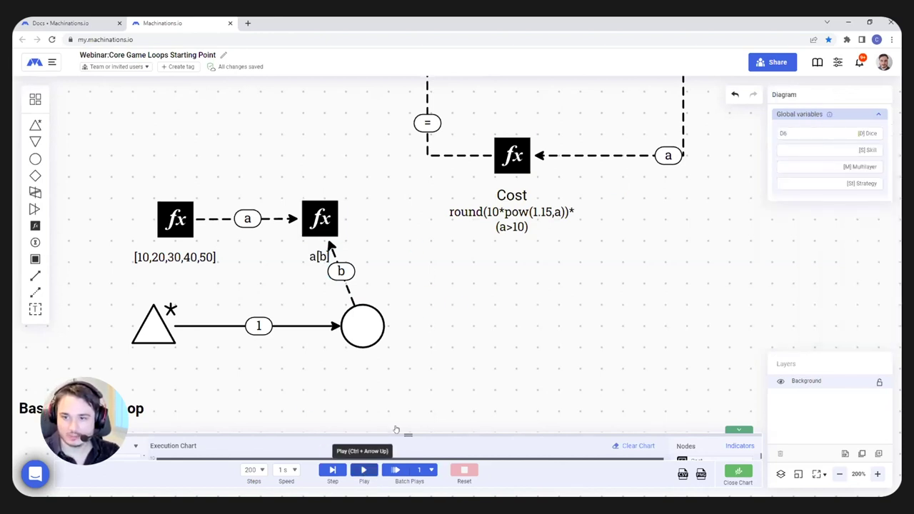
# Run the simulation to check the list lookup by pool count, and reset it
pyautogui.click(364, 471)
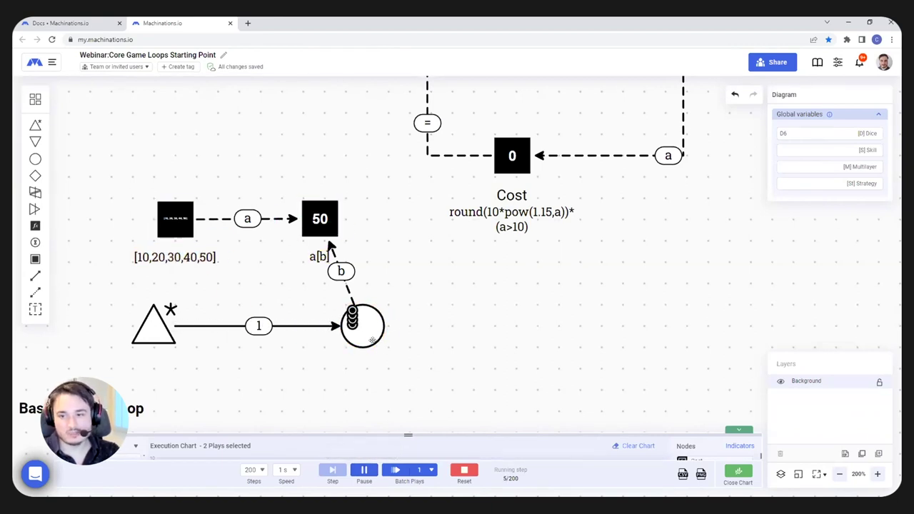
pyautogui.click(465, 470)
pyautogui.moveTo(604, 203); pyautogui.dragTo(433, 306)
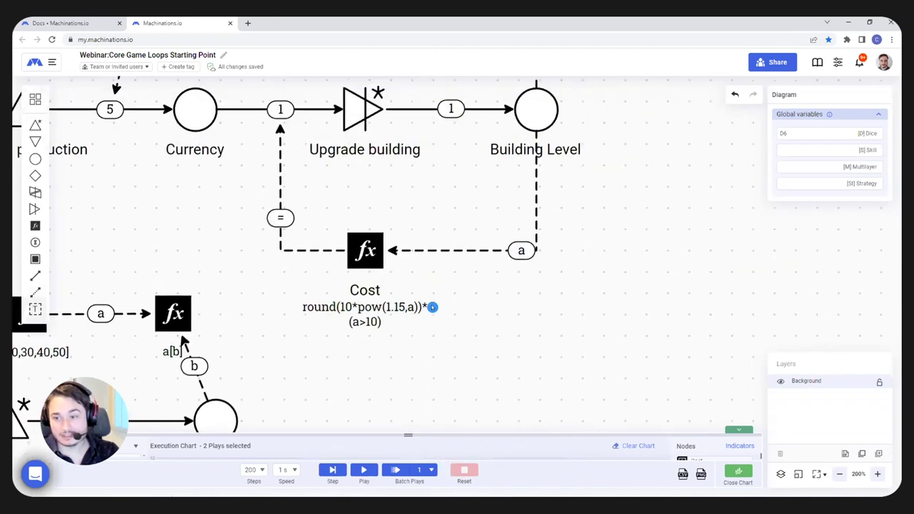
pyautogui.click(331, 289)
pyautogui.click(255, 350)
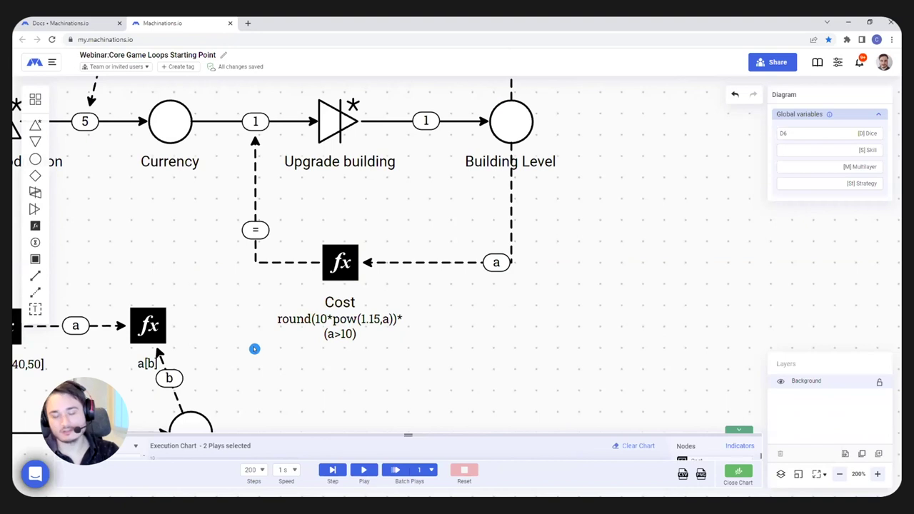
# Delete the list-lookup example with its registers, source, pool and connections, and collapse the execution chart
pyautogui.scroll(-2, 326, 225)
pyautogui.hscroll(-3, 327, 224)
pyautogui.moveTo(78, 184); pyautogui.dragTo(390, 384)
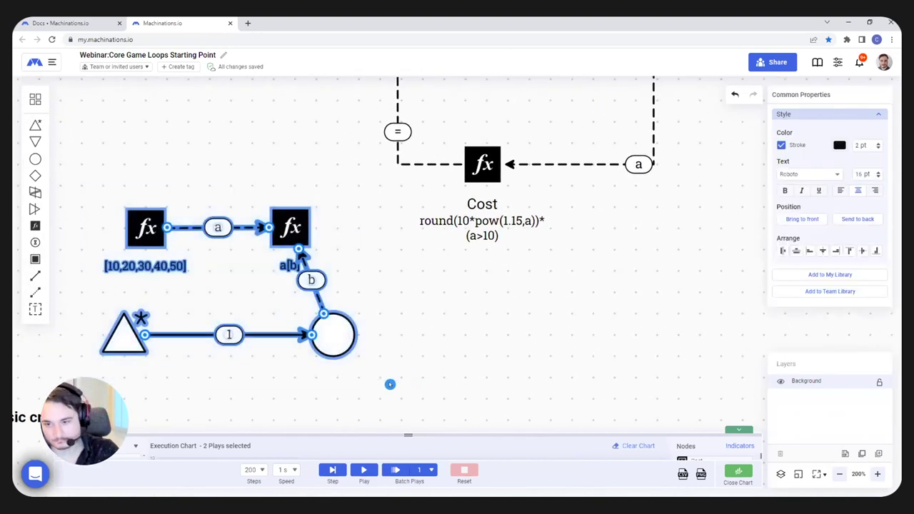
pyautogui.press('Delete')
pyautogui.moveTo(408, 435); pyautogui.dragTo(426, 463)
pyautogui.scroll(-1, 351, 320)
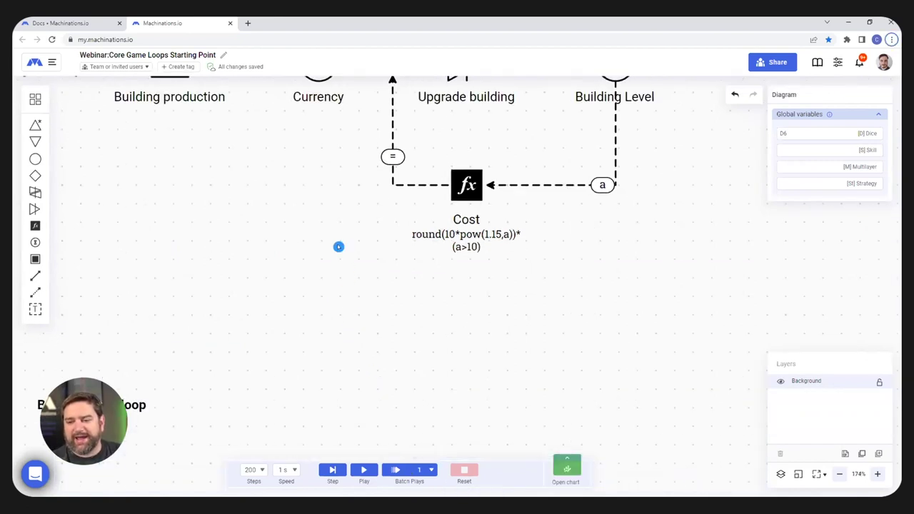
# Duplicate the whole idle game loop, from Building production to Building Level, including the Cost register
pyautogui.moveTo(339, 246); pyautogui.dragTo(303, 413)
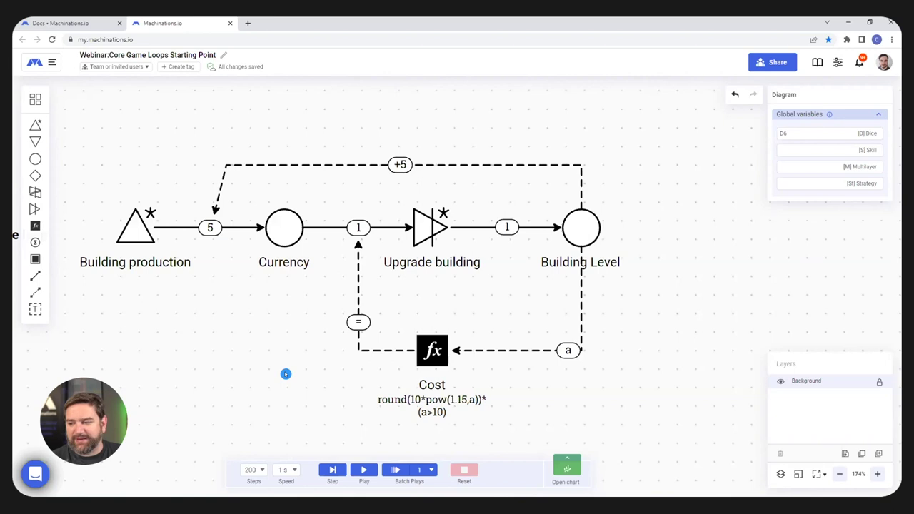
pyautogui.scroll(-2, 286, 374)
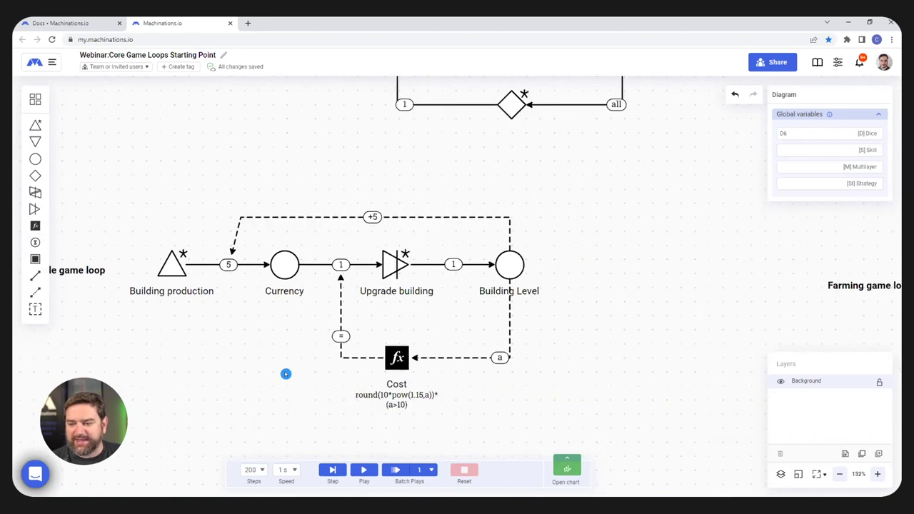
pyautogui.moveTo(122, 144); pyautogui.dragTo(570, 395)
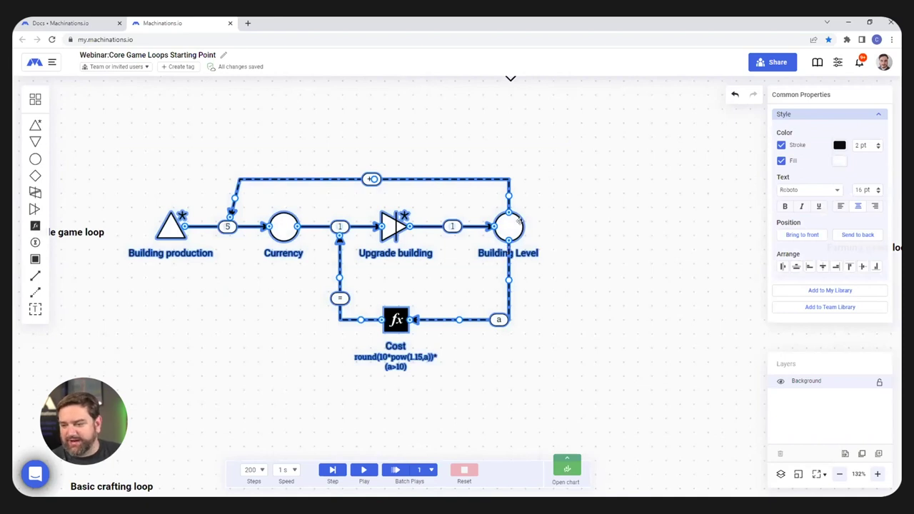
pyautogui.click(168, 175)
pyautogui.moveTo(135, 158); pyautogui.dragTo(570, 374)
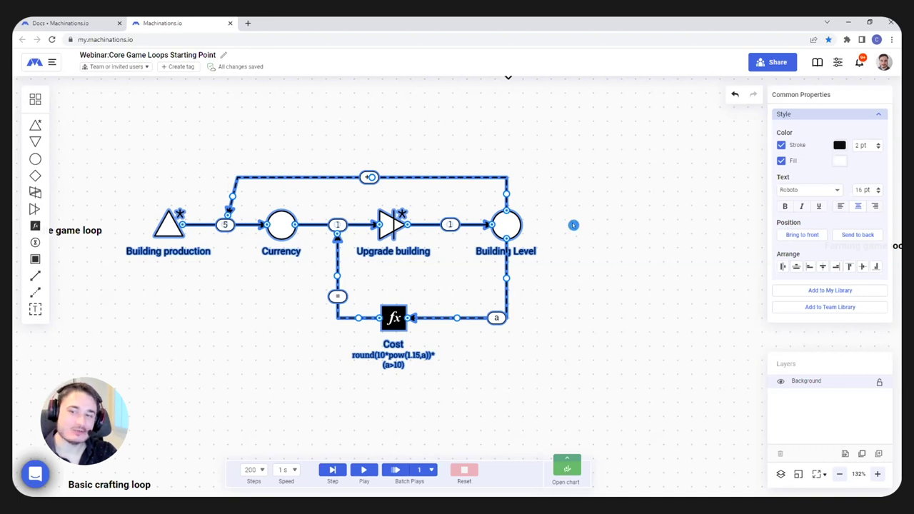
pyautogui.rightClick(492, 228)
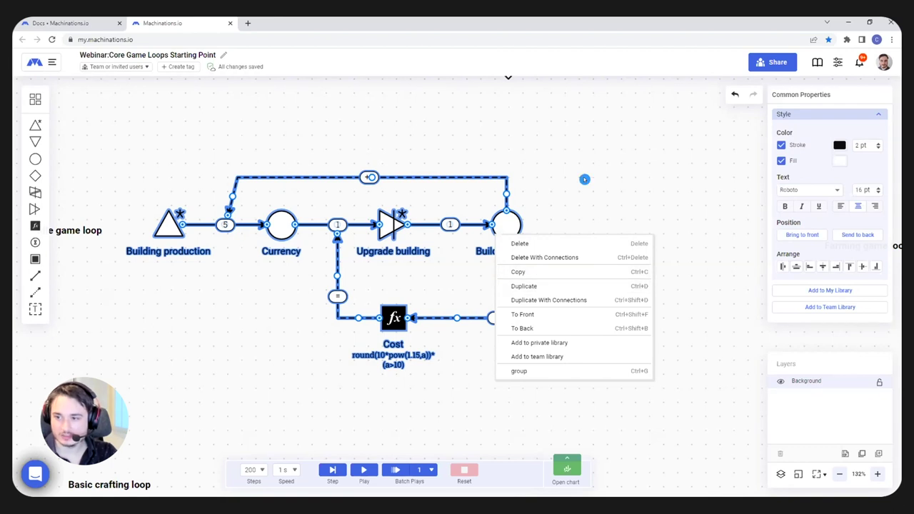
pyautogui.click(619, 286)
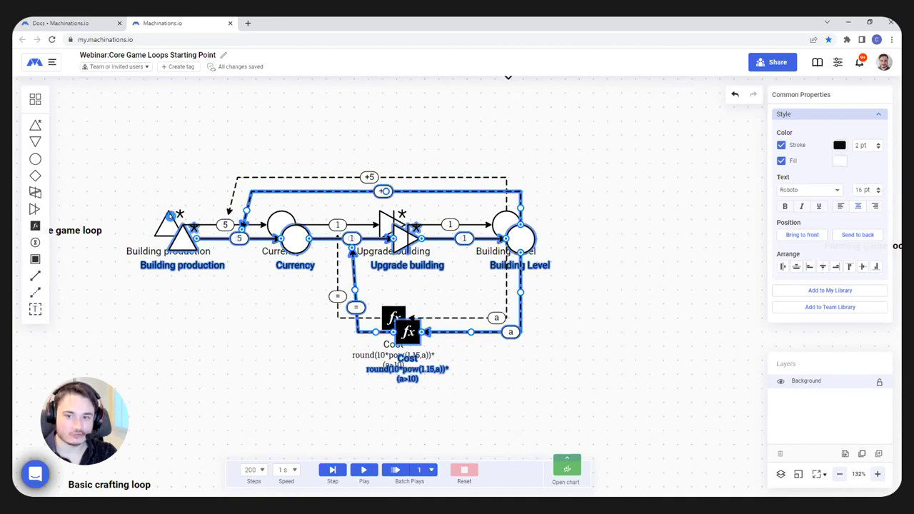
# Move the duplicated loop directly below the original idle game loop
pyautogui.moveTo(493, 349); pyautogui.dragTo(536, 513)
pyautogui.scroll(-2, 526, 283)
pyautogui.moveTo(493, 297); pyautogui.dragTo(539, 276)
pyautogui.scroll(2, 536, 270)
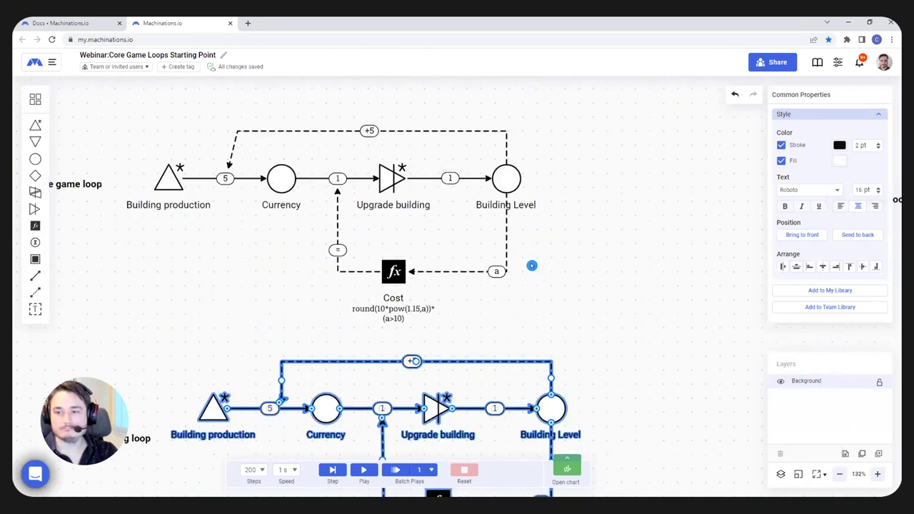
pyautogui.scroll(-1, 531, 264)
pyautogui.moveTo(431, 355); pyautogui.dragTo(402, 325)
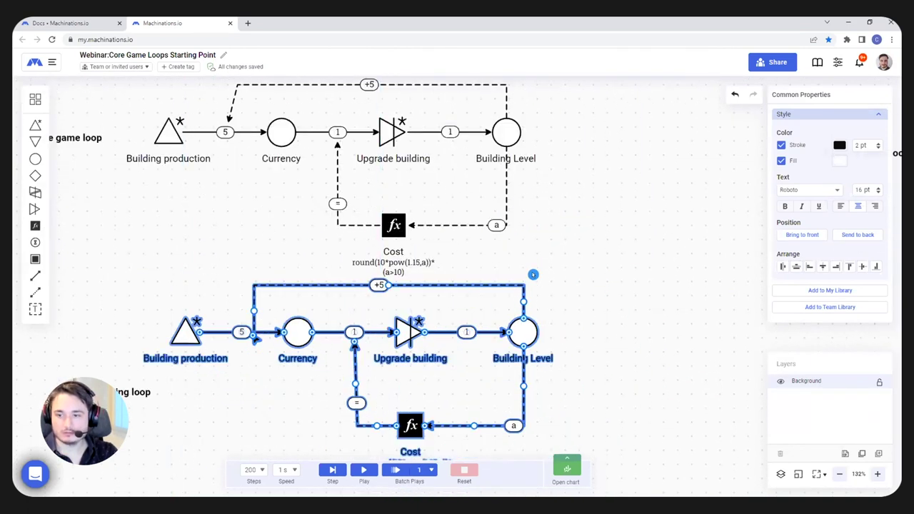
pyautogui.click(376, 344)
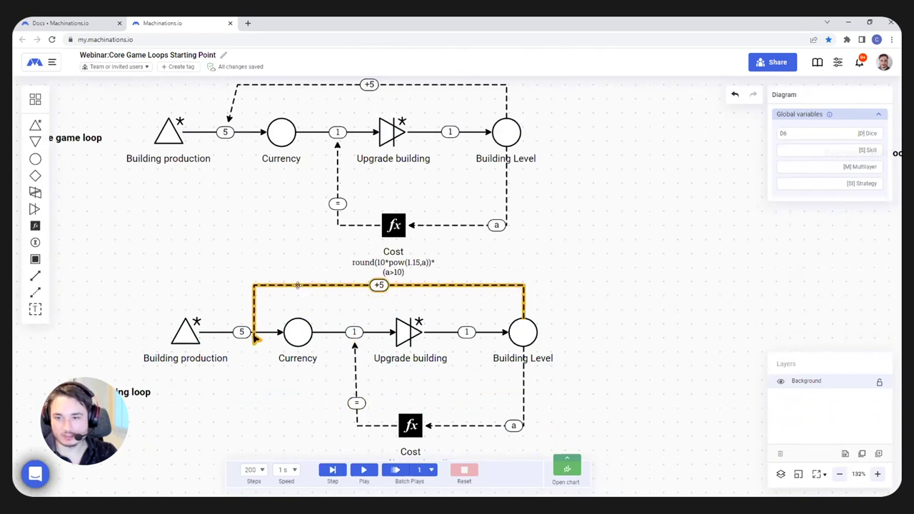
# Move the original Currency pool between the two loops and reattach the lower Building production's resource connection to it
pyautogui.click(272, 328)
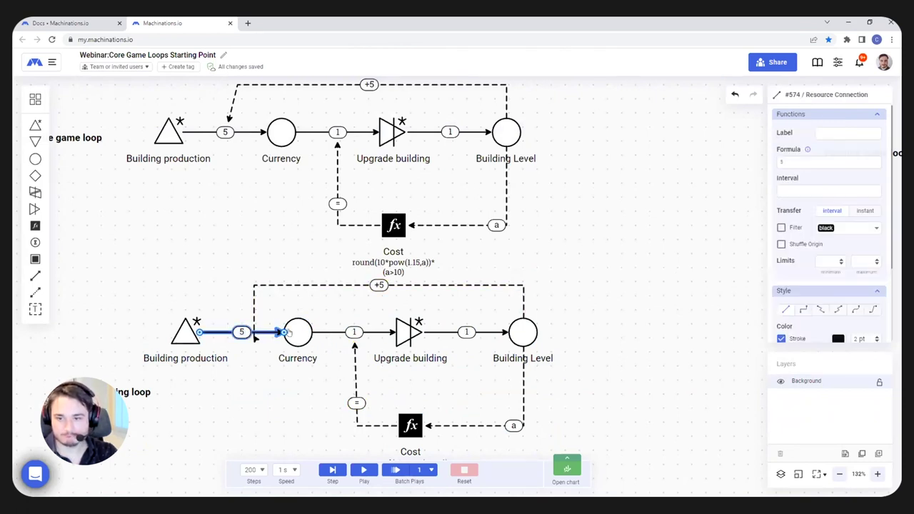
pyautogui.moveTo(280, 333); pyautogui.dragTo(278, 240)
pyautogui.click(381, 332)
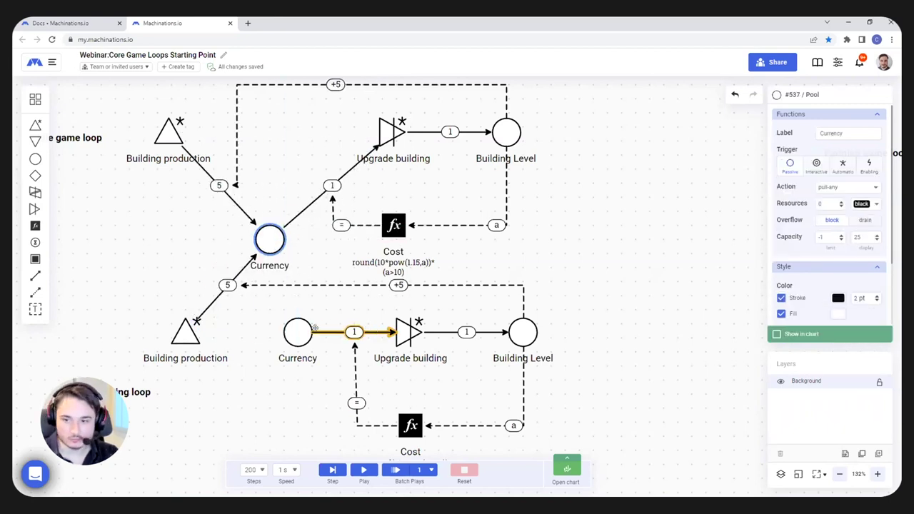
# Reattach the lower Upgrade building's input connection to the shared Currency pool and move the spare Currency pool out of the way
pyautogui.moveTo(313, 333); pyautogui.dragTo(280, 246)
pyautogui.click(270, 355)
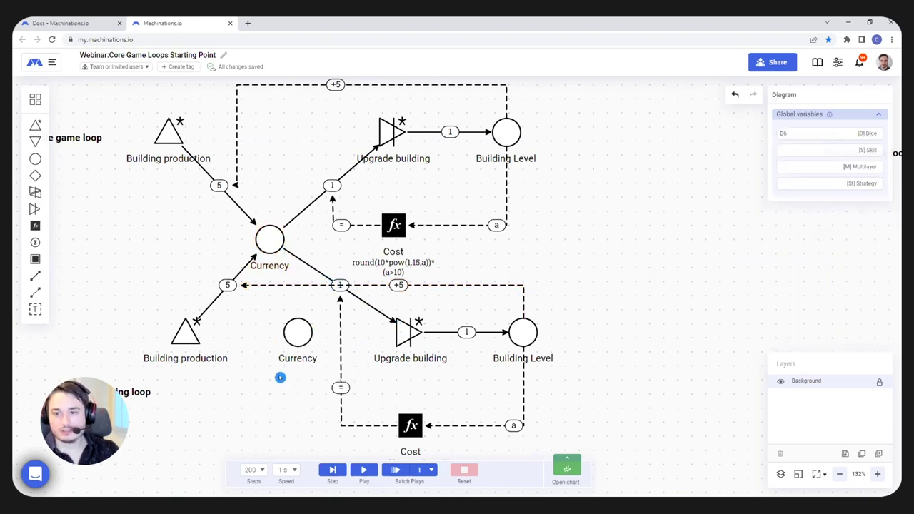
pyautogui.moveTo(298, 332); pyautogui.dragTo(186, 439)
pyautogui.click(283, 382)
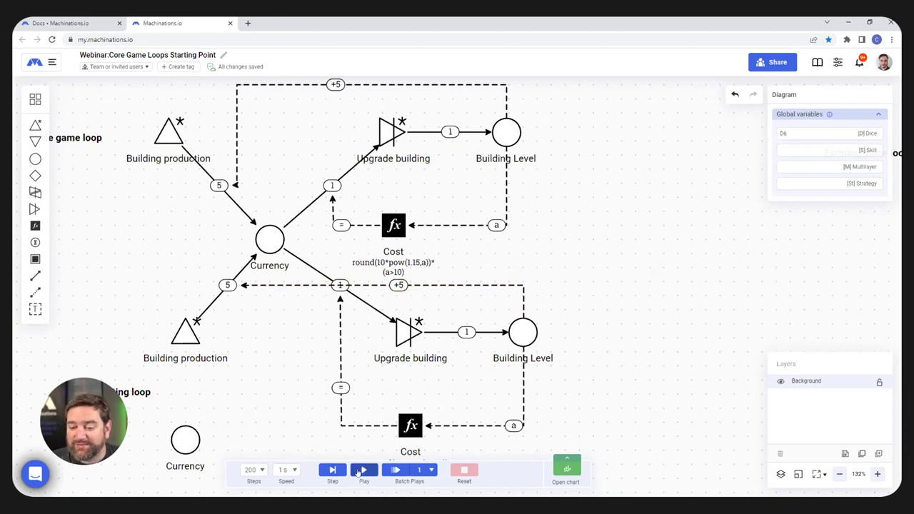
# Test-run the two loops briefly and remove the *(a>10) condition from the upper Cost register's formula
pyautogui.click(361, 471)
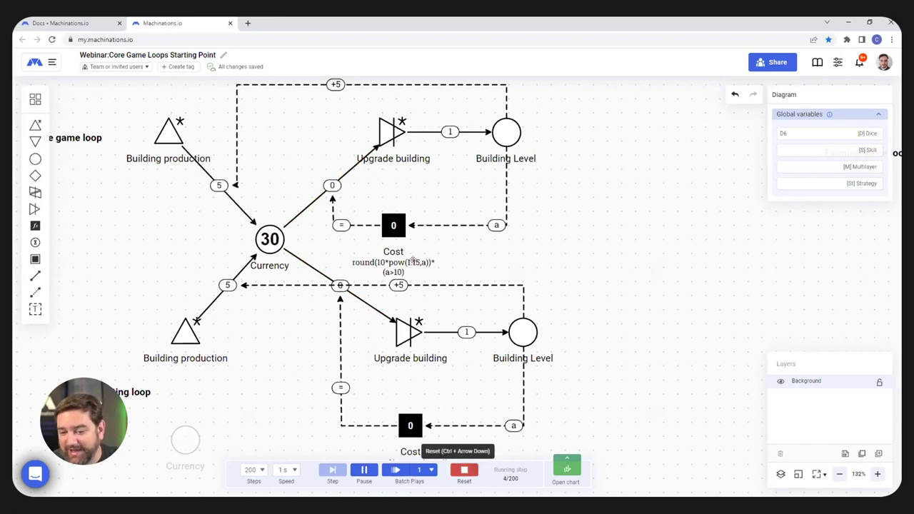
pyautogui.click(413, 261)
pyautogui.moveTo(875, 161); pyautogui.dragTo(848, 161)
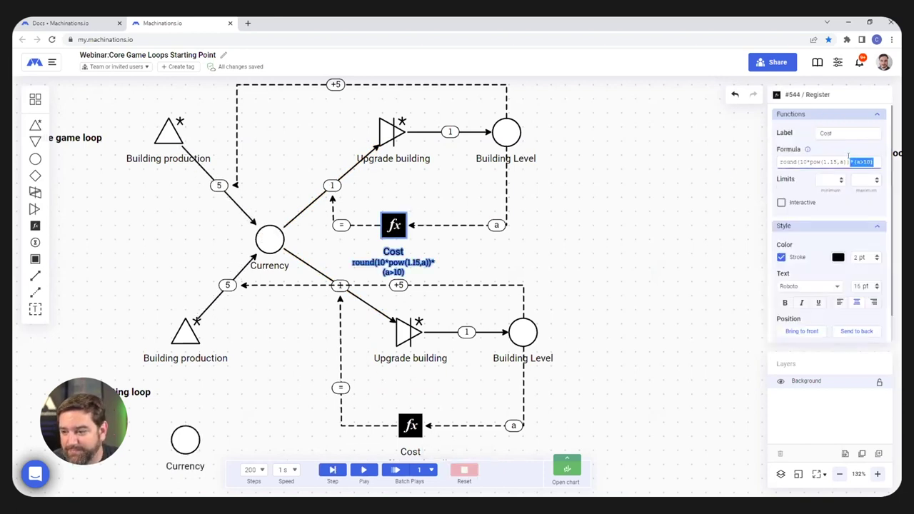
pyautogui.press('BackSpace')
pyautogui.click(620, 253)
# Remove *(a>10) from the lower Cost register's formula, leaving round(10*pow(1.15,a))
pyautogui.scroll(-3, 620, 253)
pyautogui.click(411, 287)
pyautogui.moveTo(871, 156); pyautogui.dragTo(846, 157)
pyautogui.press('BackSpace')
pyautogui.click(571, 275)
pyautogui.scroll(2, 582, 272)
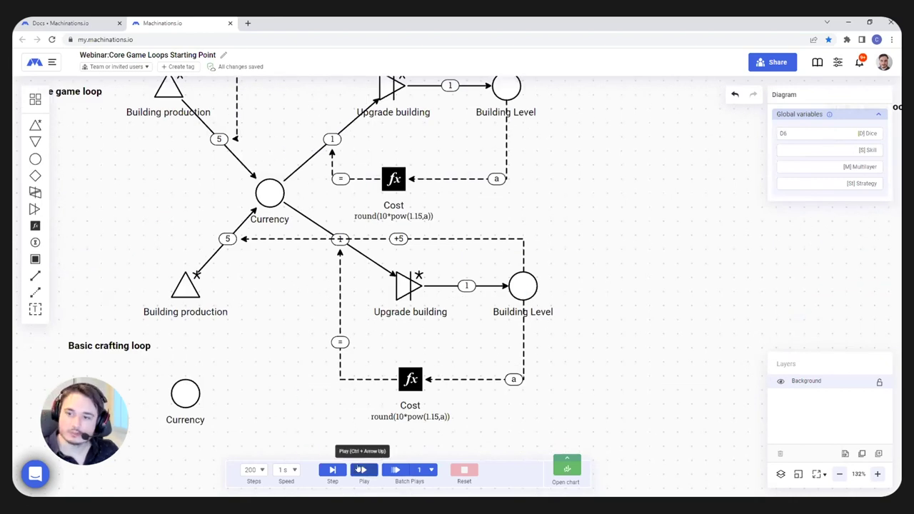
# Advance the simulation step by step to examine how the two Upgrade building converters draw from the shared Currency pool
pyautogui.click(360, 469)
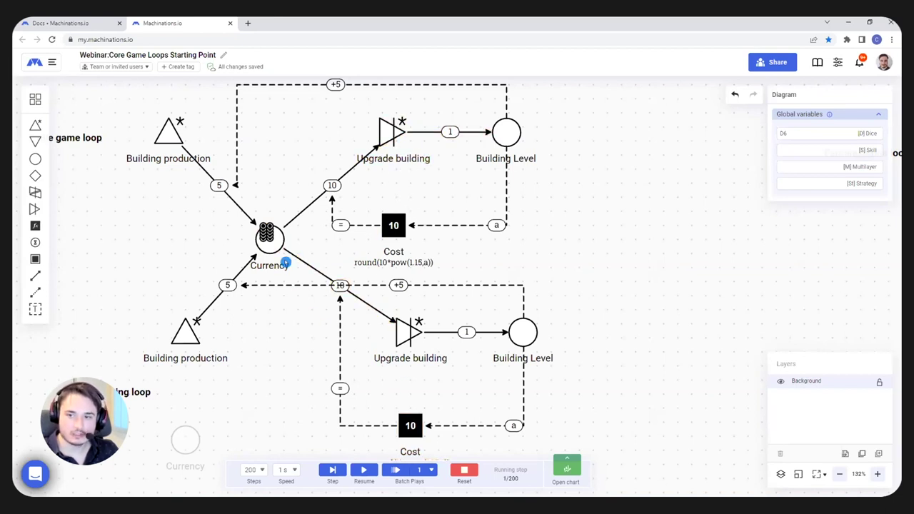
pyautogui.click(333, 470)
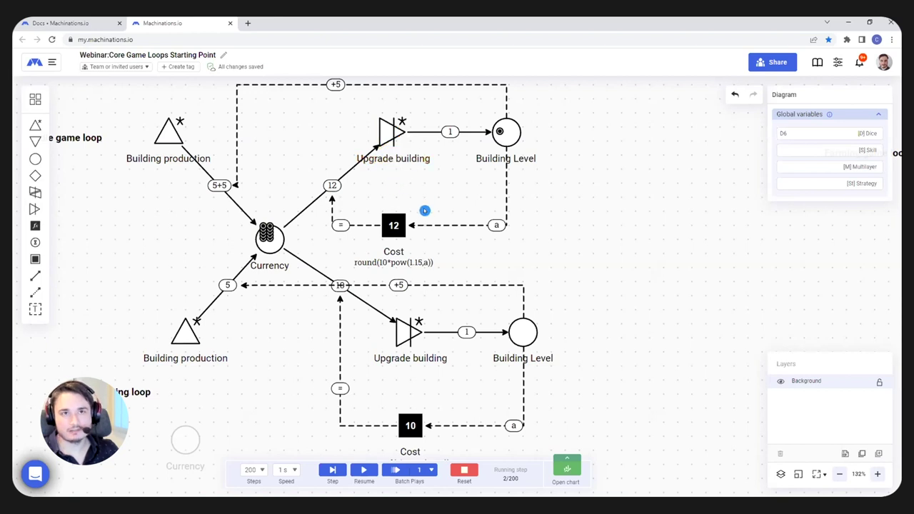
pyautogui.click(388, 142)
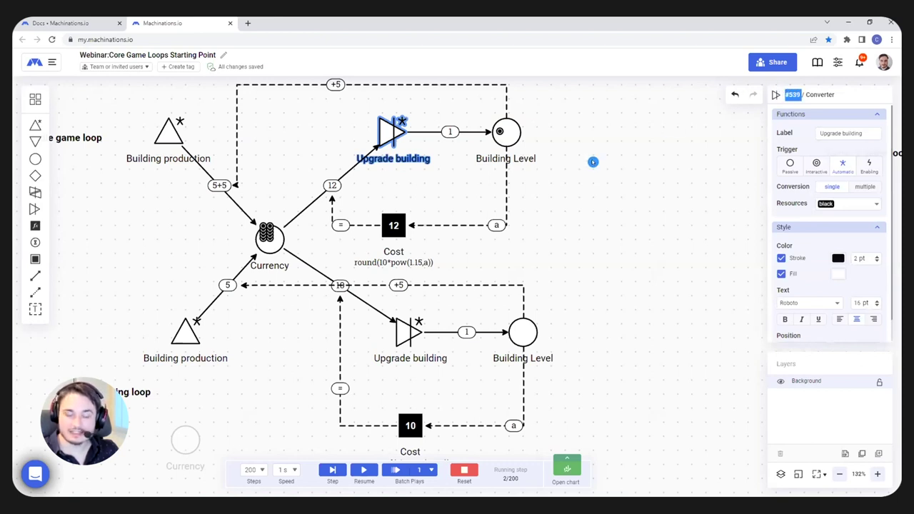
pyautogui.click(592, 191)
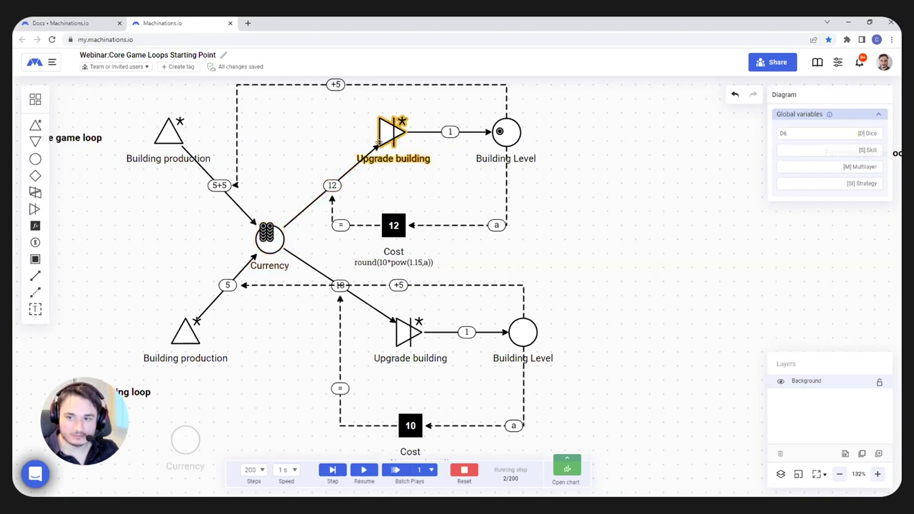
pyautogui.click(332, 469)
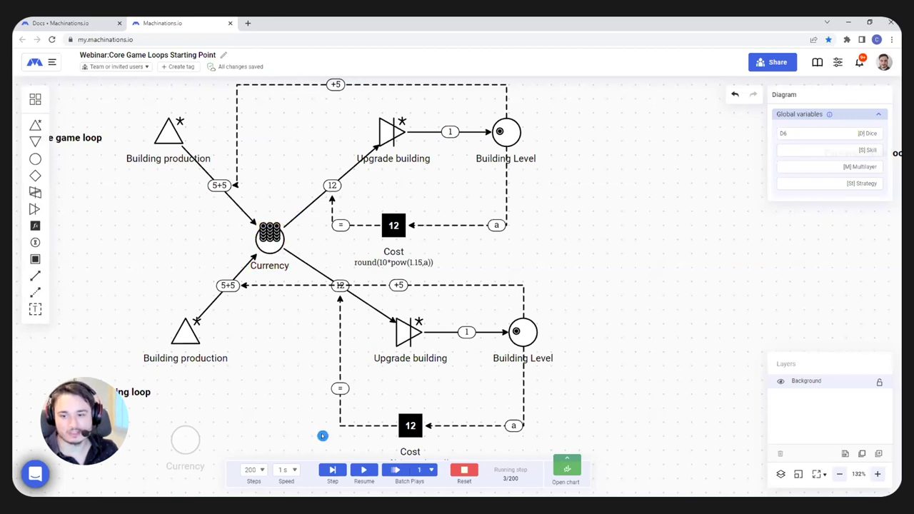
pyautogui.click(332, 470)
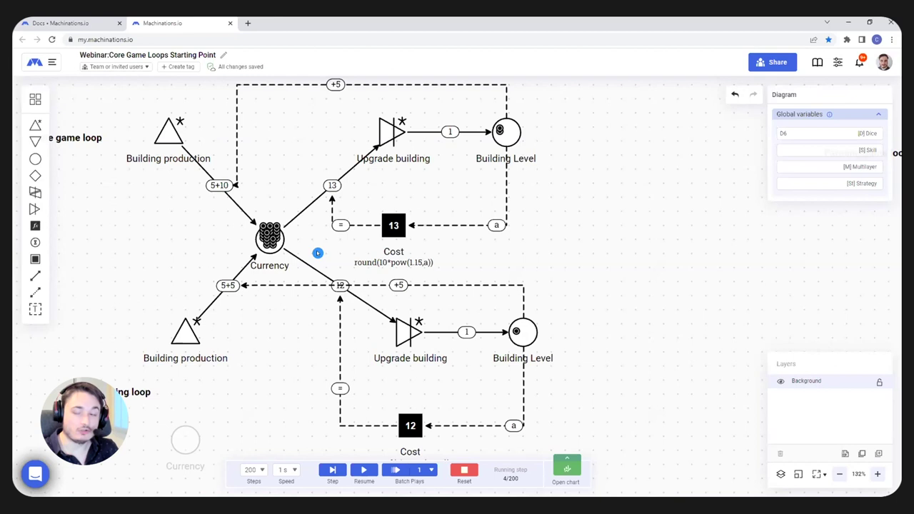
pyautogui.scroll(1, 317, 253)
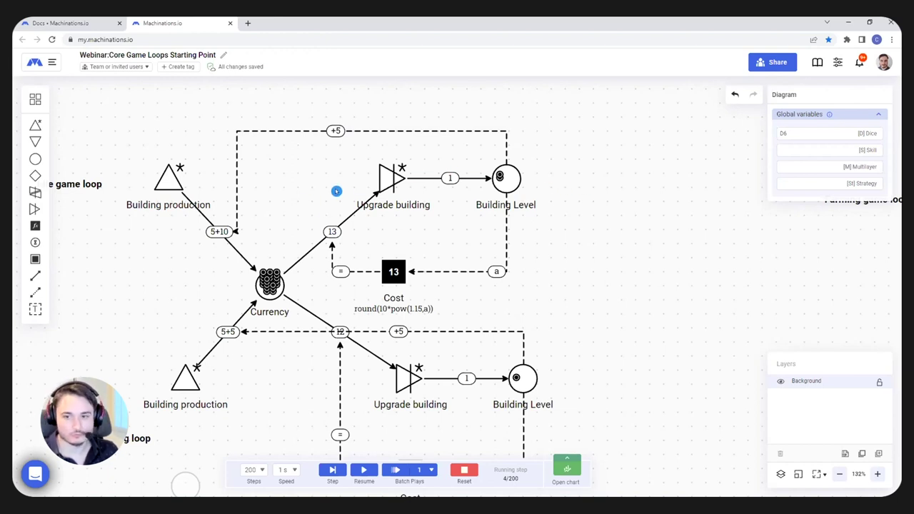
pyautogui.click(265, 280)
pyautogui.moveTo(270, 191); pyautogui.dragTo(280, 180)
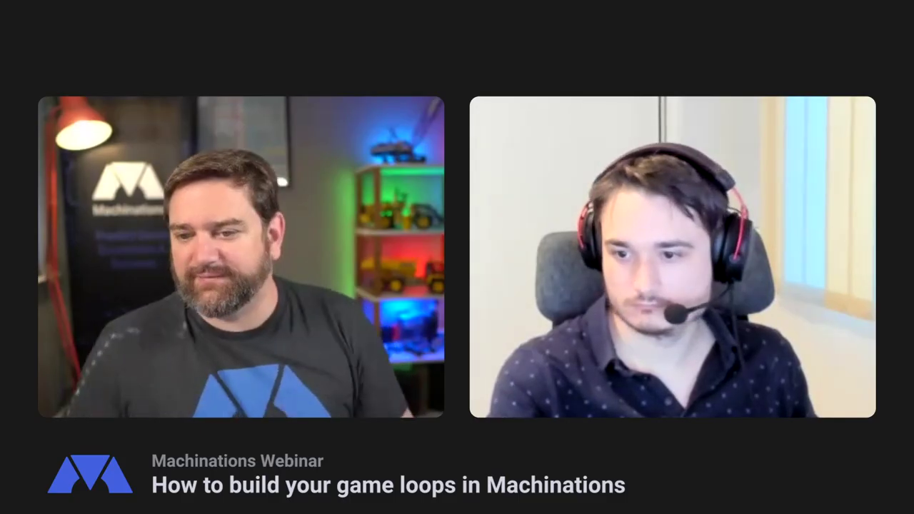
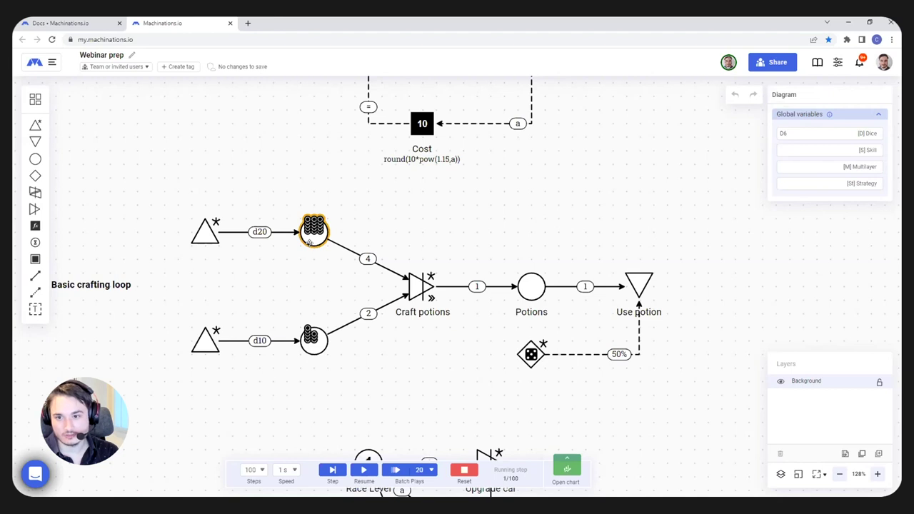
# Advance the Webinar prep diagram's simulation by one step to examine how the basic crafting loop produces potions
pyautogui.click(332, 470)
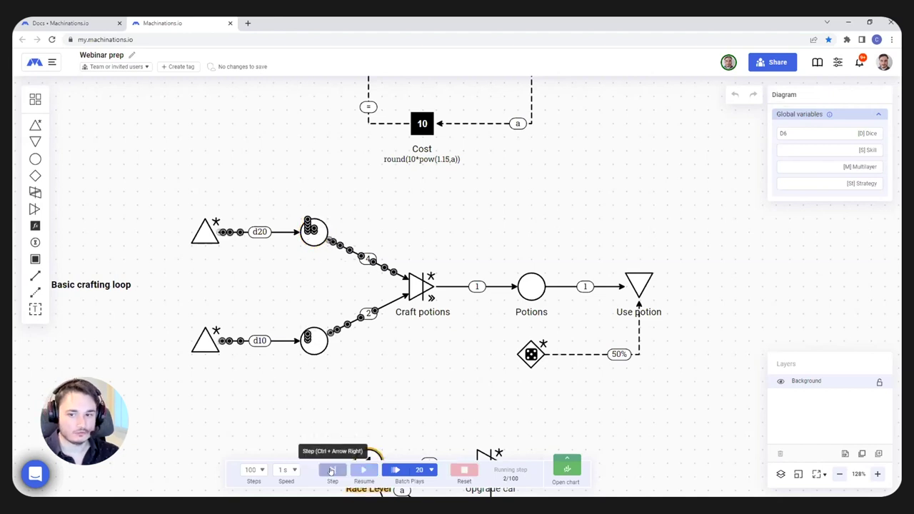
pyautogui.moveTo(463, 266); pyautogui.dragTo(388, 258)
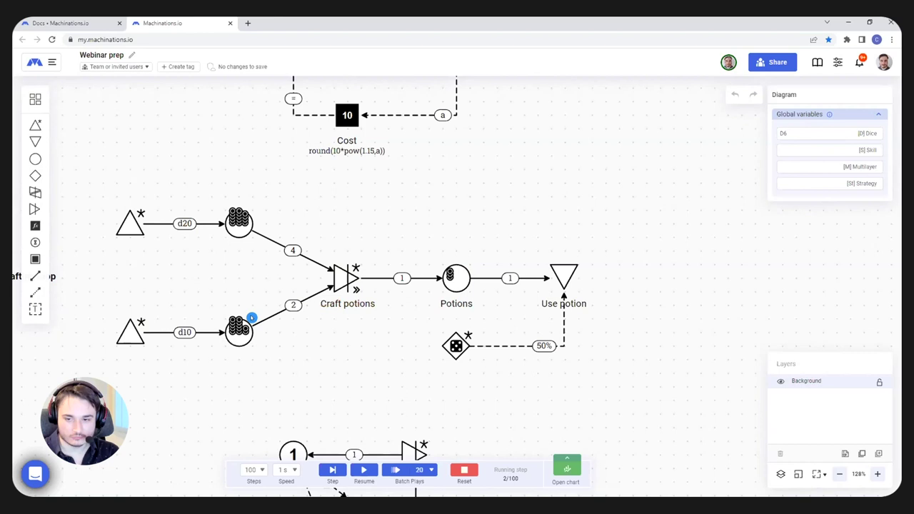
# Bring the Racing game car upgrade loop into view and reset the simulation
pyautogui.hscroll(2, 398, 243)
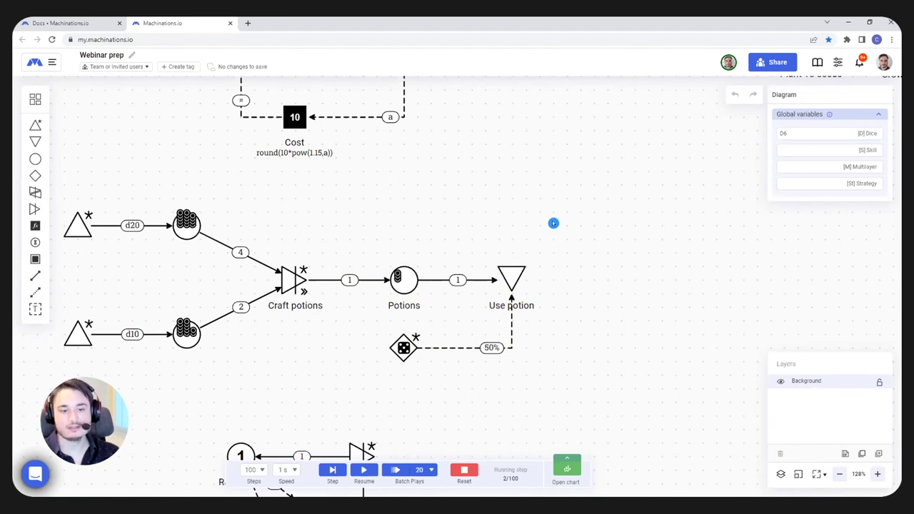
pyautogui.hscroll(-1, 374, 186)
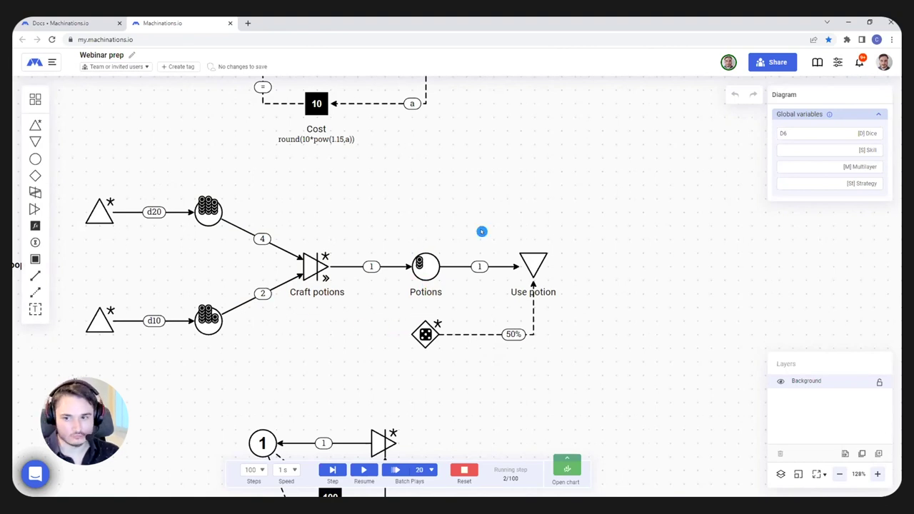
pyautogui.scroll(-3, 315, 343)
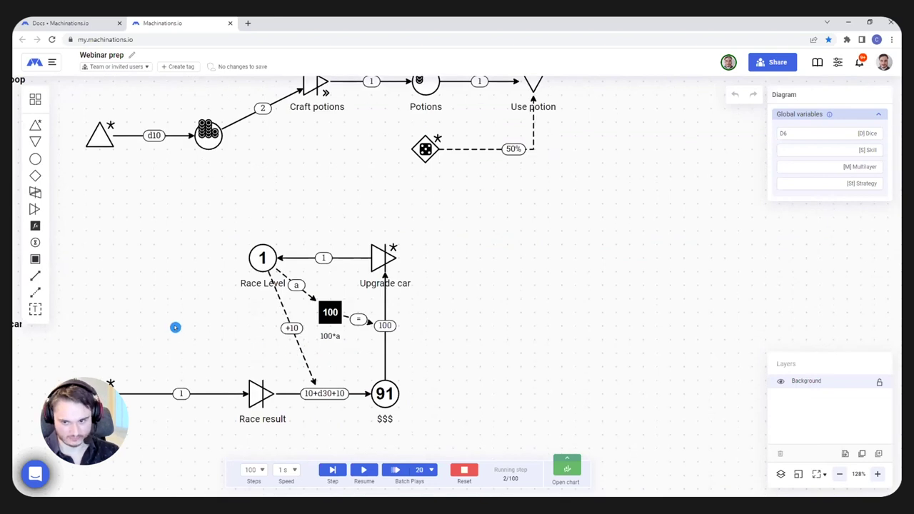
pyautogui.moveTo(175, 327); pyautogui.dragTo(306, 284)
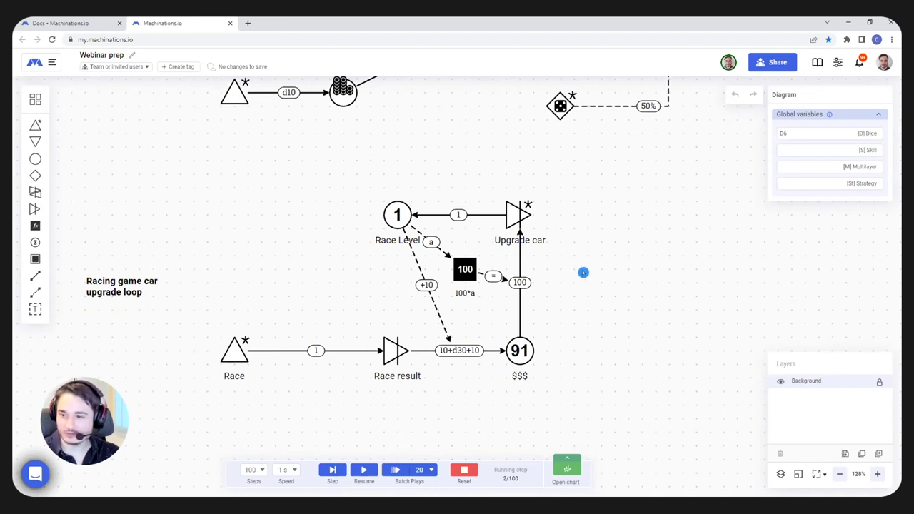
pyautogui.moveTo(584, 272); pyautogui.dragTo(551, 303)
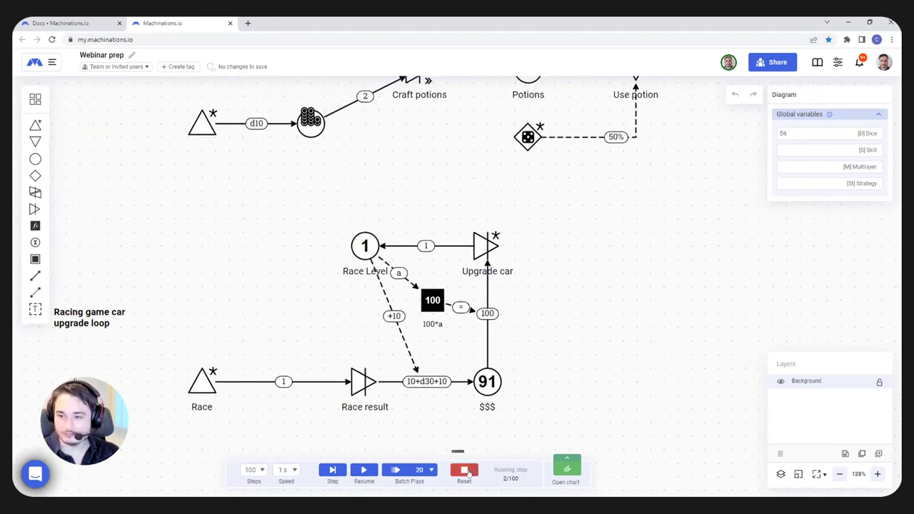
pyautogui.hotkey('ctrl', 'Down')
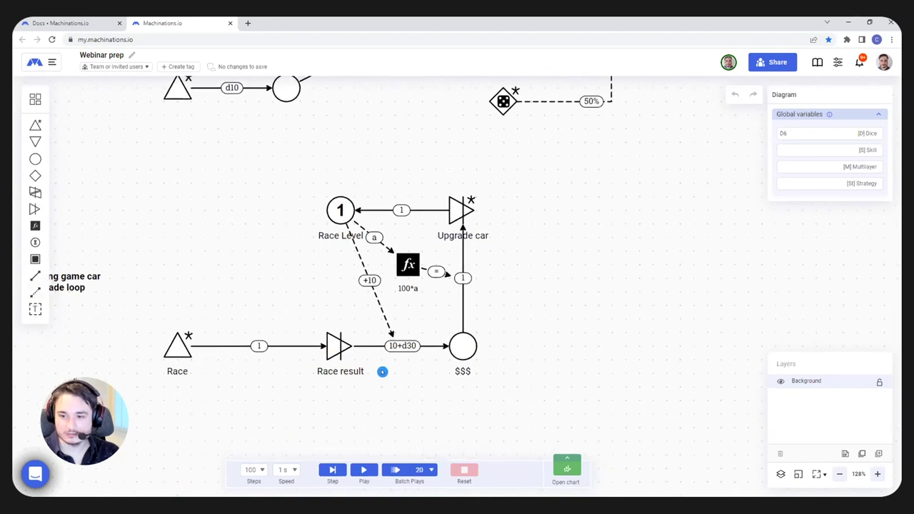
# Advance the simulation five steps to examine how race earnings pay for car upgrades in the racing loop, and reset it
pyautogui.click(321, 472)
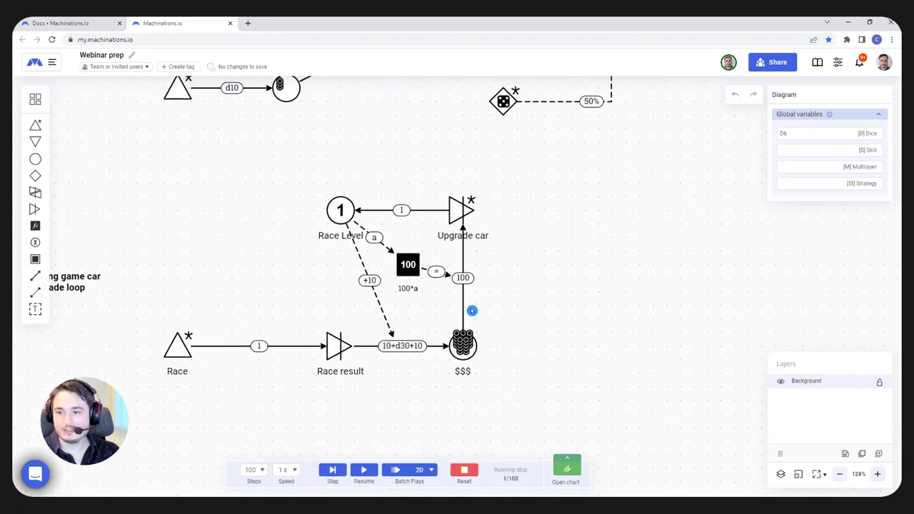
pyautogui.click(332, 470)
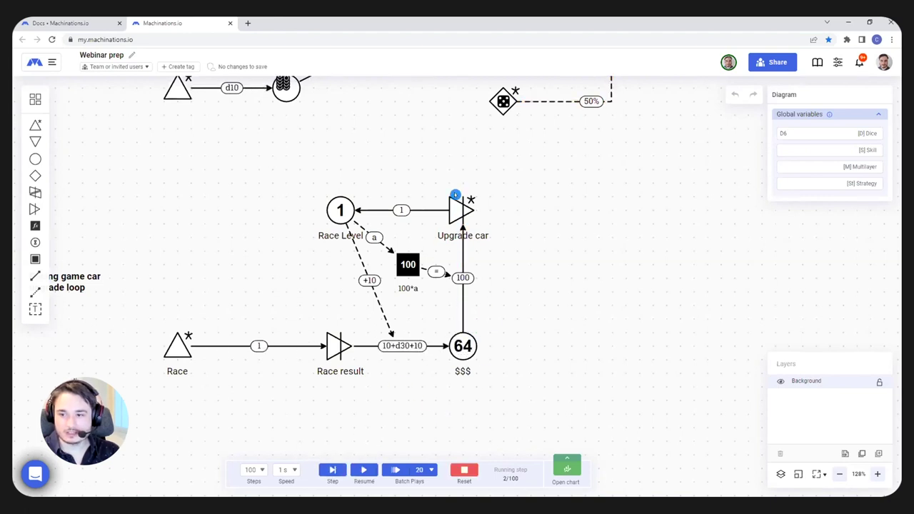
pyautogui.click(325, 466)
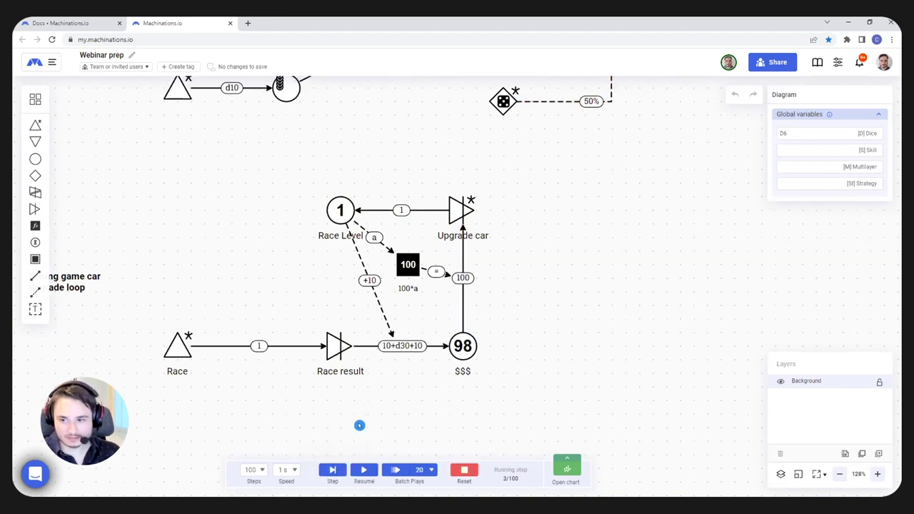
pyautogui.click(332, 471)
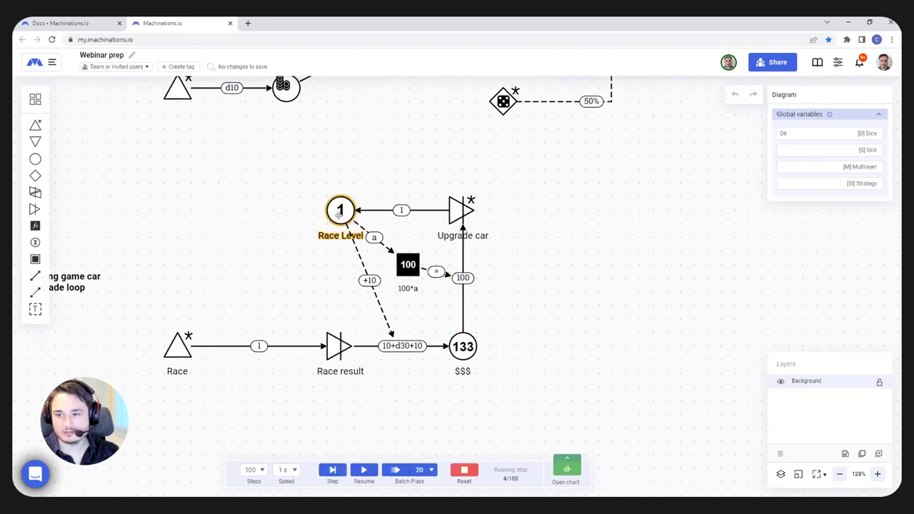
pyautogui.click(332, 471)
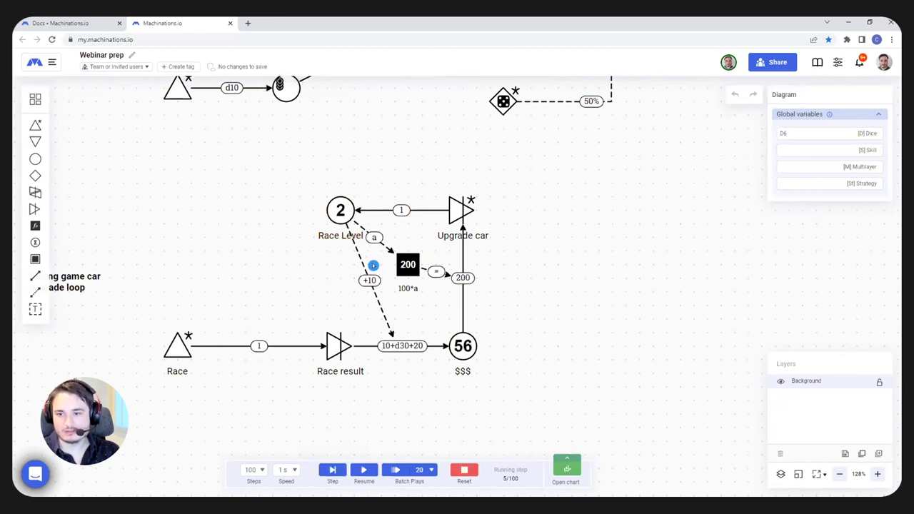
pyautogui.click(381, 385)
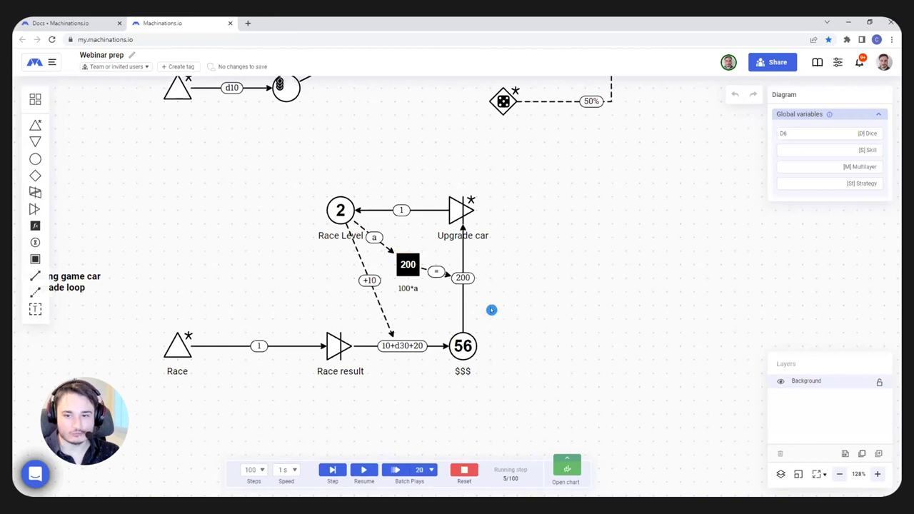
pyautogui.hotkey('ctrl', 'Down')
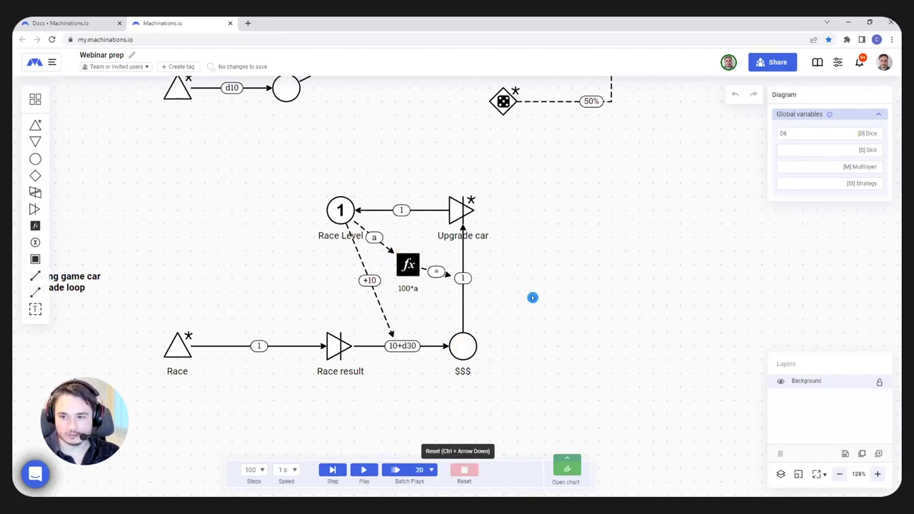
# Look over the other game loops in the diagram and locate the Trading card game battle loop
pyautogui.scroll(-5, 533, 297)
pyautogui.moveTo(575, 170); pyautogui.dragTo(465, 253)
pyautogui.scroll(5, 465, 253)
pyautogui.hscroll(5, 465, 253)
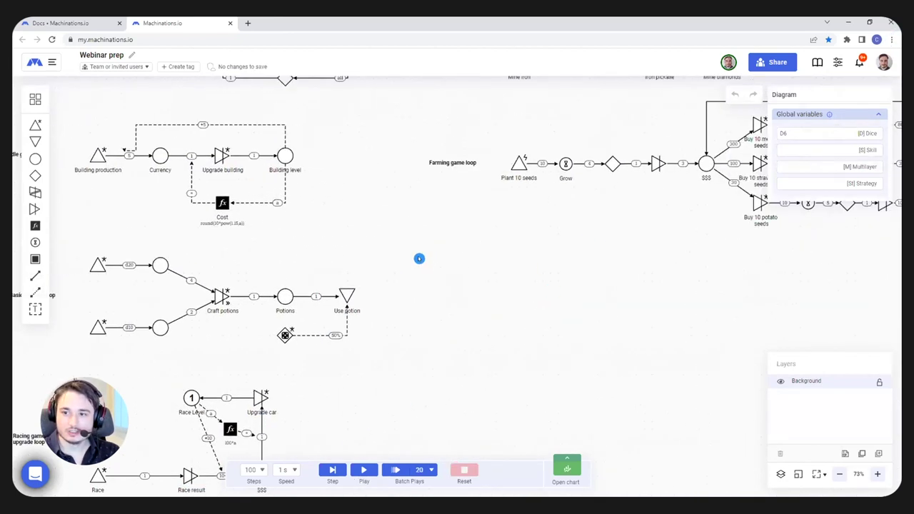
pyautogui.scroll(-4, 304, 379)
pyautogui.hscroll(-3, 304, 379)
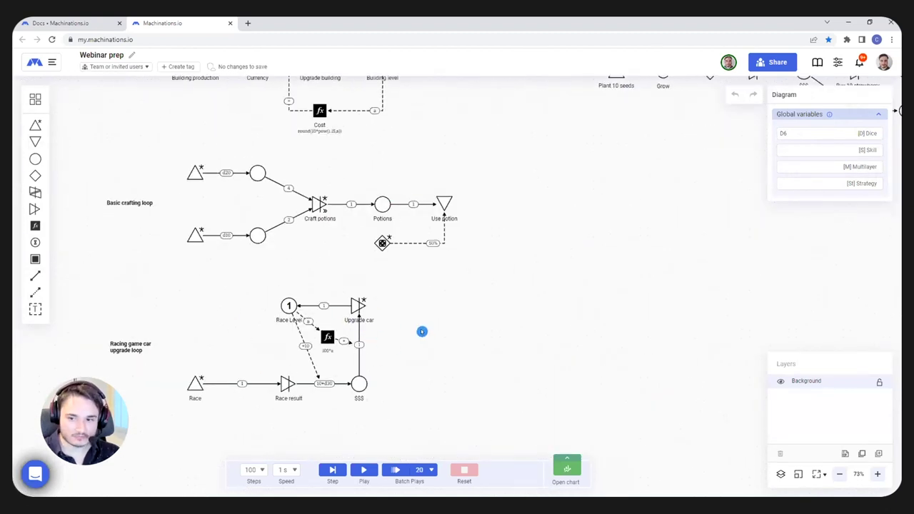
pyautogui.scroll(4, 555, 213)
pyautogui.hscroll(5, 556, 214)
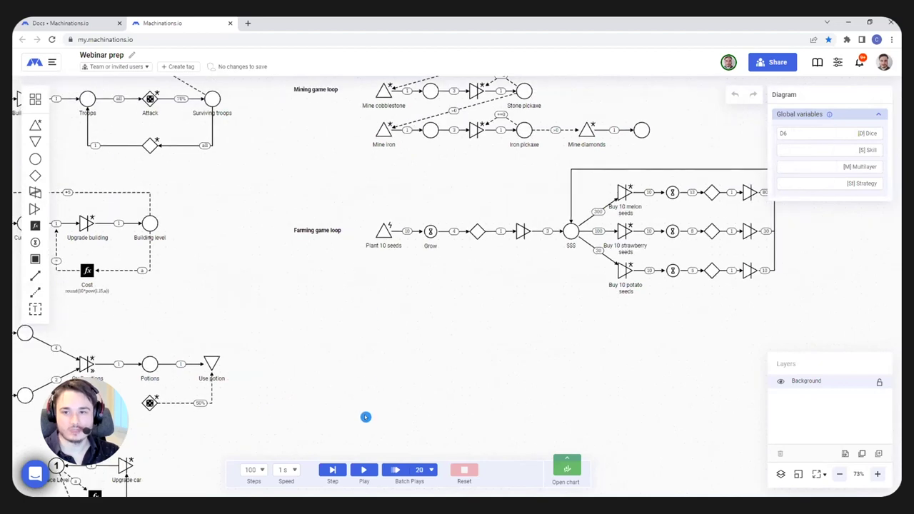
pyautogui.scroll(5, 305, 162)
pyautogui.scroll(6, 261, 185)
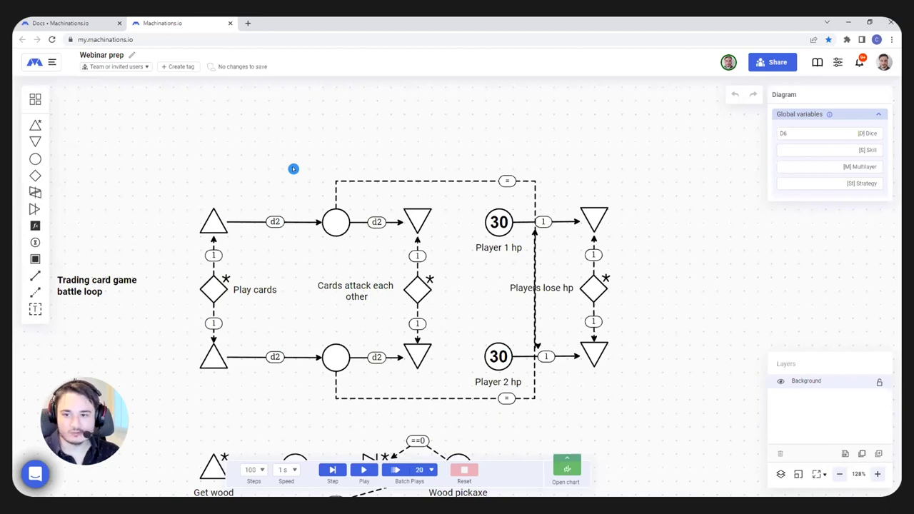
# Advance the simulation eight steps to examine how played cards affect both players' hp in the trading card battle loop, and reset it
pyautogui.click(330, 470)
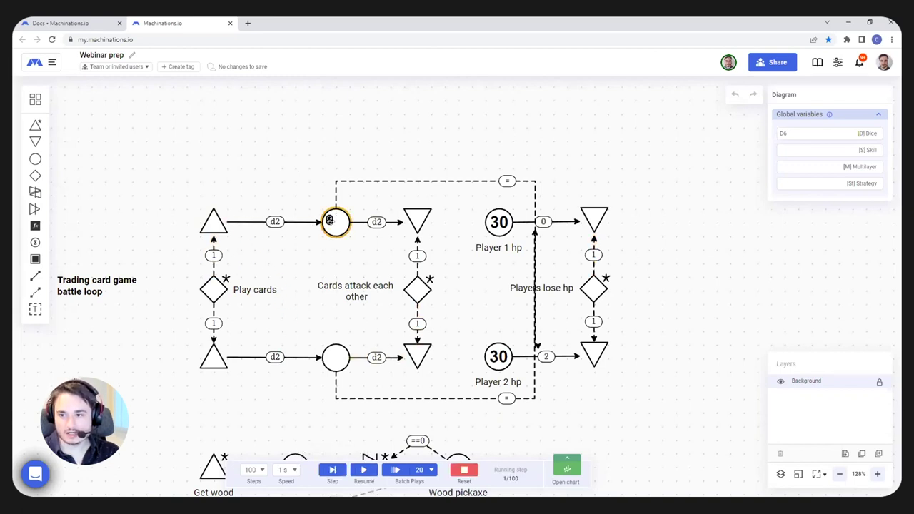
pyautogui.click(332, 470)
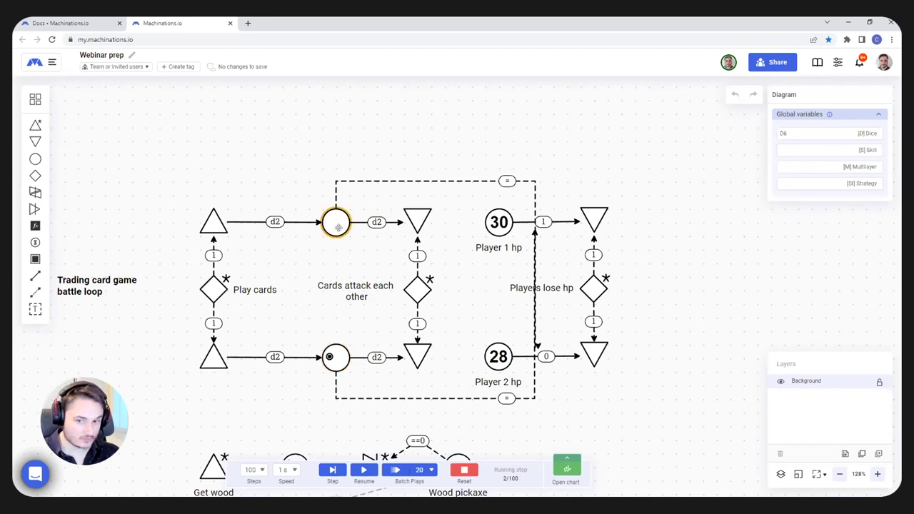
pyautogui.click(332, 470)
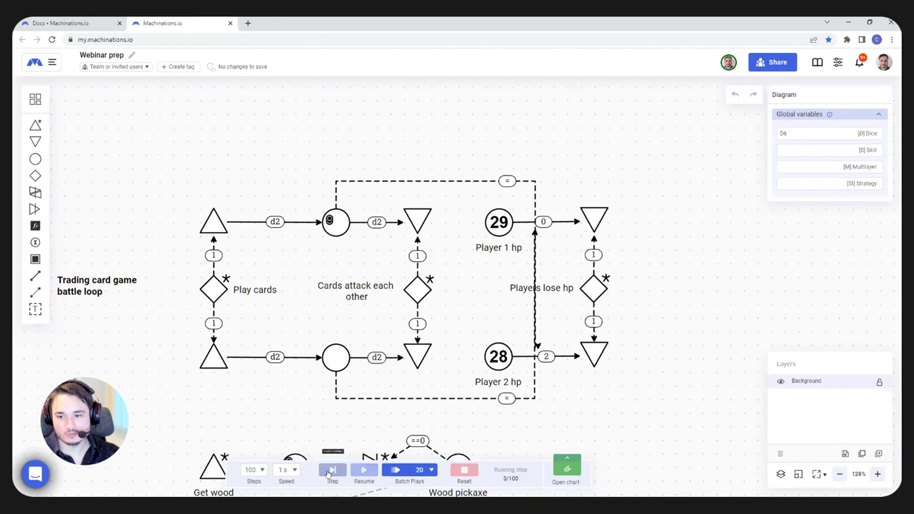
pyautogui.click(332, 470)
pyautogui.click(330, 471)
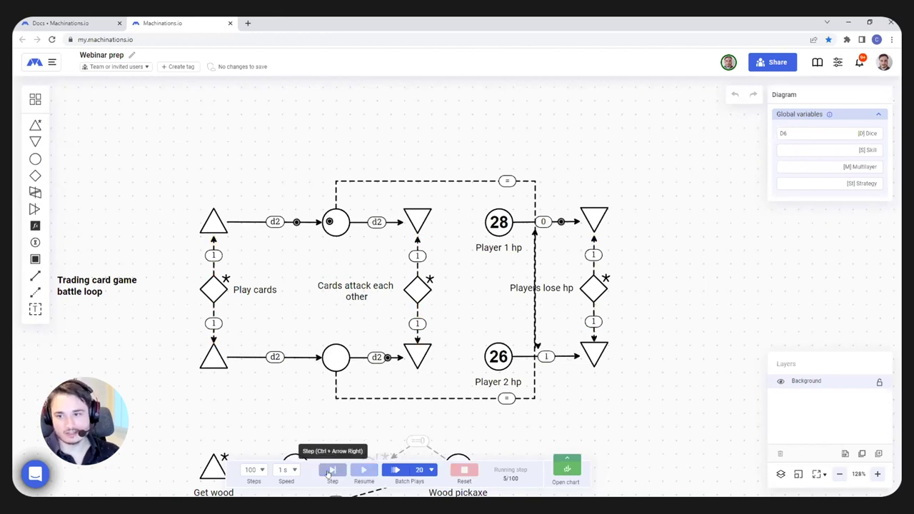
pyautogui.click(332, 470)
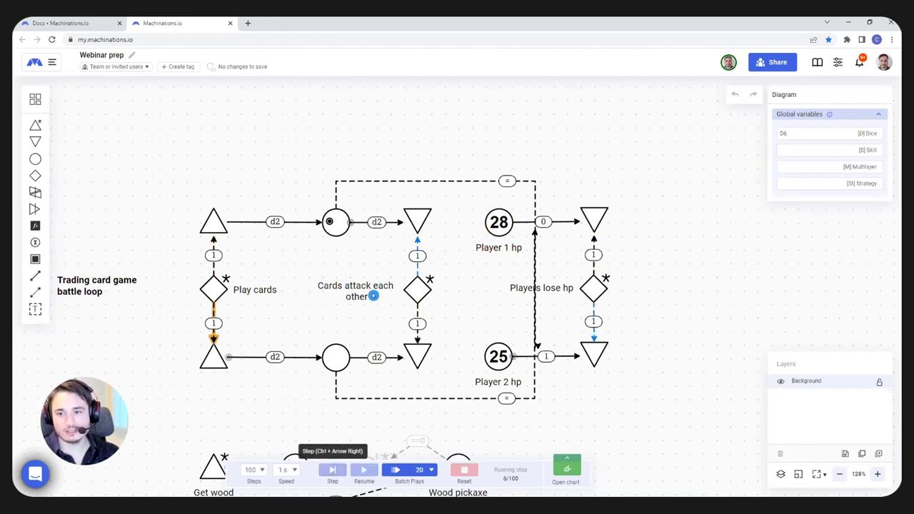
pyautogui.click(331, 472)
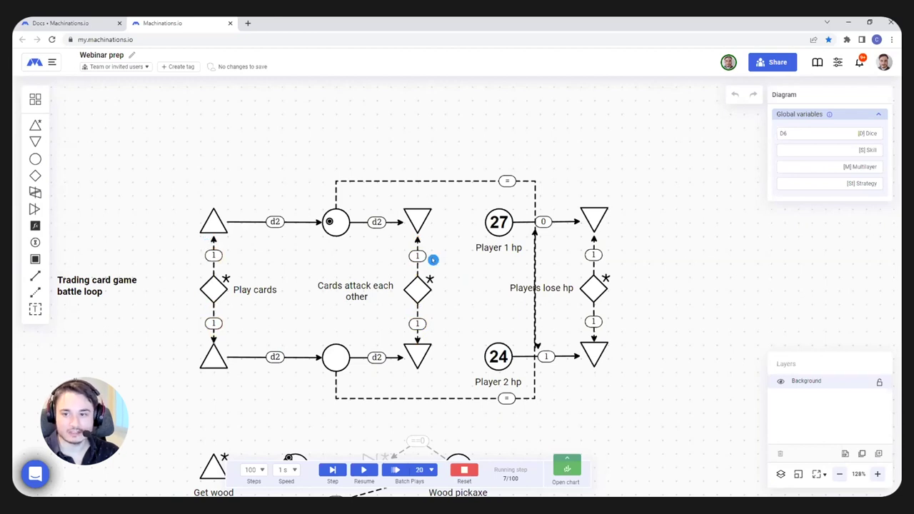
pyautogui.click(332, 469)
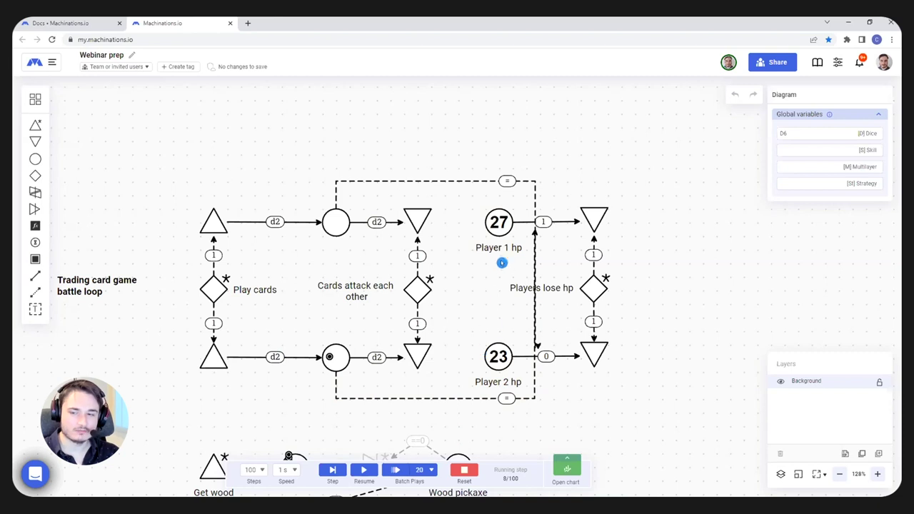
pyautogui.scroll(-2, 464, 269)
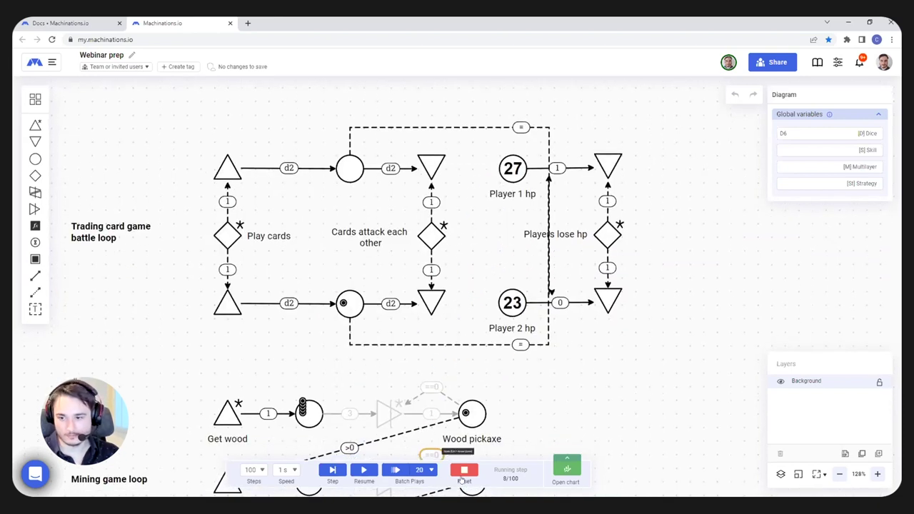
pyautogui.scroll(-2, 547, 299)
pyautogui.scroll(-1, 547, 299)
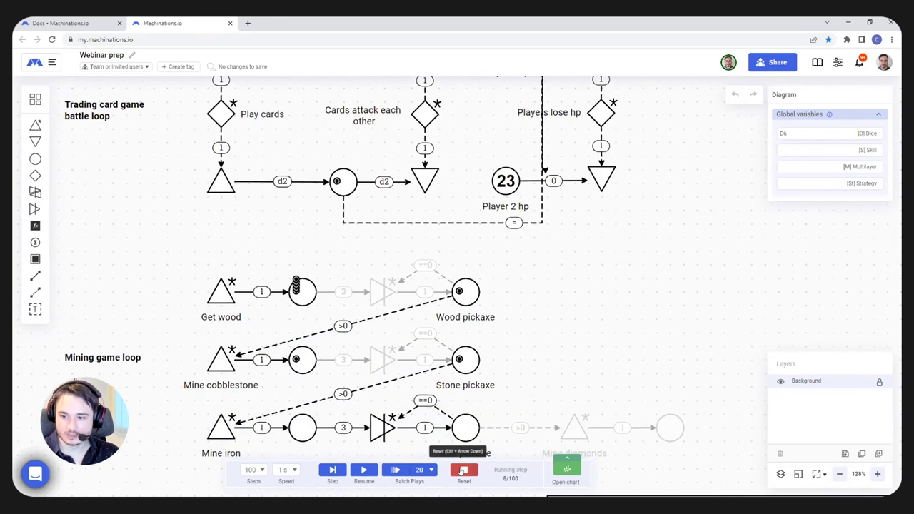
pyautogui.click(464, 470)
# Play the simulation to examine how each pickaxe unlocks the following resource in the Mining game loop, and reset it
pyautogui.scroll(-2, 561, 332)
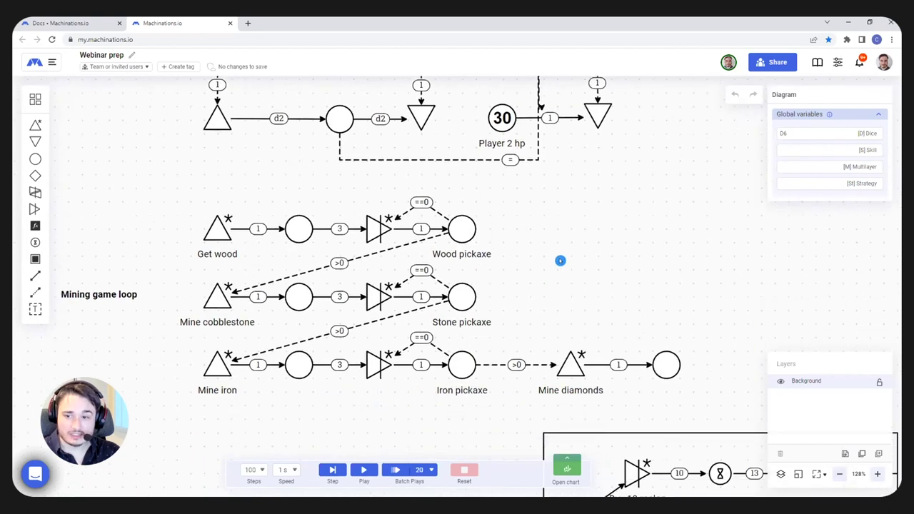
pyautogui.moveTo(527, 284); pyautogui.dragTo(568, 291)
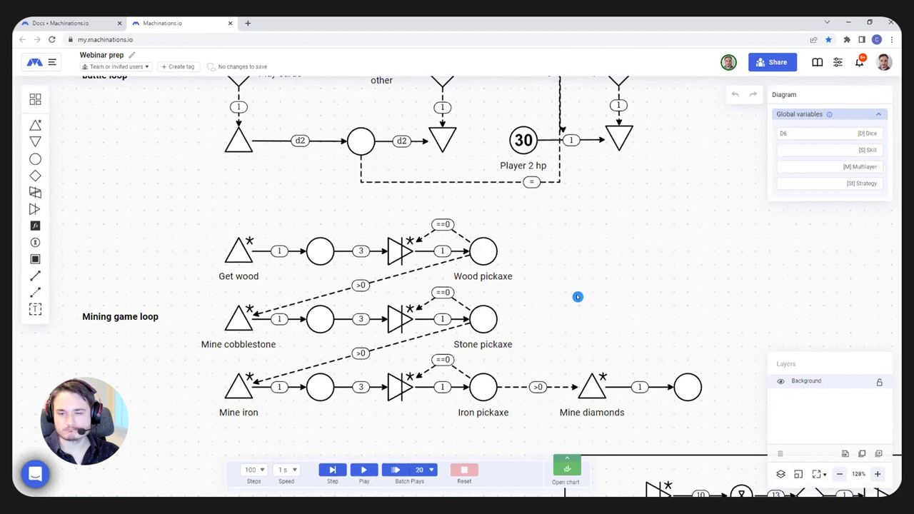
pyautogui.click(363, 473)
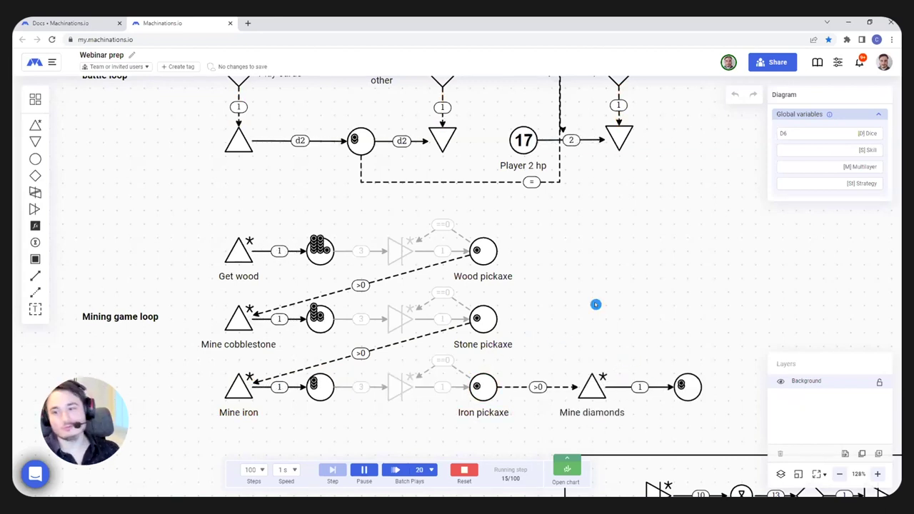
pyautogui.scroll(-1, 548, 272)
pyautogui.scroll(-2, 548, 273)
pyautogui.scroll(2, 500, 241)
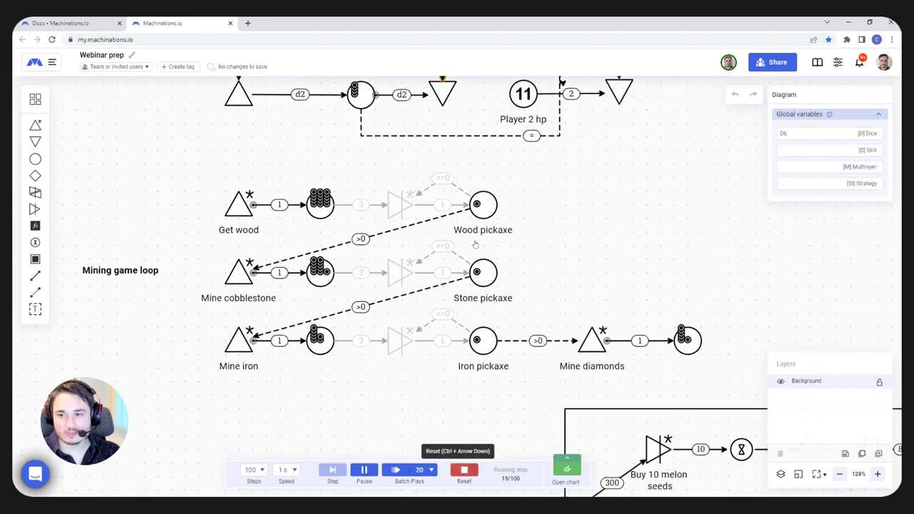
pyautogui.hotkey('ctrl', 'Down')
pyautogui.click(483, 205)
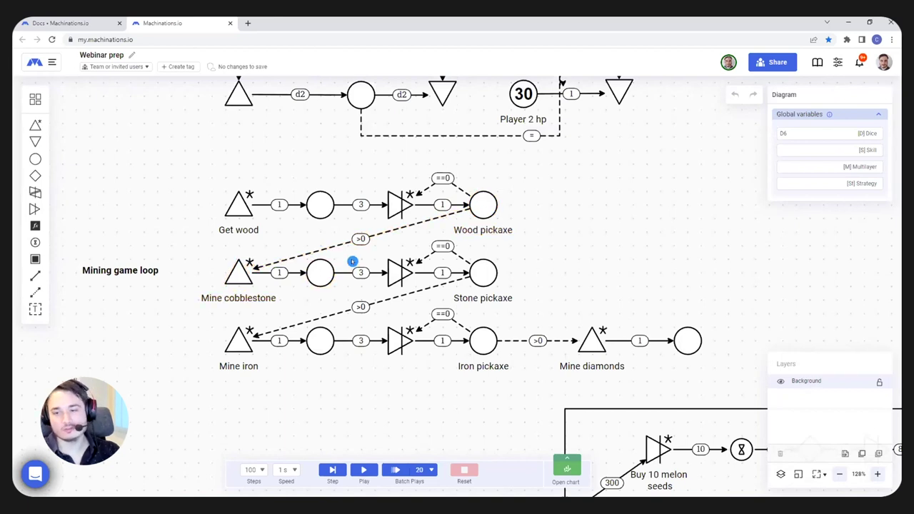
# Look over the Farming game loop and inspect the settings of its Grow delay
pyautogui.scroll(-3, 402, 343)
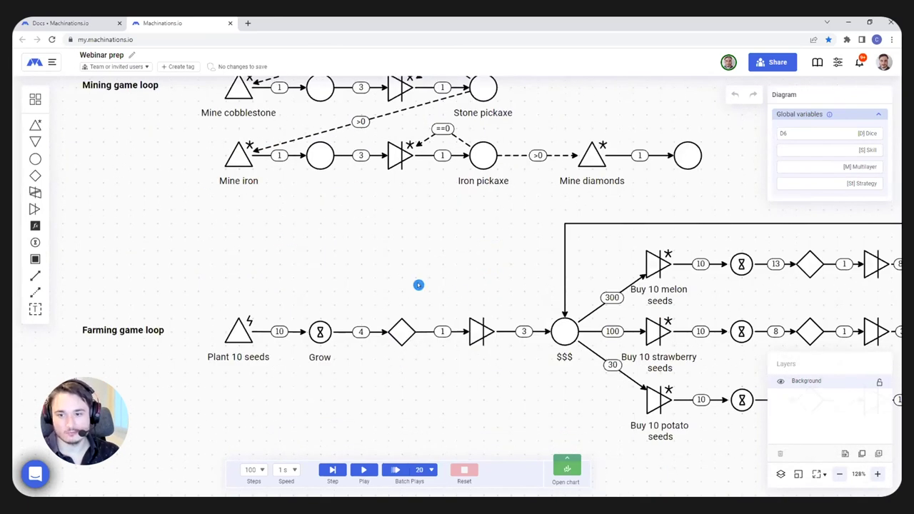
pyautogui.hscroll(1, 419, 285)
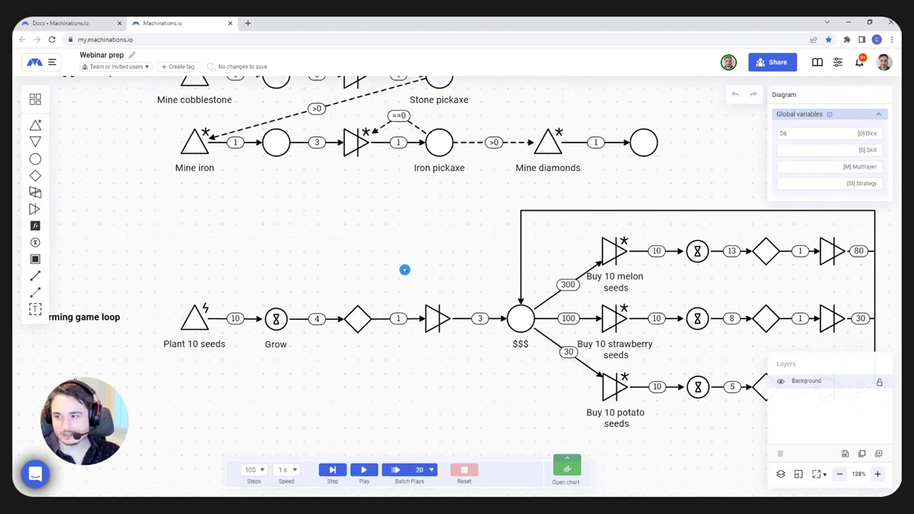
pyautogui.scroll(-3, 404, 269)
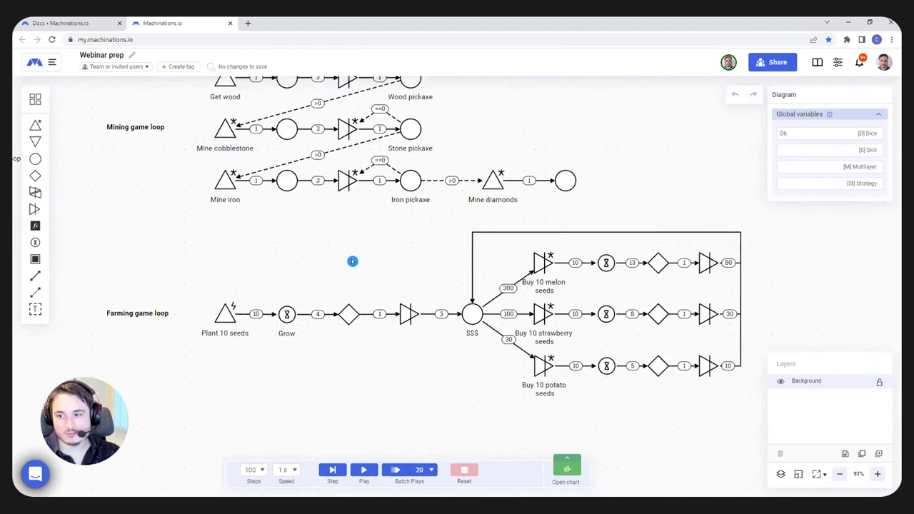
pyautogui.scroll(2, 332, 263)
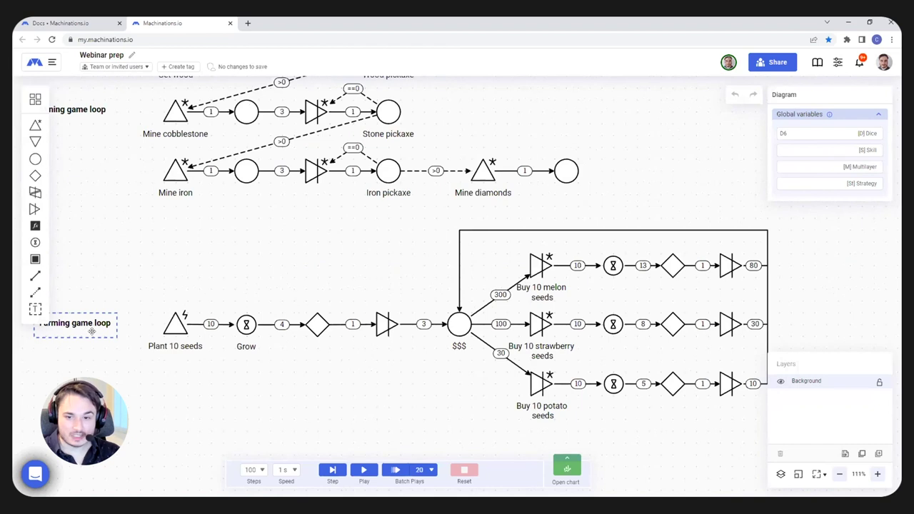
pyautogui.click(190, 305)
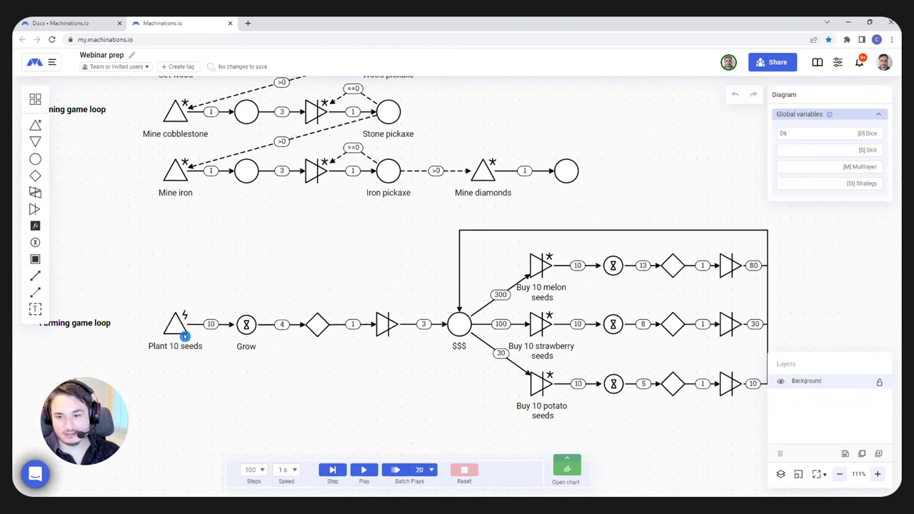
pyautogui.moveTo(278, 353); pyautogui.dragTo(292, 361)
pyautogui.scroll(4, 263, 357)
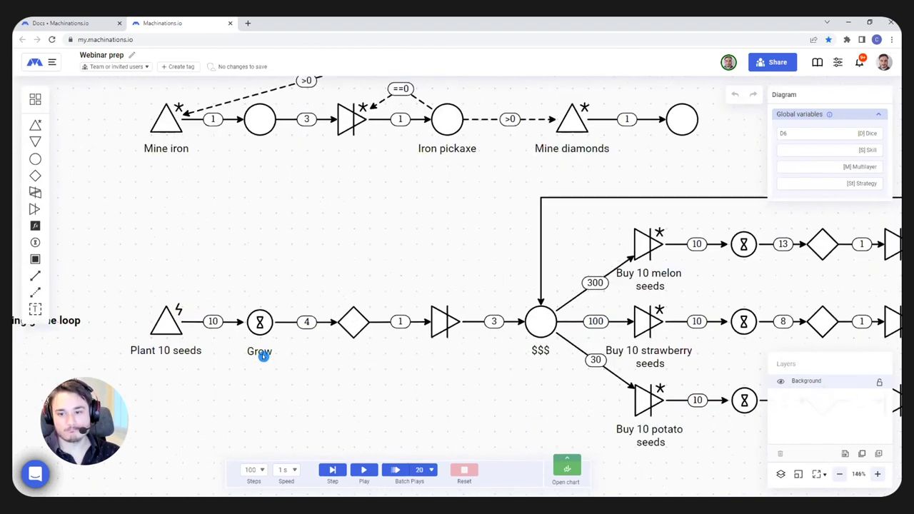
pyautogui.click(261, 353)
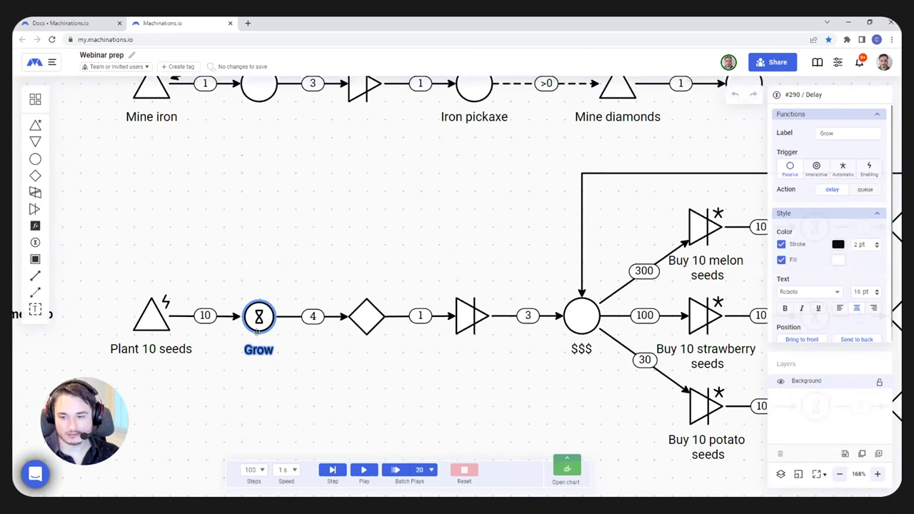
pyautogui.moveTo(271, 396); pyautogui.dragTo(259, 387)
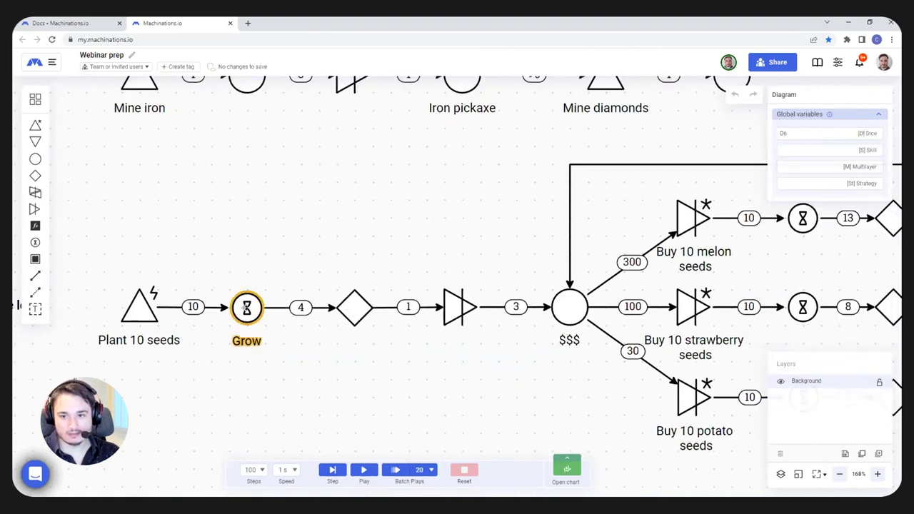
# Advance the simulation five steps to examine how the planted seeds grow and get sold into the $$$ pool
pyautogui.click(331, 469)
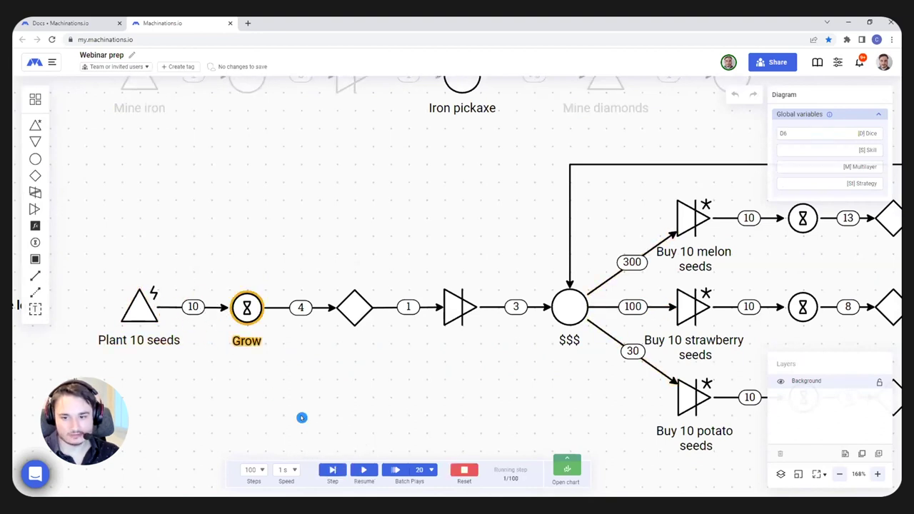
pyautogui.click(333, 471)
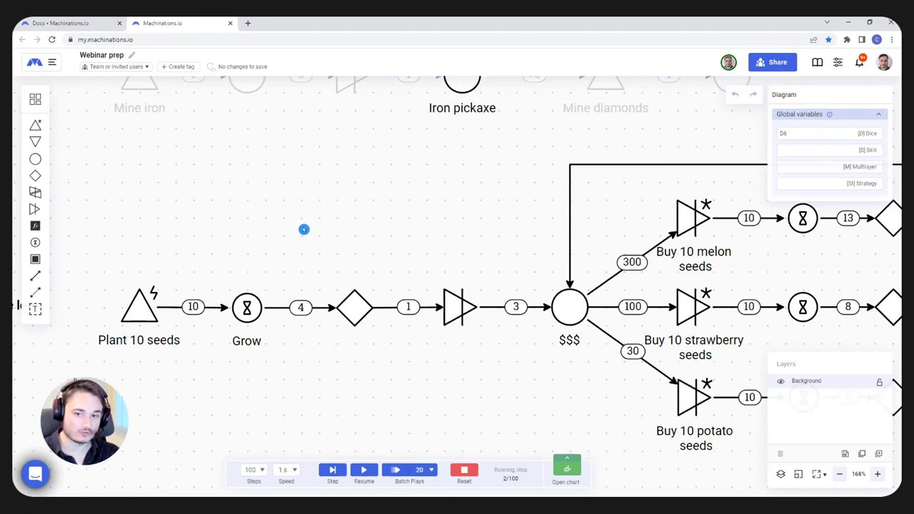
pyautogui.scroll(-1, 371, 214)
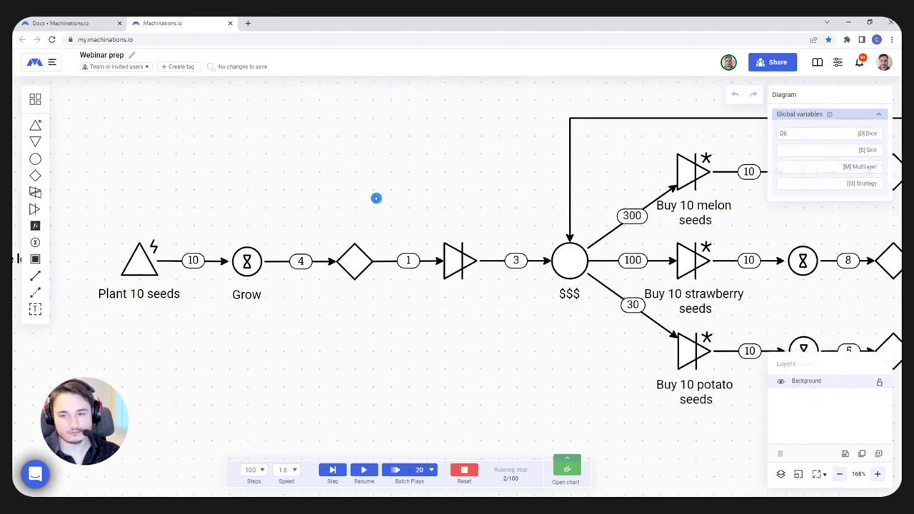
pyautogui.scroll(-2, 400, 337)
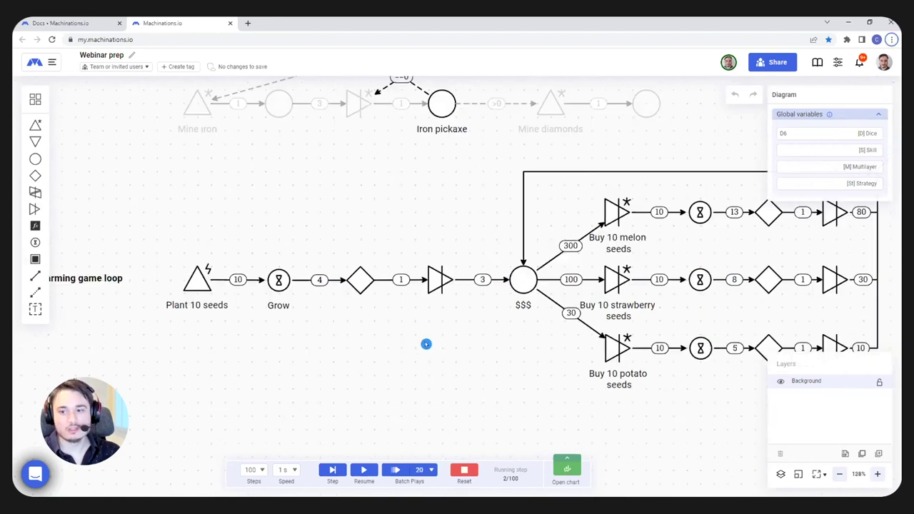
pyautogui.click(332, 469)
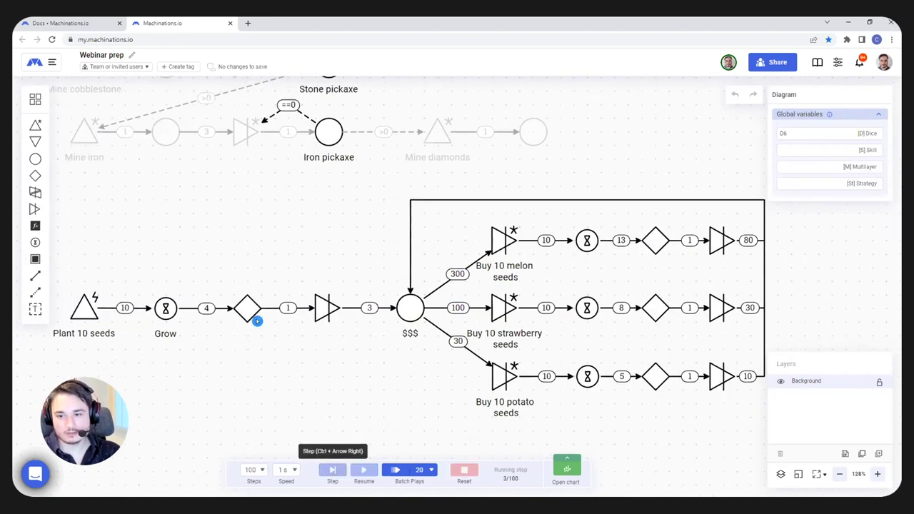
pyautogui.click(332, 469)
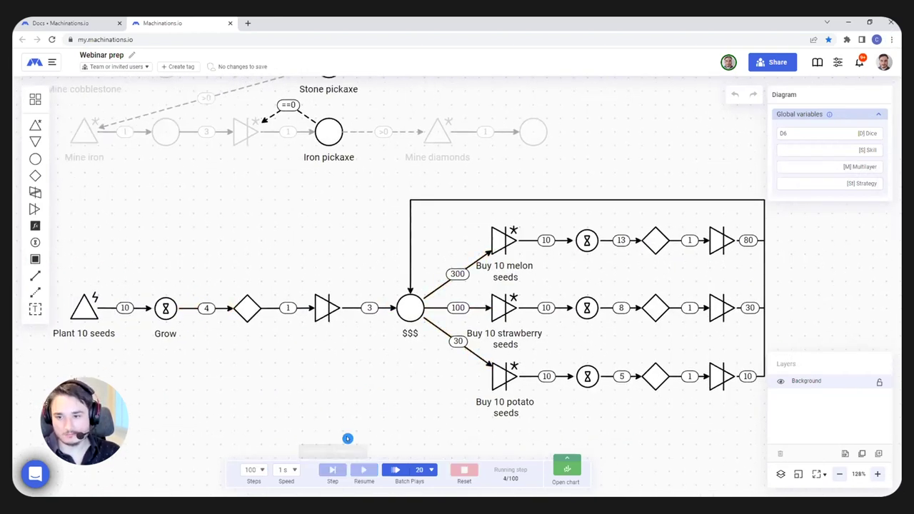
pyautogui.click(332, 469)
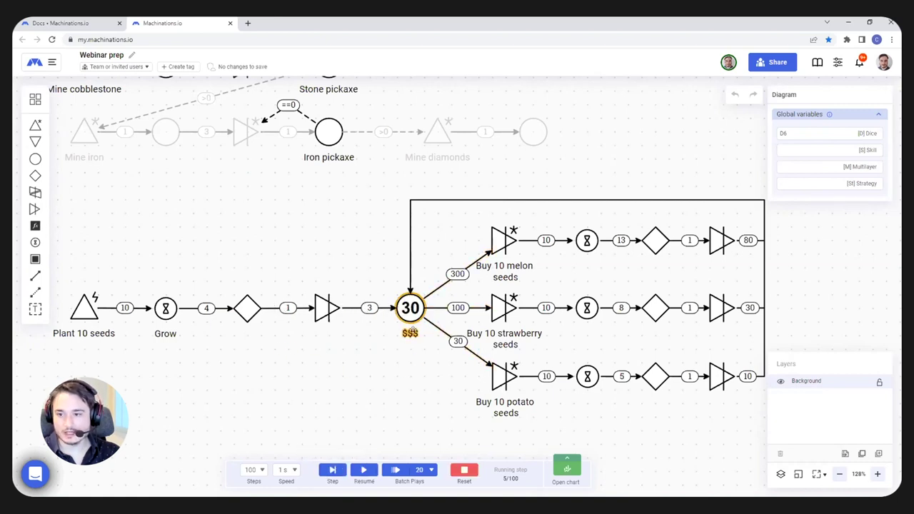
# Advance two more steps and play on briefly to examine how farm income buys potato seeds, and reset the simulation
pyautogui.moveTo(316, 384); pyautogui.dragTo(173, 369)
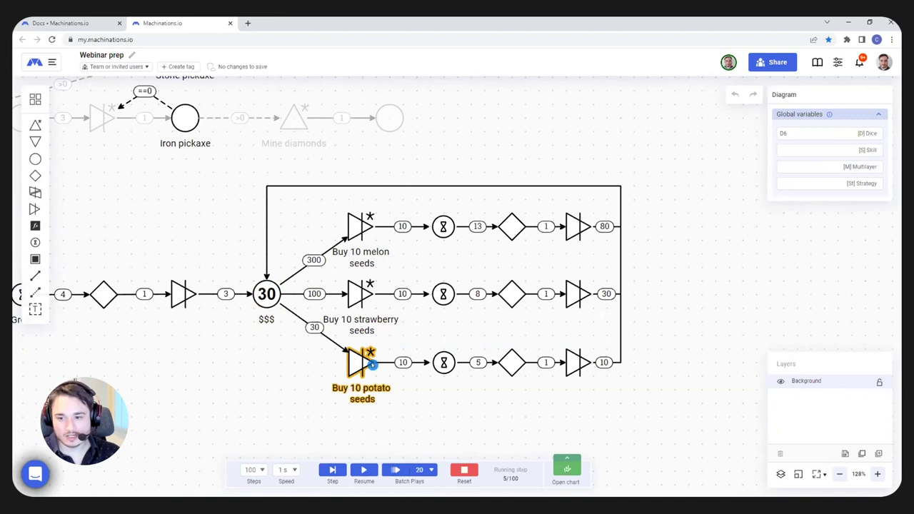
pyautogui.click(332, 470)
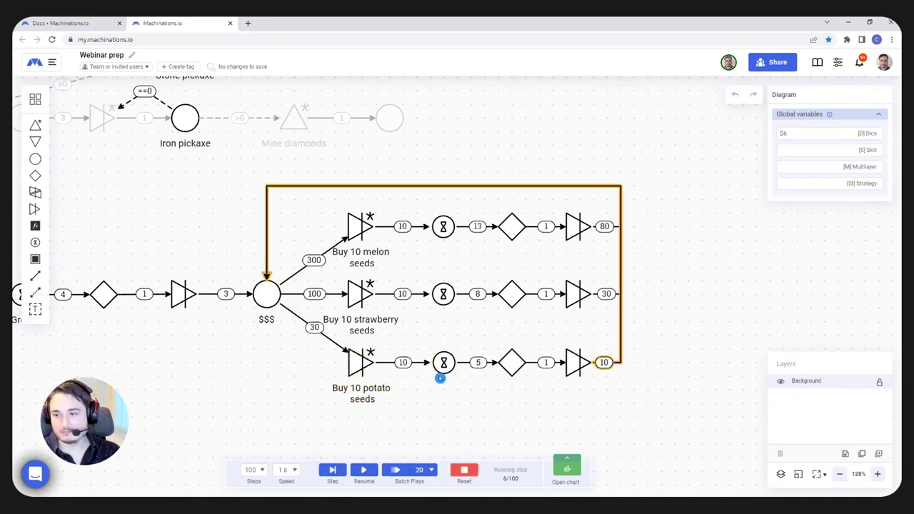
pyautogui.click(332, 470)
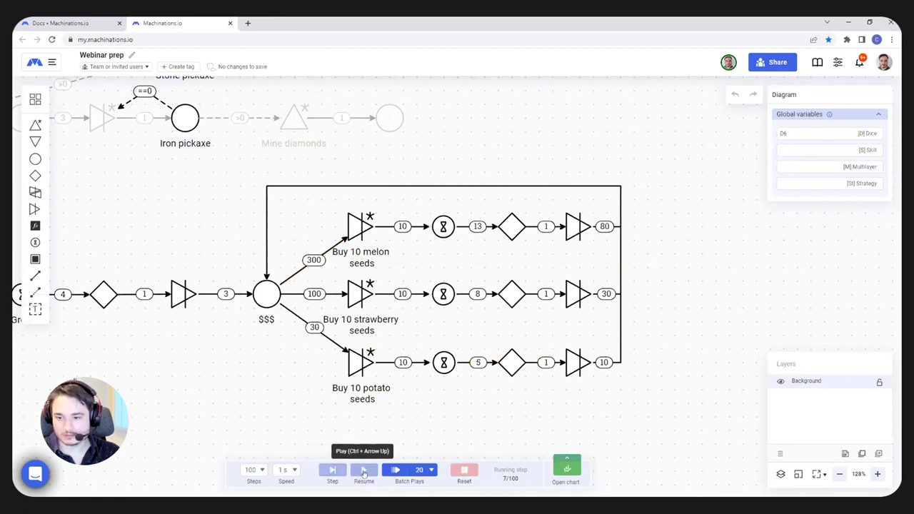
pyautogui.click(364, 470)
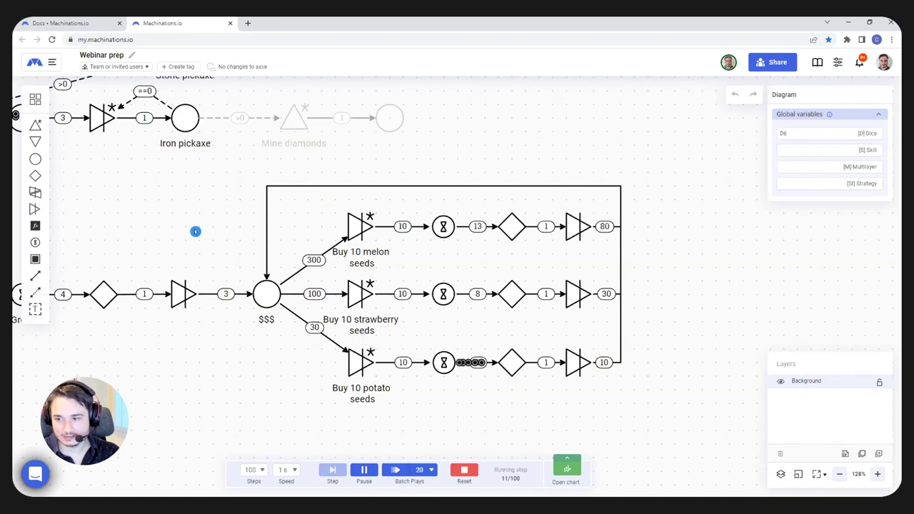
pyautogui.press('space')
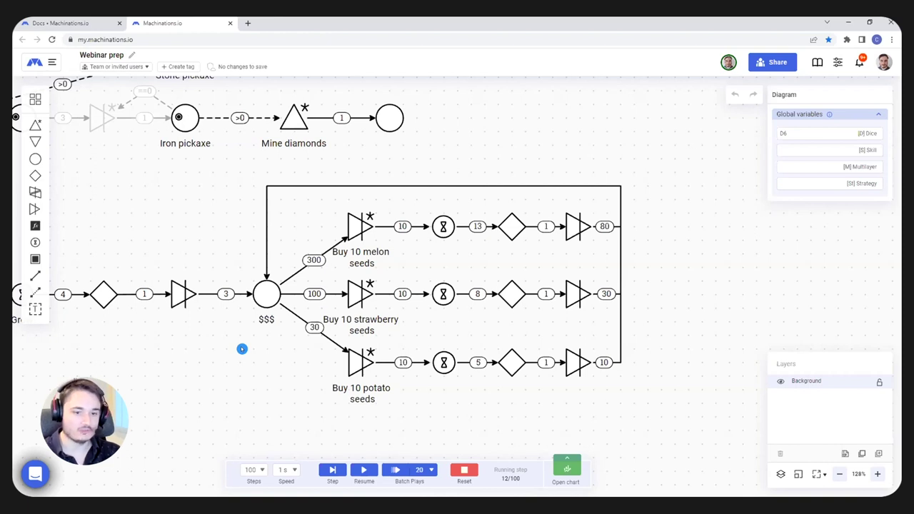
pyautogui.scroll(-3, 240, 347)
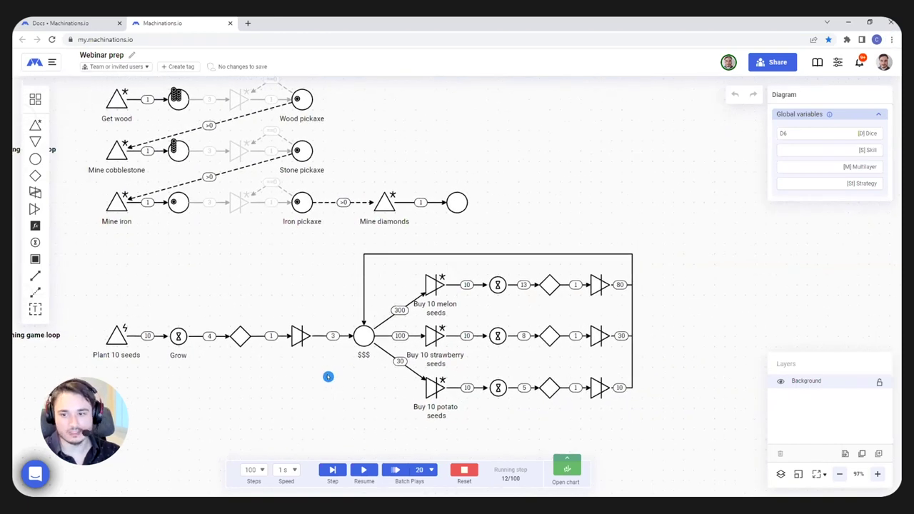
pyautogui.click(464, 470)
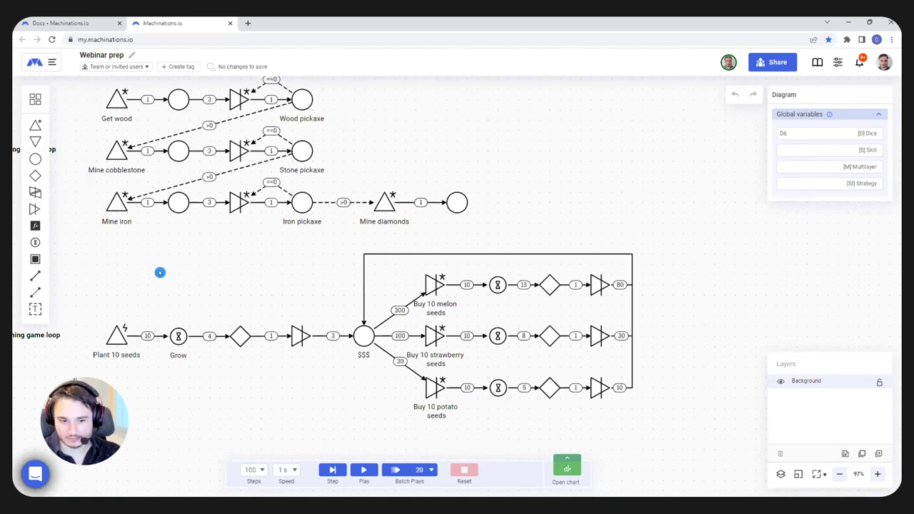
# Look back over the other game loops in the diagram and locate the Train troops -> attack -> build more troops loop
pyautogui.hscroll(-3, 161, 272)
pyautogui.scroll(-5, 239, 287)
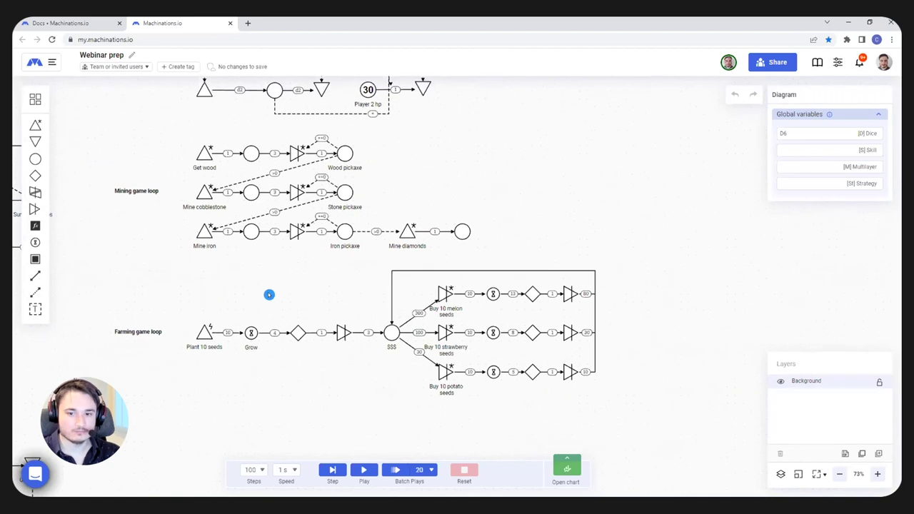
pyautogui.hscroll(-3, 267, 293)
pyautogui.moveTo(284, 289); pyautogui.dragTo(323, 285)
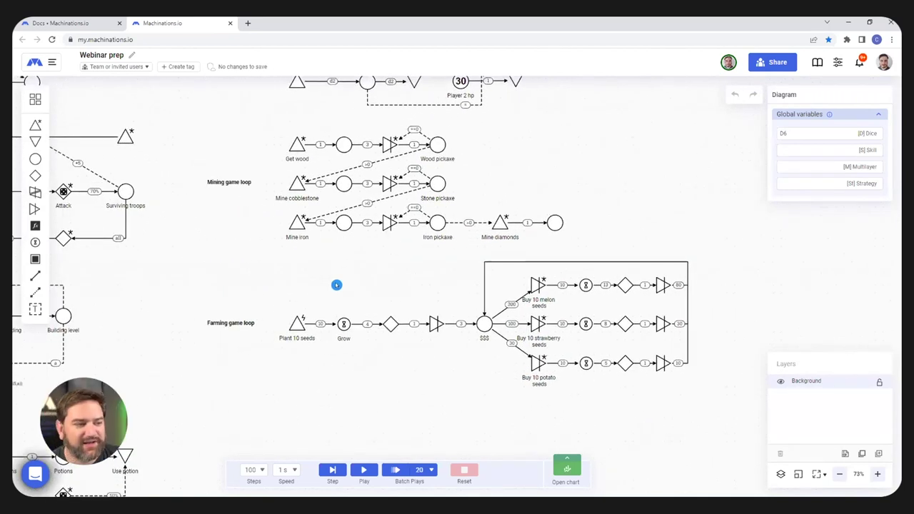
pyautogui.moveTo(359, 283); pyautogui.dragTo(261, 279)
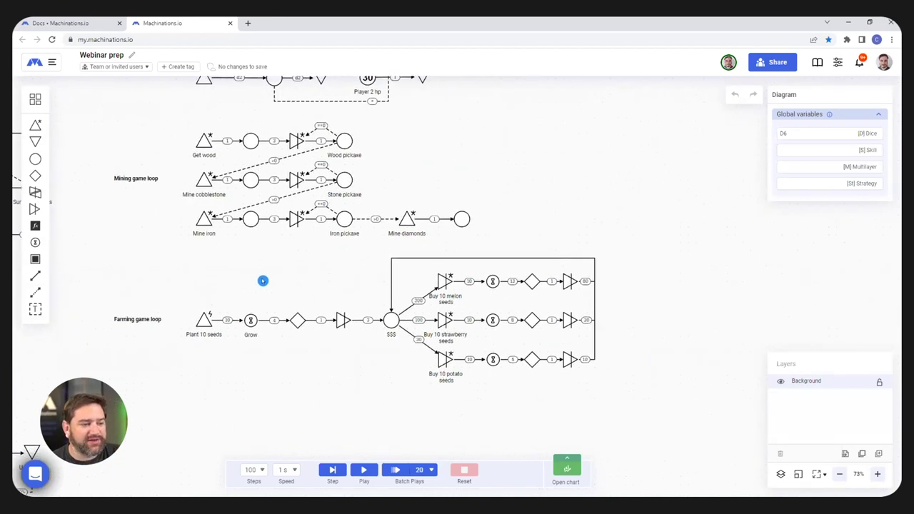
pyautogui.hscroll(-10, 471, 313)
pyautogui.scroll(2, 452, 378)
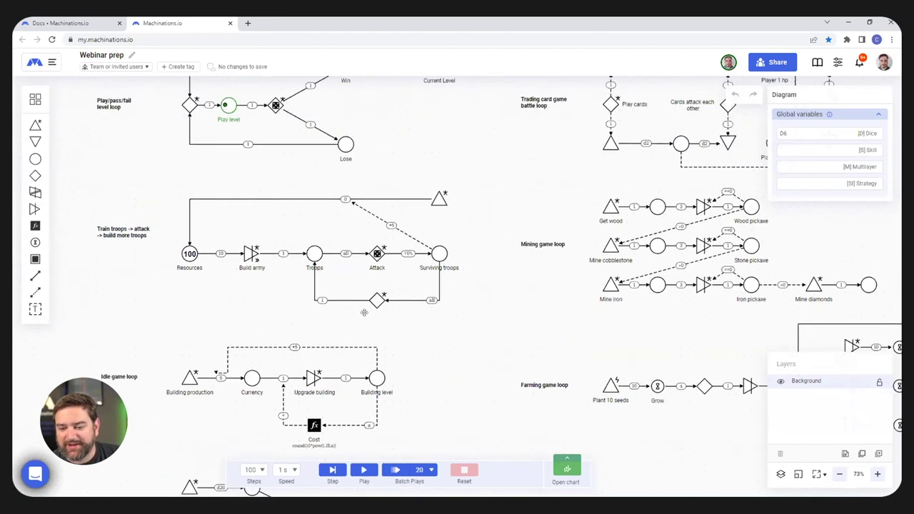
pyautogui.scroll(5, 401, 210)
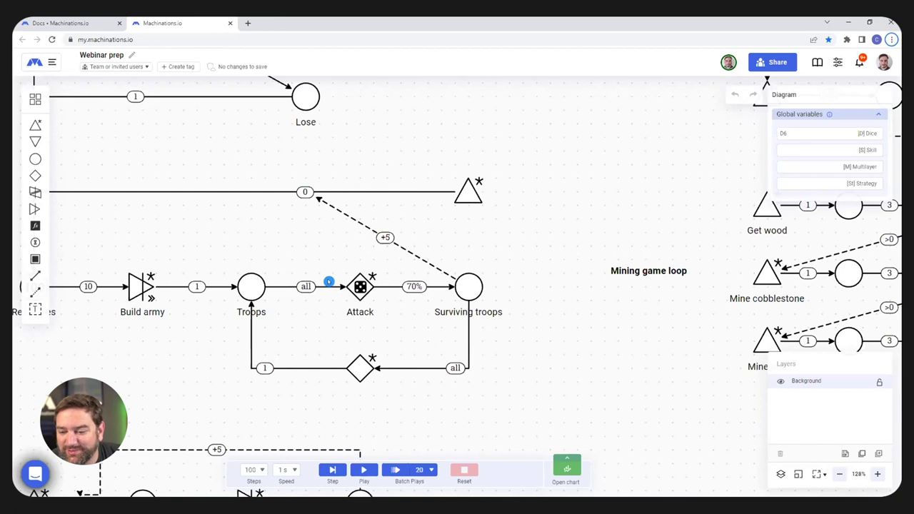
pyautogui.moveTo(291, 251); pyautogui.dragTo(365, 237)
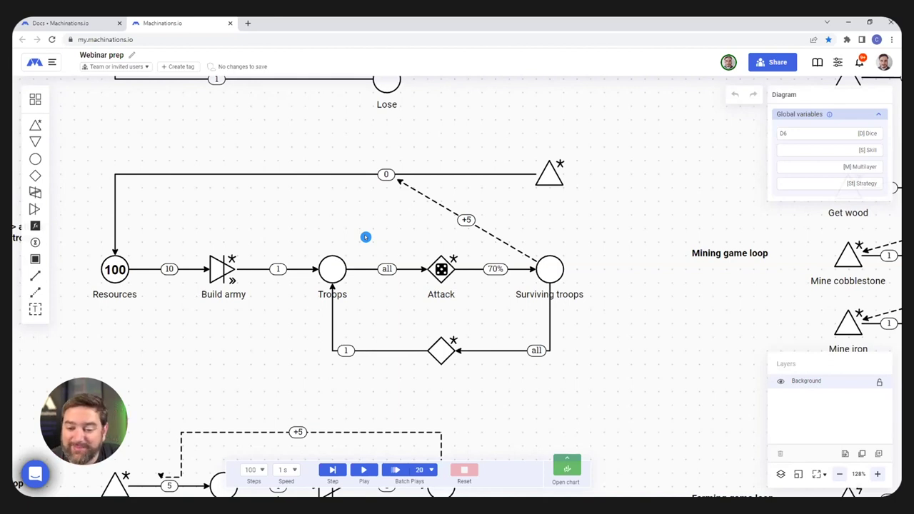
# Add a state connection from Resources to the Attack gate, bent below the Troops row, with the formula <10
pyautogui.click(438, 269)
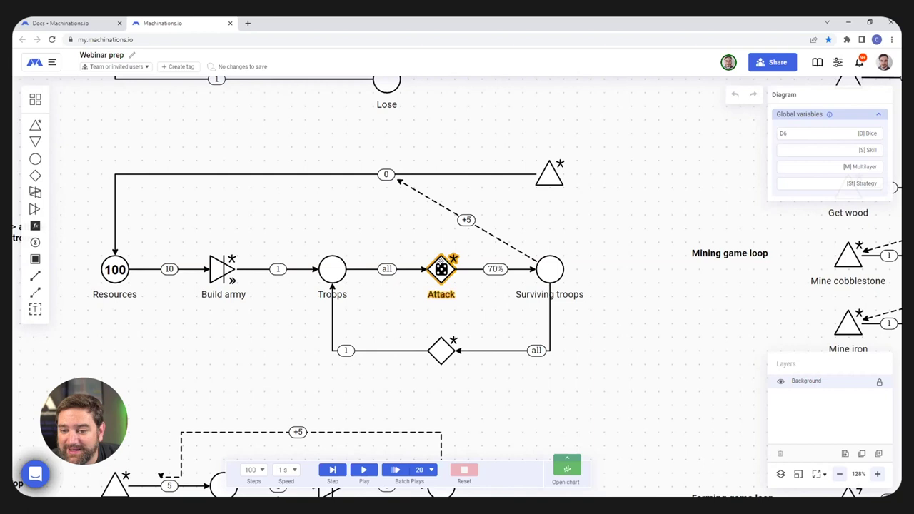
pyautogui.click(441, 269)
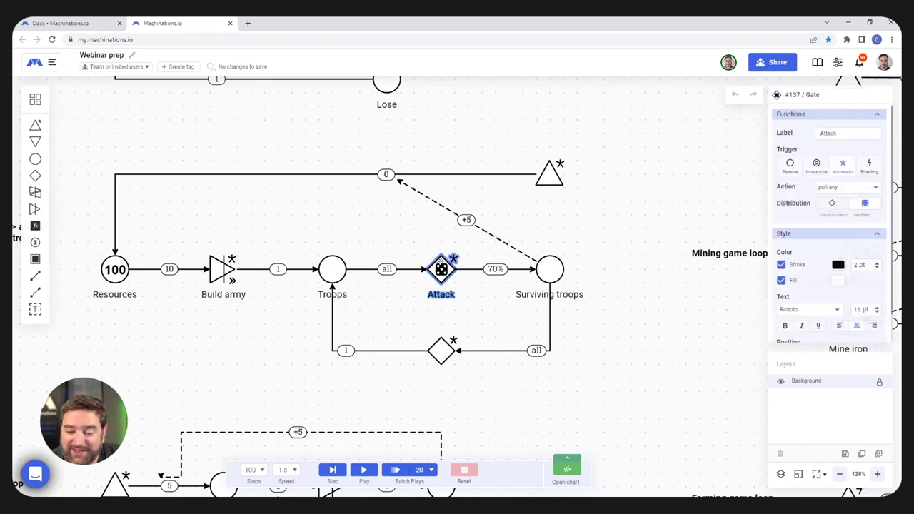
pyautogui.moveTo(123, 264); pyautogui.dragTo(441, 269)
pyautogui.moveTo(280, 310); pyautogui.dragTo(279, 323)
pyautogui.moveTo(857, 165); pyautogui.dragTo(753, 162)
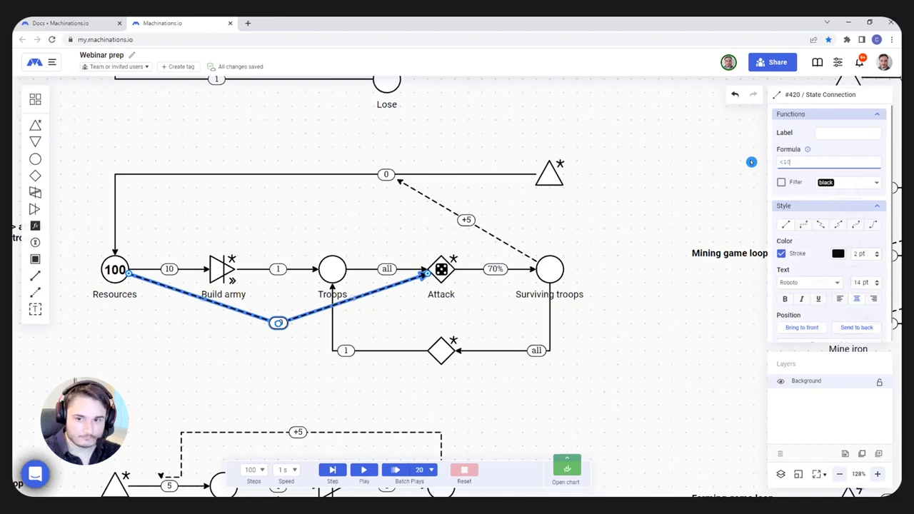
pyautogui.click(624, 219)
# Play the simulation, pause it and advance three steps to examine how the <10 condition controls Attack, and reset it
pyautogui.click(364, 470)
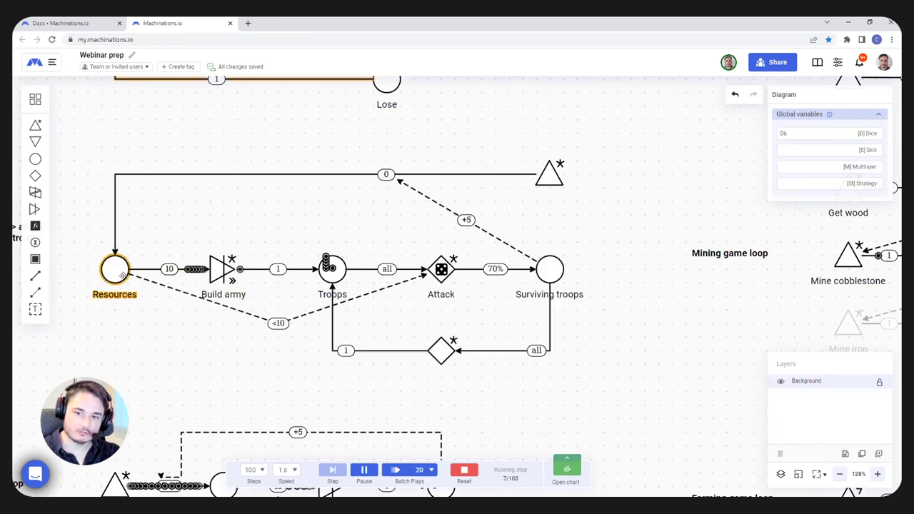
pyautogui.click(363, 469)
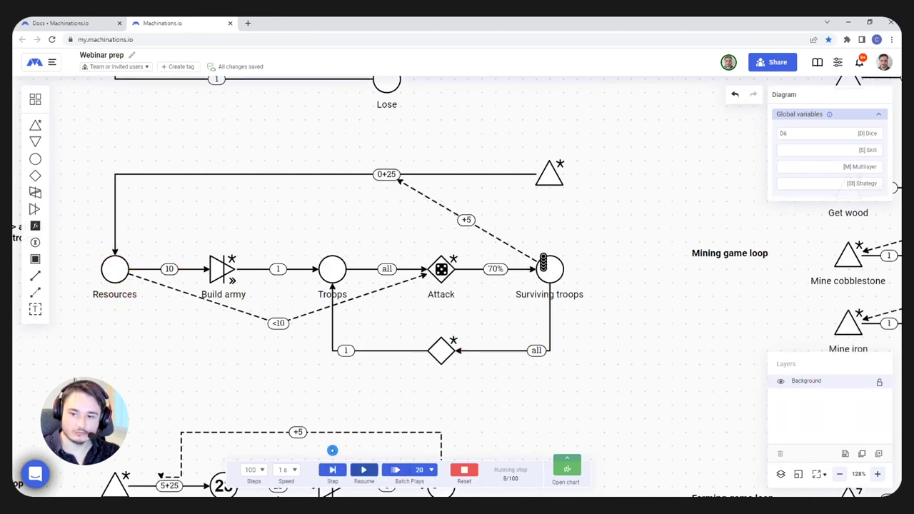
pyautogui.click(331, 470)
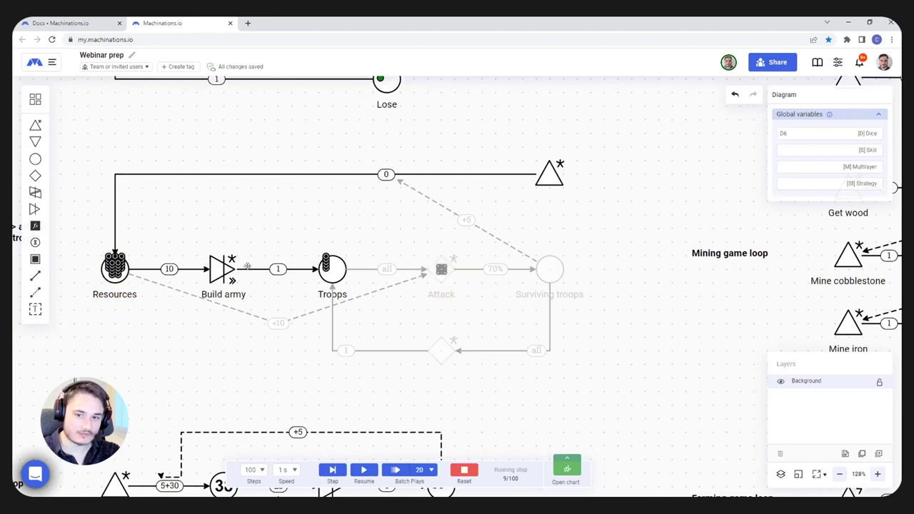
pyautogui.click(332, 471)
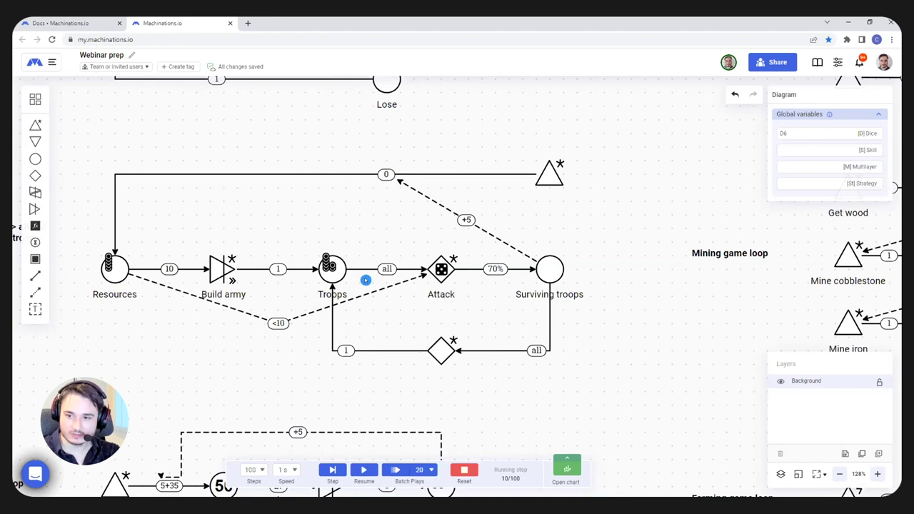
pyautogui.click(332, 471)
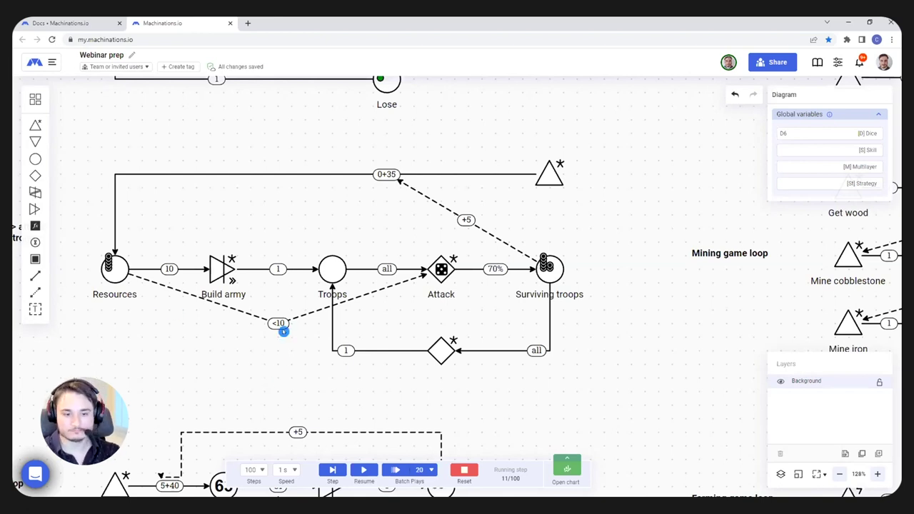
pyautogui.scroll(1, 336, 401)
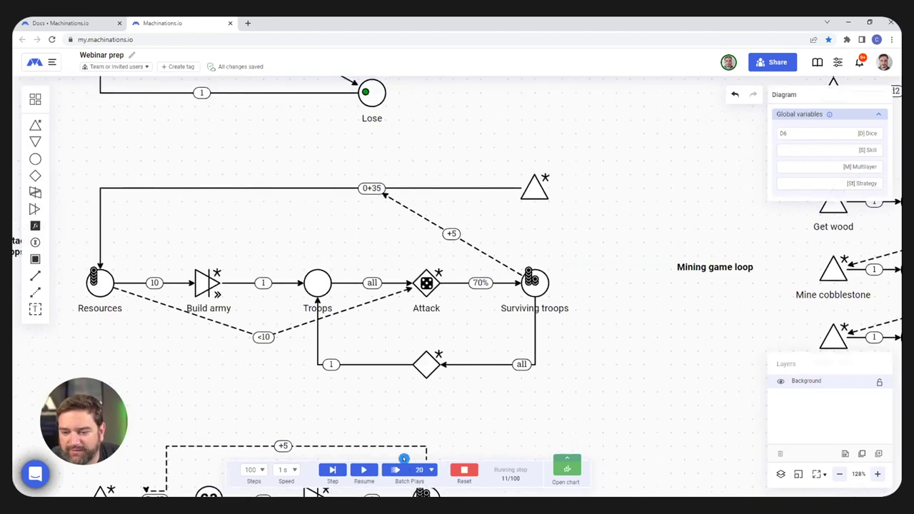
pyautogui.click(465, 470)
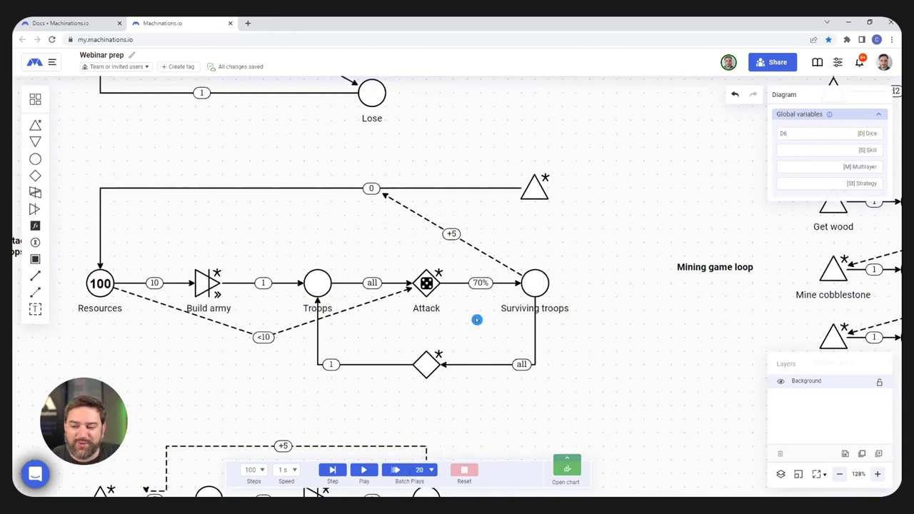